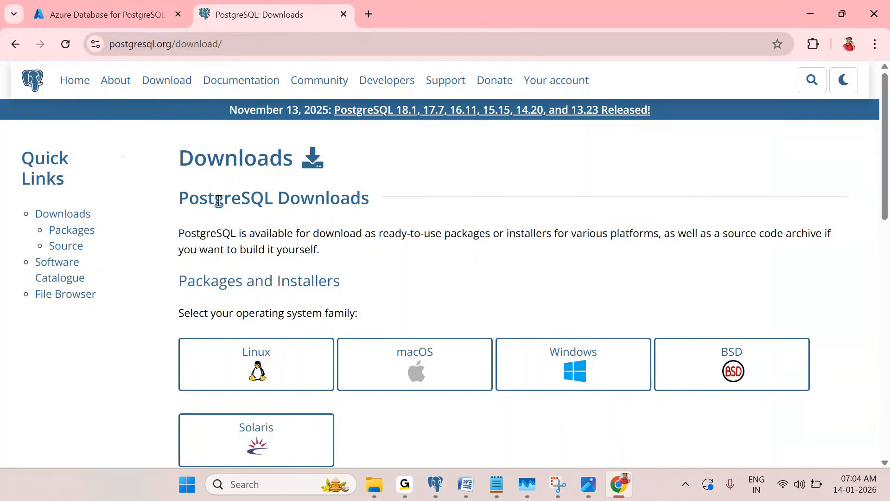
# Open the Physical Replication document in Word and highlight Inbuilt HA/DR and read/non-read stand in item one
pyautogui.moveTo(464, 478)
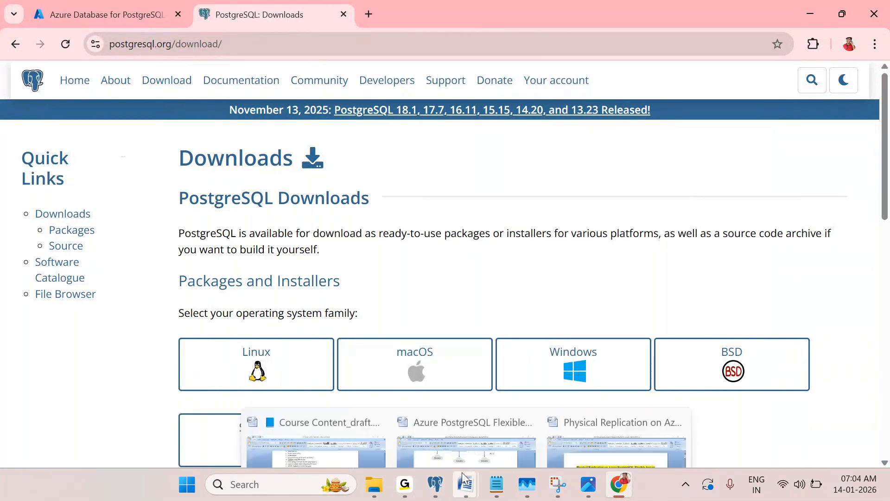
pyautogui.click(546, 445)
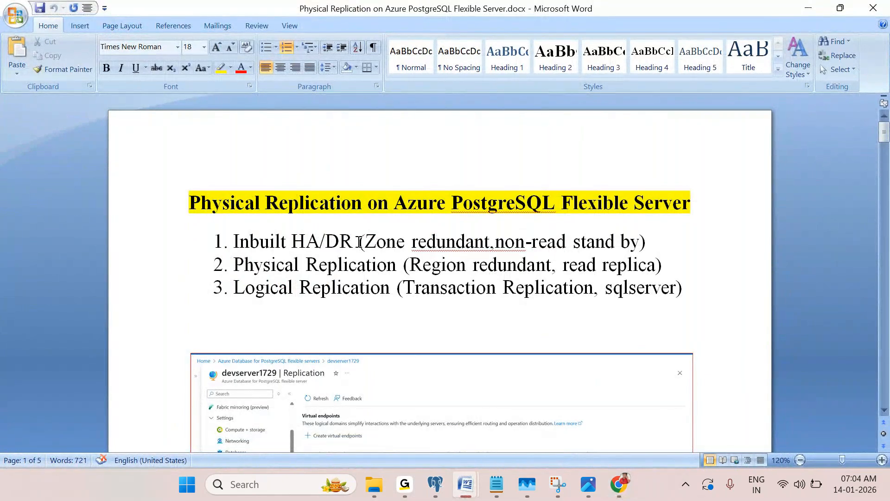
pyautogui.moveTo(233, 241); pyautogui.dragTo(351, 240)
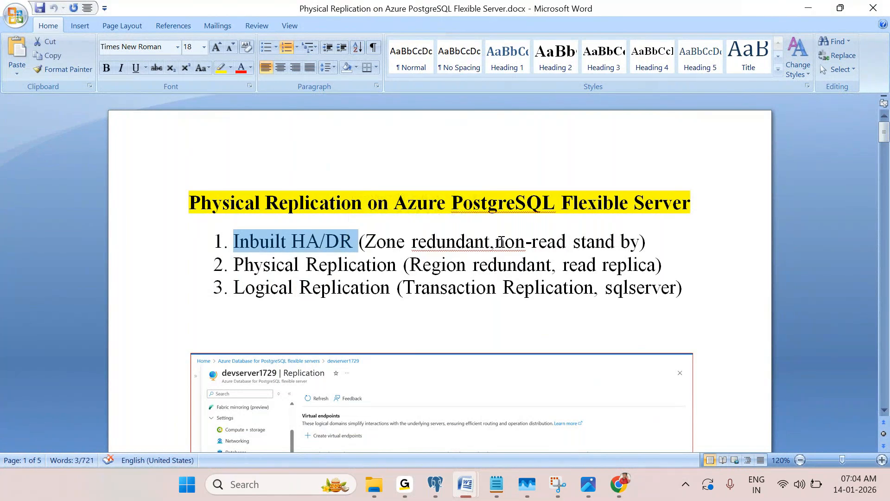
pyautogui.moveTo(513, 240); pyautogui.dragTo(599, 240)
pyautogui.click(592, 238)
pyautogui.moveTo(532, 241); pyautogui.dragTo(603, 244)
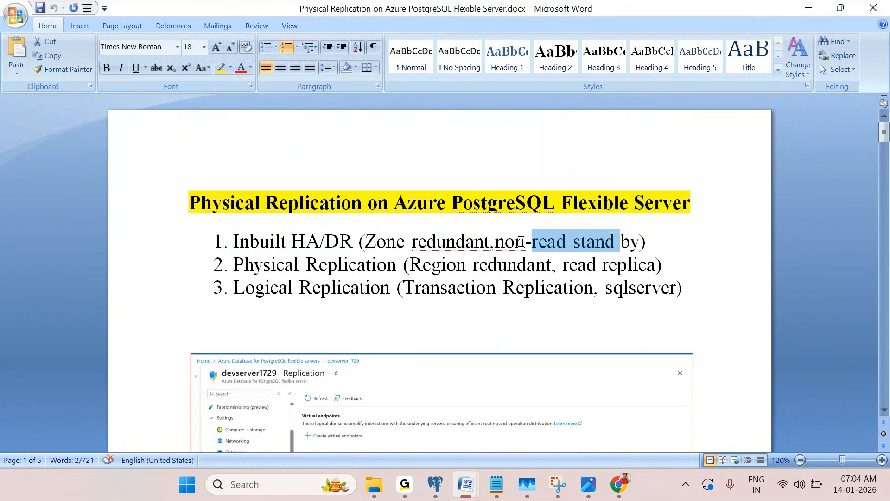
pyautogui.click(501, 241)
pyautogui.moveTo(491, 241); pyautogui.dragTo(601, 237)
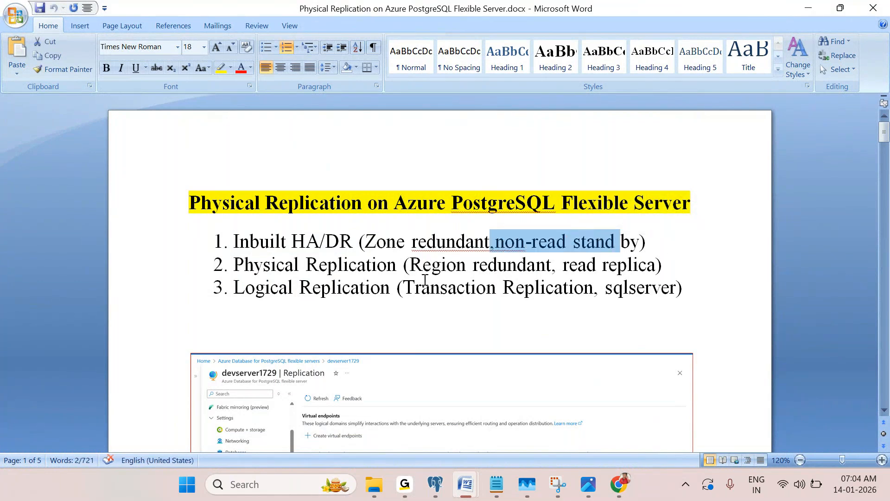
pyautogui.click(299, 264)
# Highlight the region-redundant read replica and Logical Replication items, then switch to the PostgreSQL Downloads page
pyautogui.moveTo(554, 265); pyautogui.dragTo(675, 262)
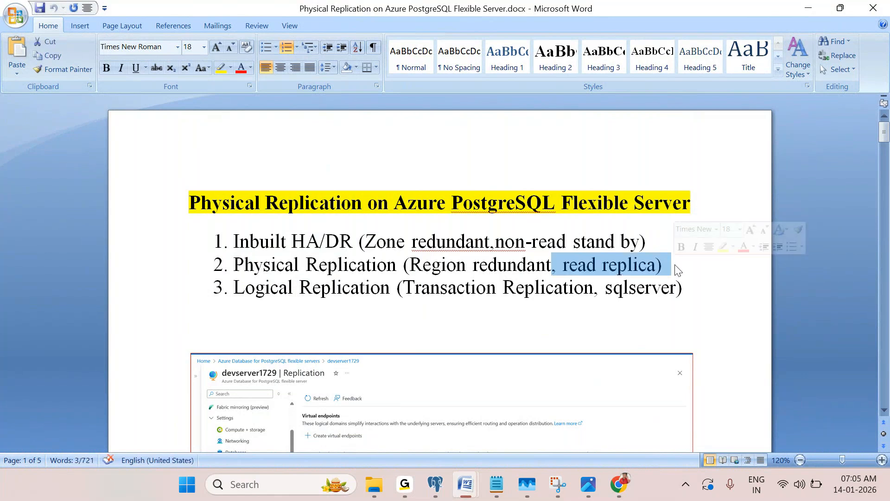
pyautogui.moveTo(409, 265); pyautogui.dragTo(577, 268)
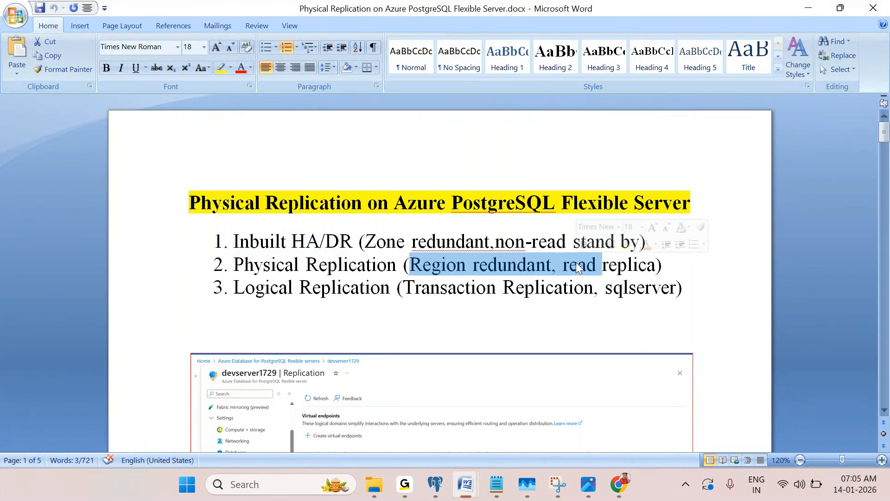
pyautogui.click(457, 287)
pyautogui.moveTo(234, 287); pyautogui.dragTo(452, 288)
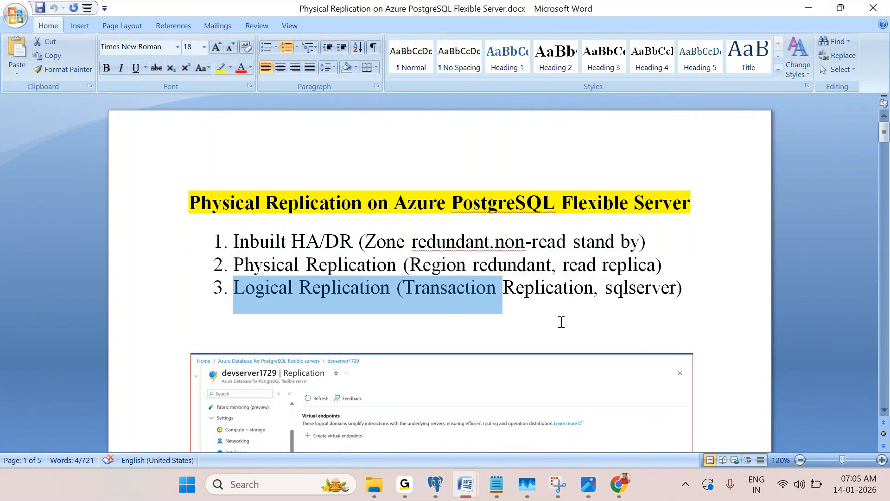
pyautogui.moveTo(664, 264); pyautogui.dragTo(251, 230)
pyautogui.moveTo(695, 290); pyautogui.dragTo(291, 309)
pyautogui.click(370, 331)
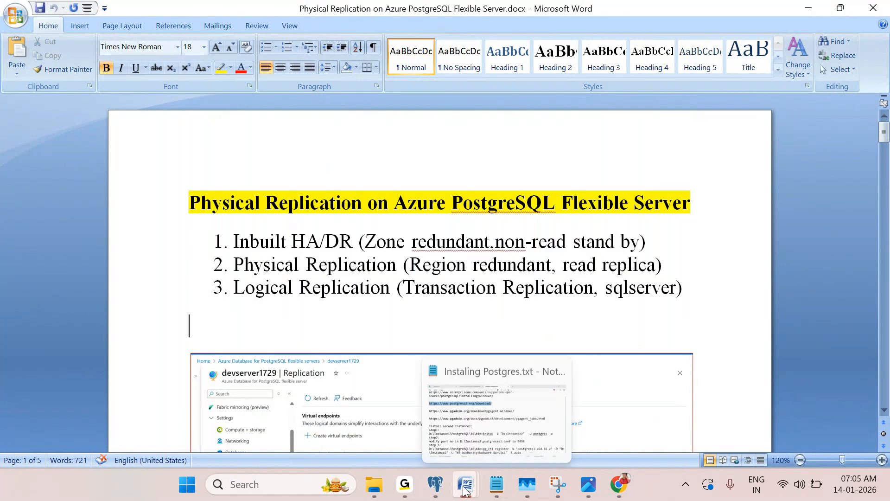
pyautogui.click(618, 486)
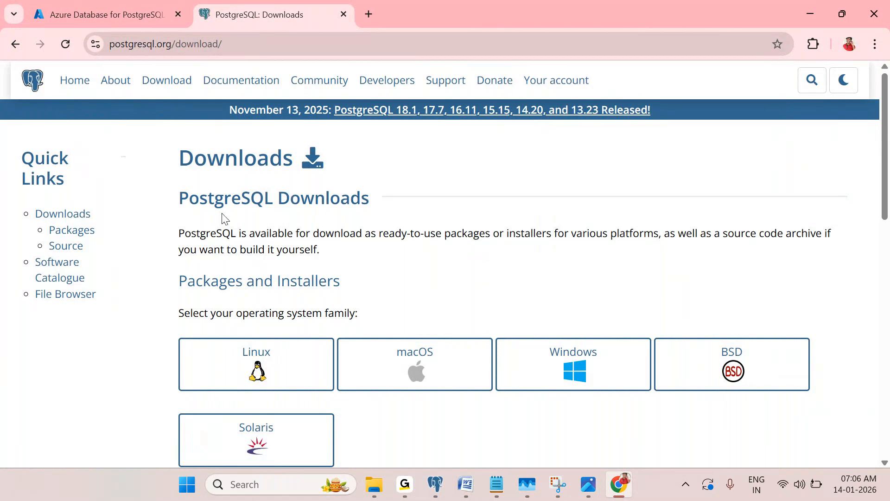
# Highlight the PostgreSQL Downloads heading, then move the Azure flexible servers tab after Downloads
pyautogui.moveTo(190, 201); pyautogui.dragTo(330, 200)
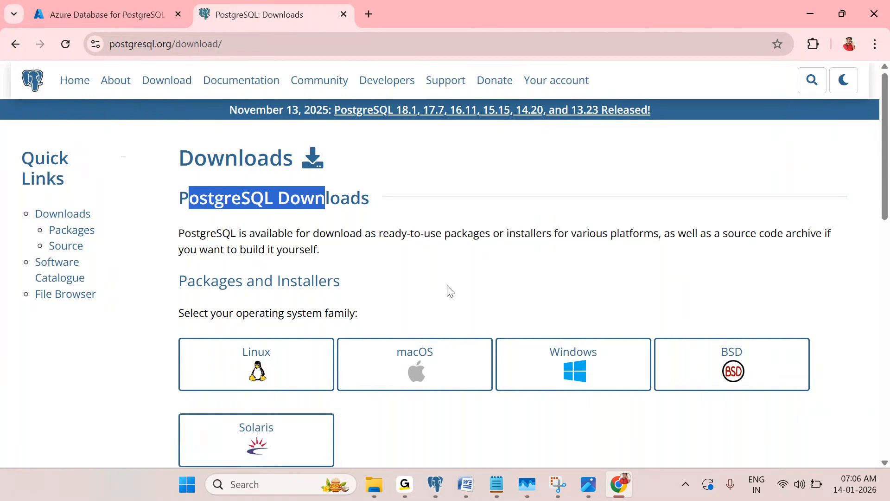
pyautogui.click(410, 257)
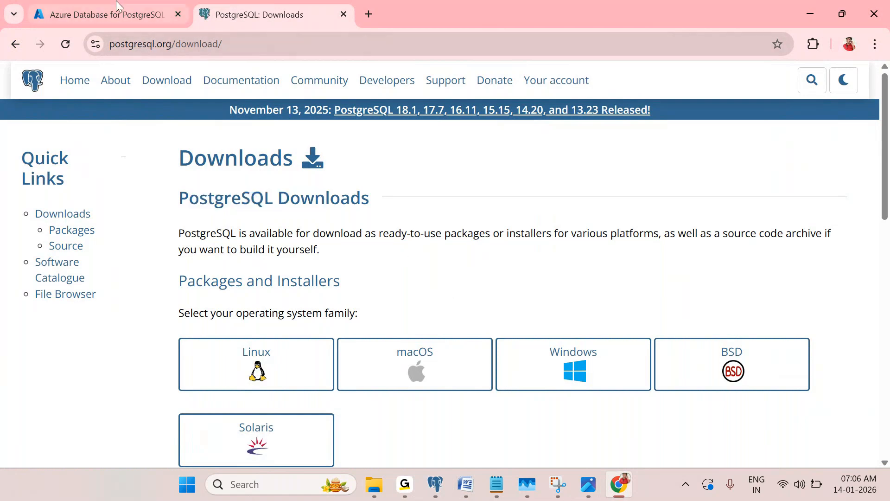
pyautogui.click(110, 17)
pyautogui.moveTo(110, 17); pyautogui.dragTo(278, 16)
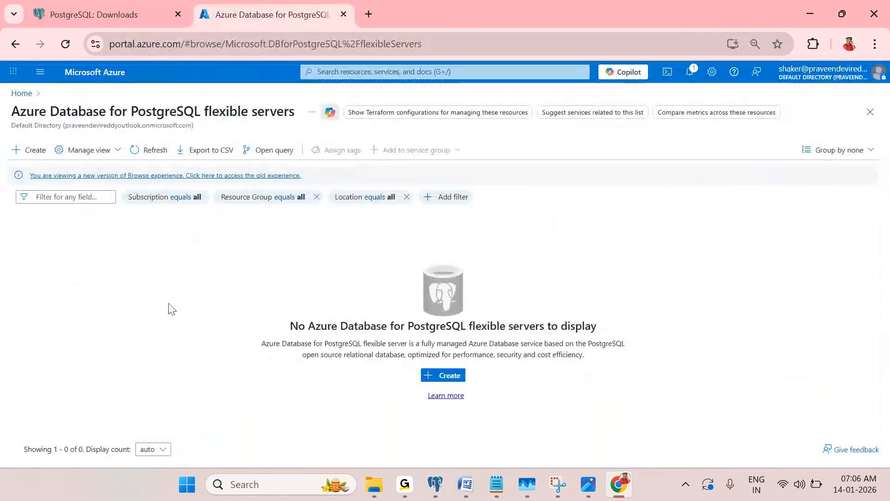
# Go from the portal Home page through the navigation menu to the empty Virtual machines list
pyautogui.click(26, 96)
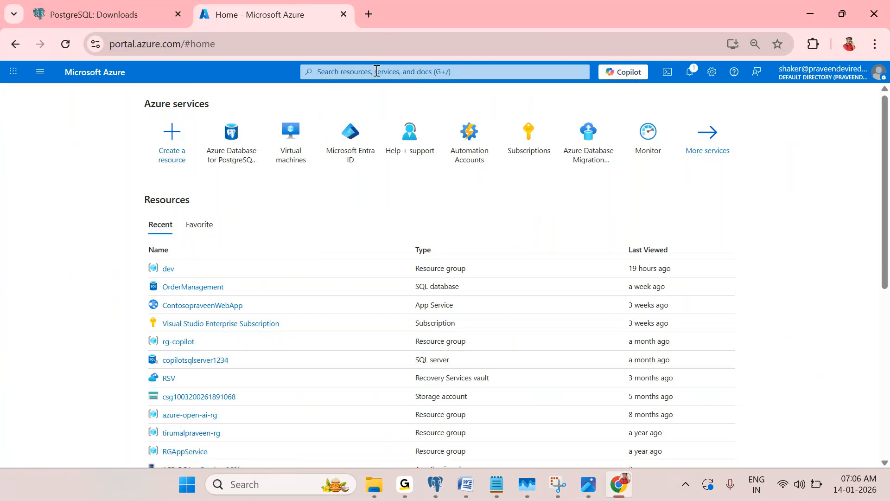
pyautogui.click(40, 73)
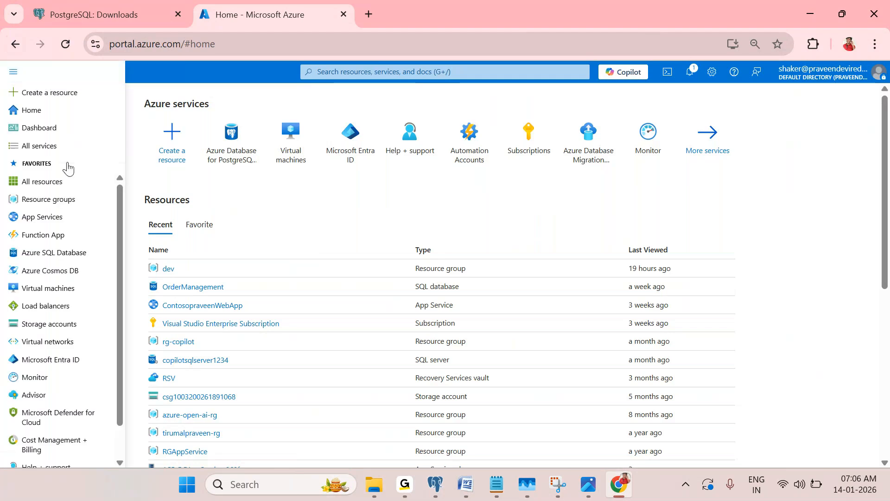
pyautogui.click(59, 288)
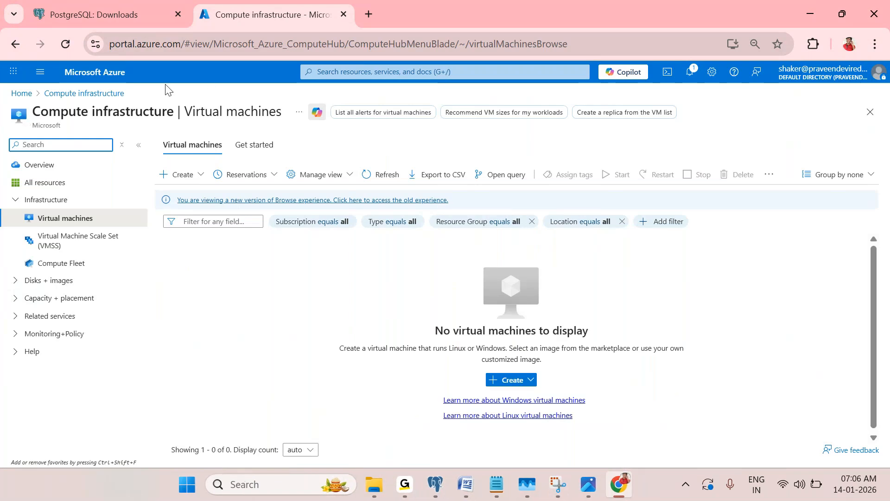
pyautogui.moveTo(595, 491)
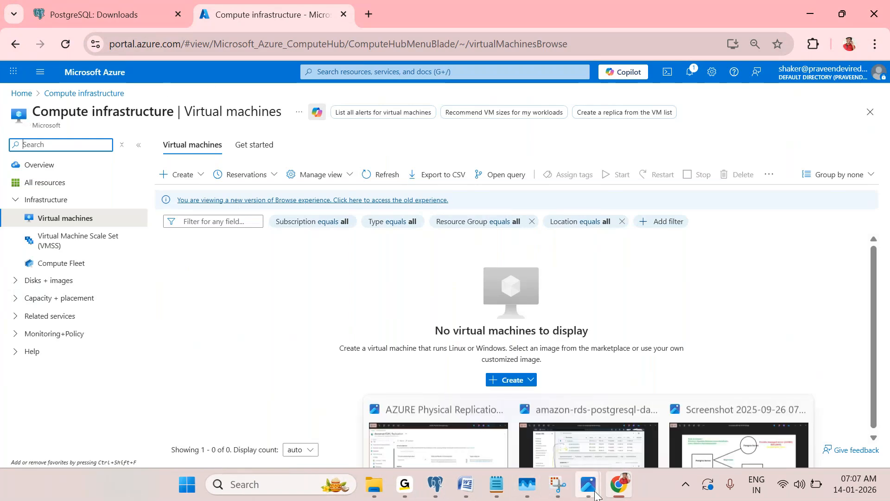
pyautogui.click(739, 408)
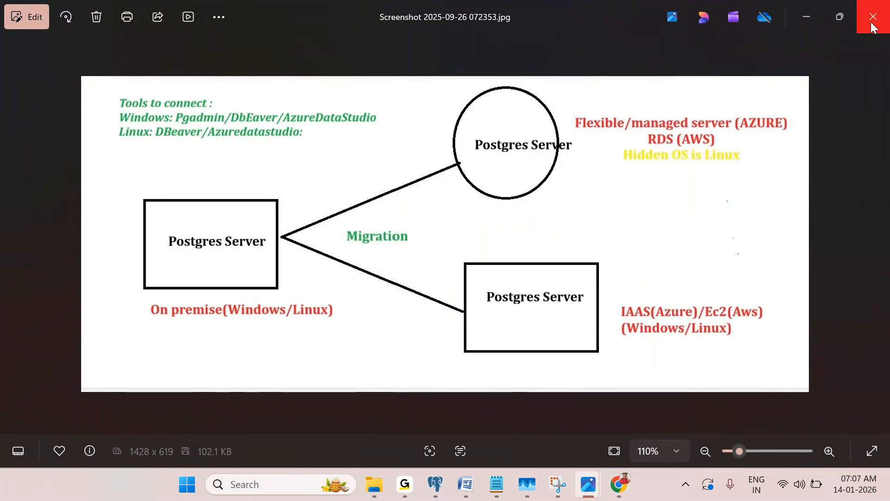
pyautogui.click(807, 15)
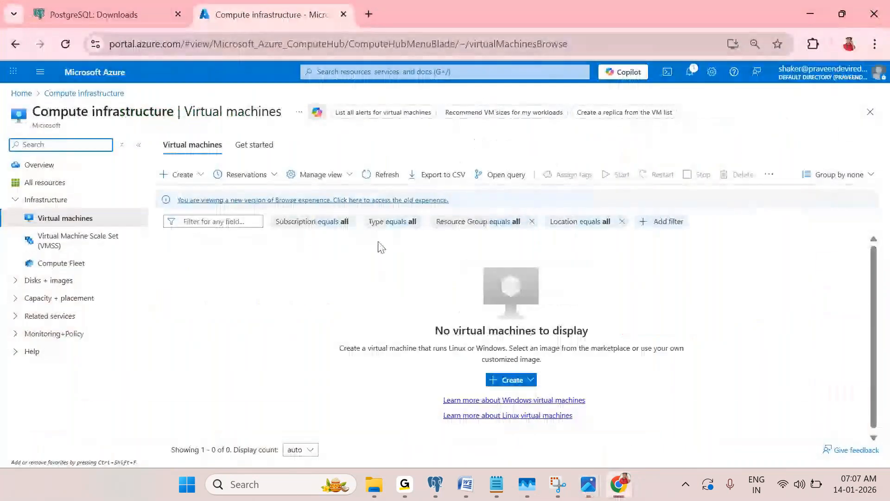
# Start creating a new virtual machine in the dev resource group
pyautogui.click(245, 277)
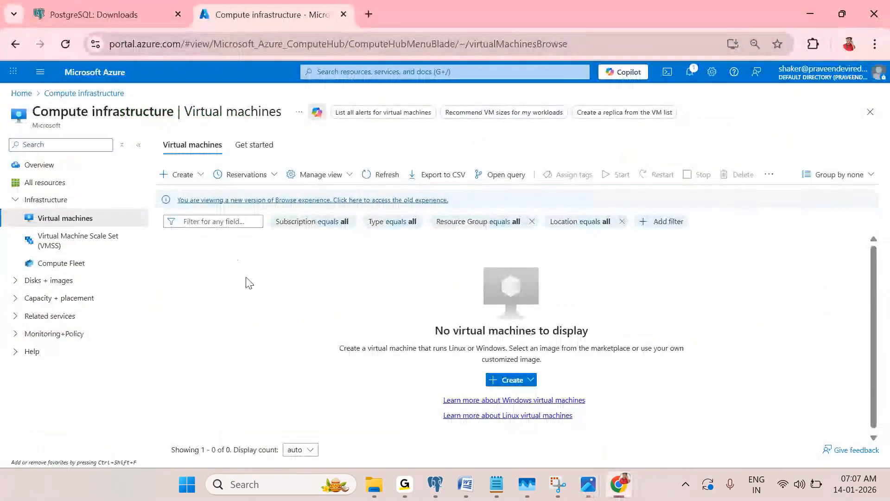
pyautogui.click(193, 189)
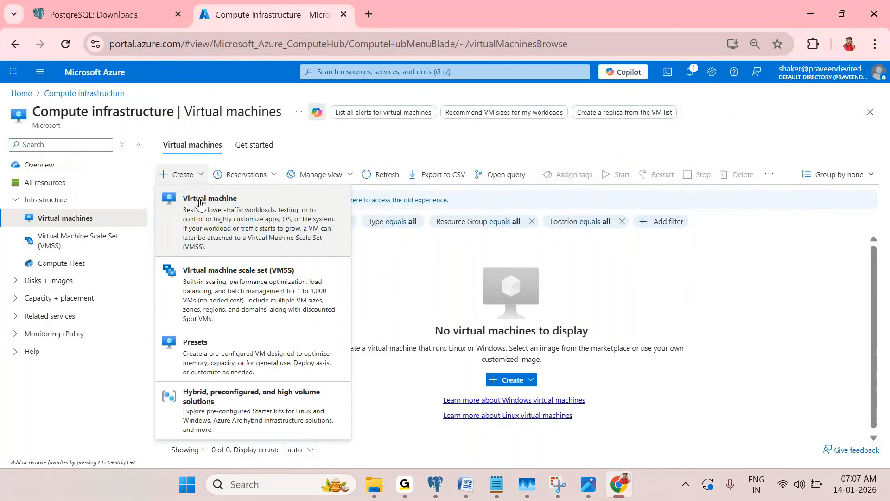
pyautogui.click(342, 240)
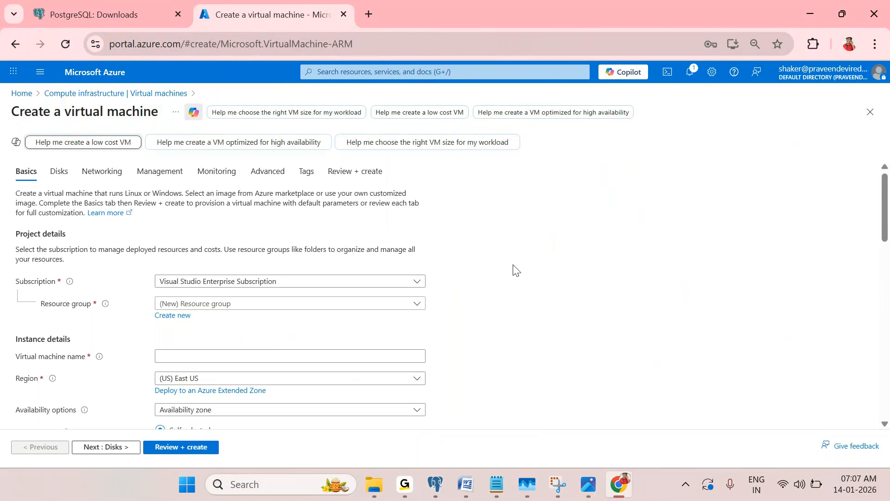
pyautogui.click(261, 310)
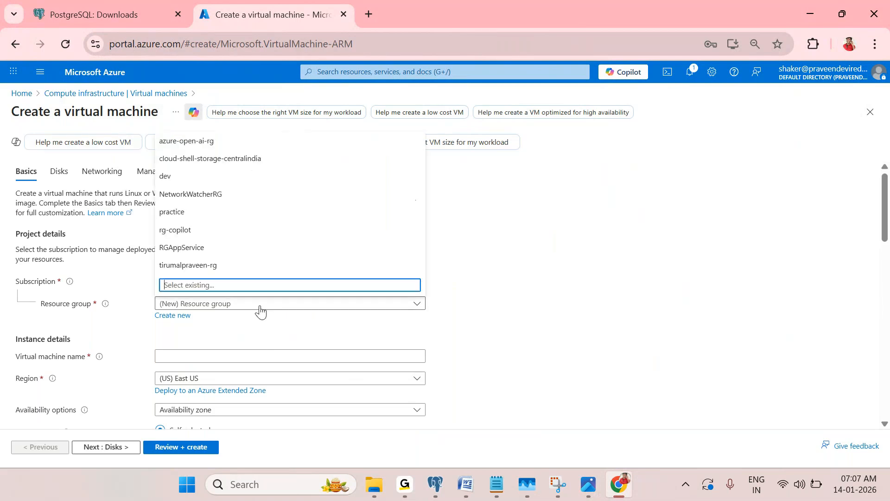
pyautogui.click(214, 179)
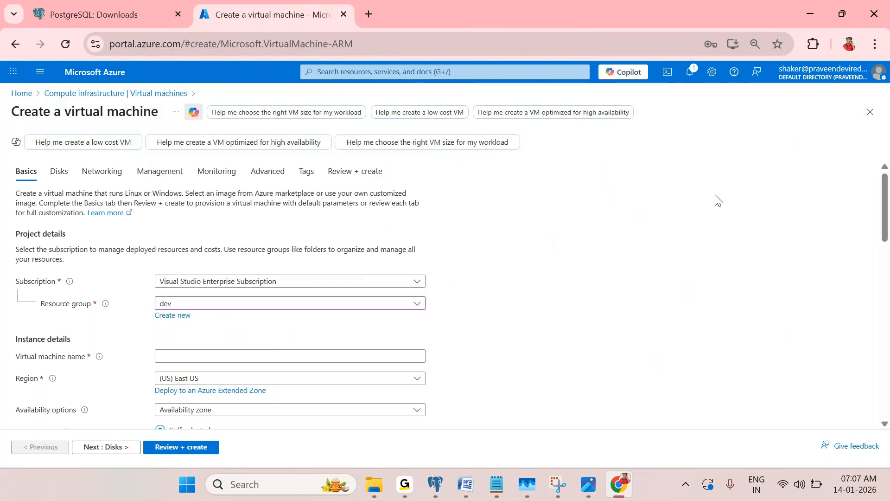
pyautogui.scroll(-1, 520, 215)
pyautogui.scroll(1, 199, 281)
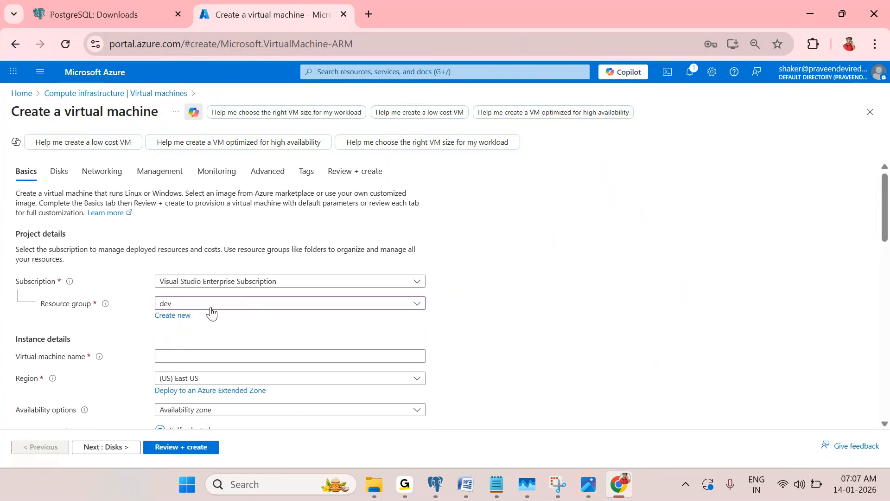
pyautogui.scroll(-2, 216, 319)
# Name the VM vmserver1729, set region (US) West US 3, and bring up the availability options
pyautogui.click(184, 287)
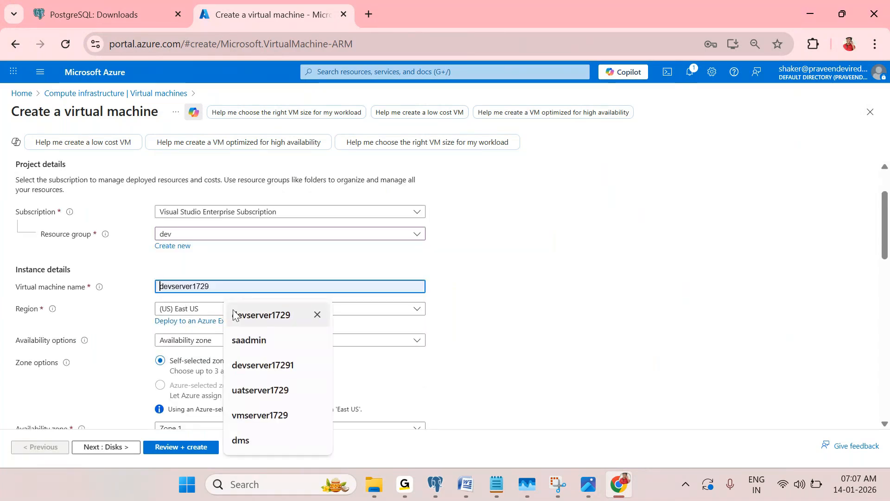
pyautogui.click(259, 415)
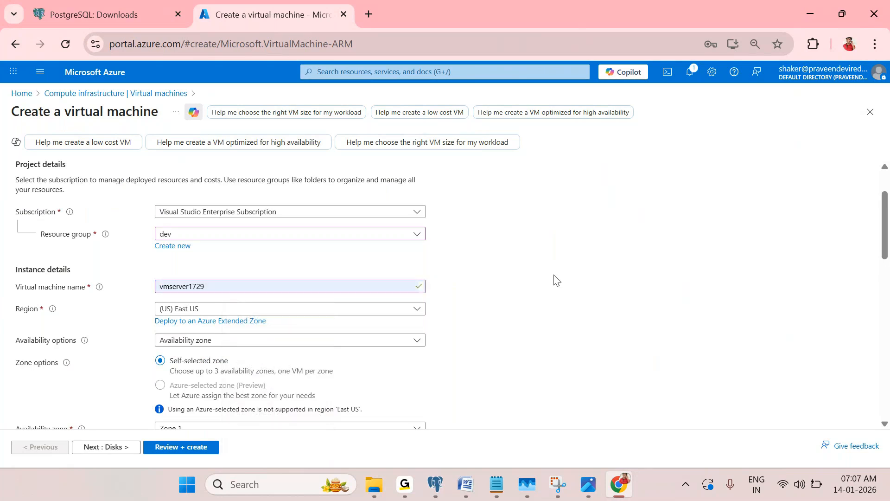
pyautogui.click(324, 318)
pyautogui.scroll(-4, 290, 246)
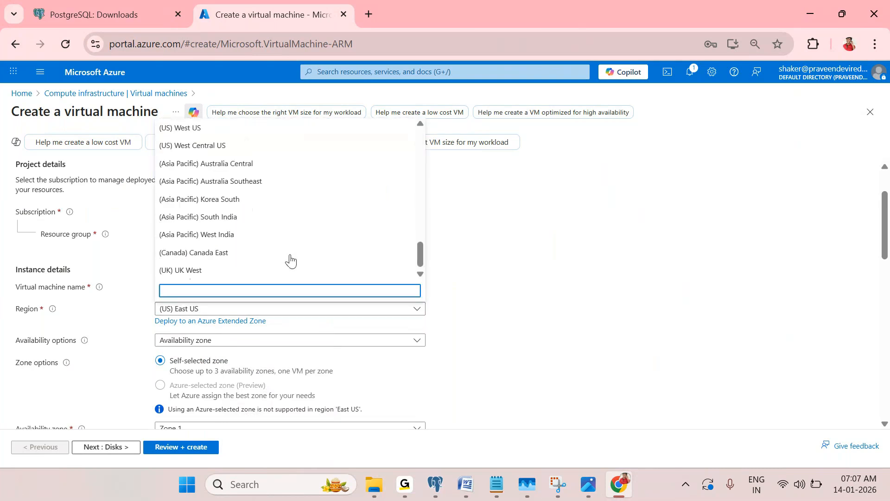
pyautogui.scroll(2, 239, 252)
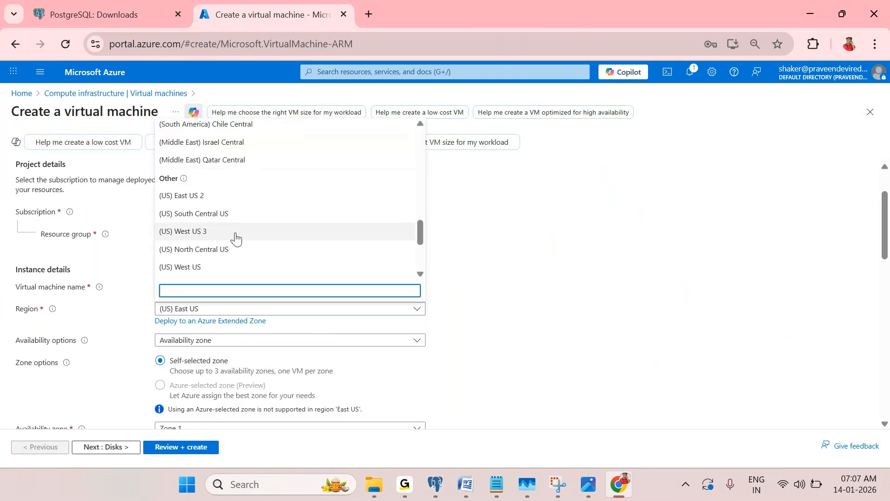
pyautogui.click(235, 235)
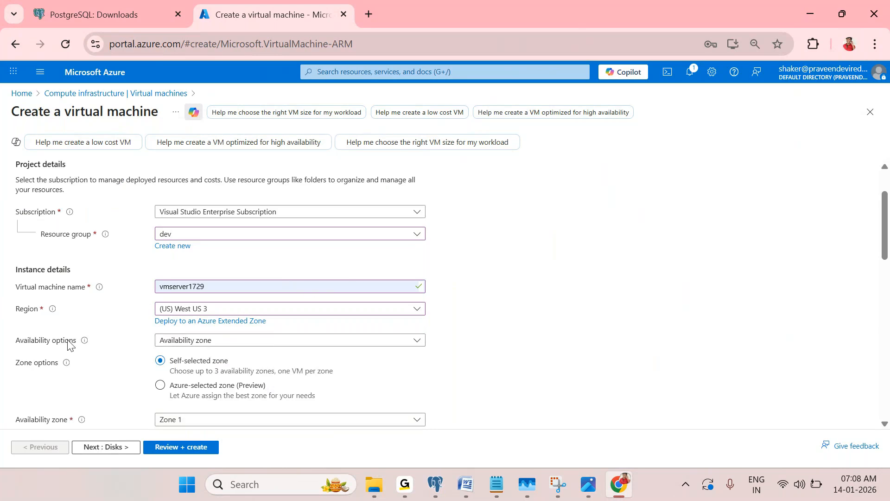
pyautogui.moveTo(87, 342)
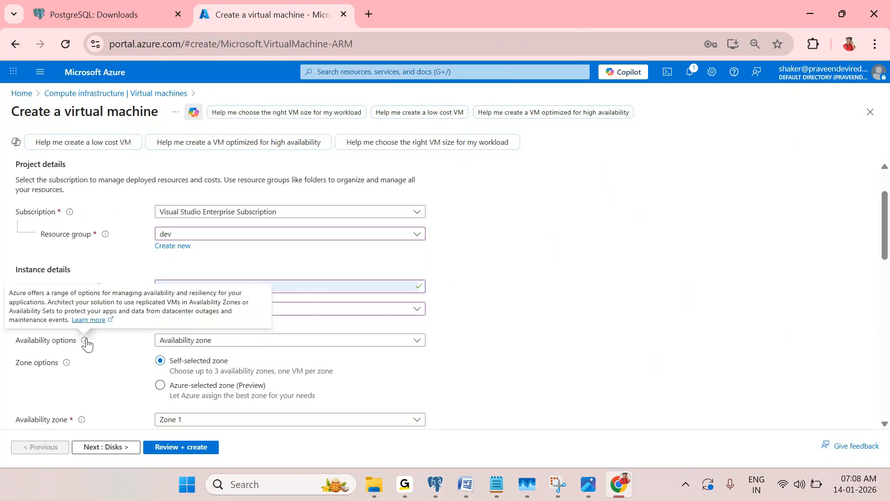
pyautogui.click(309, 343)
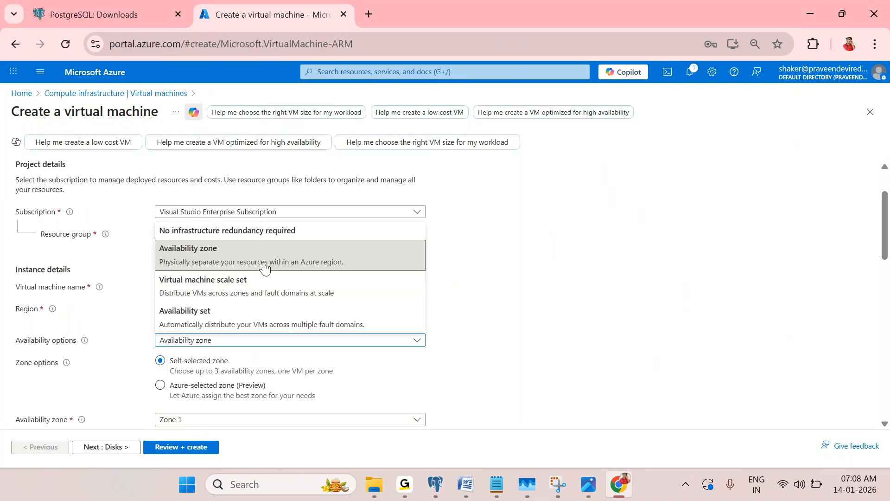
# Set availability to No infrastructure redundancy required and security type to Standard
pyautogui.click(266, 231)
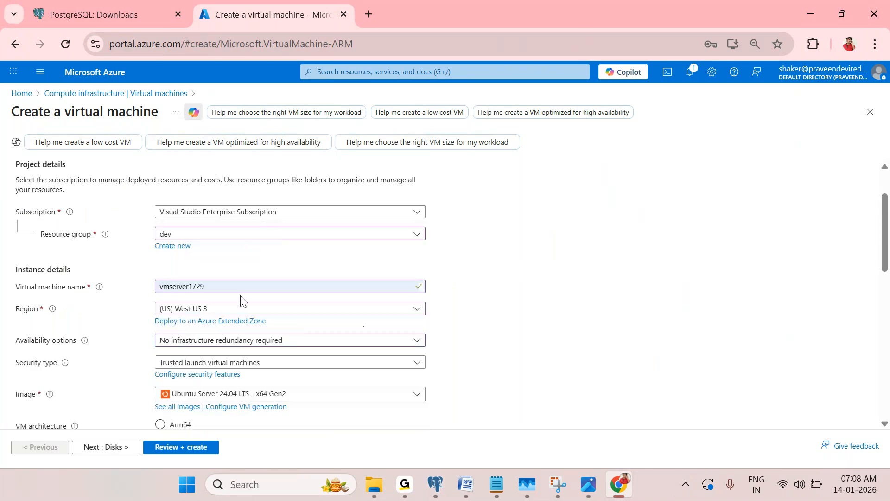
pyautogui.scroll(-1, 272, 338)
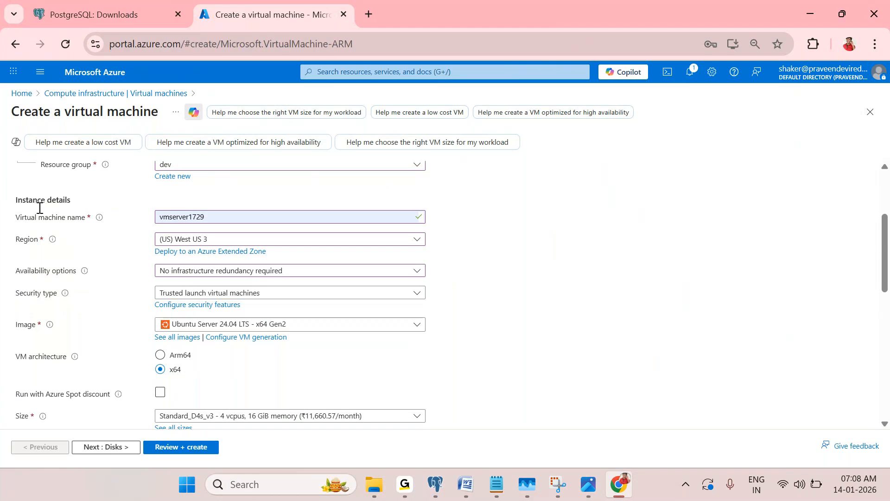
pyautogui.click(301, 293)
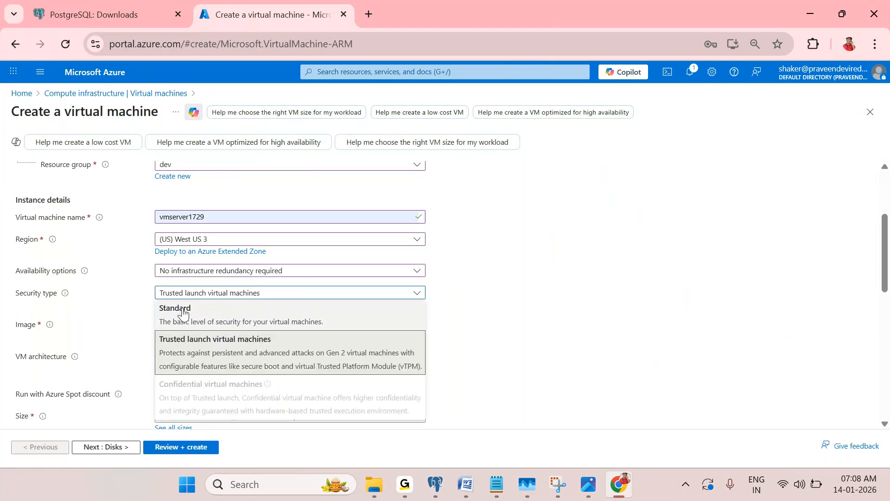
pyautogui.click(256, 321)
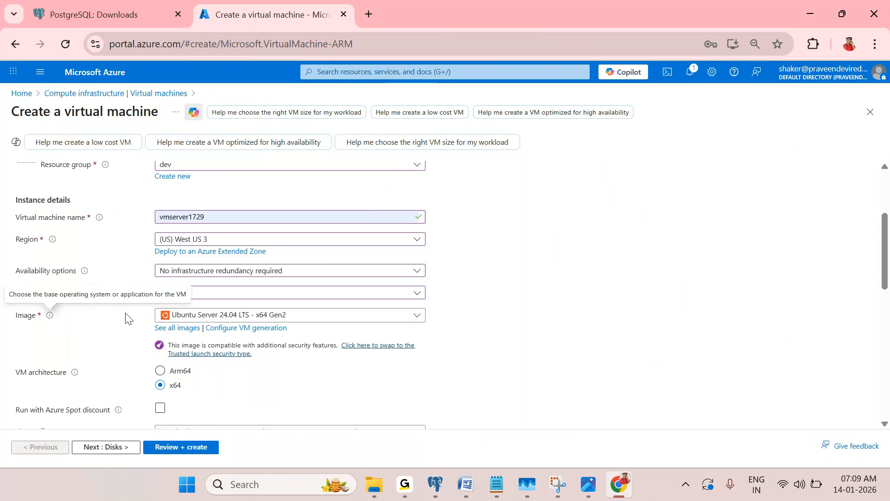
# Choose the Windows Server 2019 Datacenter - x64 Gen2 image for the VM
pyautogui.click(216, 320)
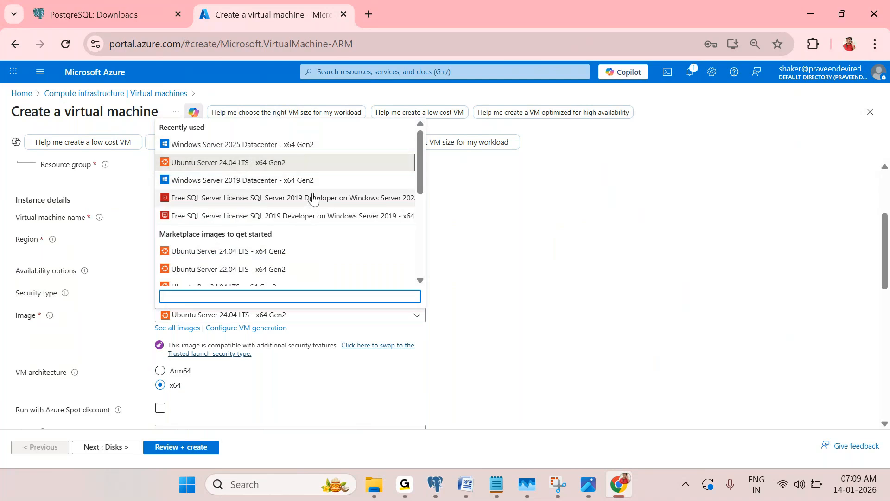
pyautogui.scroll(-2, 297, 215)
pyautogui.scroll(2, 296, 228)
pyautogui.click(268, 182)
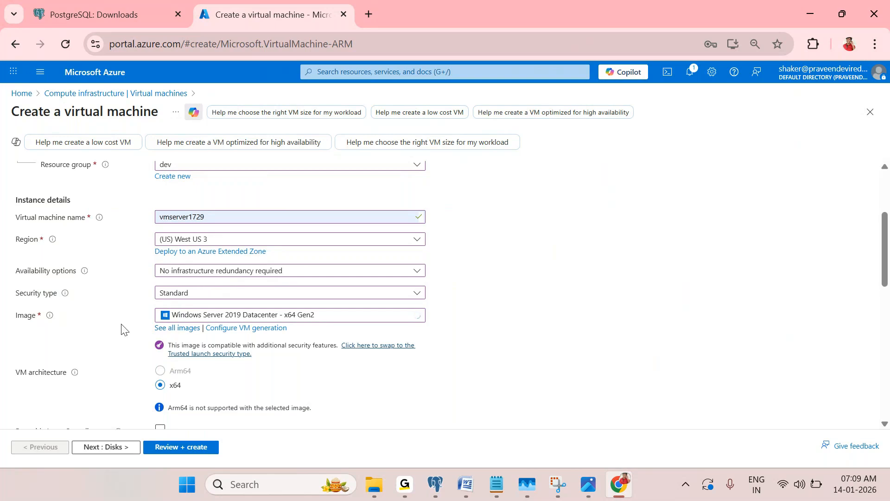
pyautogui.scroll(-1, 57, 319)
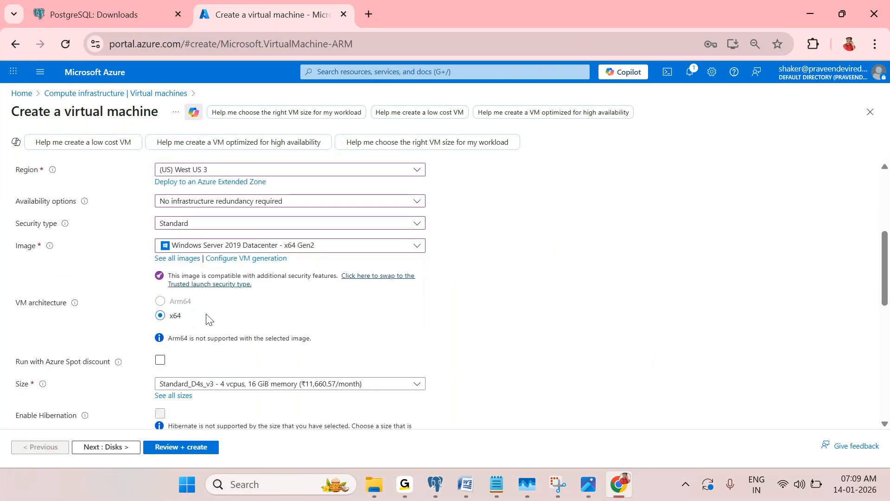
pyautogui.scroll(-1, 205, 315)
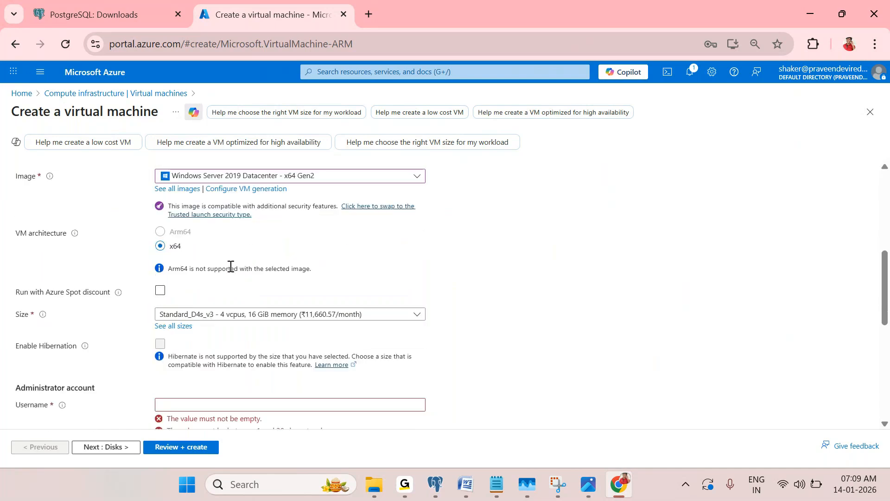
pyautogui.scroll(2, 230, 268)
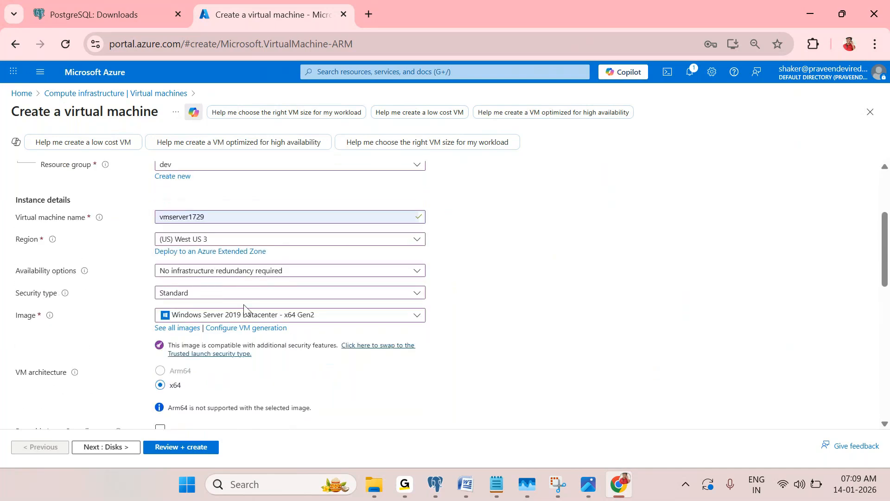
pyautogui.scroll(-1, 266, 341)
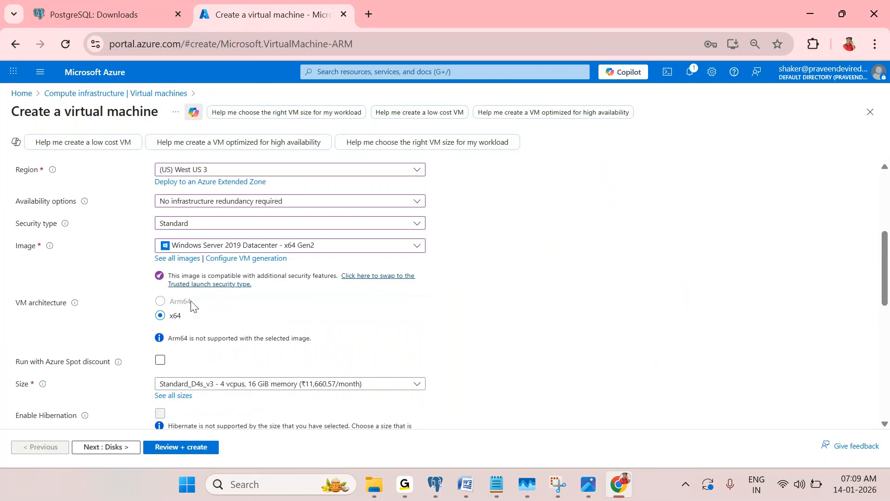
pyautogui.scroll(1, 188, 204)
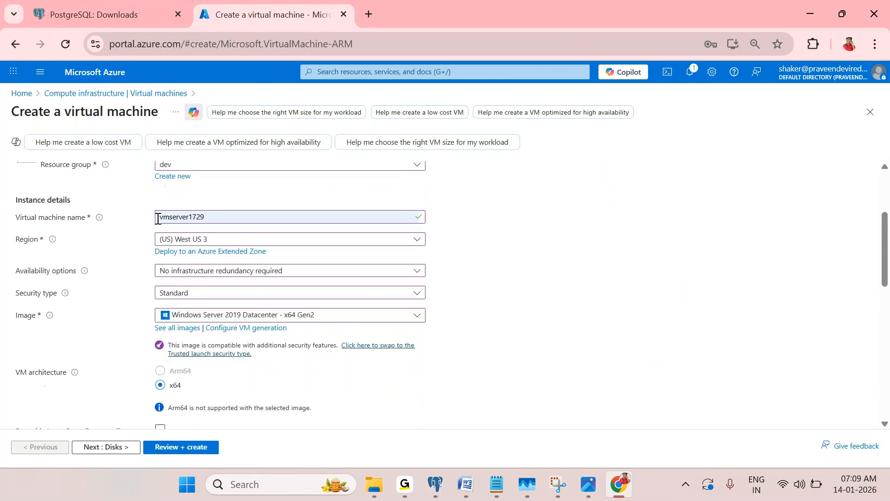
pyautogui.scroll(-2, 214, 295)
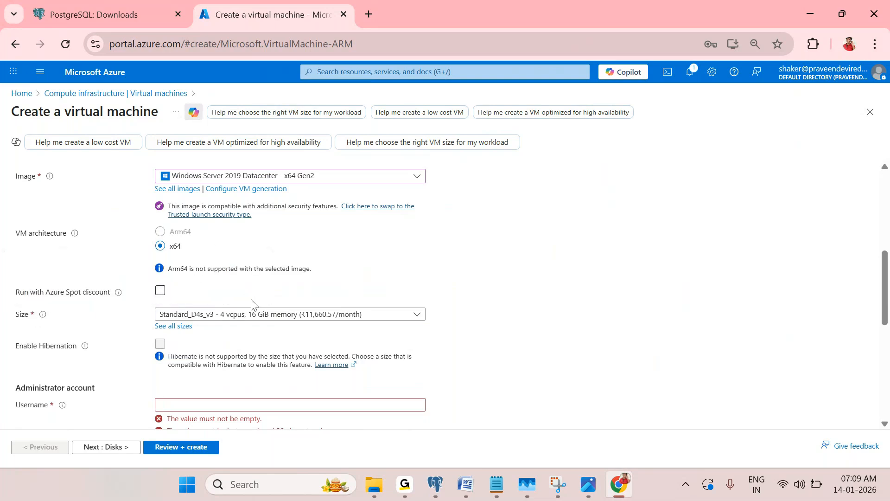
# Browse all VM sizes and expand the D-Series v4 family
pyautogui.click(256, 315)
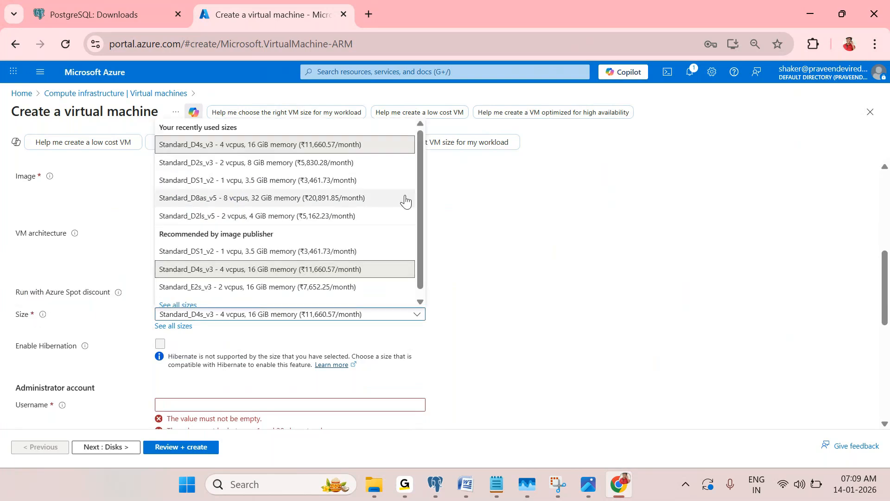
pyautogui.scroll(-1, 419, 192)
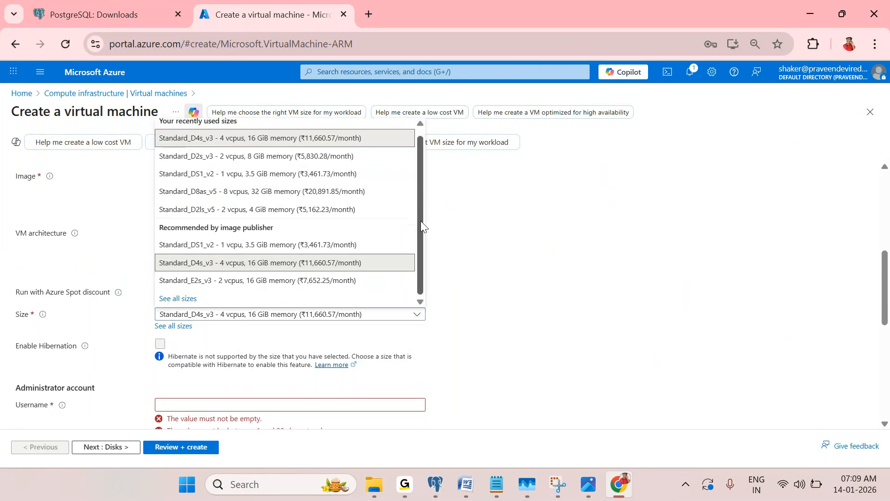
pyautogui.click(189, 299)
pyautogui.scroll(-3, 215, 331)
pyautogui.scroll(3, 212, 310)
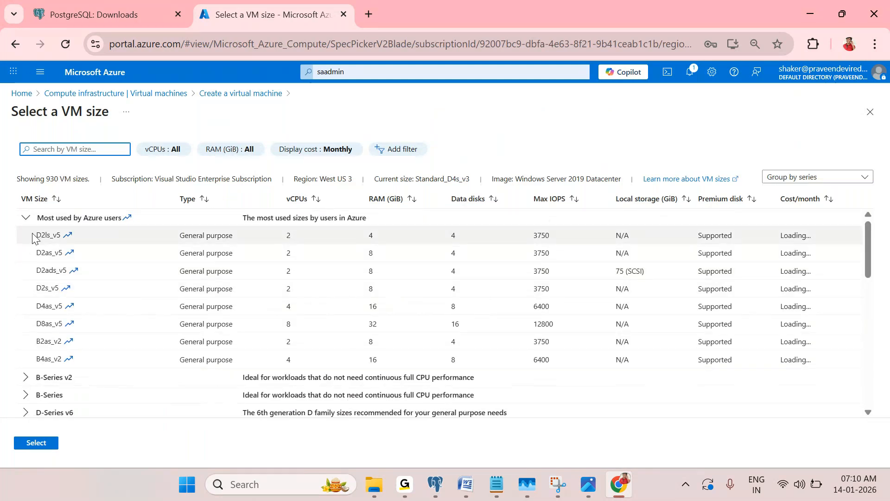
pyautogui.click(26, 217)
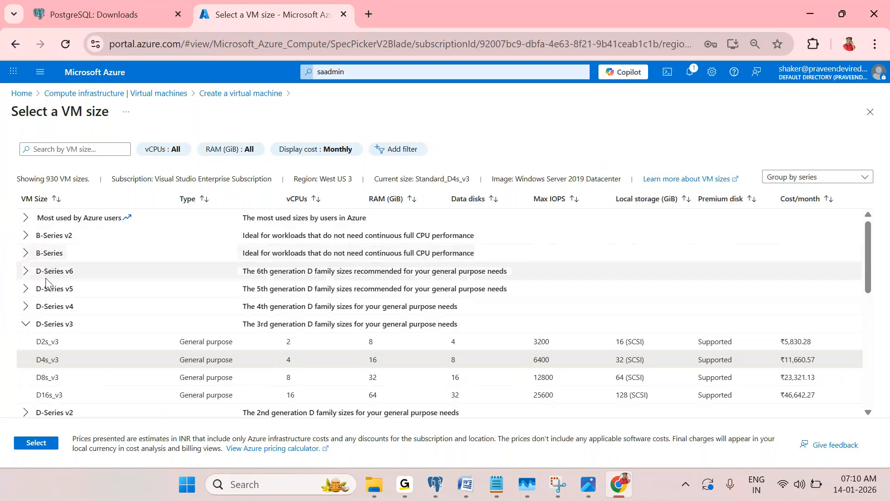
pyautogui.scroll(-10, 49, 287)
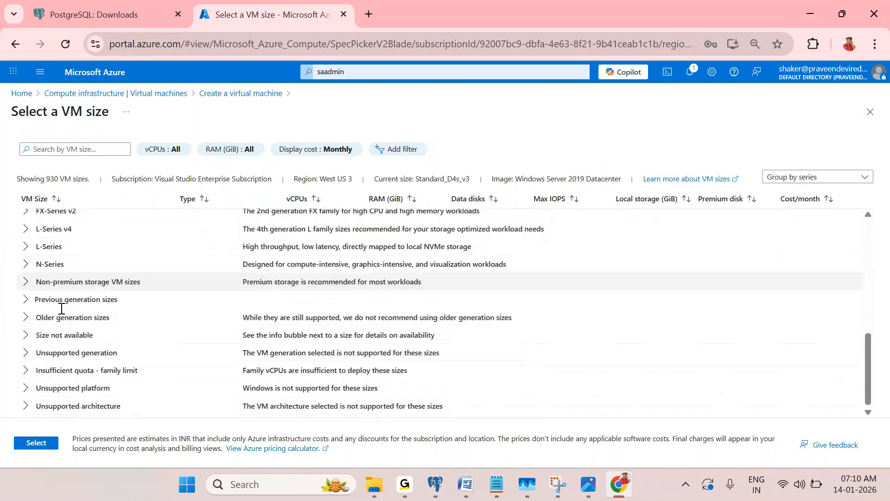
pyautogui.scroll(10, 44, 324)
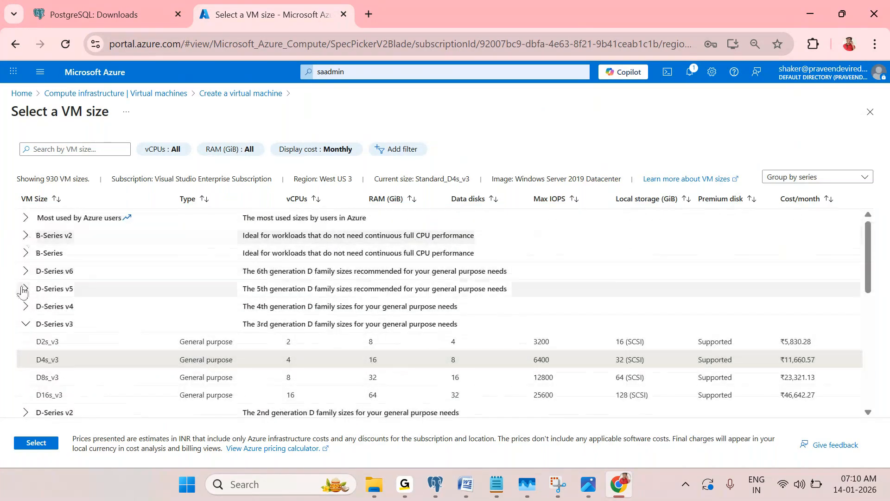
pyautogui.click(25, 307)
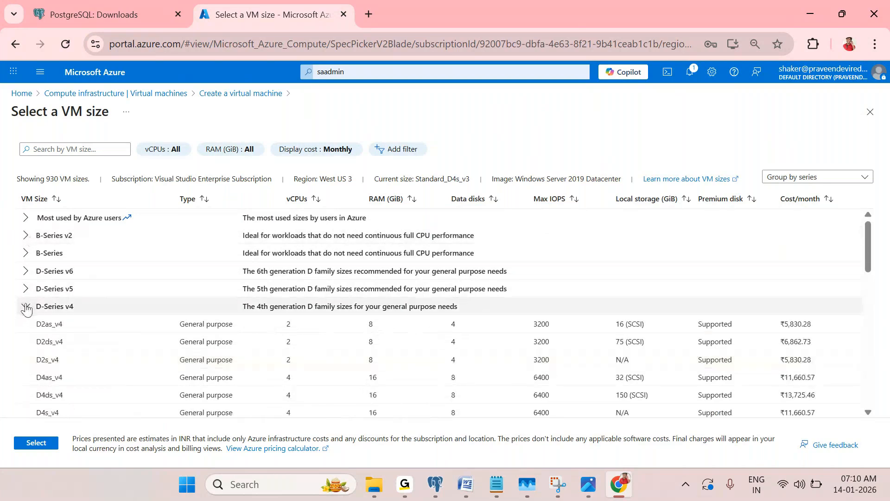
pyautogui.click(26, 290)
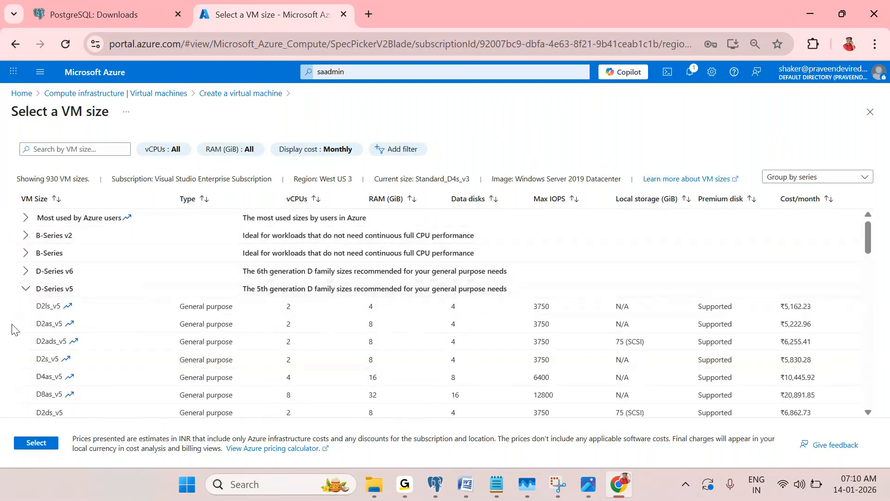
pyautogui.click(26, 289)
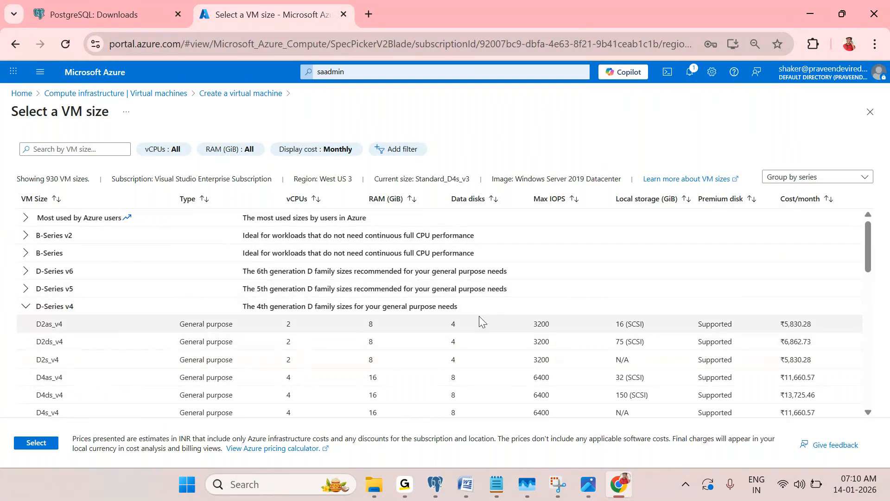
pyautogui.scroll(-1, 537, 340)
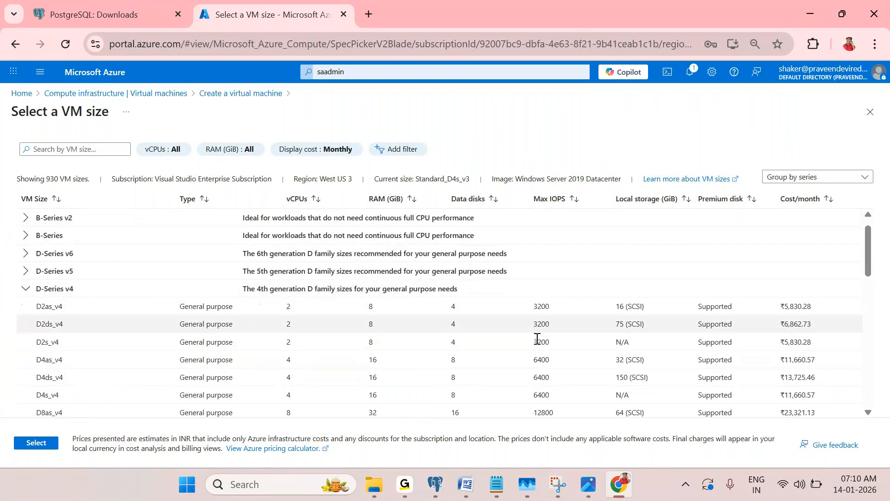
pyautogui.scroll(-3, 536, 338)
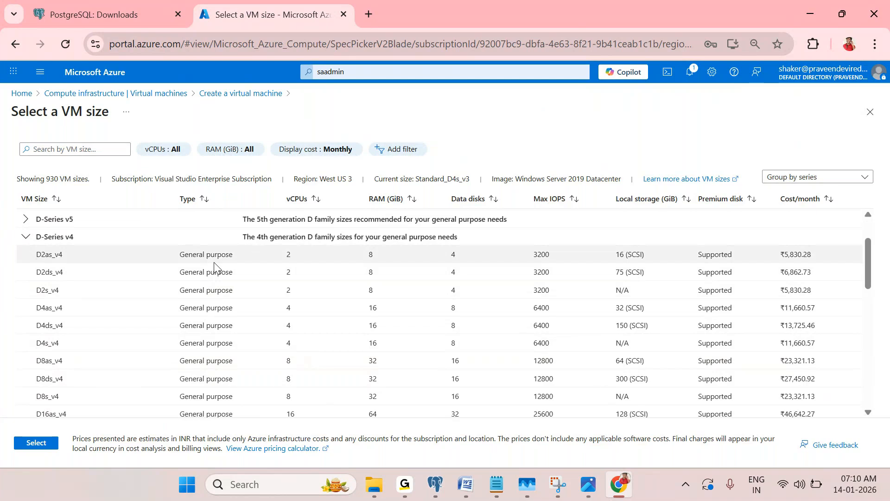
# Select D2as_v4, noting its 3200 max IOPS and monthly cost, and confirm it
pyautogui.click(295, 259)
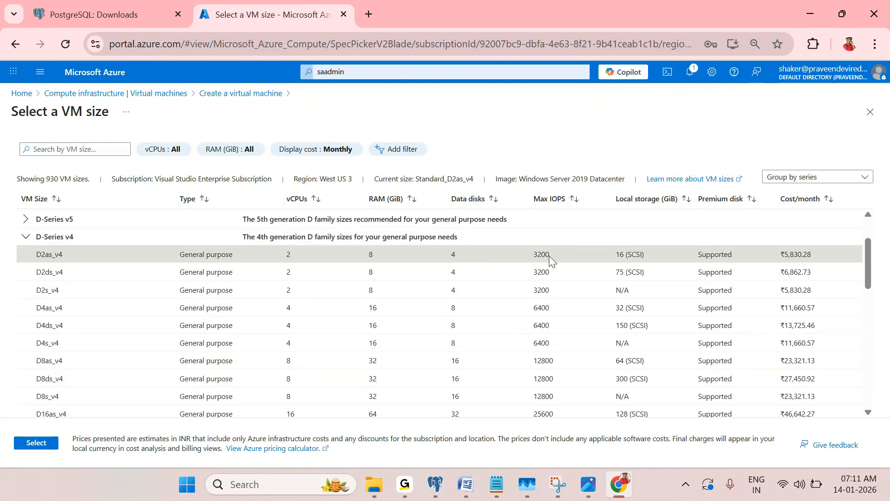
pyautogui.moveTo(547, 255); pyautogui.dragTo(532, 257)
pyautogui.moveTo(775, 256); pyautogui.dragTo(808, 253)
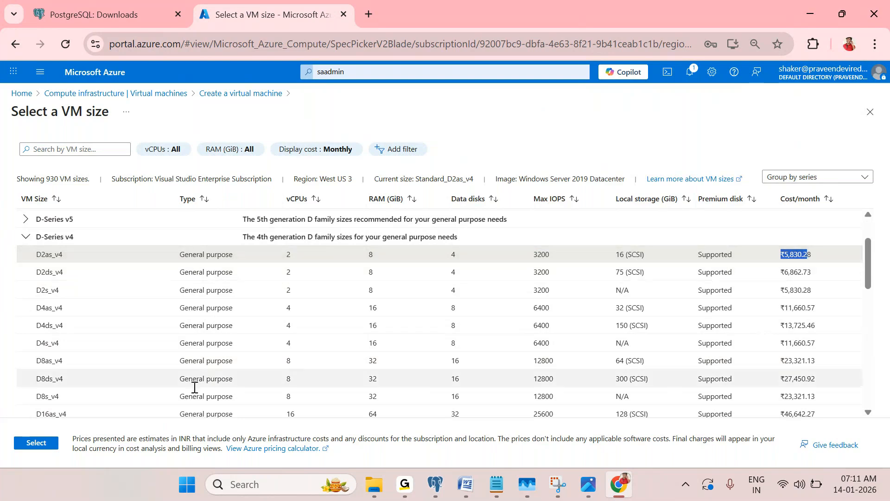
pyautogui.click(47, 444)
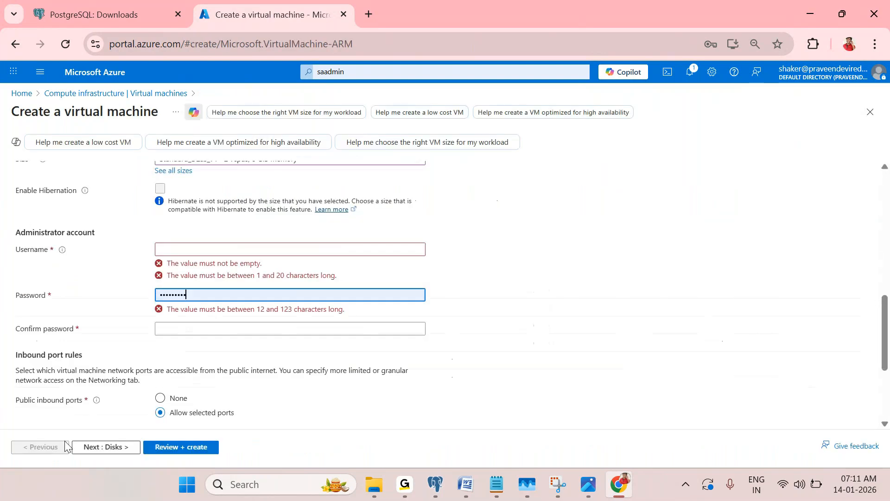
# Fill in the administrator username from the browser's saved username entry
pyautogui.click(594, 286)
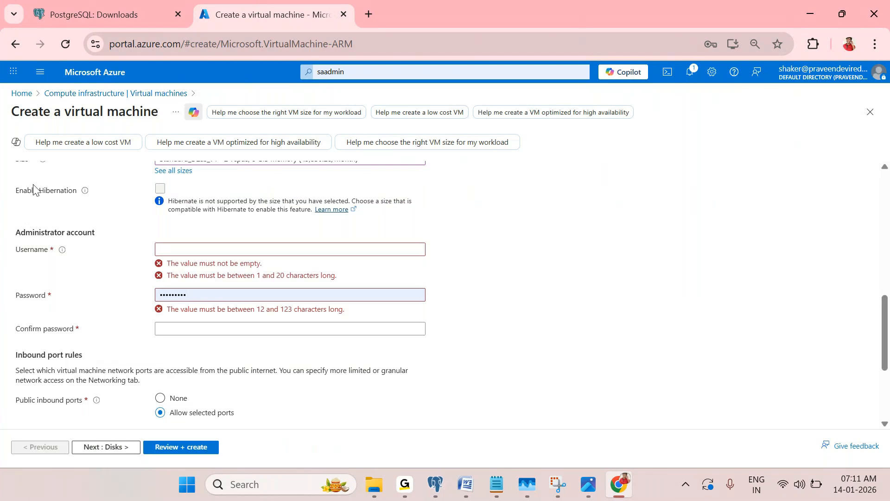
pyautogui.scroll(3, 202, 294)
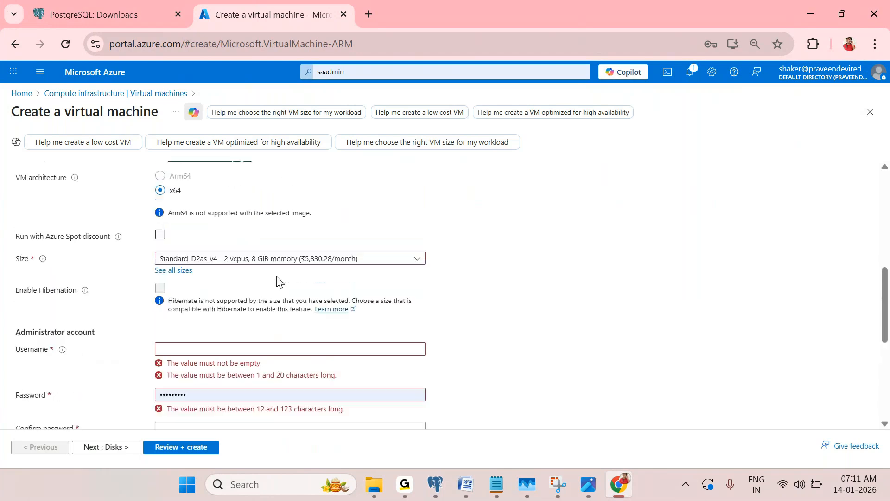
pyautogui.scroll(10, 273, 285)
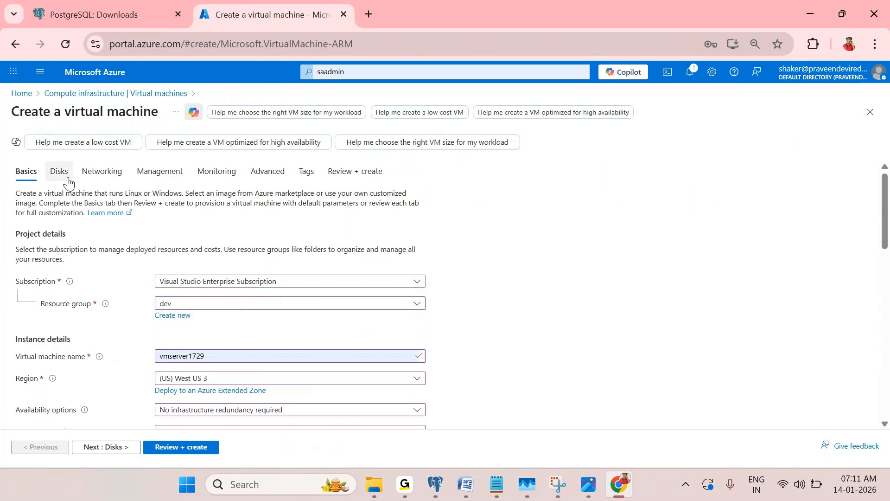
pyautogui.scroll(-3, 74, 179)
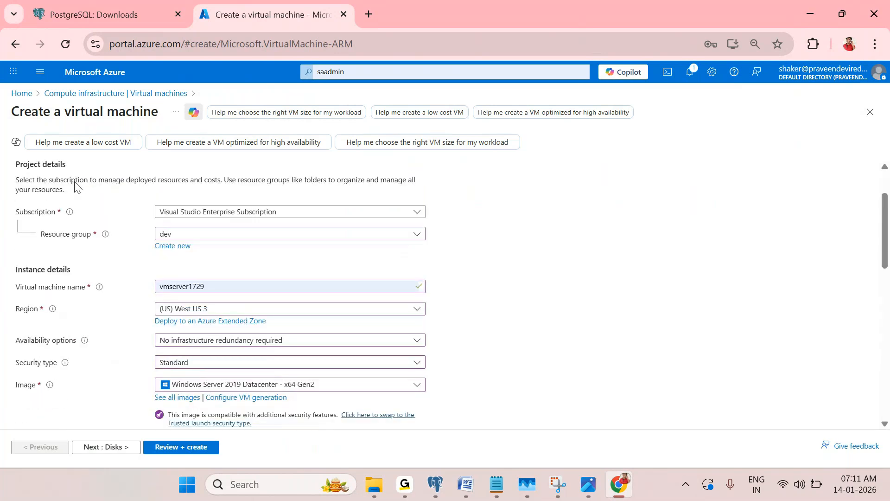
pyautogui.scroll(-7, 75, 182)
pyautogui.click(231, 335)
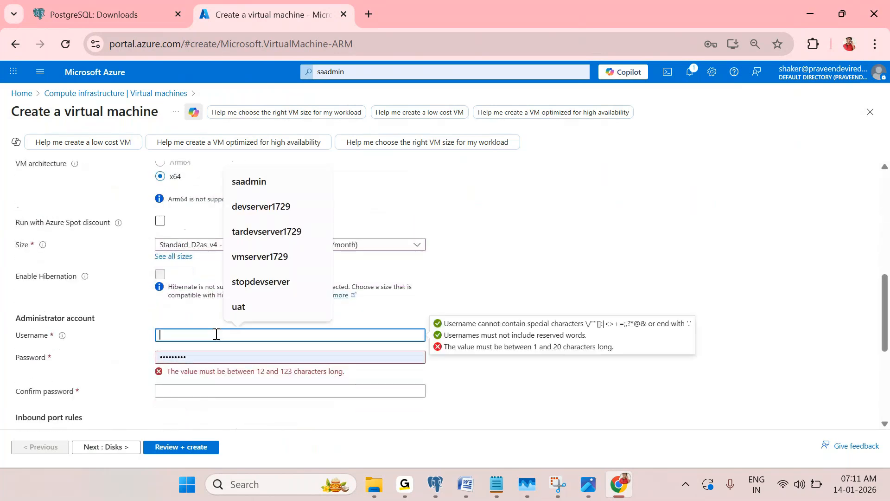
pyautogui.click(255, 184)
pyautogui.click(272, 352)
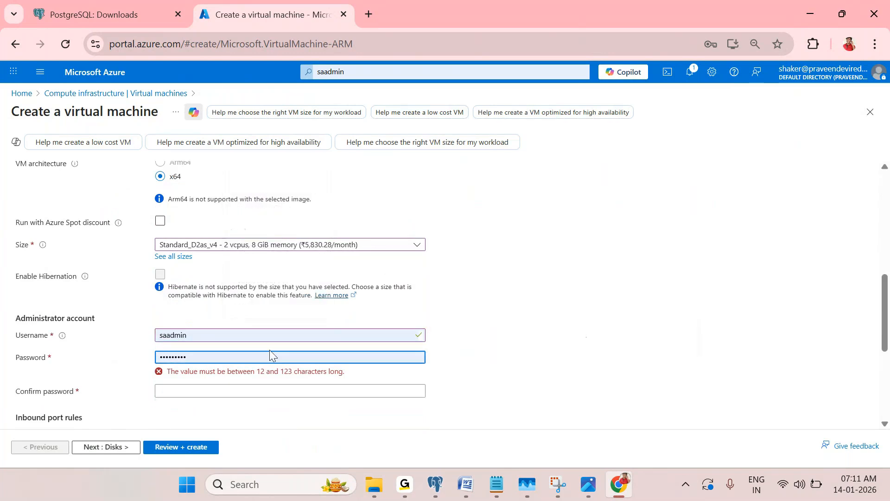
# Copy the longer stored password from Queries.txt in Notepad and select the form's too-short password
pyautogui.click(495, 485)
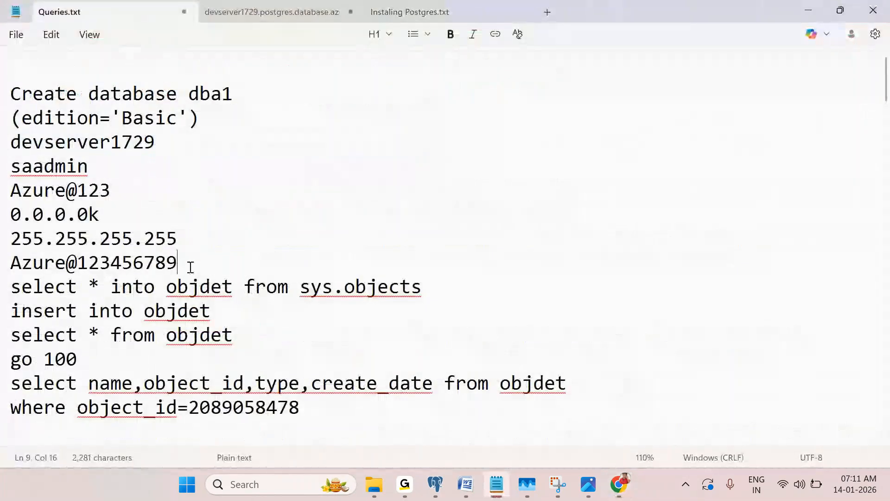
pyautogui.moveTo(186, 263); pyautogui.dragTo(2, 264)
pyautogui.rightClick(79, 263)
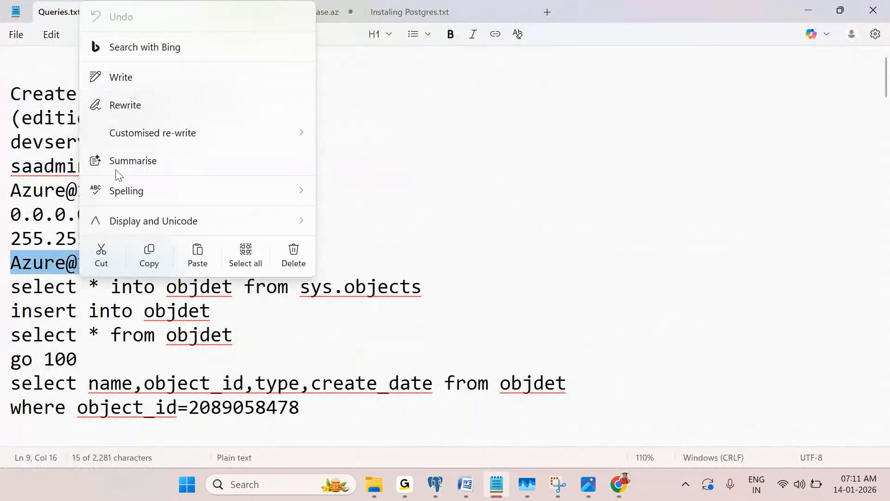
pyautogui.click(139, 256)
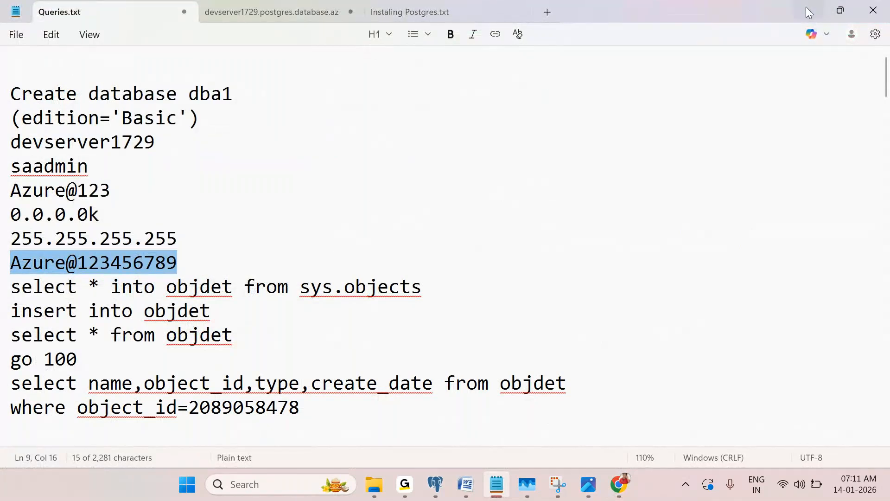
pyautogui.click(808, 11)
pyautogui.moveTo(189, 357); pyautogui.dragTo(130, 351)
# Paste the copied password into both the Password and Confirm password fields
pyautogui.hotkey('ctrl', 'v')
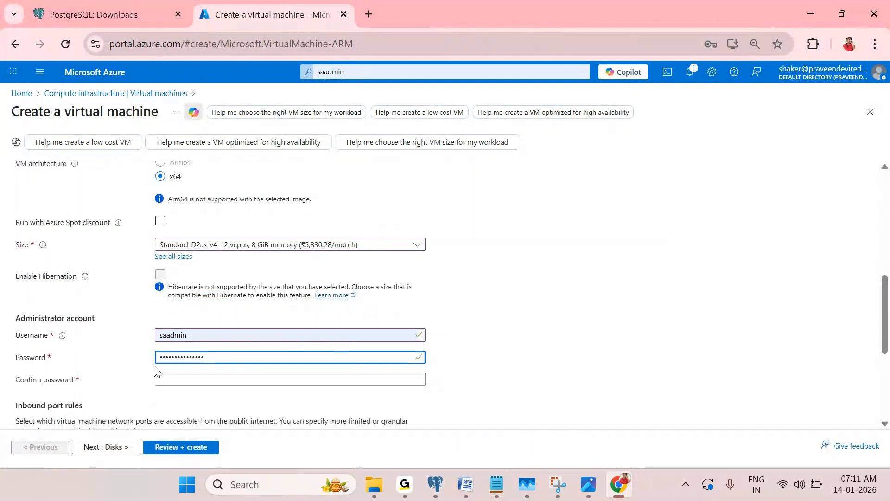
pyautogui.click(183, 376)
pyautogui.hotkey('ctrl', 'v')
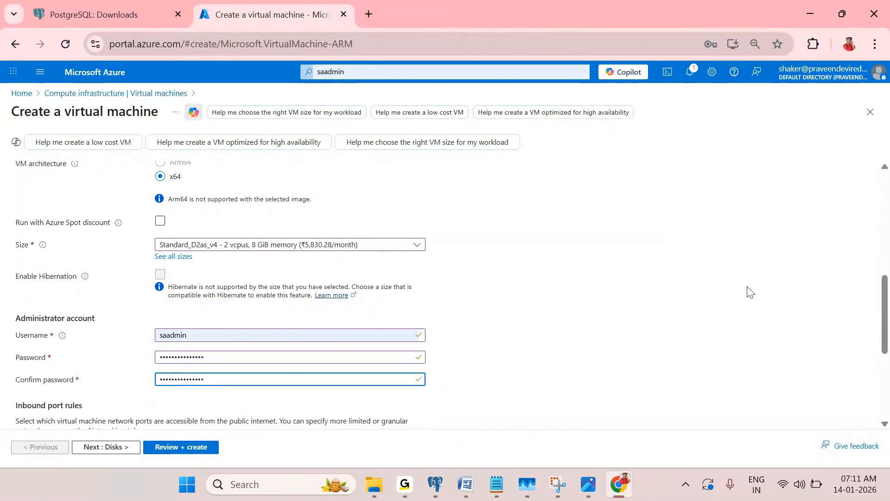
pyautogui.moveTo(704, 287); pyautogui.dragTo(689, 286)
pyautogui.scroll(-1, 685, 285)
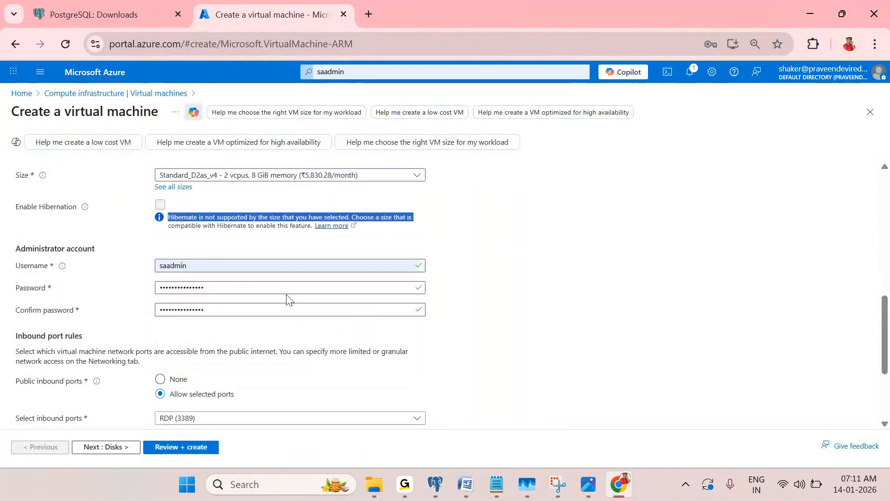
pyautogui.click(196, 271)
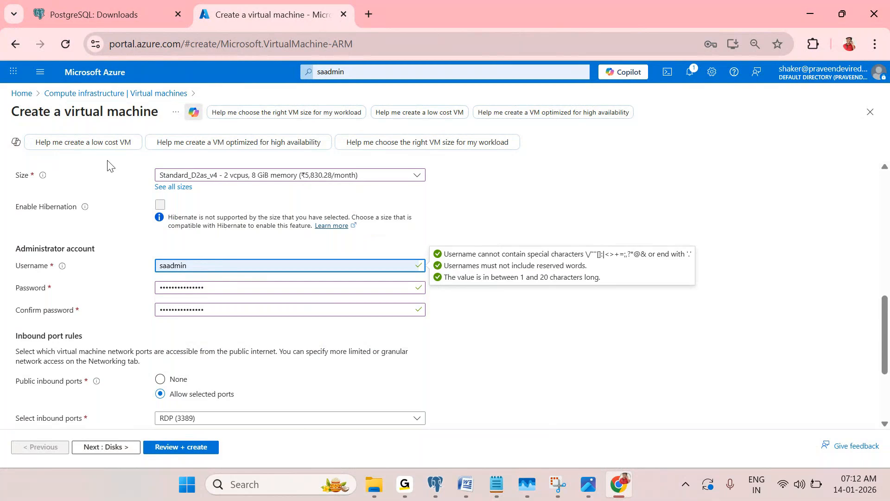
# Keep RDP (3389) as the only allowed inbound port
pyautogui.scroll(-2, 108, 167)
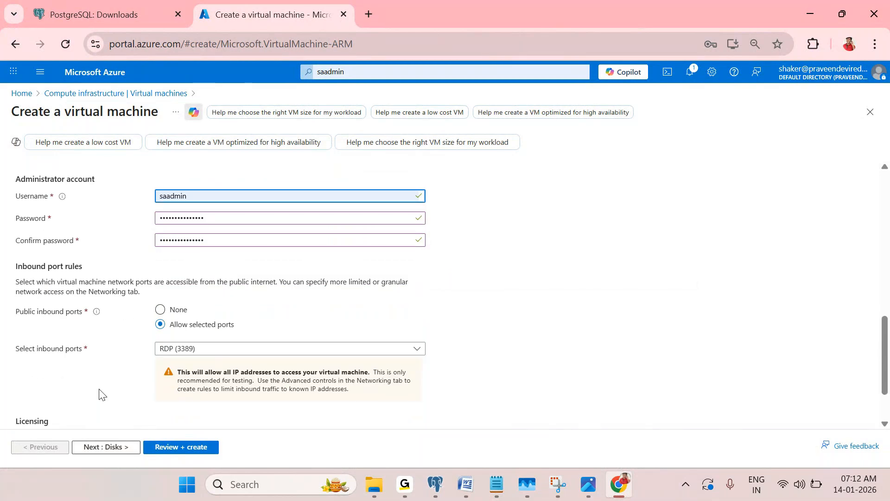
pyautogui.click(211, 350)
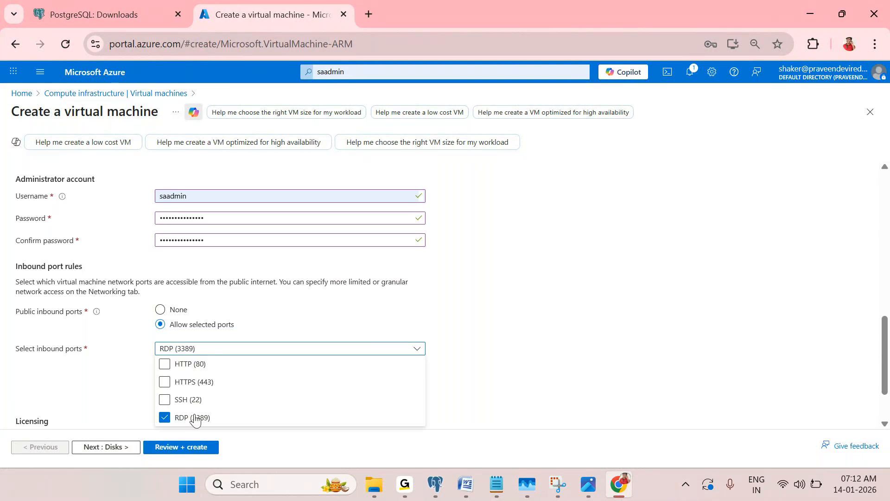
pyautogui.click(517, 355)
pyautogui.click(222, 356)
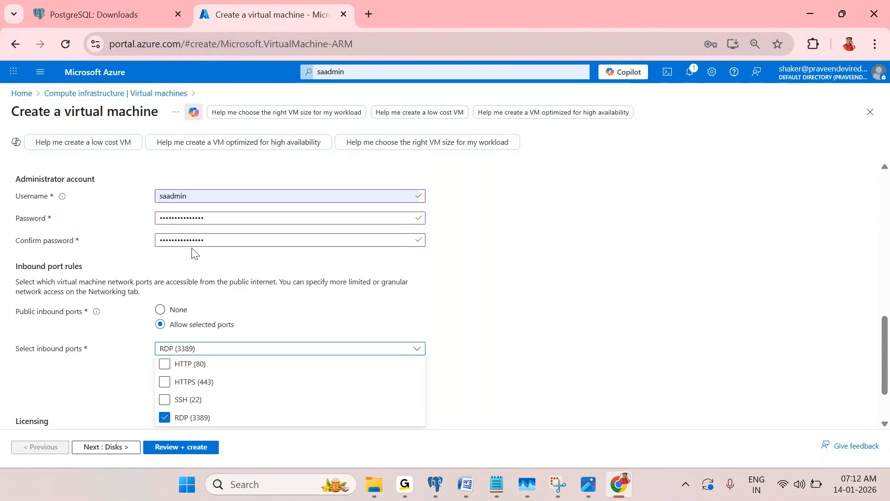
pyautogui.scroll(5, 203, 176)
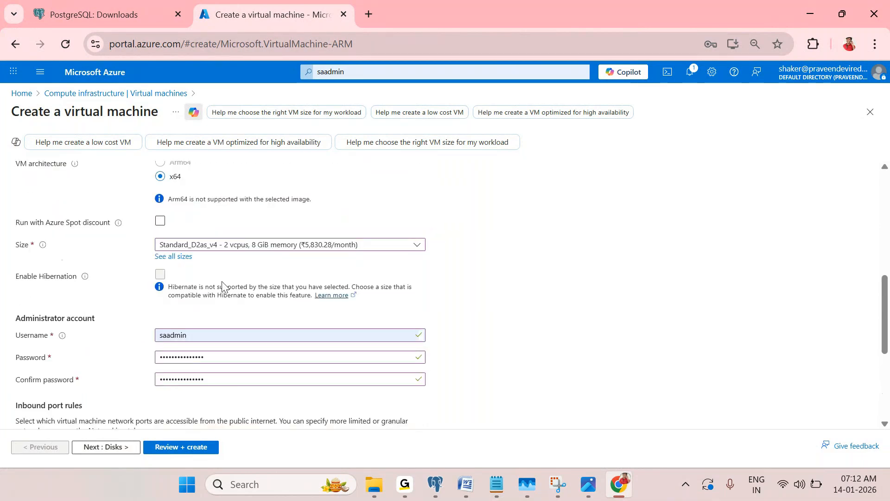
pyautogui.scroll(-5, 222, 269)
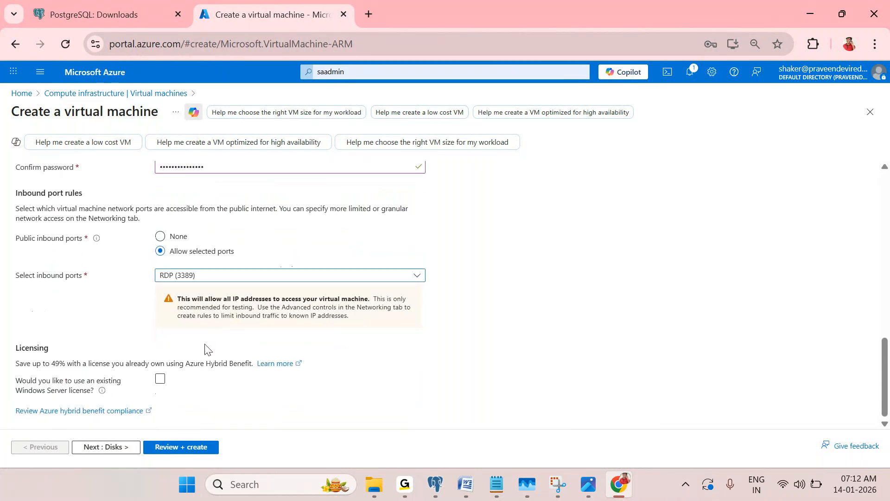
pyautogui.click(210, 278)
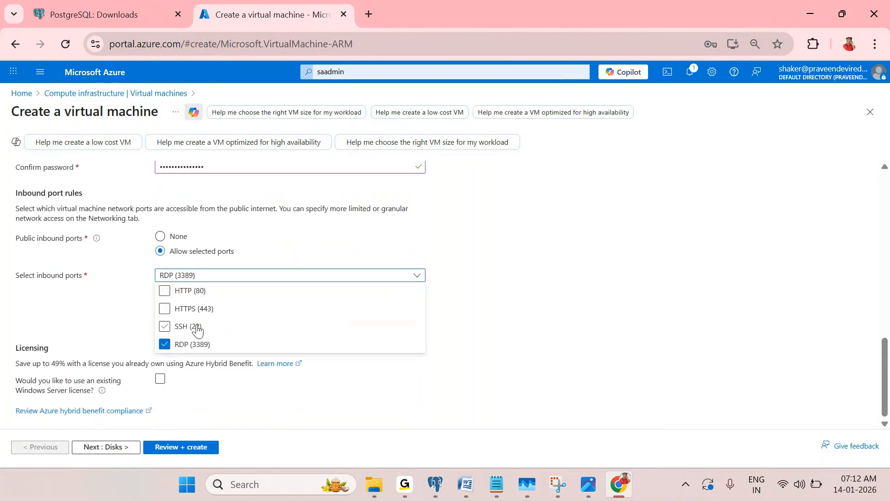
pyautogui.click(623, 341)
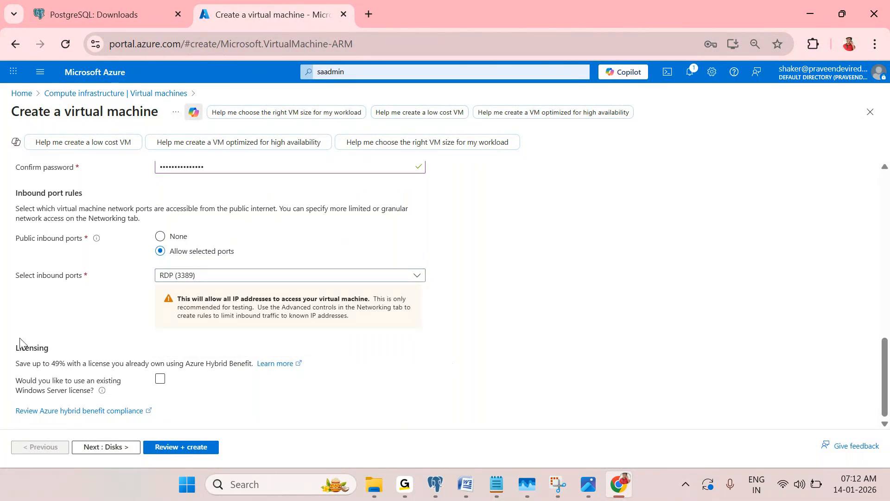
pyautogui.moveTo(17, 349); pyautogui.dragTo(44, 350)
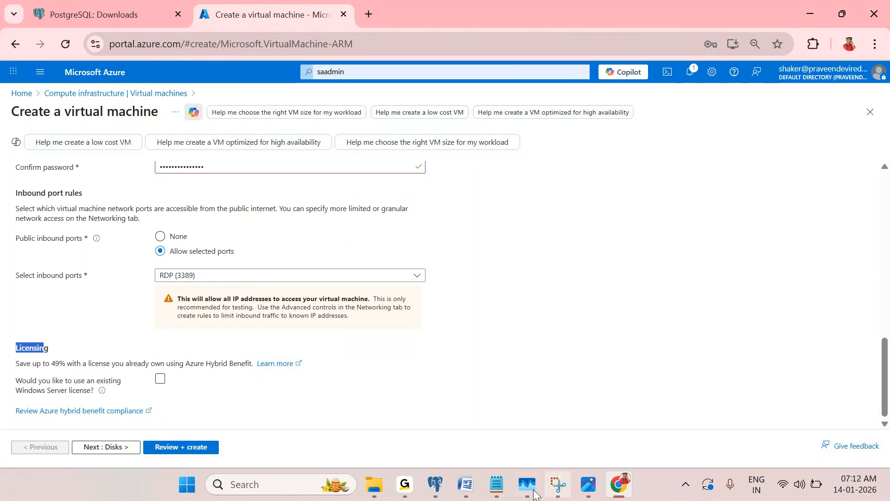
pyautogui.click(465, 484)
pyautogui.click(315, 417)
pyautogui.scroll(4, 390, 335)
pyautogui.scroll(3, 390, 334)
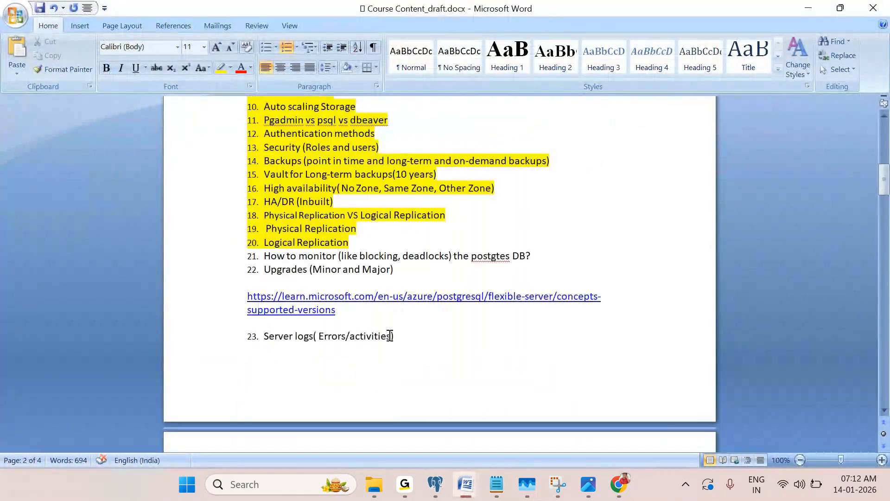
pyautogui.scroll(-4, 390, 338)
pyautogui.scroll(-3, 392, 342)
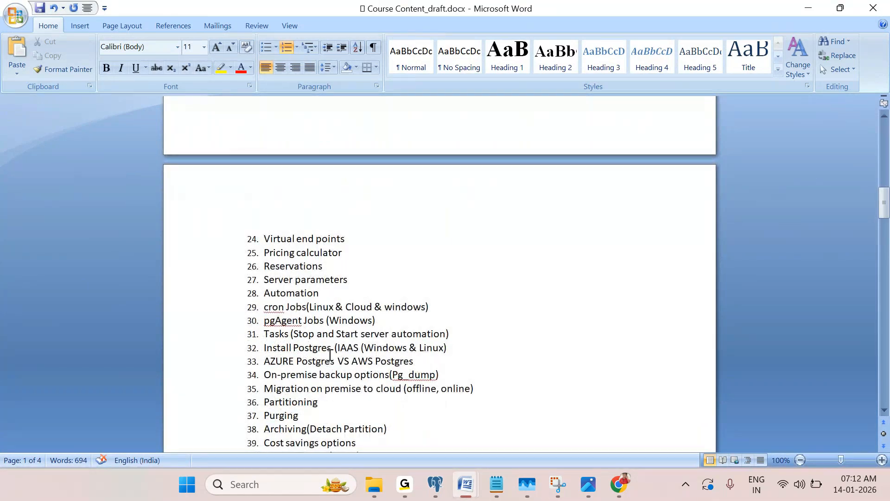
pyautogui.scroll(-2, 330, 355)
pyautogui.moveTo(357, 377); pyautogui.dragTo(258, 376)
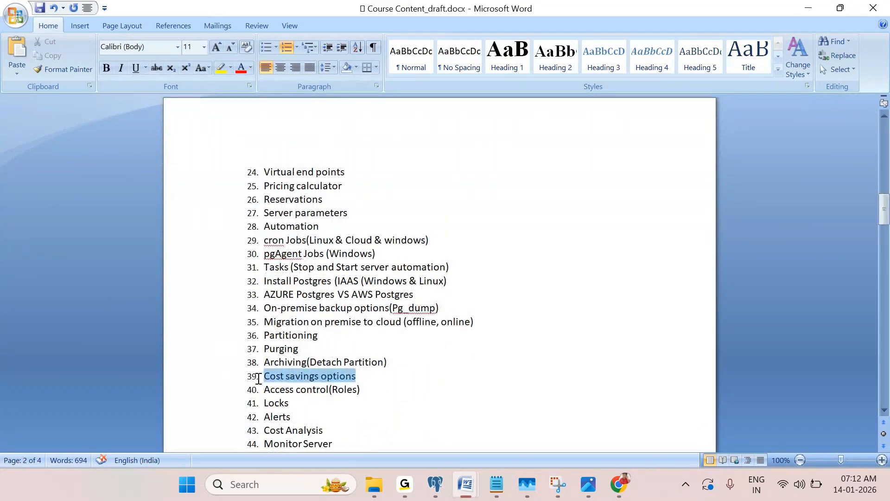
pyautogui.scroll(-1, 361, 386)
pyautogui.scroll(-1, 361, 385)
pyautogui.scroll(-1, 370, 386)
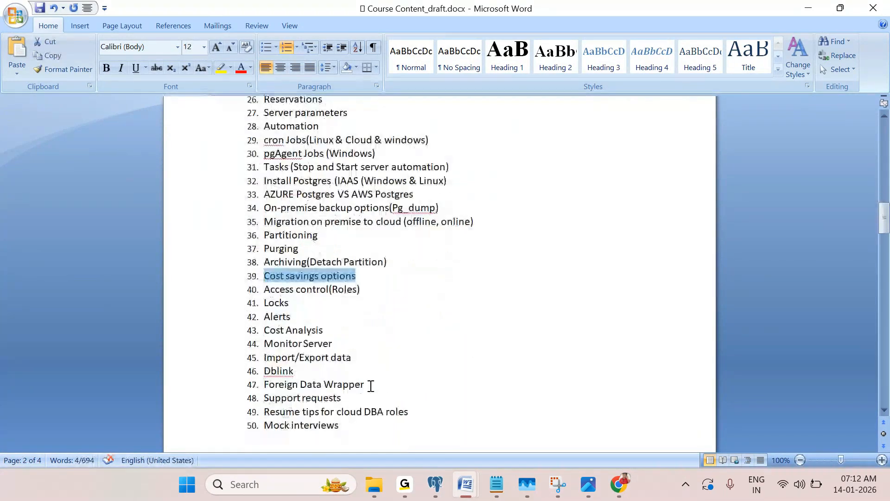
pyautogui.scroll(1, 460, 325)
pyautogui.scroll(5, 460, 326)
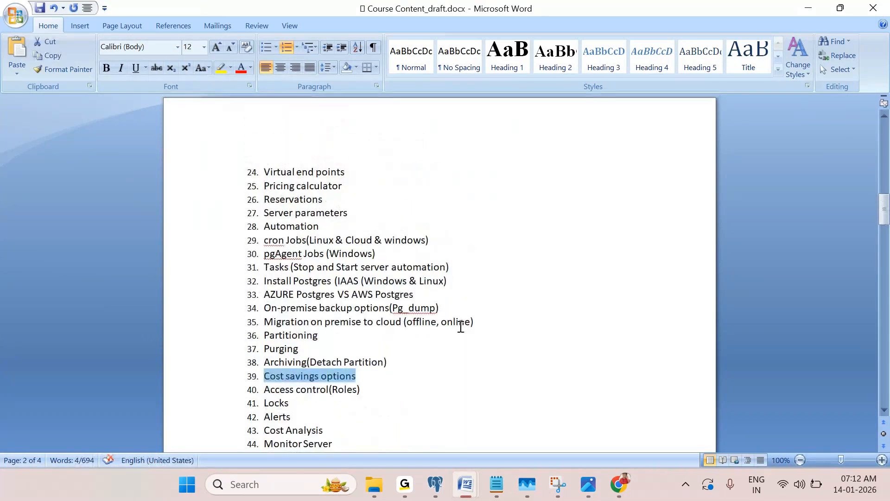
pyautogui.scroll(6, 460, 328)
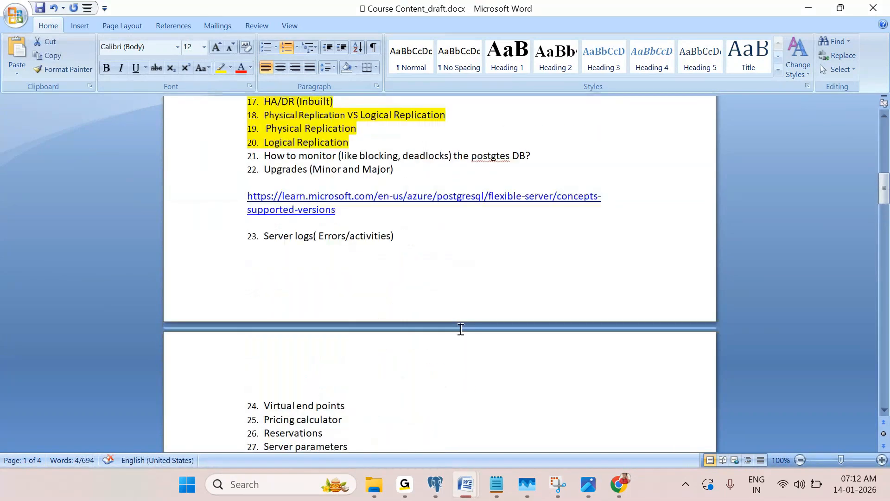
pyautogui.scroll(-4, 461, 330)
pyautogui.scroll(-3, 461, 332)
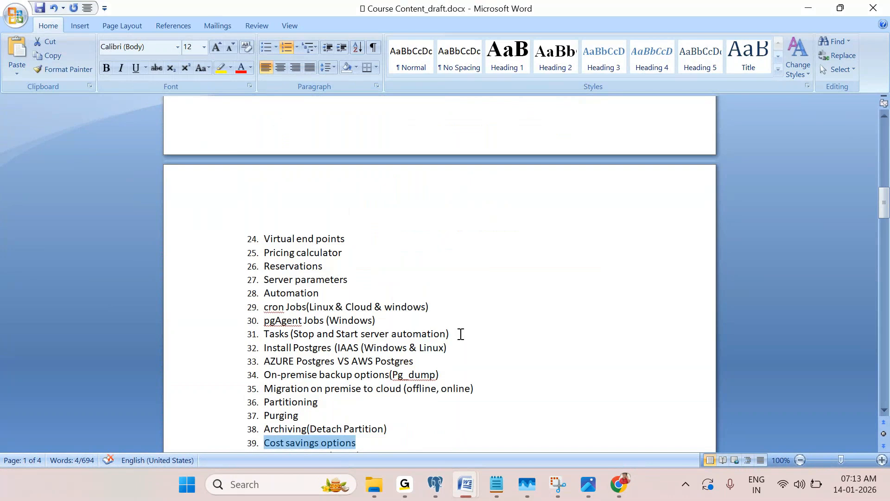
pyautogui.scroll(-3, 461, 333)
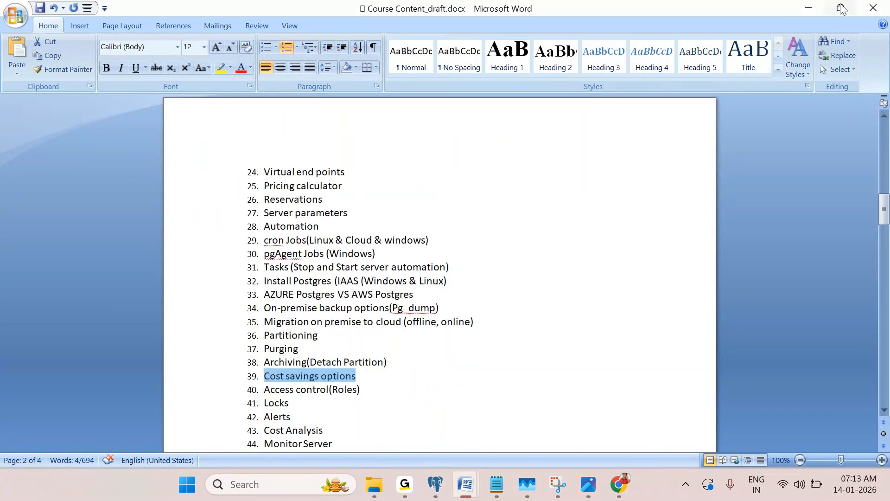
pyautogui.click(812, 9)
# Turn on using an existing Windows Server license, noting the 49% savings
pyautogui.click(51, 328)
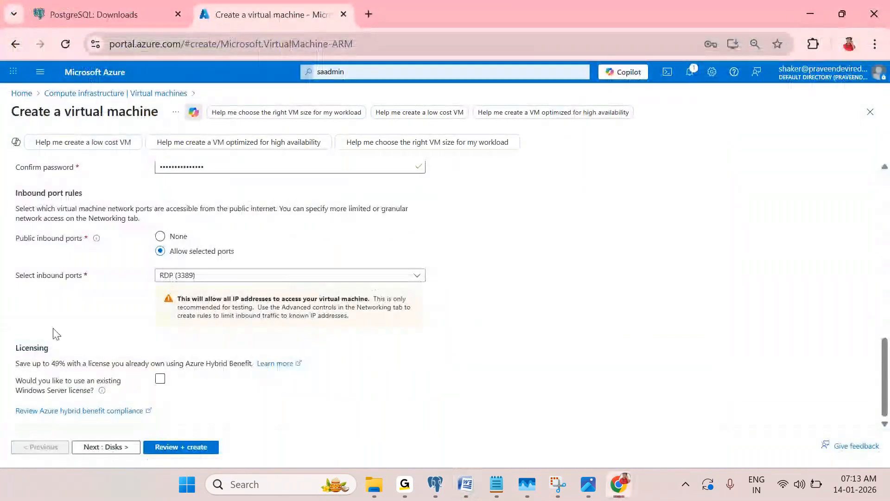
pyautogui.moveTo(54, 346); pyautogui.dragTo(39, 348)
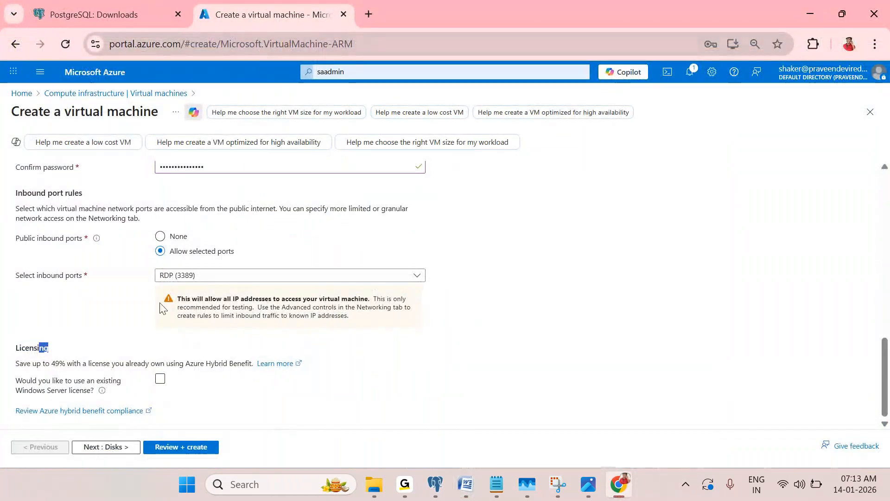
pyautogui.click(170, 379)
pyautogui.click(169, 379)
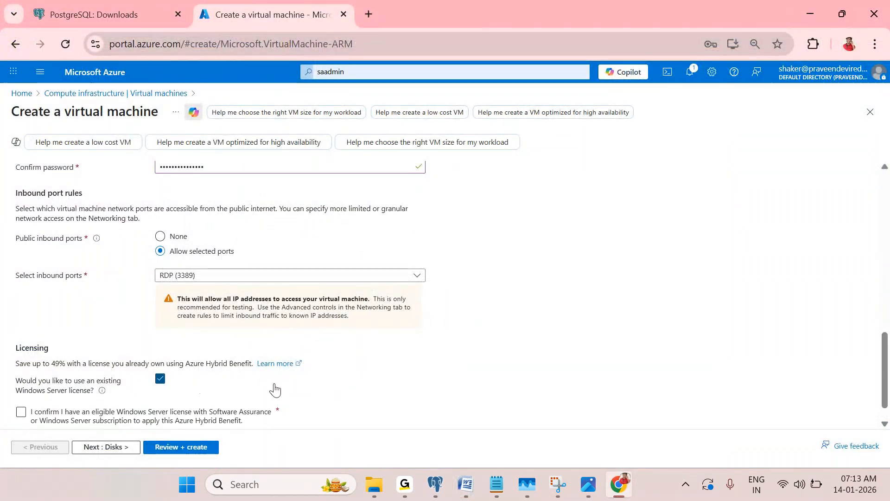
pyautogui.scroll(-1, 276, 387)
pyautogui.moveTo(52, 335); pyautogui.dragTo(74, 336)
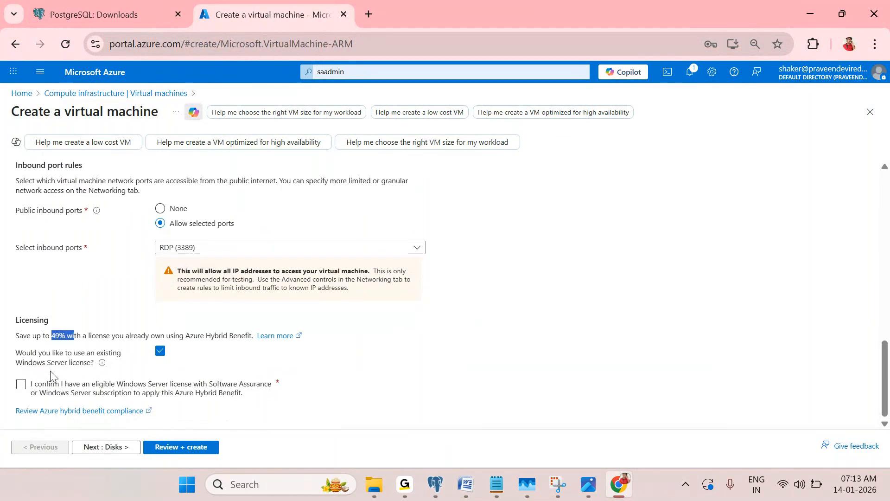
# Confirm Hybrid Benefit eligibility and go to the Disks tab
pyautogui.click(21, 387)
pyautogui.scroll(4, 154, 293)
pyautogui.scroll(-2, 155, 292)
pyautogui.scroll(1, 154, 287)
pyautogui.scroll(8, 152, 284)
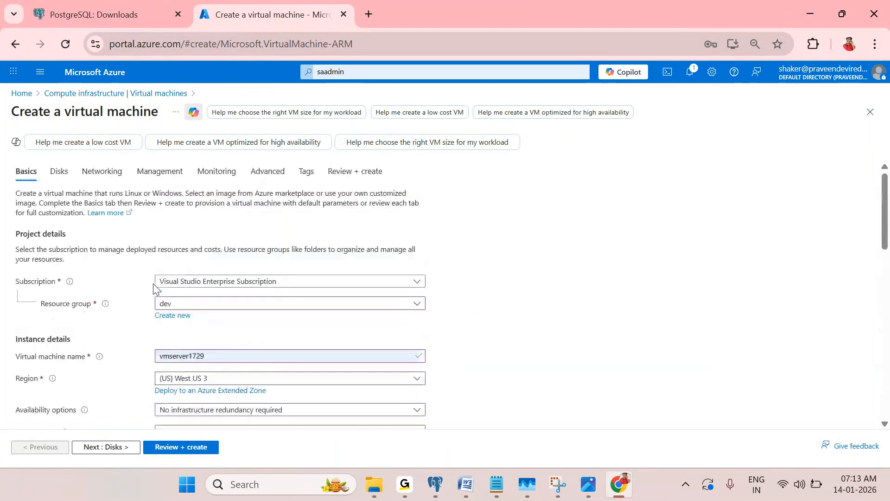
pyautogui.click(58, 172)
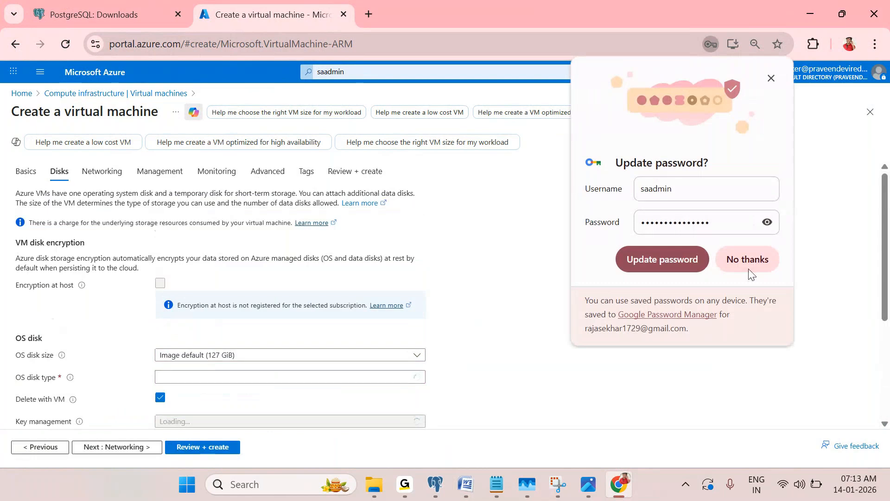
# Decline Chrome's offer to update the saved password and scroll the Disks tab to Data disks
pyautogui.click(746, 263)
pyautogui.scroll(-4, 278, 286)
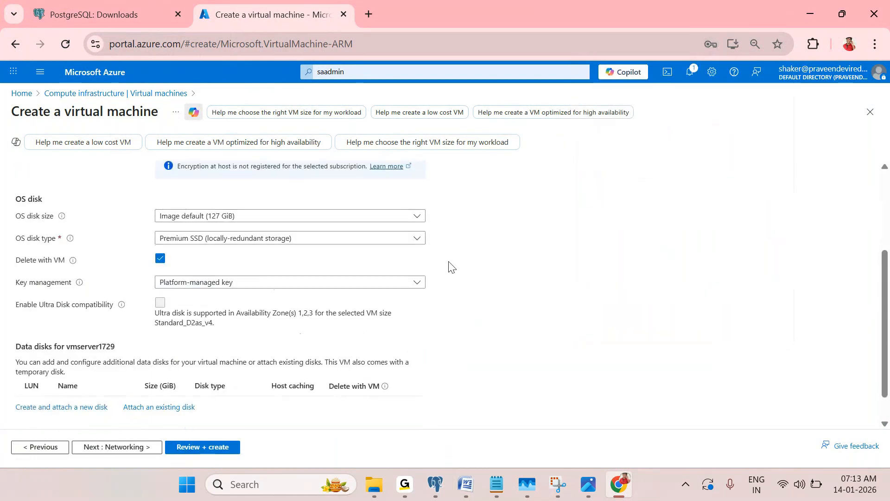
pyautogui.scroll(3, 238, 210)
pyautogui.scroll(-3, 229, 258)
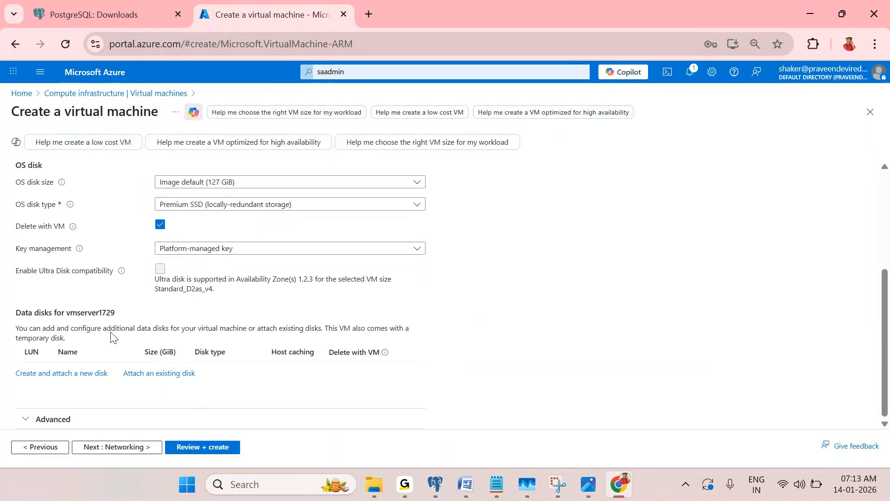
pyautogui.scroll(3, 114, 324)
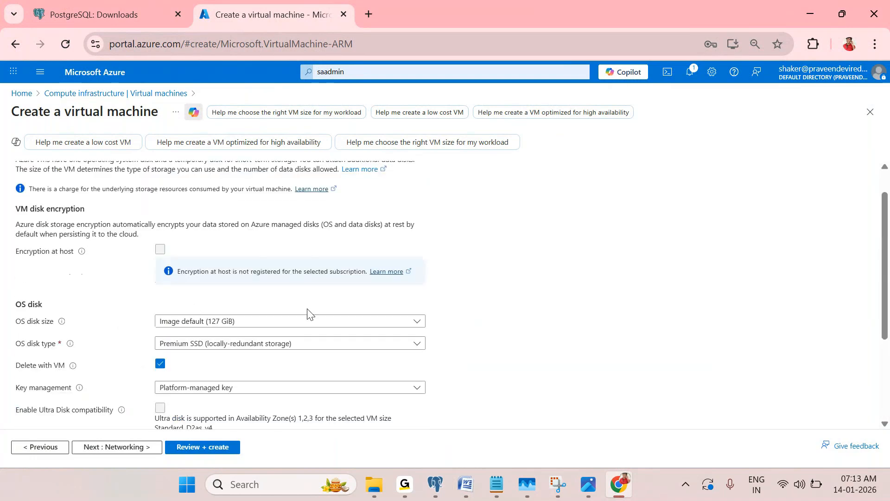
pyautogui.scroll(-2, 307, 313)
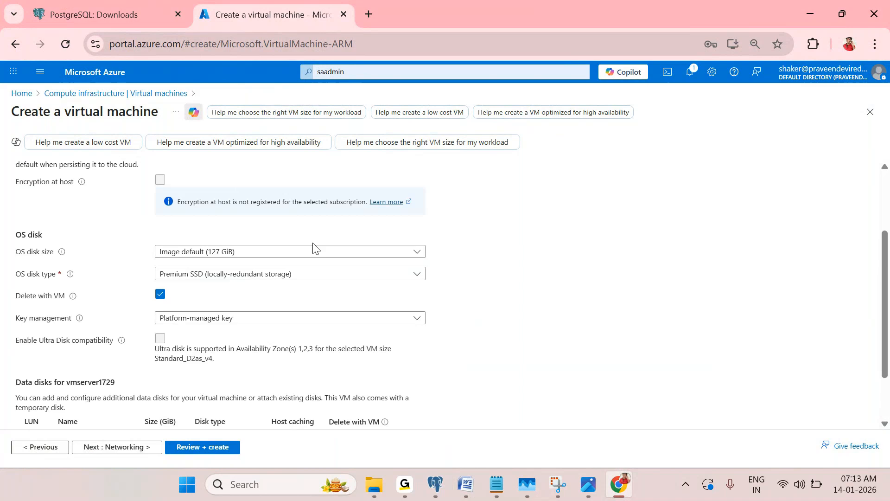
pyautogui.scroll(-2, 304, 266)
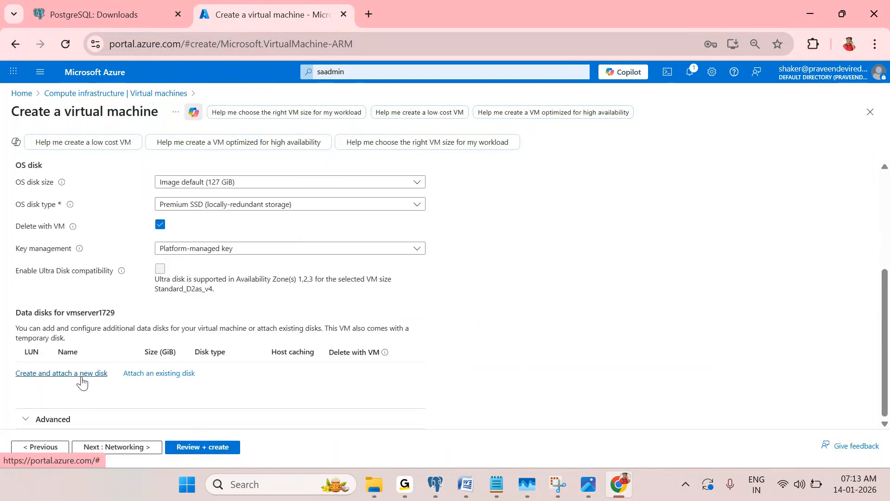
# Create and attach new data disk vmserver1729_DataDisk_0 and open its size list, currently 1024 GiB (P30)
pyautogui.click(74, 374)
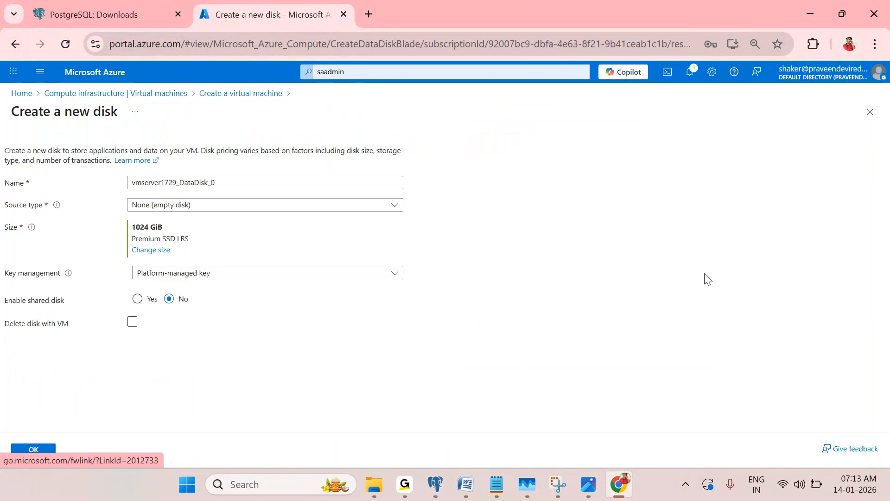
pyautogui.moveTo(131, 226); pyautogui.dragTo(171, 232)
pyautogui.click(151, 254)
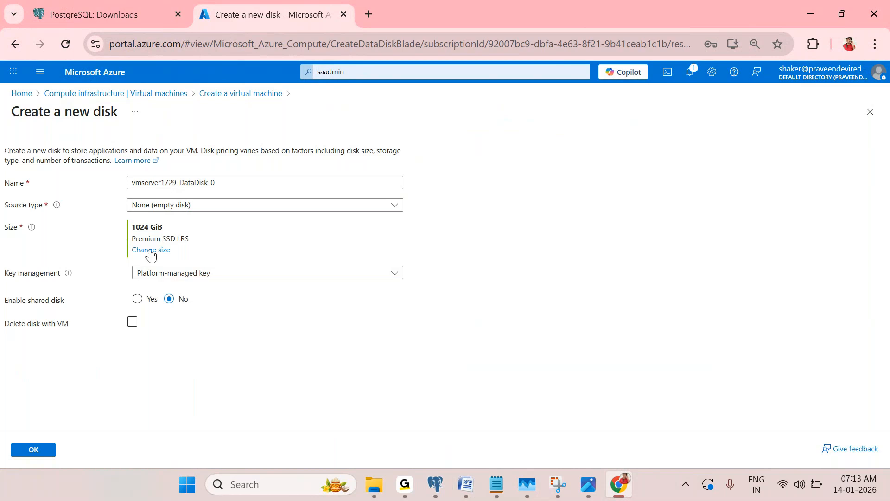
pyautogui.scroll(-1, 325, 320)
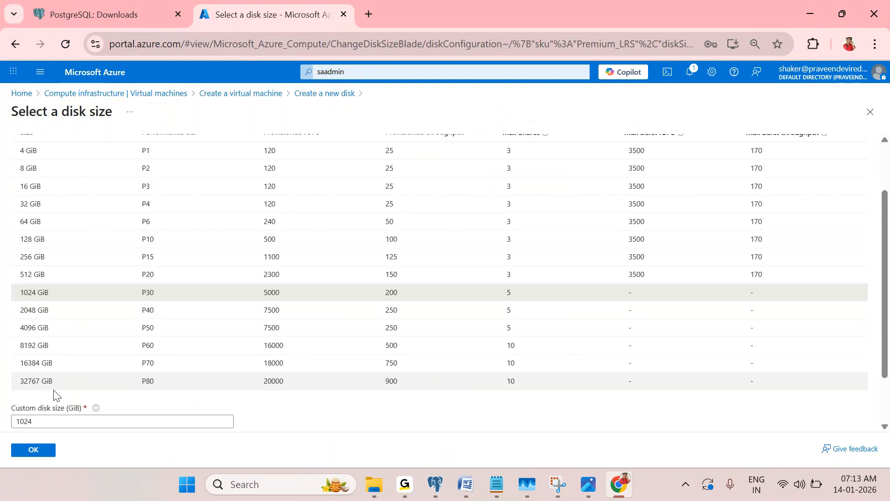
# Pick the 4 GiB (P1) size for vmserver1729_DataDisk_0 and confirm it
pyautogui.scroll(2, 169, 354)
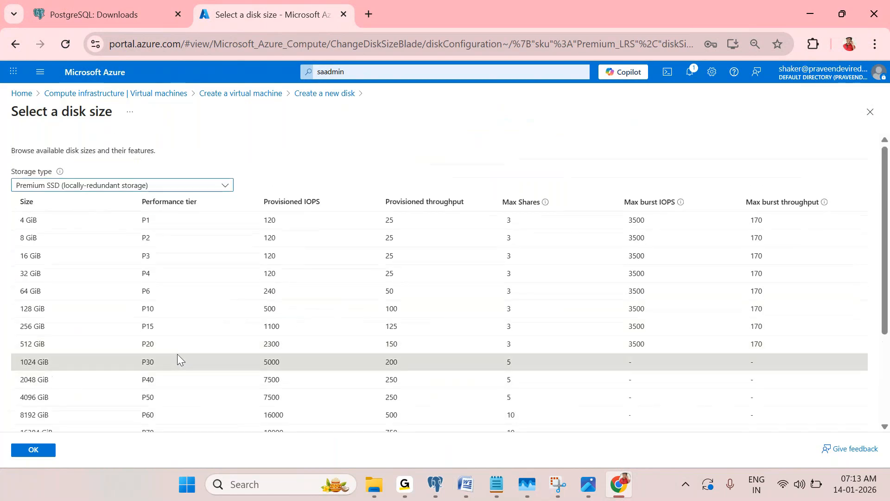
pyautogui.scroll(-2, 177, 354)
pyautogui.moveTo(263, 381); pyautogui.dragTo(288, 384)
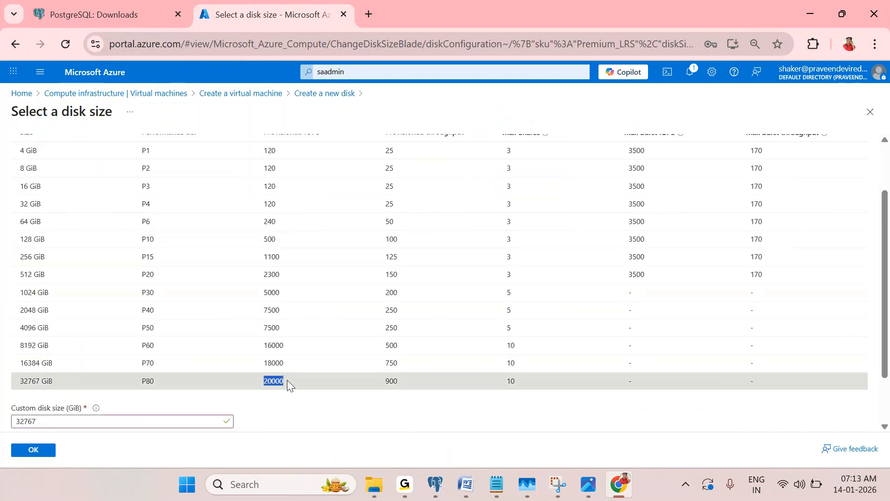
pyautogui.scroll(3, 289, 382)
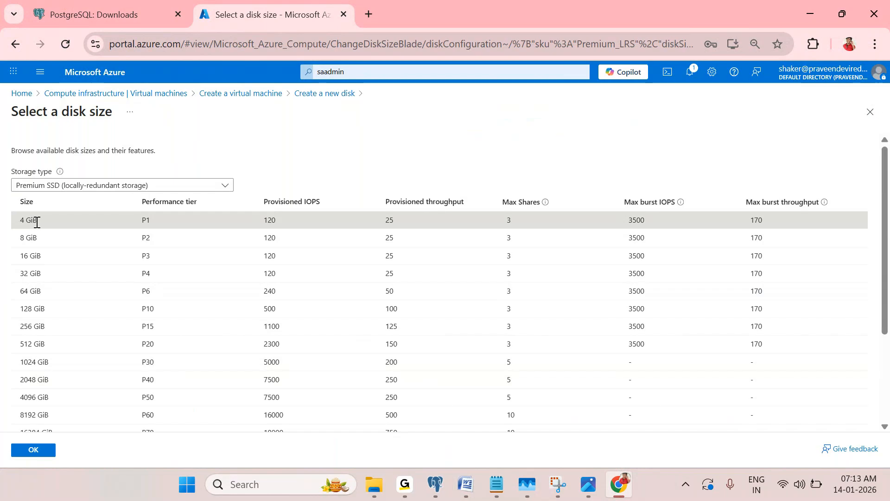
pyautogui.click(29, 451)
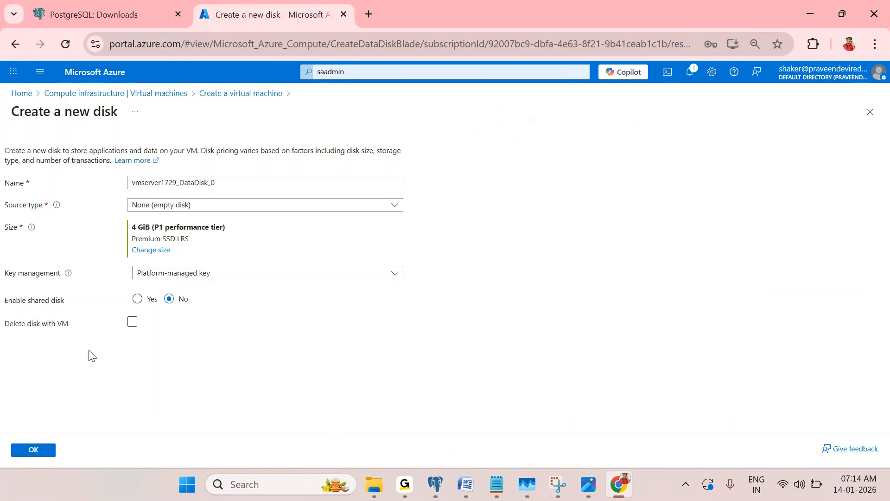
# Set the 4 GiB disk to delete with the VM, leave shared disk at No, and attach it at LUN 0
pyautogui.click(132, 324)
pyautogui.click(137, 299)
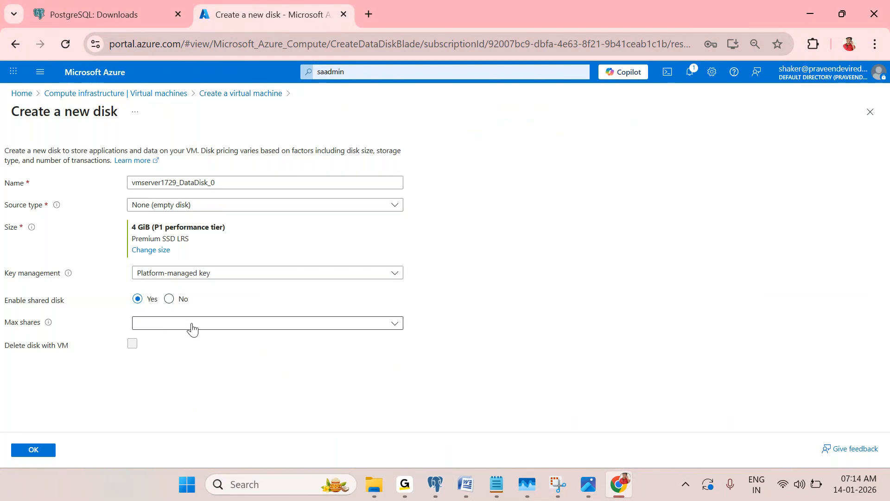
pyautogui.click(169, 299)
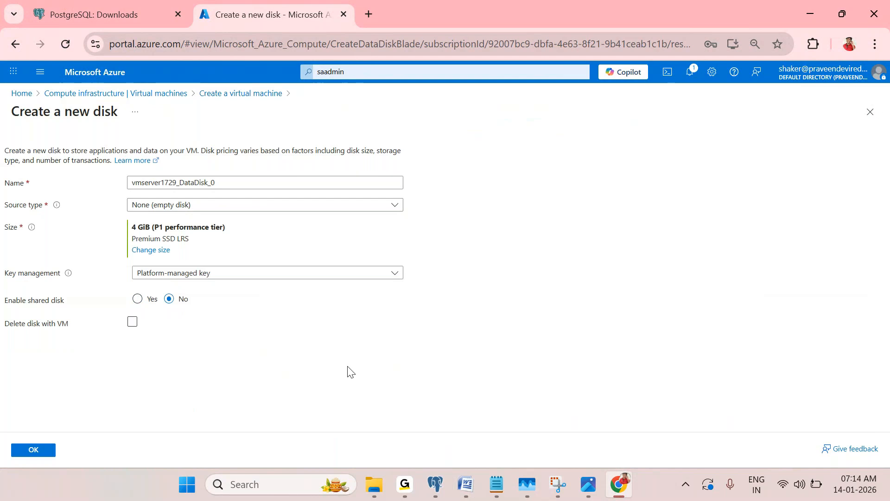
pyautogui.click(32, 450)
pyautogui.click(34, 451)
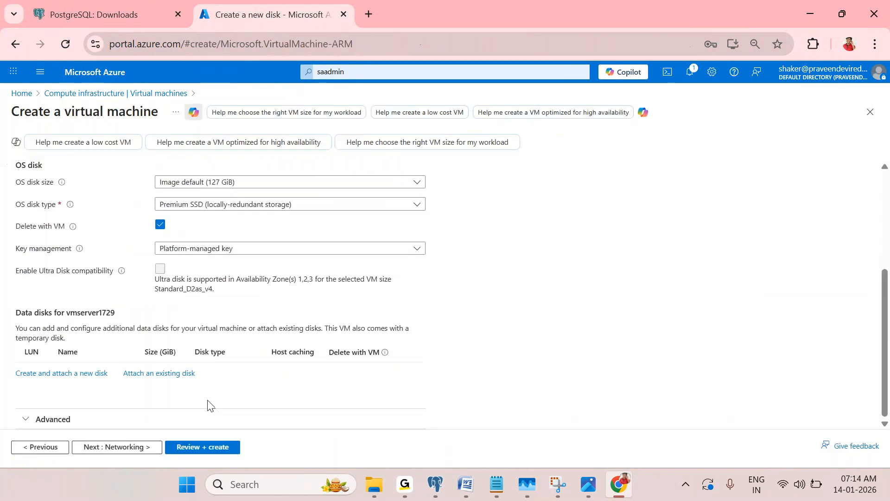
pyautogui.scroll(-1, 203, 332)
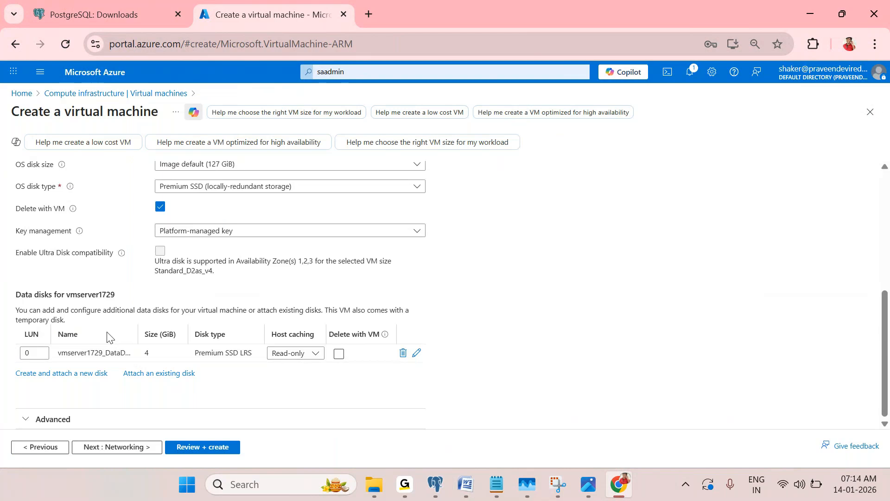
# Confirm the 4 GiB Premium SSD LRS data disk row, then go to the Networking tab
pyautogui.scroll(3, 107, 337)
pyautogui.scroll(-3, 96, 354)
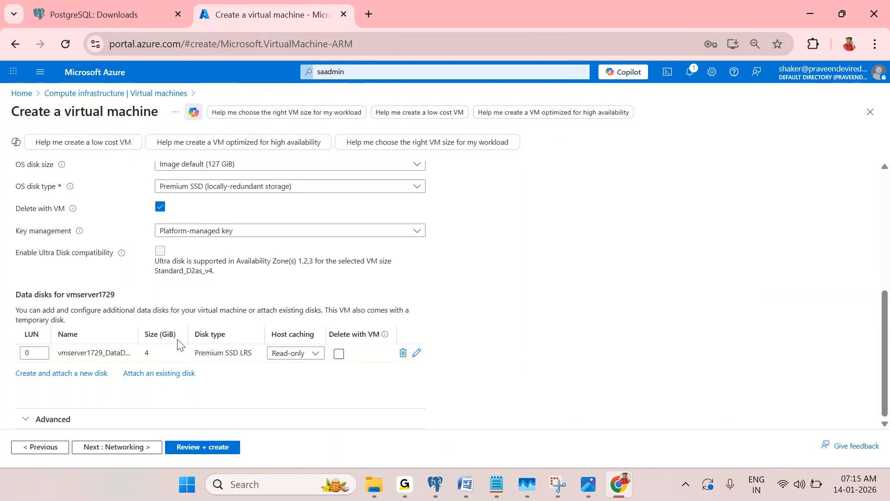
pyautogui.scroll(5, 151, 338)
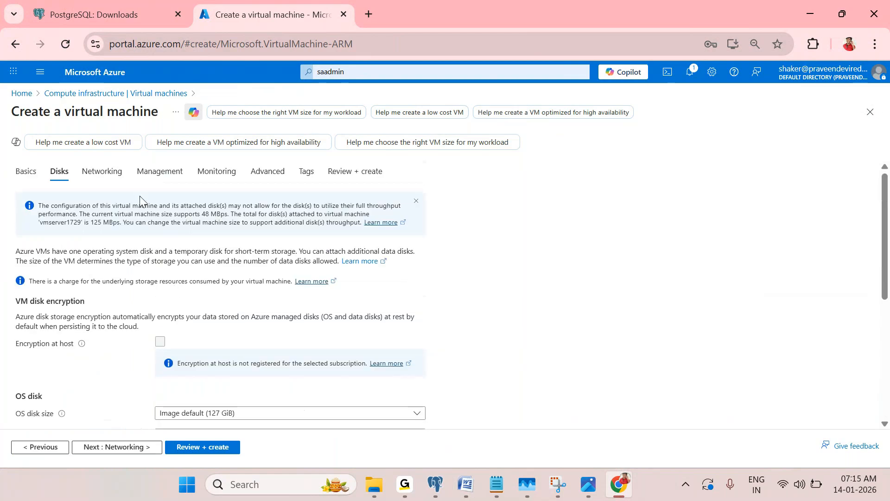
pyautogui.click(112, 175)
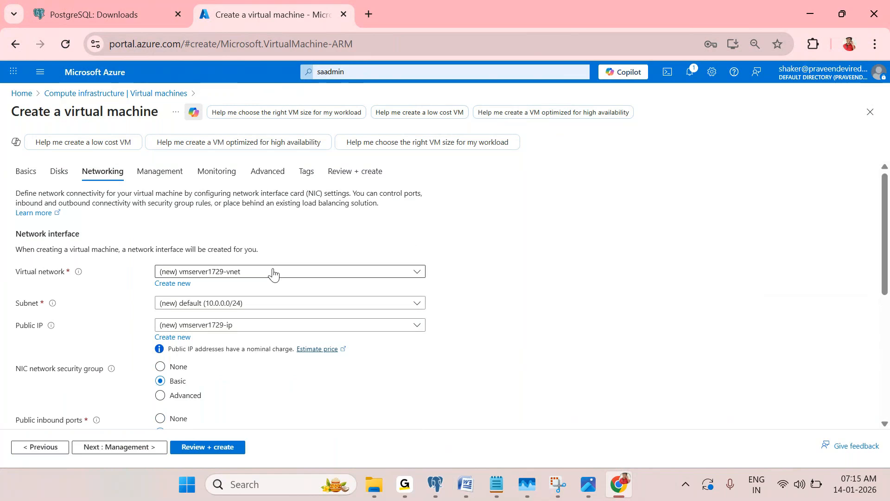
pyautogui.click(246, 273)
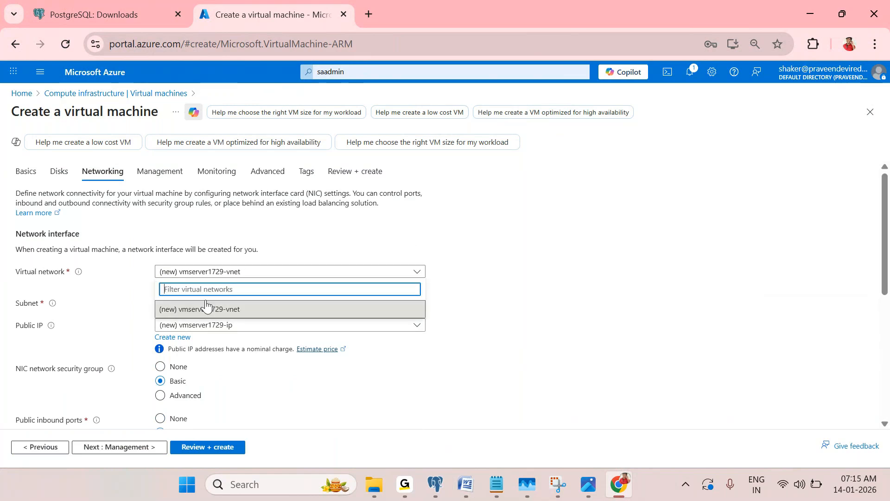
pyautogui.click(666, 259)
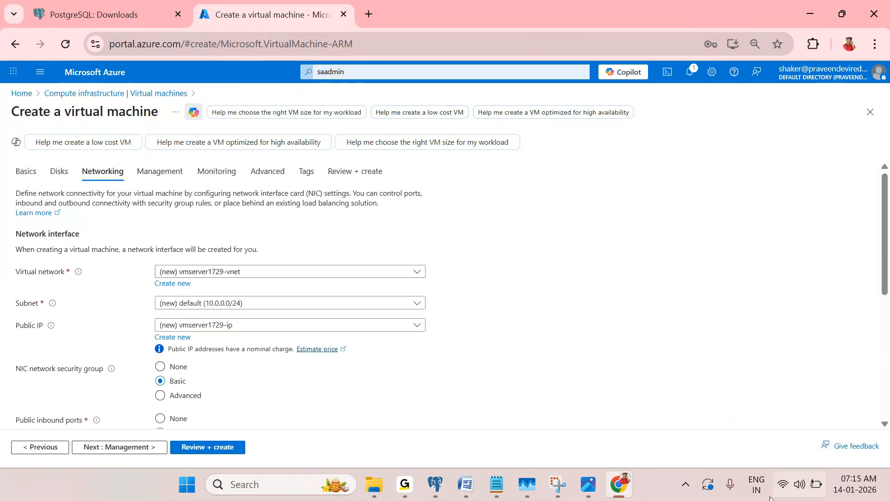
pyautogui.click(685, 484)
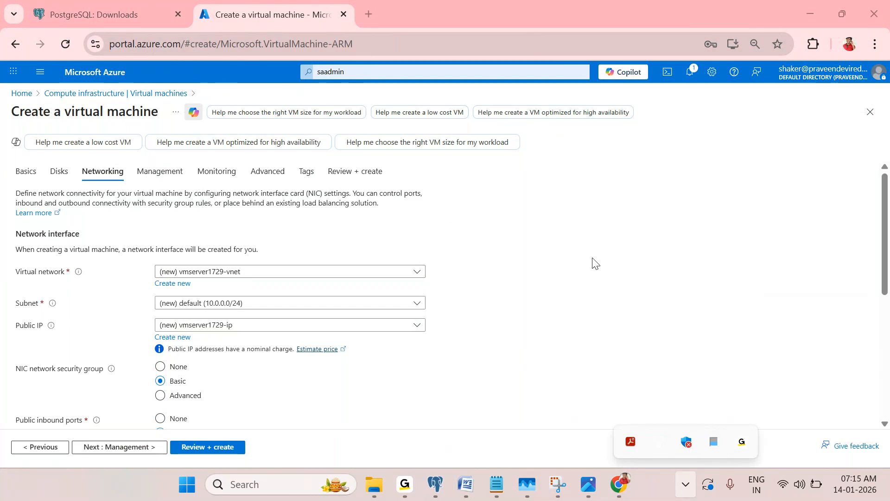
pyautogui.click(577, 252)
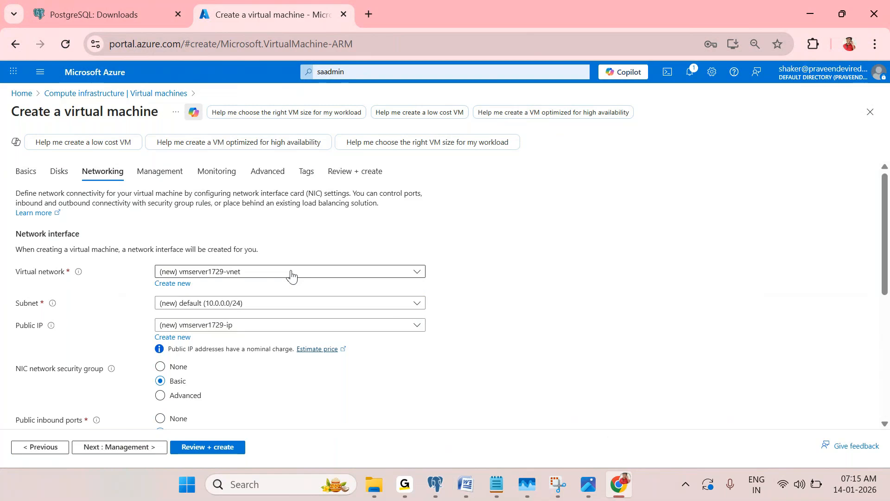
pyautogui.scroll(-1, 264, 265)
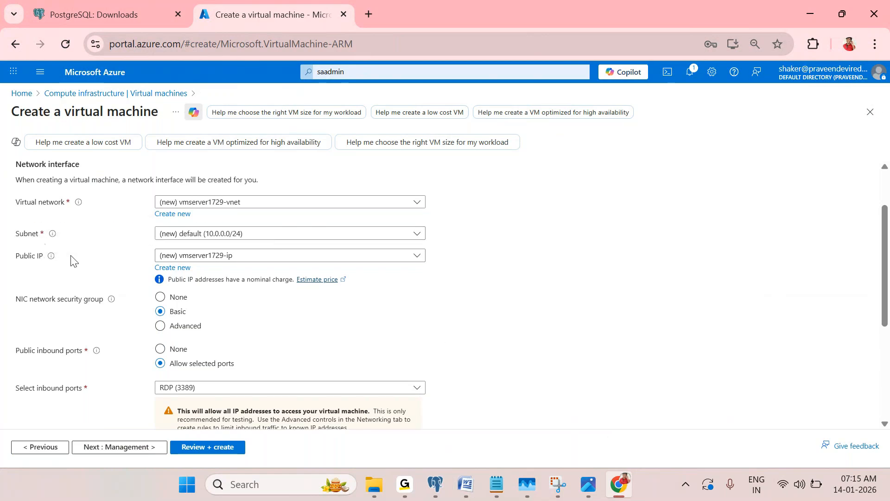
pyautogui.scroll(2, 308, 280)
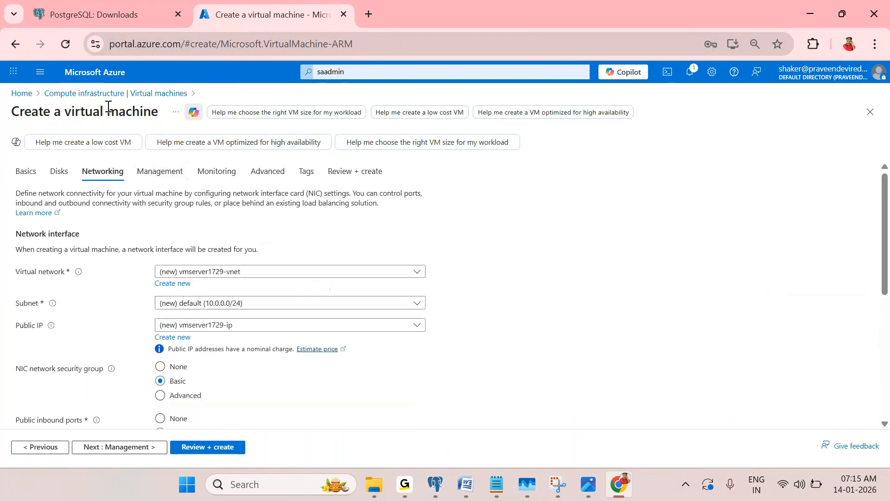
pyautogui.scroll(-2, 255, 364)
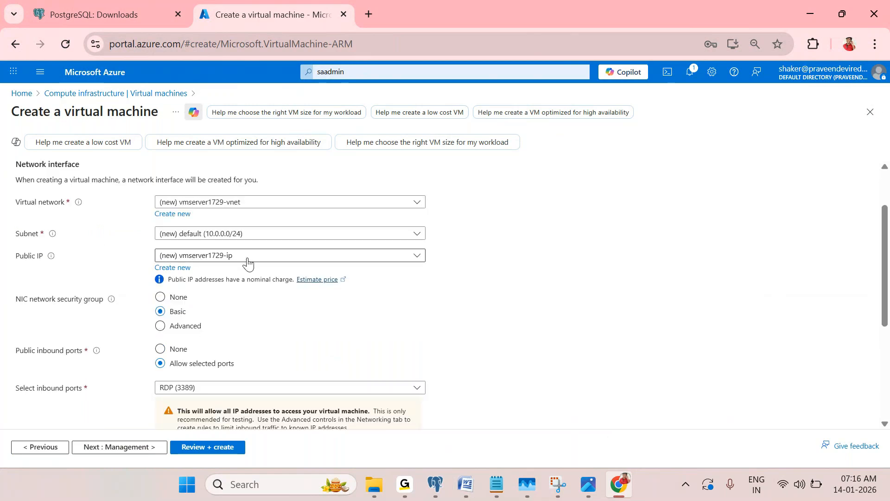
pyautogui.scroll(-2, 401, 315)
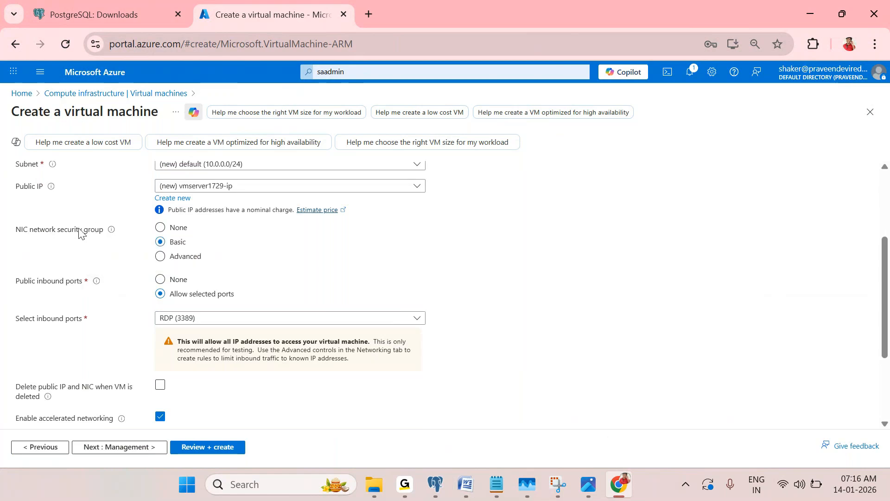
pyautogui.moveTo(30, 229); pyautogui.dragTo(76, 229)
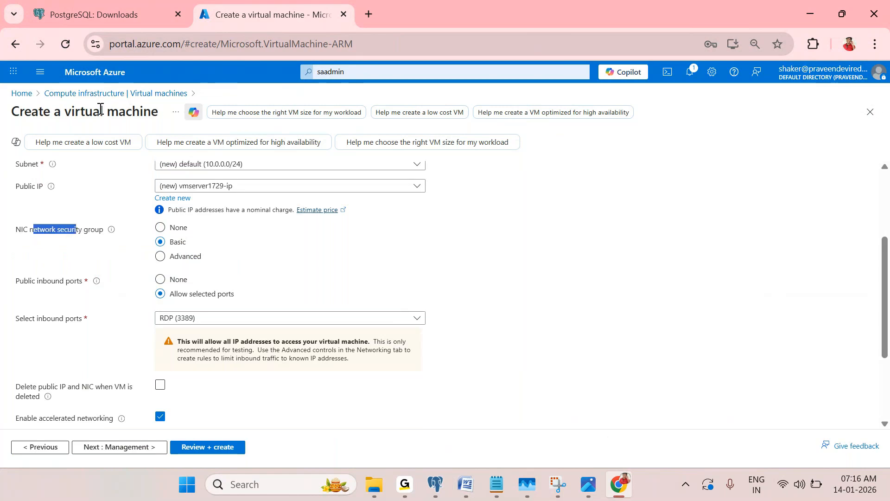
pyautogui.click(474, 264)
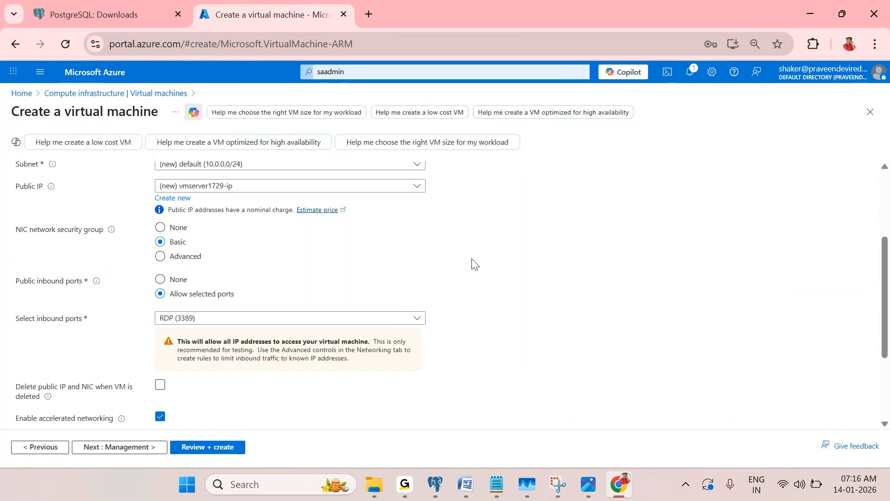
pyautogui.scroll(-2, 474, 263)
pyautogui.scroll(-2, 474, 263)
# On the Management tab, turn off Enable auto-shutdown for the VM
pyautogui.scroll(6, 475, 265)
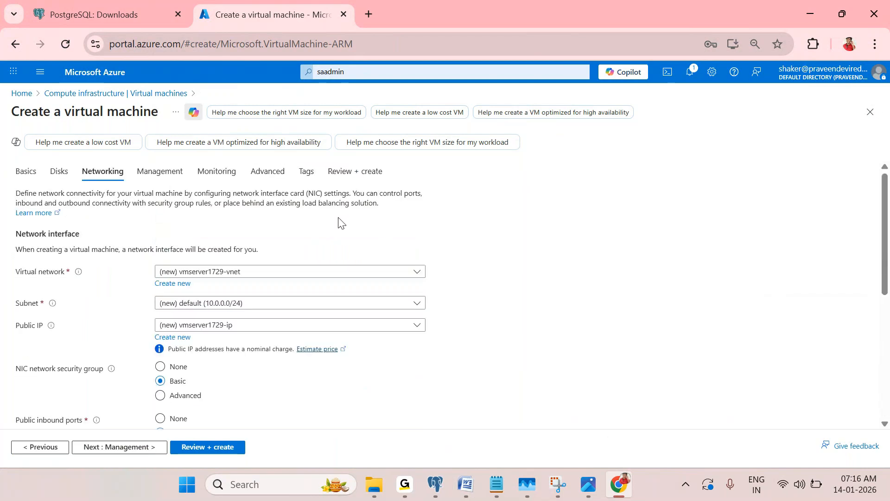
pyautogui.click(175, 185)
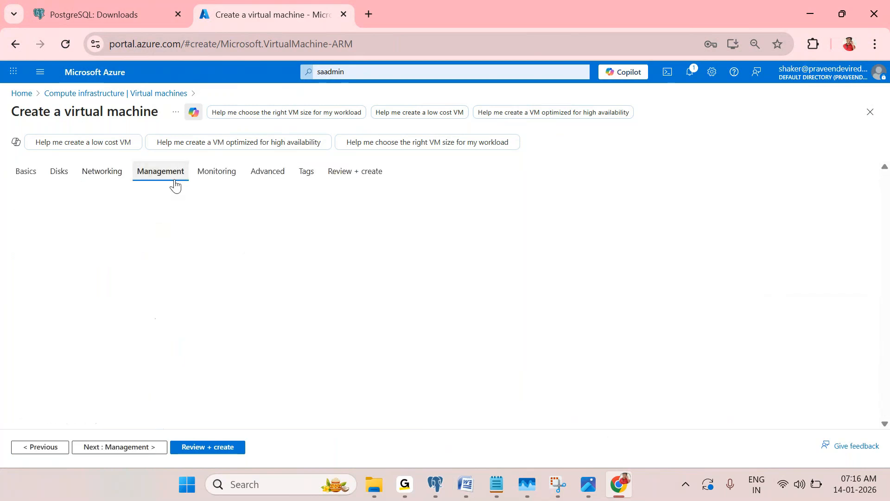
pyautogui.scroll(-3, 612, 298)
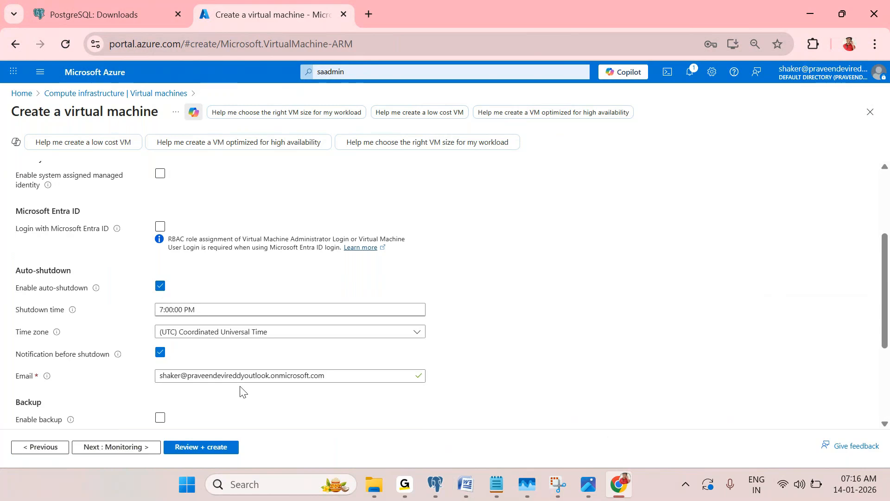
pyautogui.click(160, 286)
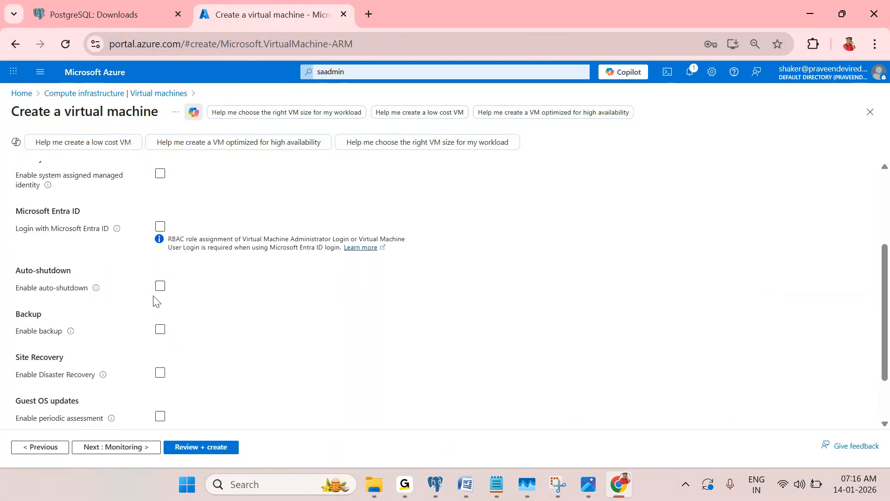
# Set Patch orchestration options to Manual updates, then continue to the Monitoring tab
pyautogui.scroll(-2, 153, 300)
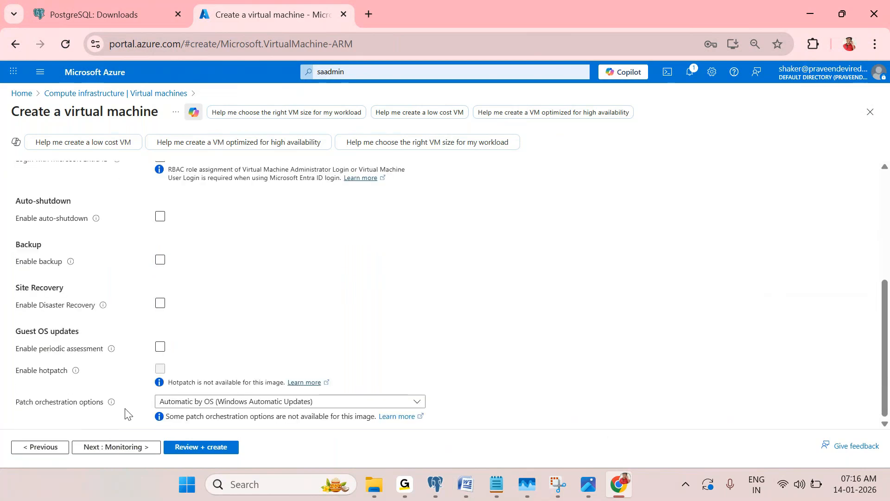
pyautogui.click(187, 402)
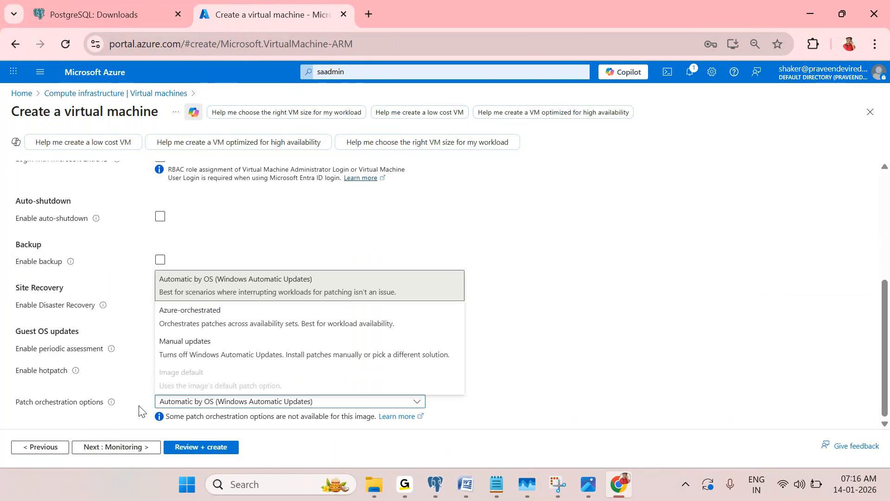
pyautogui.click(199, 352)
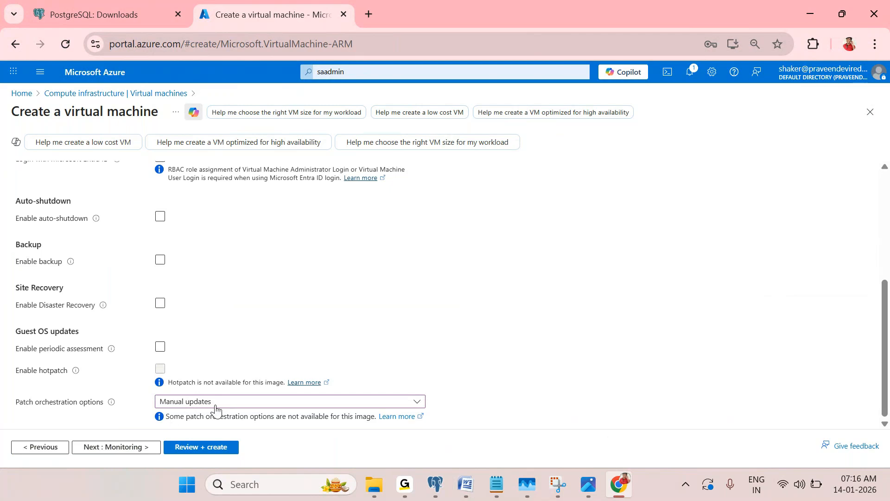
pyautogui.scroll(5, 215, 410)
pyautogui.scroll(-5, 216, 411)
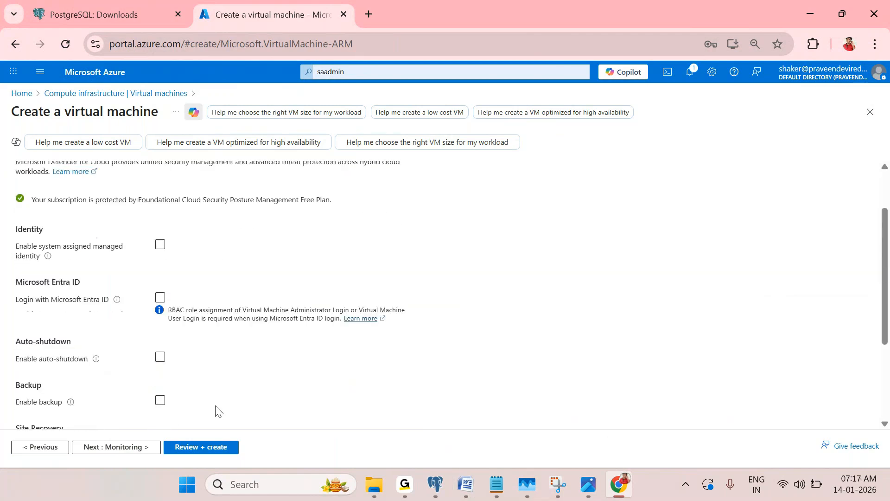
pyautogui.scroll(5, 255, 388)
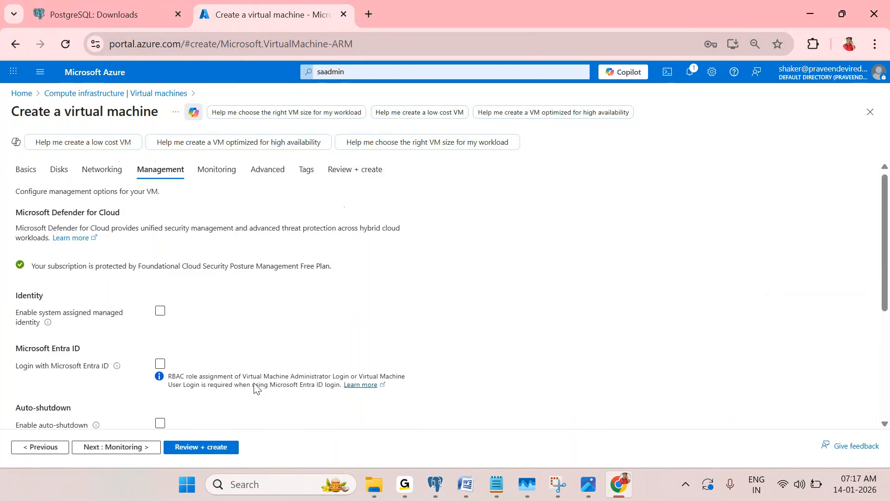
pyautogui.click(229, 171)
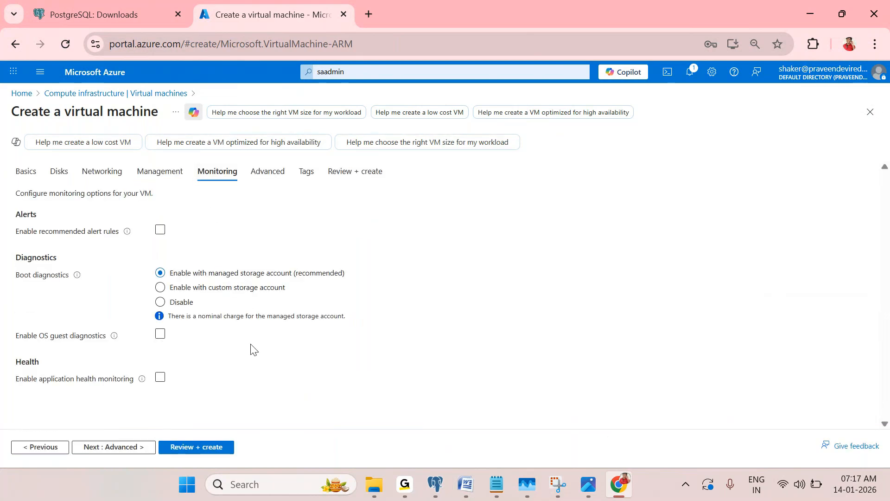
# Skip past the Advanced tab to Review + create, showing Standard D2as v4 at 7.9867 INR/hr
pyautogui.click(270, 173)
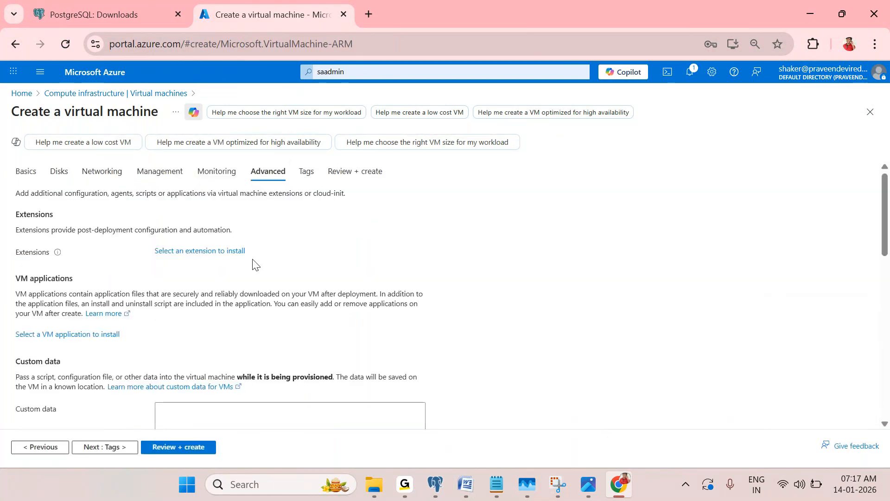
pyautogui.scroll(-8, 341, 354)
pyautogui.scroll(-3, 342, 353)
pyautogui.scroll(8, 792, 210)
pyautogui.scroll(4, 792, 210)
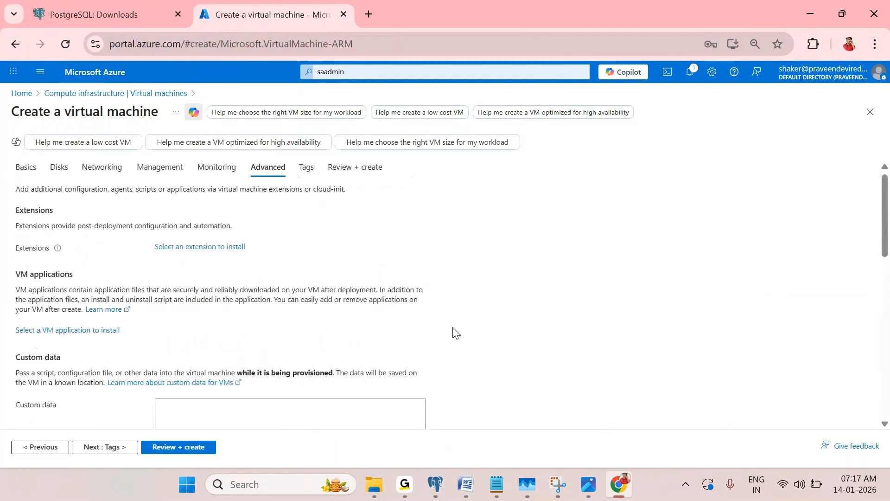
pyautogui.click(167, 448)
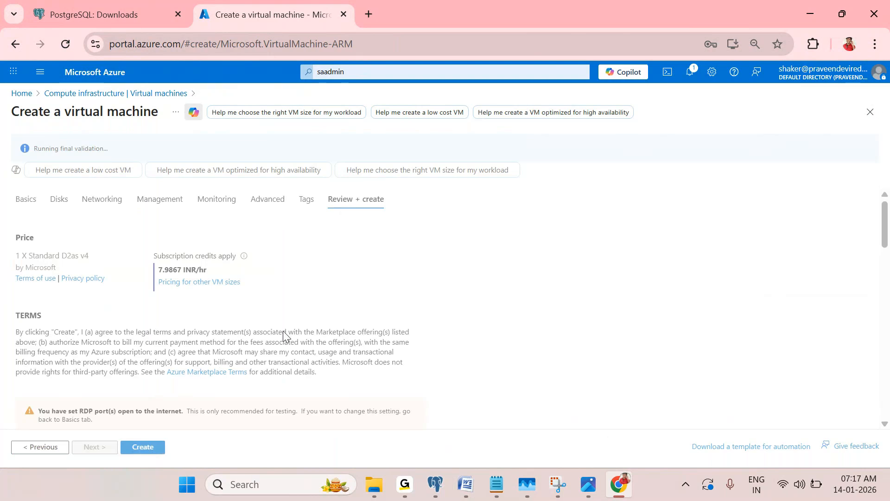
# Submit the VM for creation in resource group dev
pyautogui.click(137, 448)
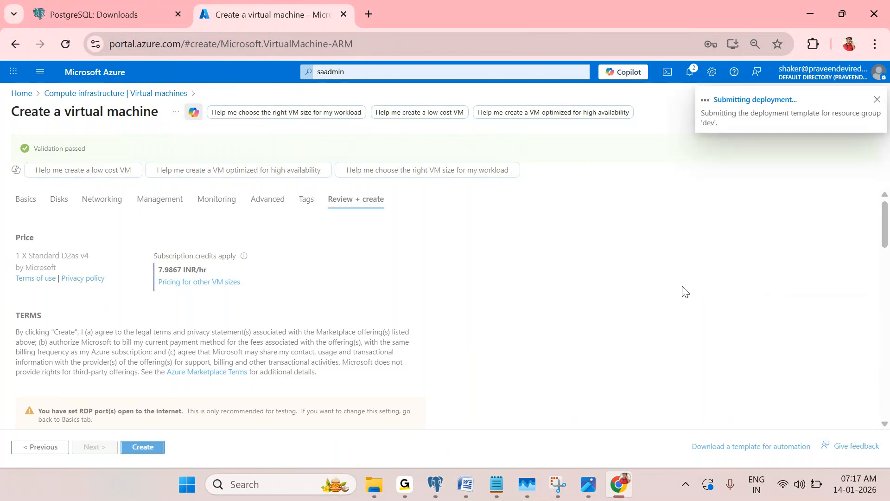
pyautogui.moveTo(9, 117); pyautogui.dragTo(175, 113)
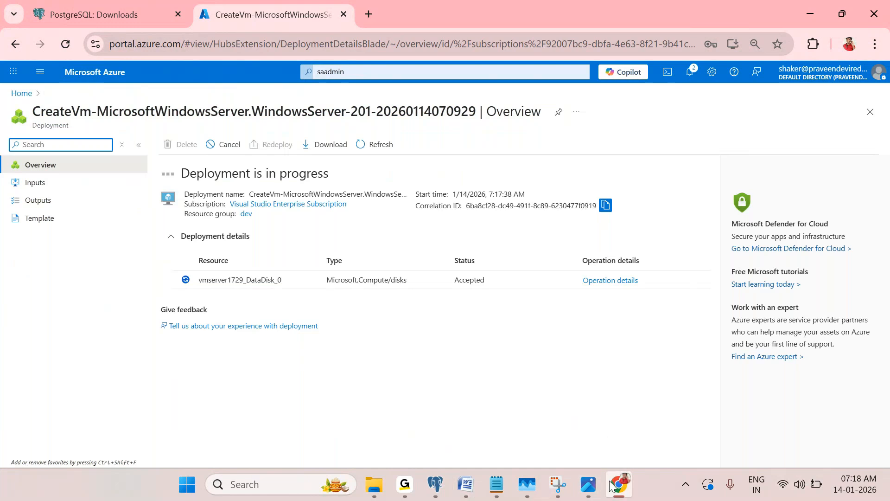
# View the Postgres server migration diagram in Photos, then return to the Azure deployment progress page
pyautogui.moveTo(588, 484)
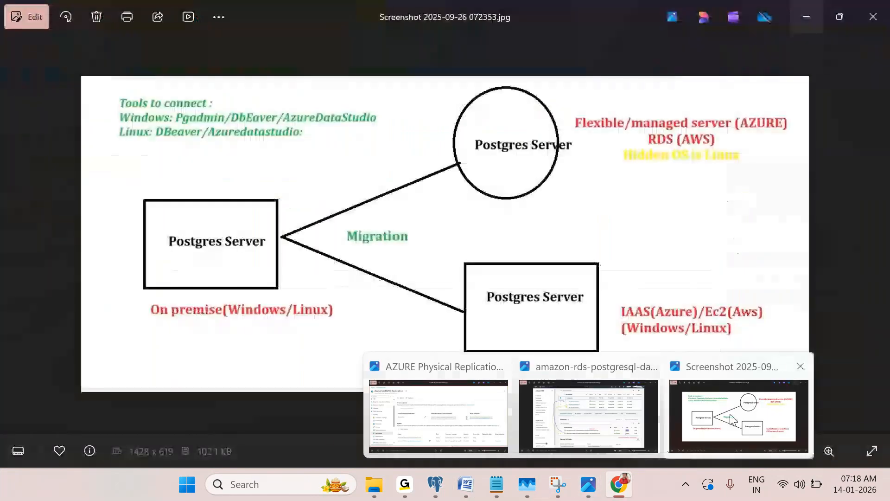
pyautogui.click(731, 419)
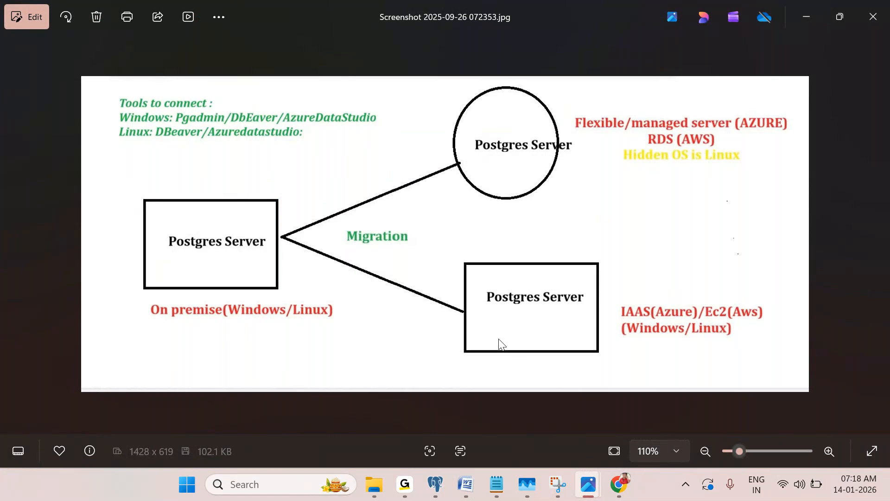
pyautogui.click(612, 485)
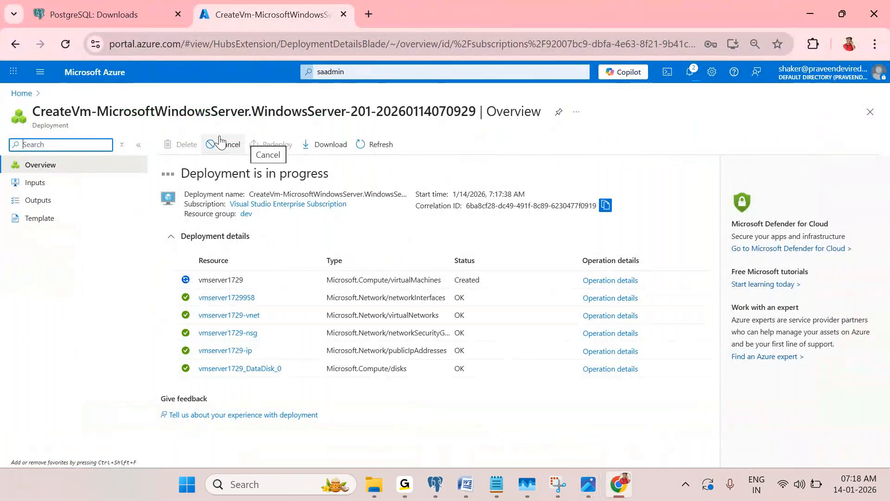
# Open vmserver1729 from Home's Recent resources, glance at the PostgreSQL downloads tab, and return to its overview
pyautogui.click(20, 101)
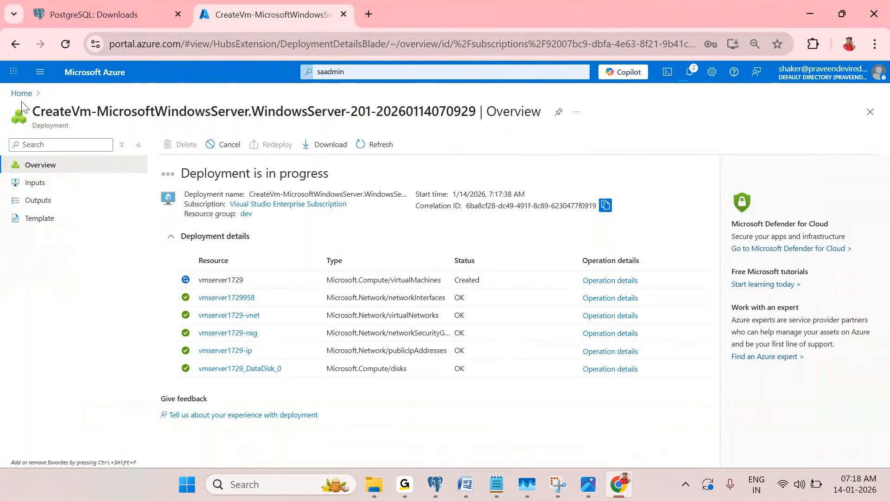
pyautogui.click(23, 94)
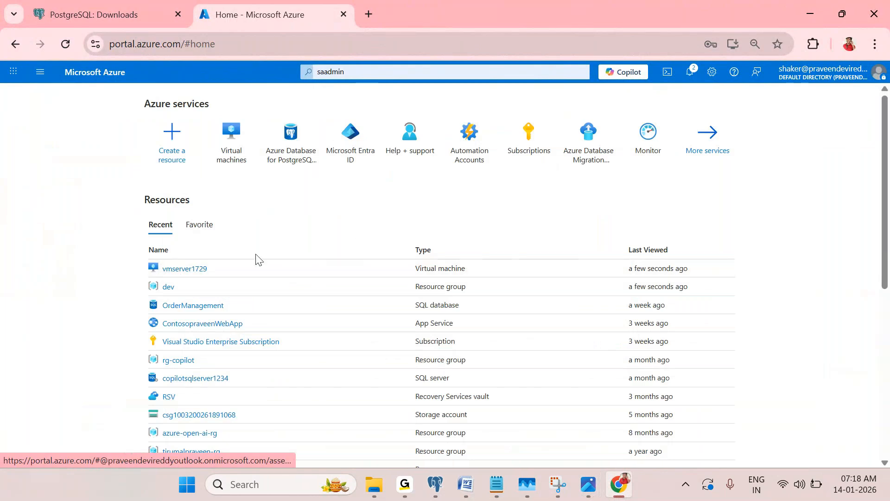
pyautogui.click(186, 268)
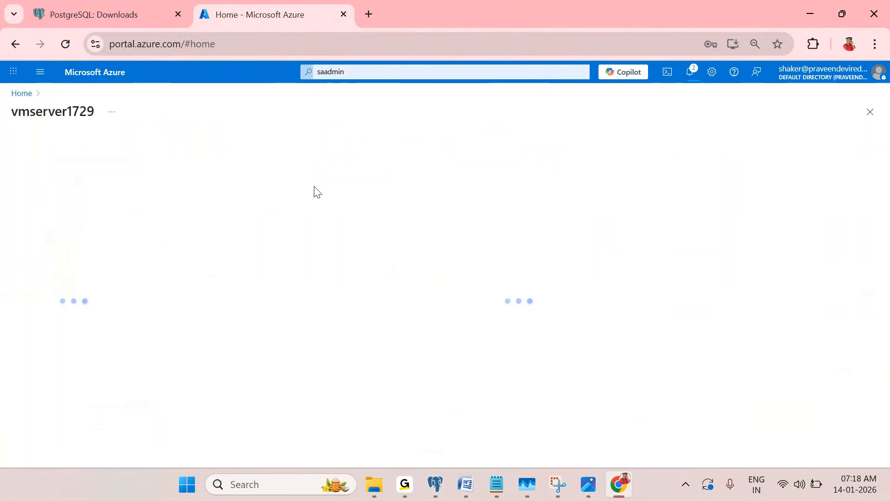
pyautogui.click(53, 6)
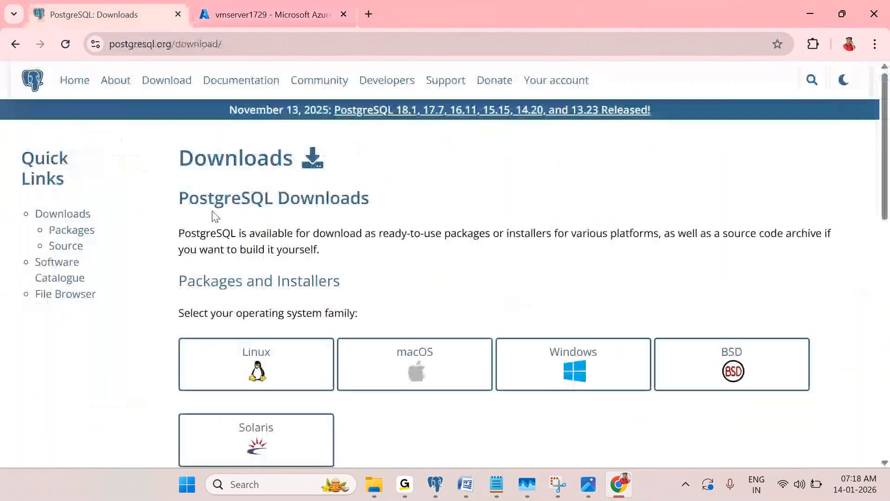
pyautogui.moveTo(177, 193); pyautogui.dragTo(341, 196)
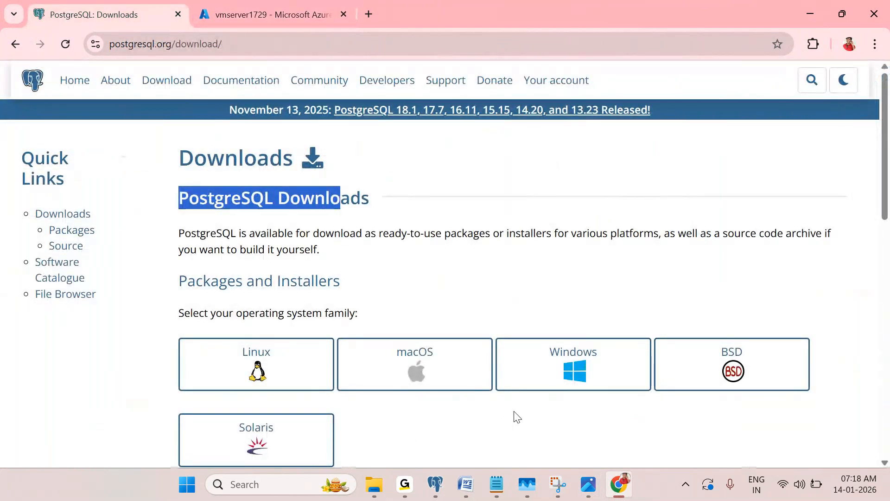
pyautogui.click(240, 12)
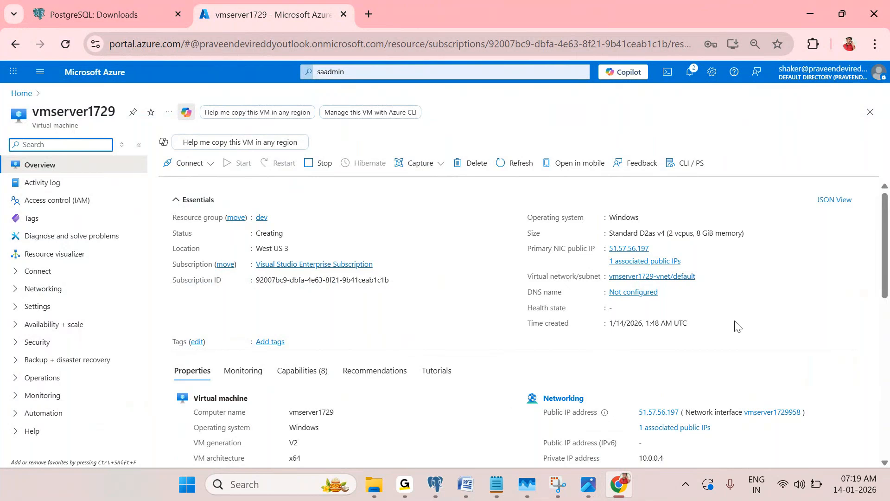
# Confirm in Notifications that the VM deployment succeeded
pyautogui.scroll(-2, 737, 326)
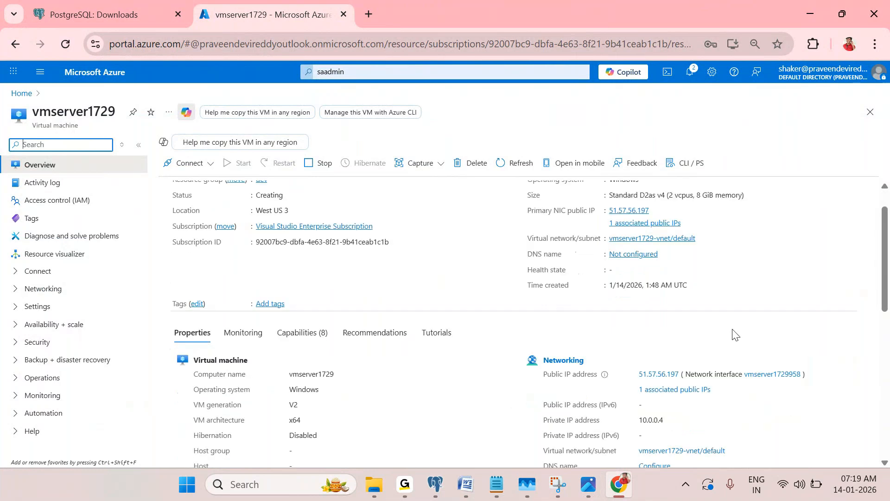
pyautogui.click(690, 76)
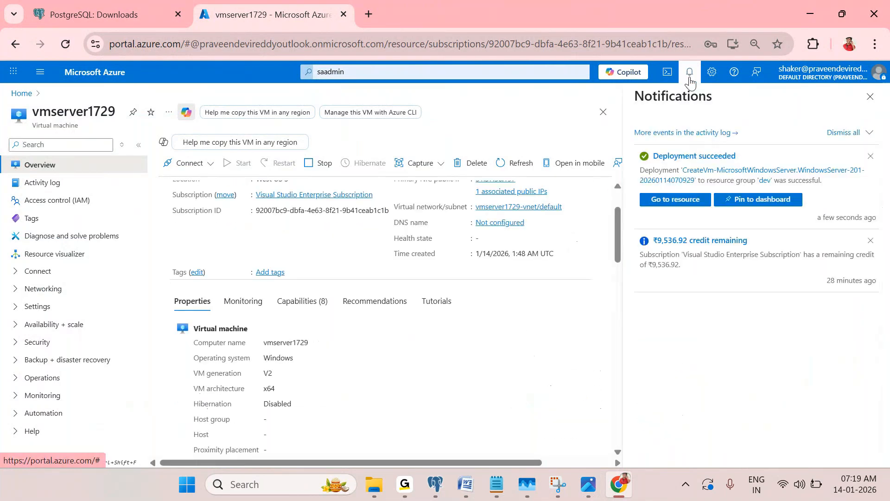
pyautogui.click(870, 96)
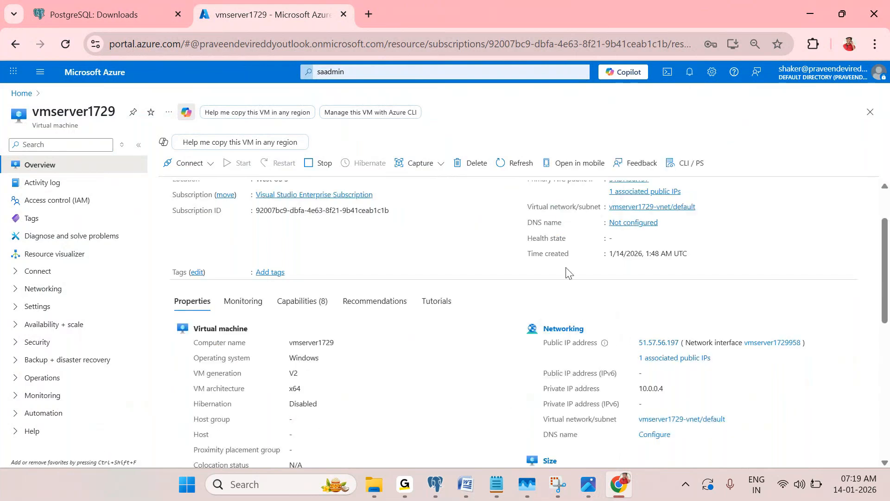
# Copy the VM's public IP address 51.57.56.197 and start a Windows search
pyautogui.scroll(2, 569, 273)
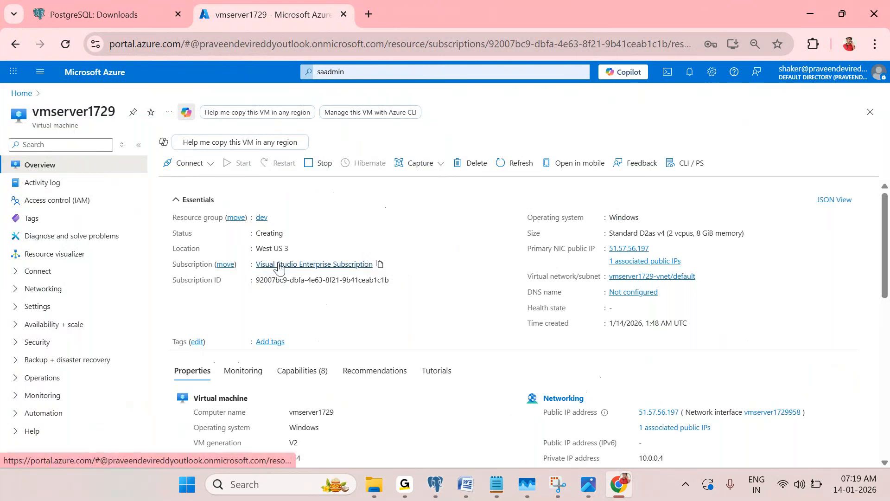
pyautogui.scroll(-1, 562, 321)
pyautogui.moveTo(640, 343); pyautogui.dragTo(682, 343)
pyautogui.hotkey('ctrl', 'c')
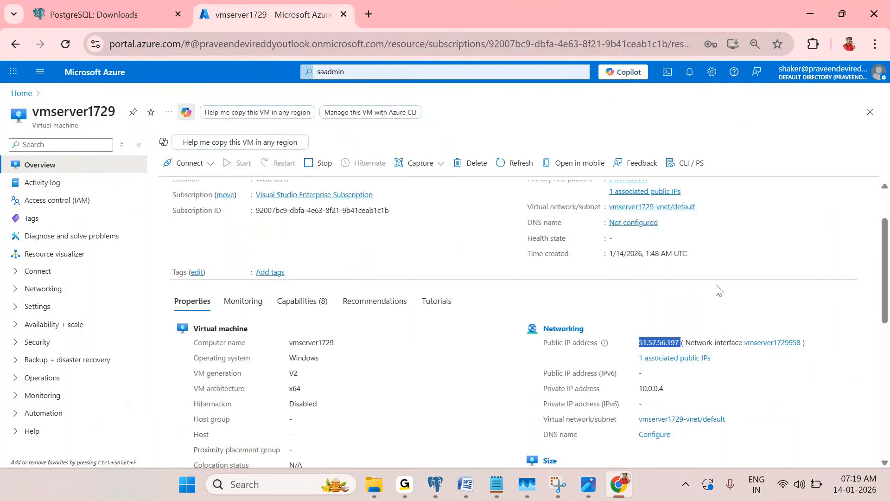
pyautogui.click(278, 474)
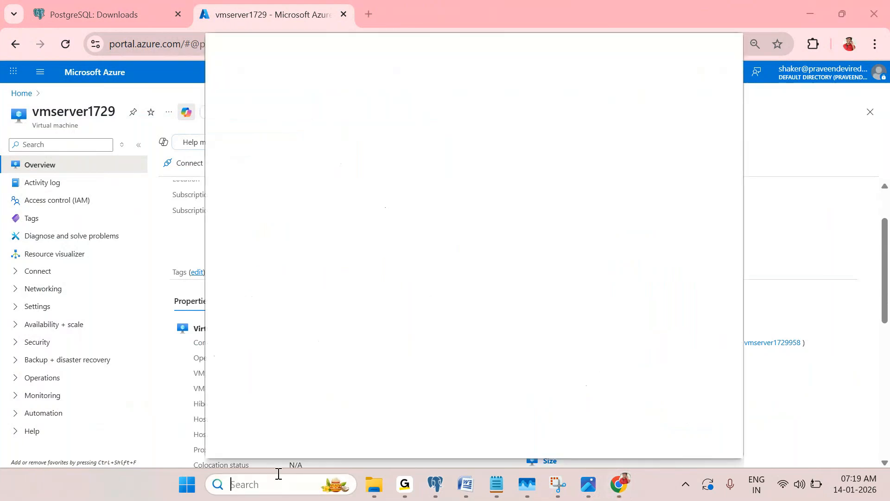
# Launch Remote Desktop Connection (MSTSC), paste 51.57.56.197 as the computer, and connect
pyautogui.write('MSTSC')
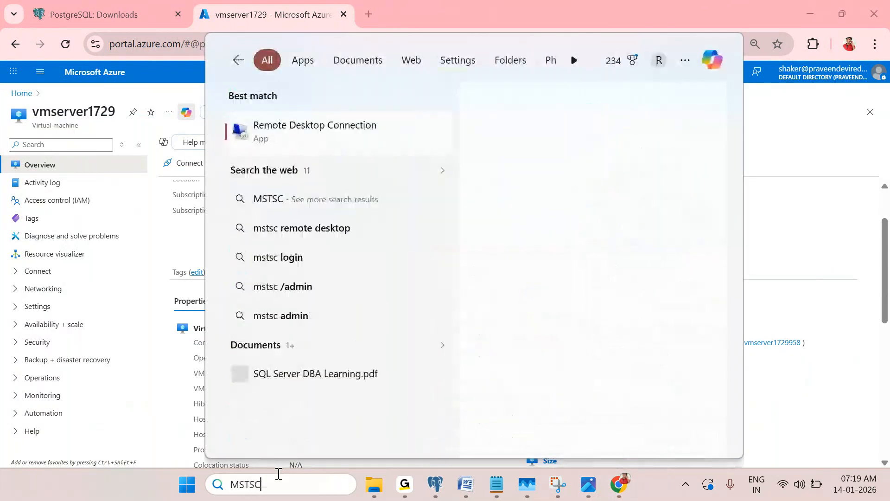
pyautogui.click(393, 127)
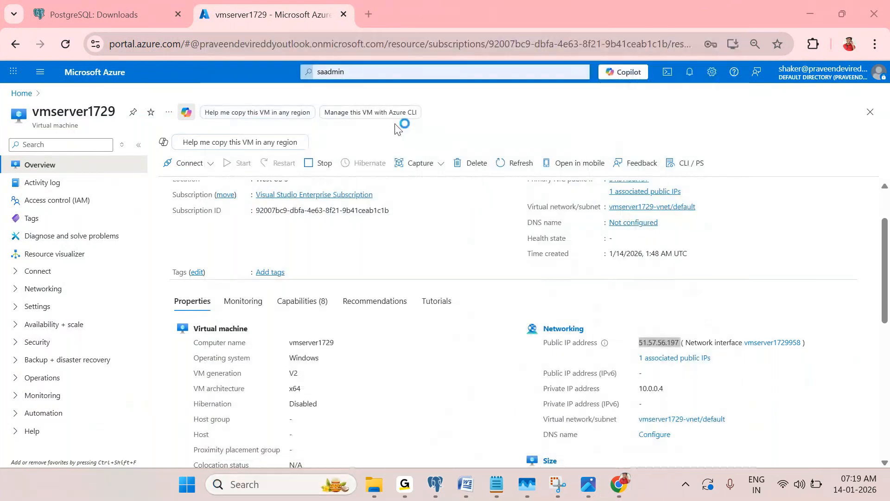
pyautogui.hotkey('ctrl', 'v')
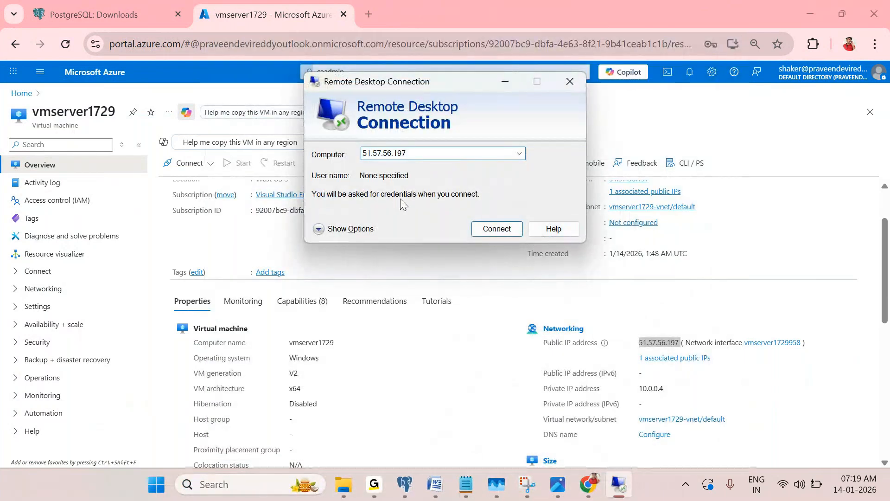
pyautogui.scroll(-1, 486, 266)
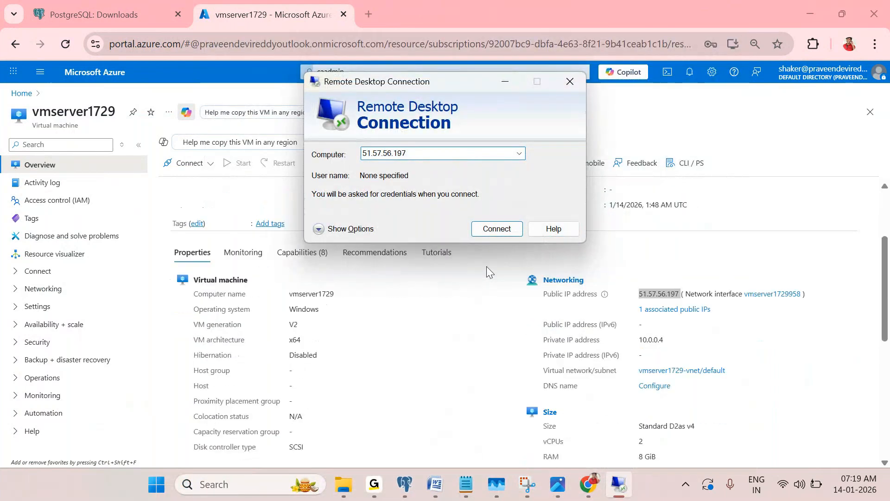
pyautogui.scroll(-3, 258, 366)
pyautogui.scroll(3, 209, 360)
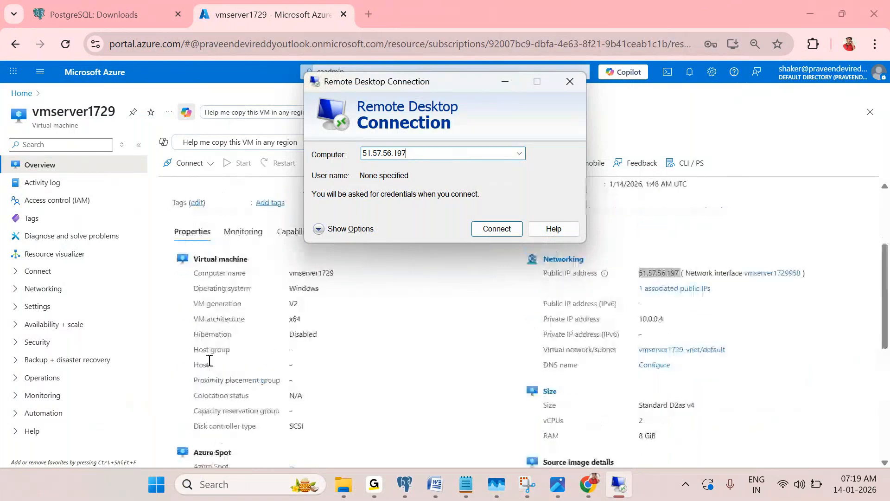
pyautogui.click(485, 225)
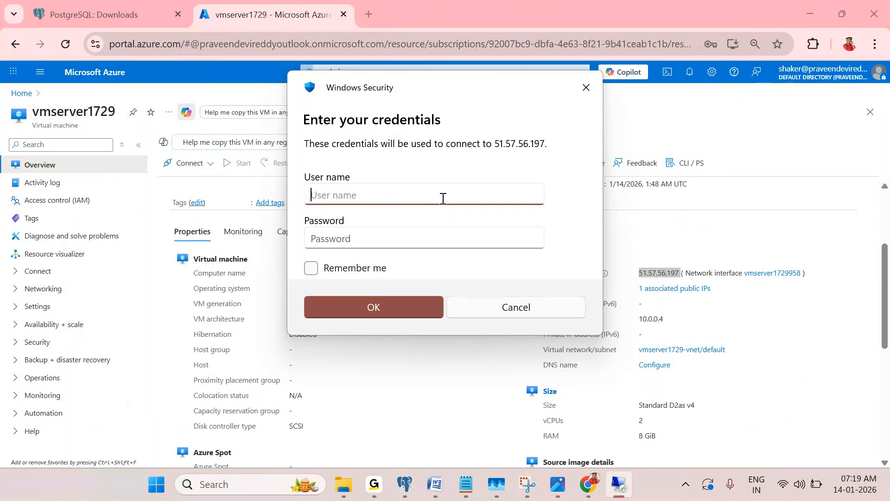
# Sign in with the admin user name and password, accept the certificate warning, and window the session
pyautogui.write('SA')
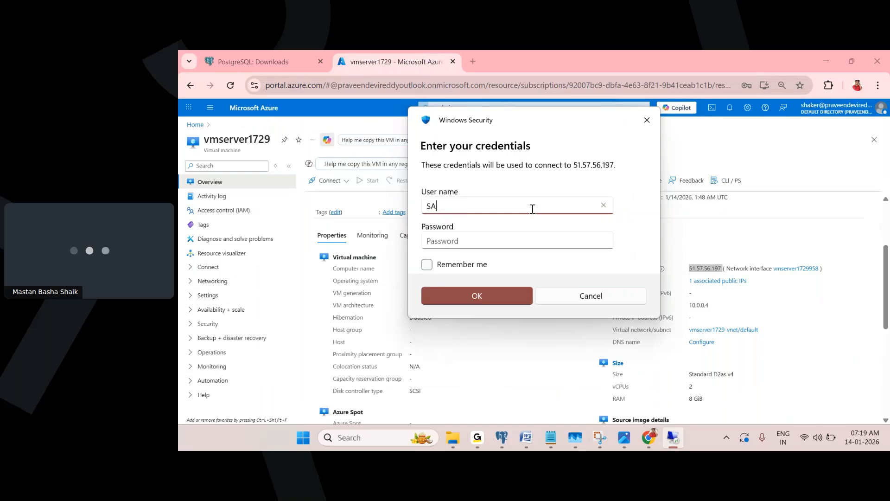
pyautogui.press('BackSpace')
pyautogui.press('BackSpace')
pyautogui.press('capslock')
pyautogui.write('sada')
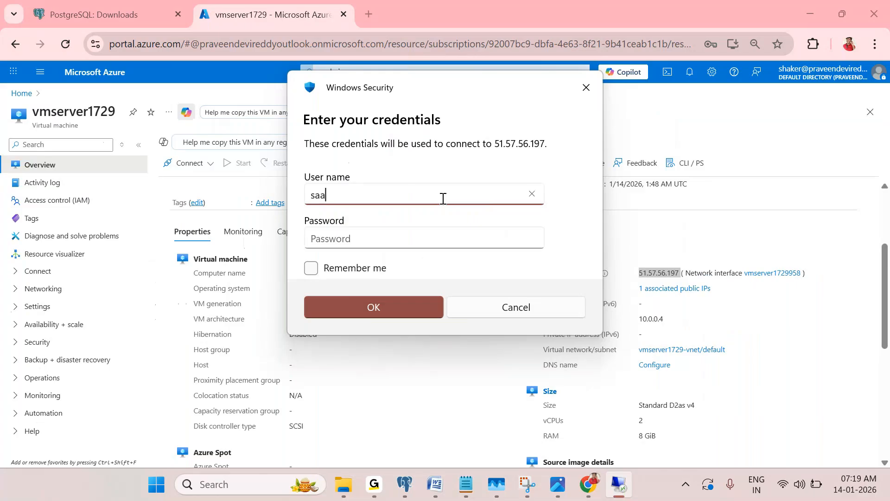
pyautogui.write('dmin')
pyautogui.click(517, 241)
pyautogui.write('••••••••••')
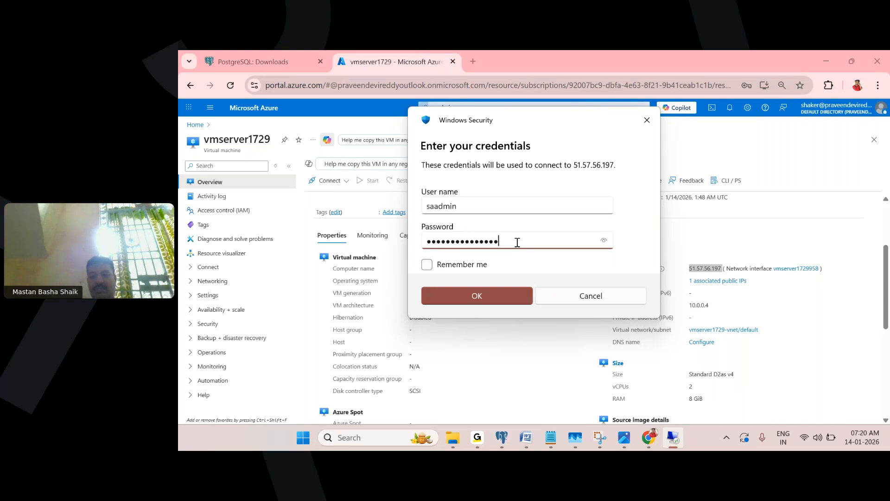
pyautogui.press('Return')
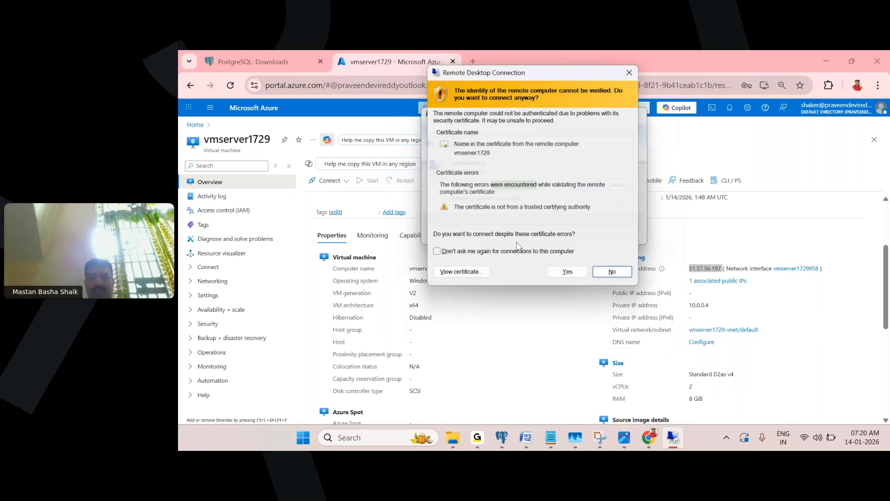
pyautogui.click(567, 274)
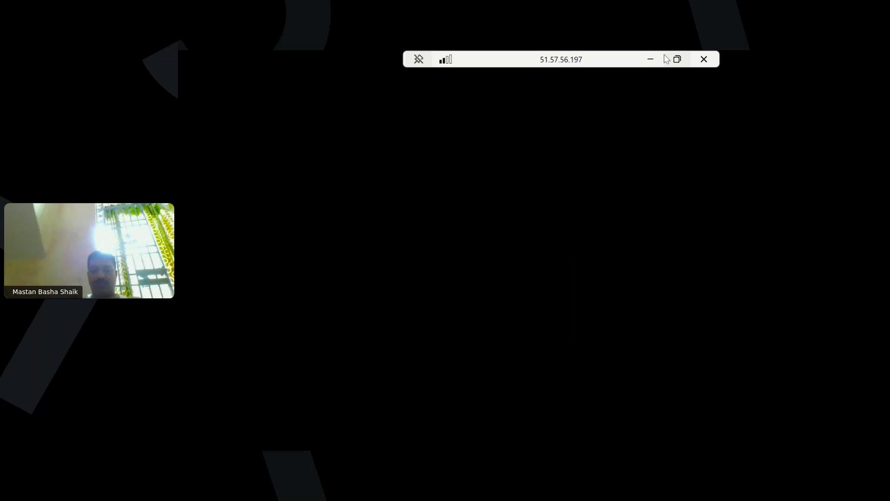
pyautogui.doubleClick(585, 58)
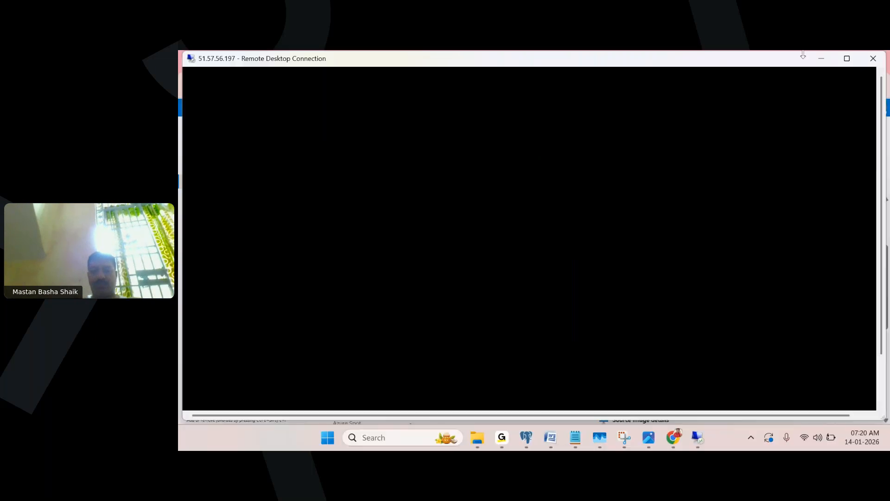
# Switch the remote session back to full screen
pyautogui.click(847, 58)
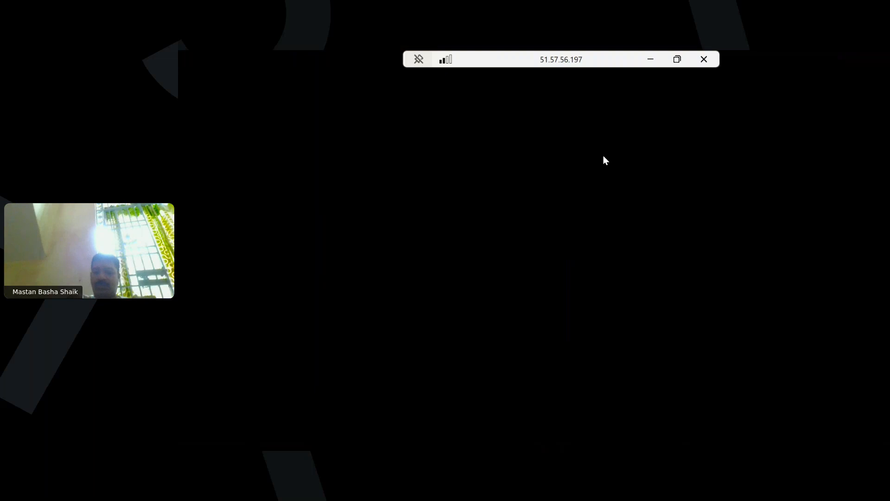
pyautogui.doubleClick(548, 64)
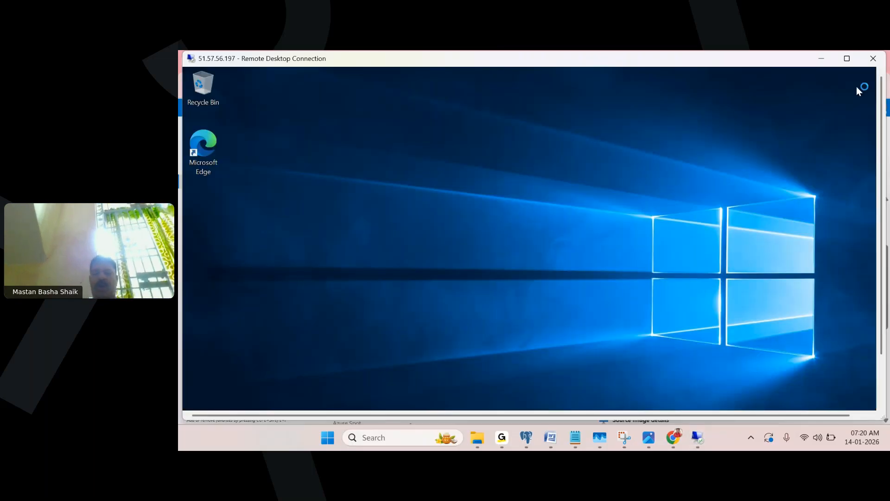
pyautogui.click(846, 58)
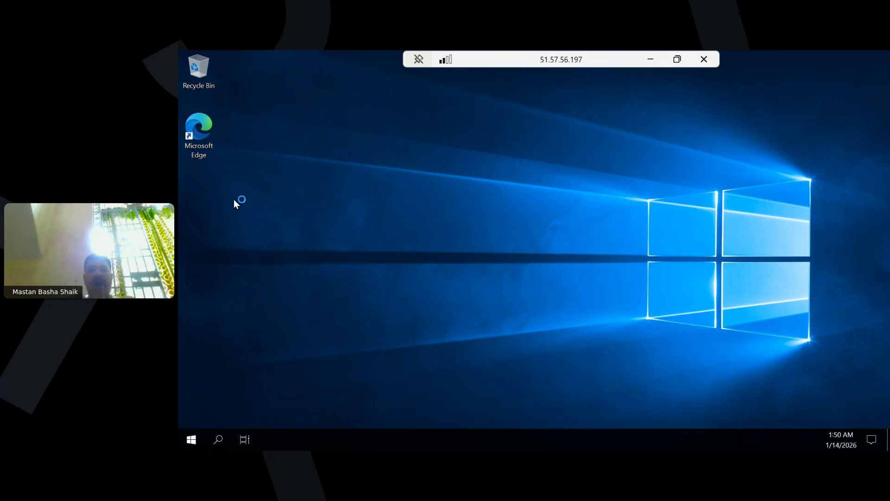
# Decline making the VM discoverable on the network and bring up the taskbar options
pyautogui.click(201, 127)
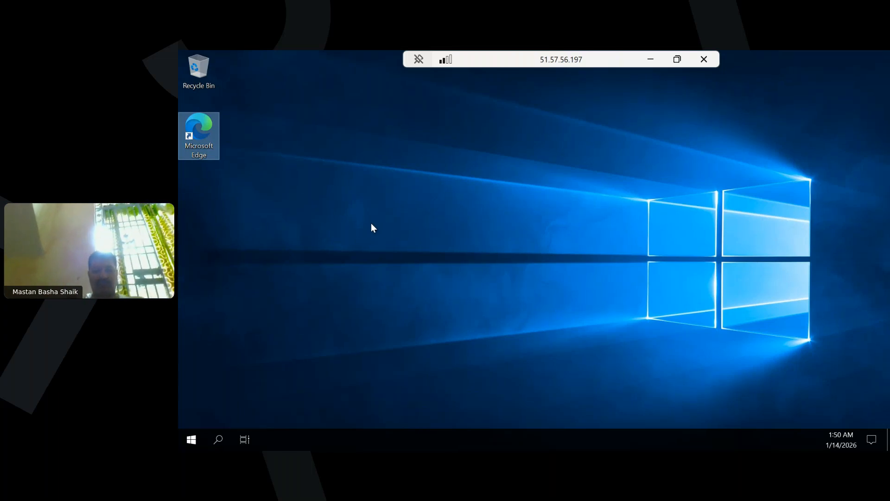
pyautogui.click(515, 244)
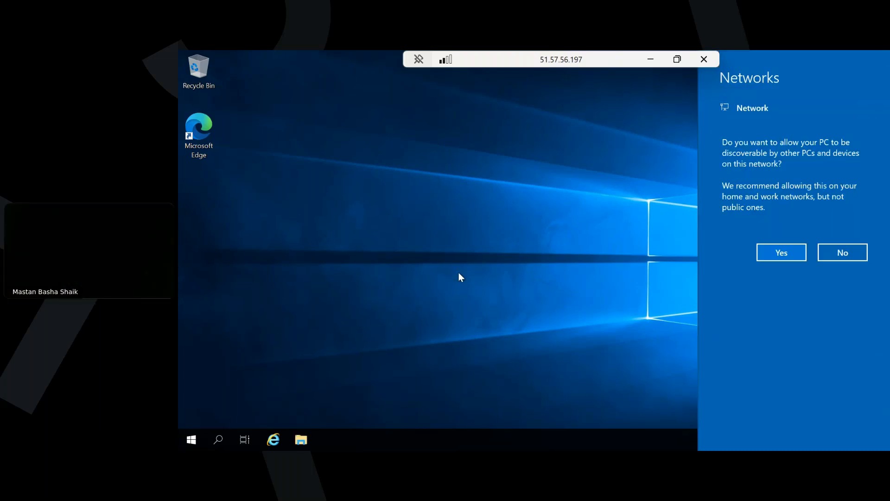
pyautogui.click(856, 257)
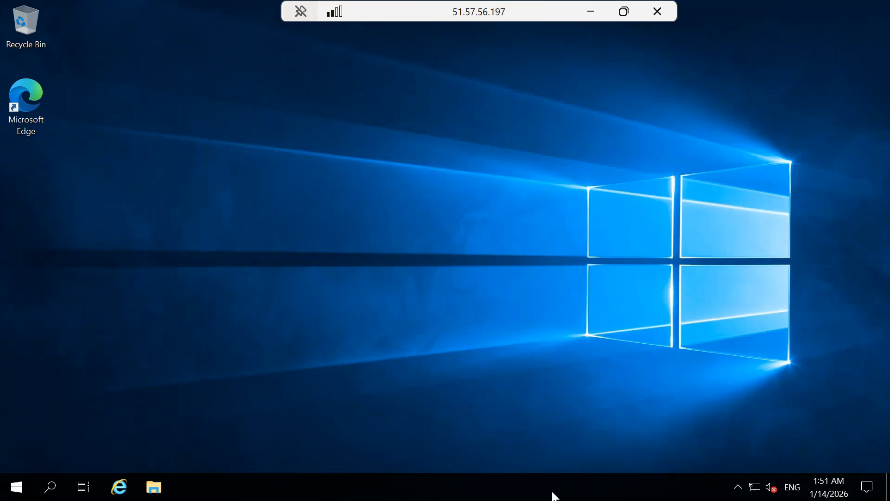
pyautogui.rightClick(619, 442)
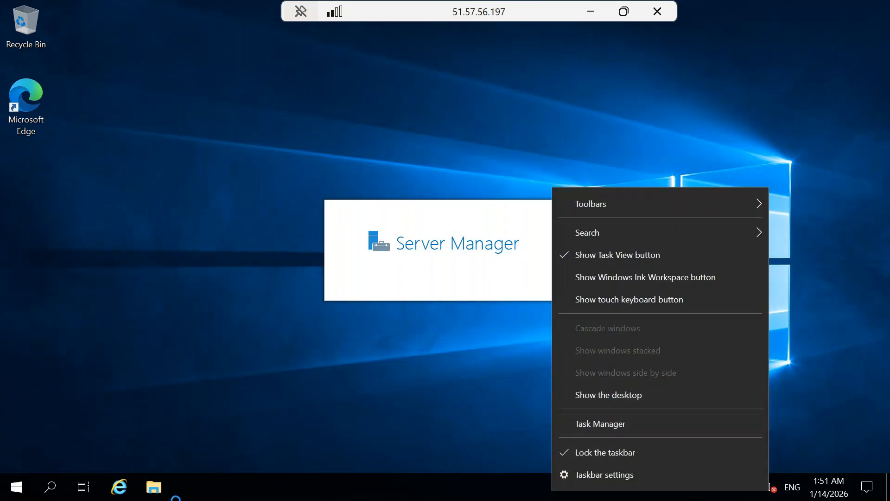
# Open DATALOSS_WARNING_README on Temporary Storage (D:) in a maximized File Explorer and highlight its warning line
pyautogui.click(158, 489)
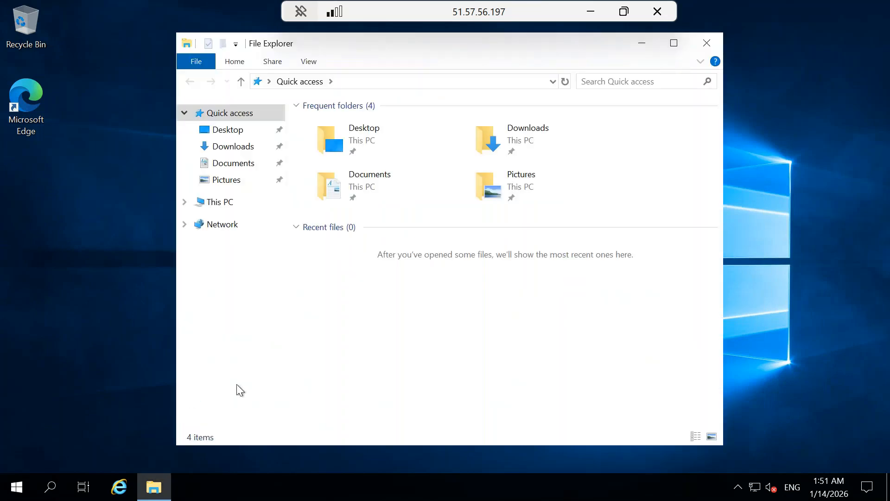
pyautogui.click(227, 203)
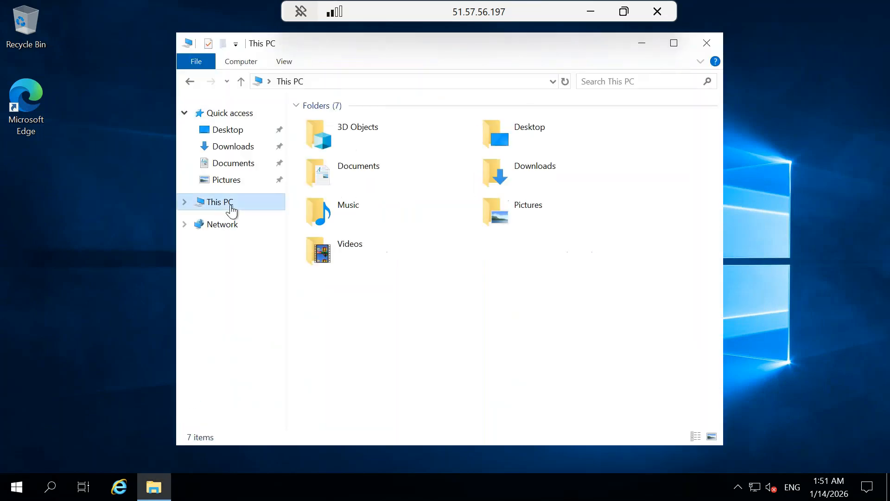
pyautogui.click(673, 45)
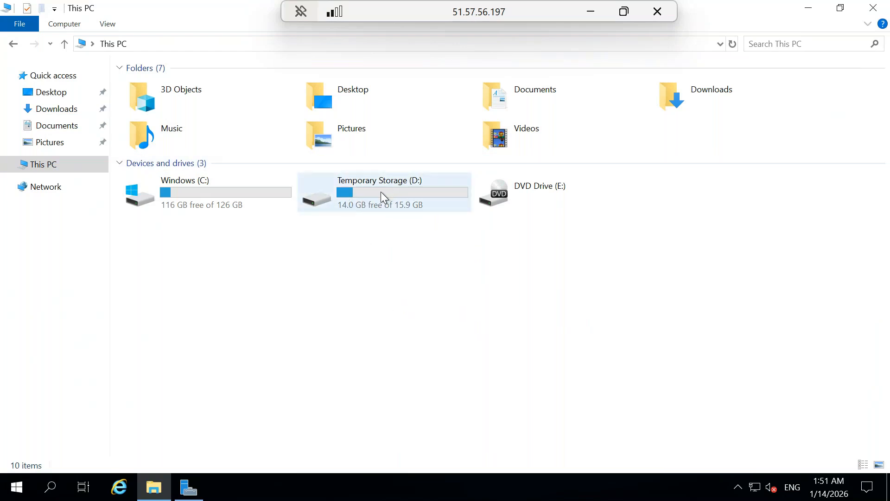
pyautogui.moveTo(379, 191)
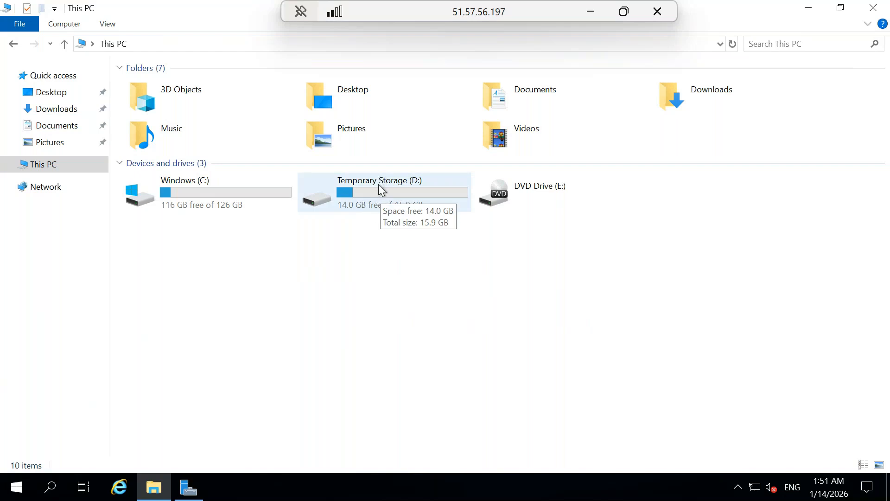
pyautogui.doubleClick(404, 191)
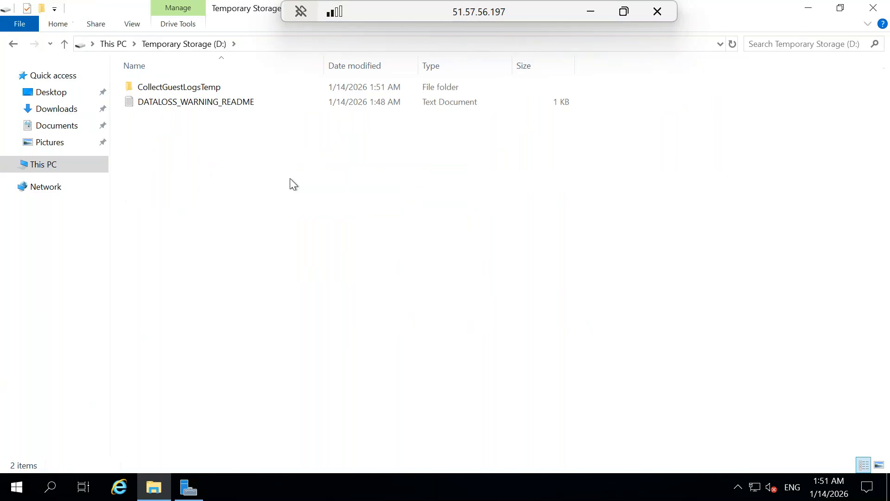
pyautogui.doubleClick(238, 103)
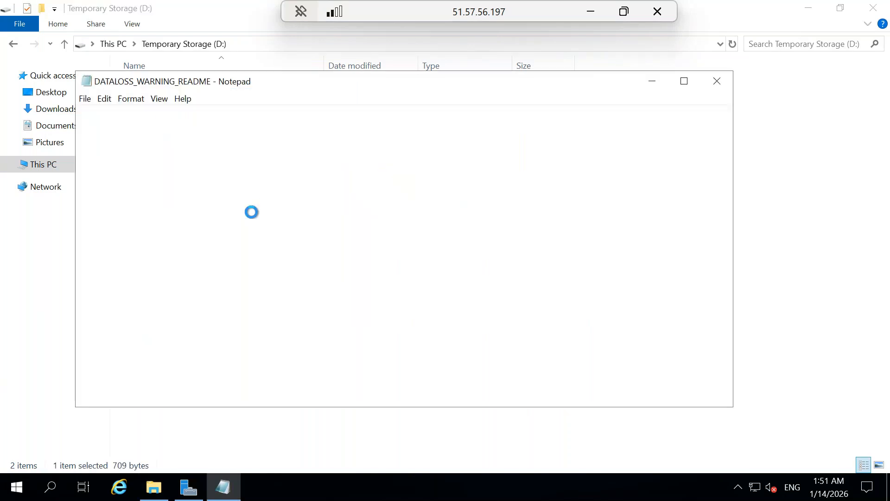
pyautogui.moveTo(268, 112); pyautogui.dragTo(86, 113)
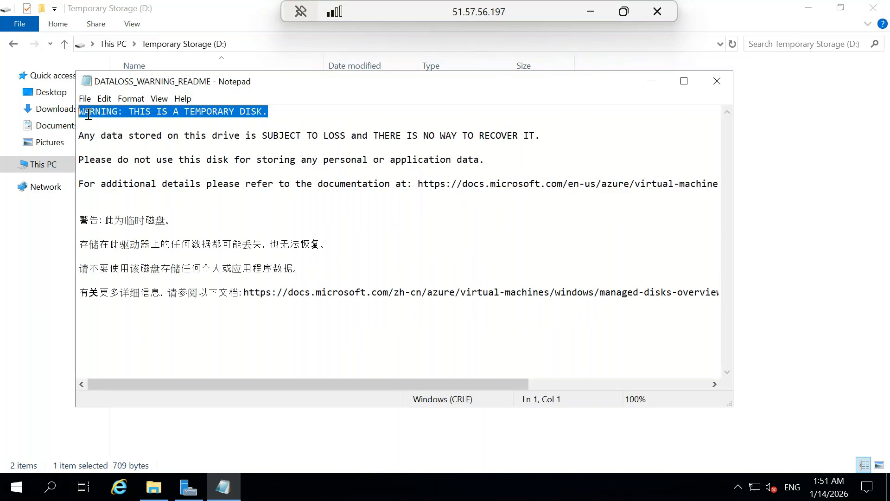
# Close the readme and open Disk Management through a 'disk' search
pyautogui.click(709, 87)
pyautogui.click(50, 485)
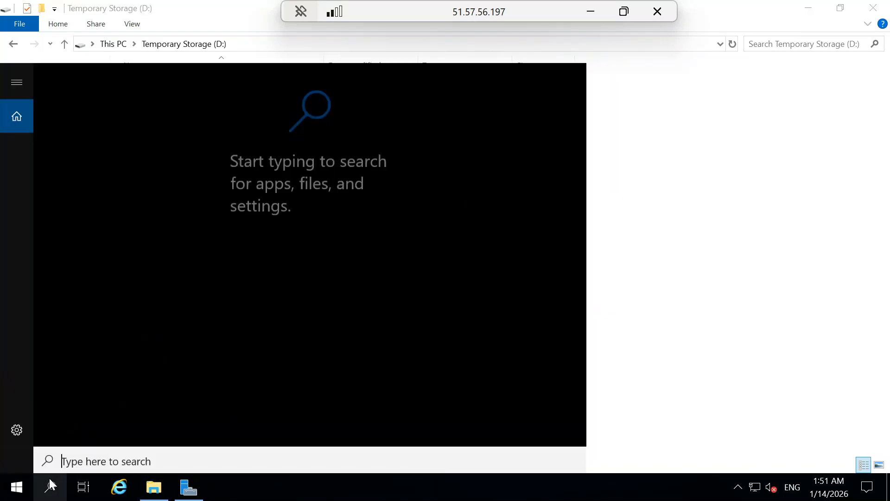
pyautogui.write('d')
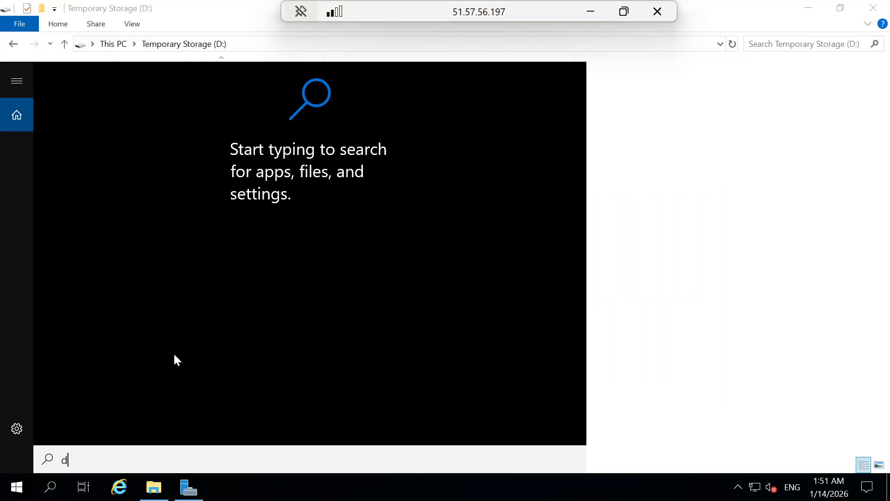
pyautogui.write('isk')
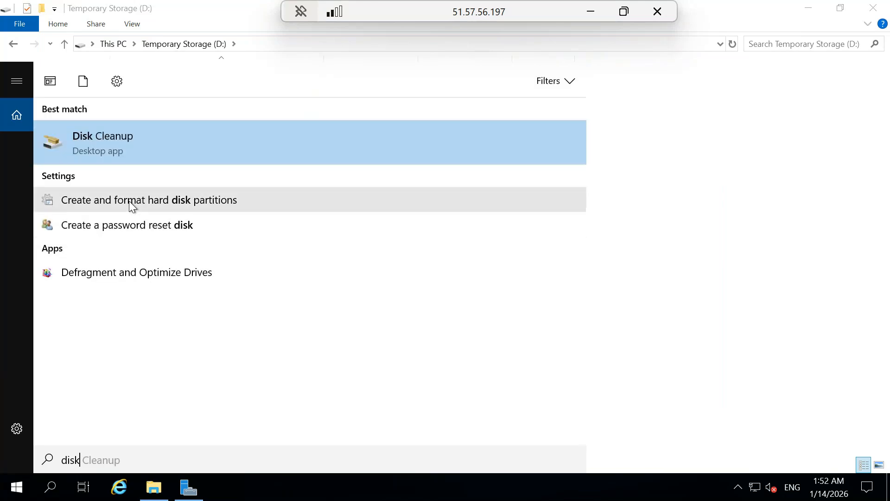
pyautogui.click(161, 203)
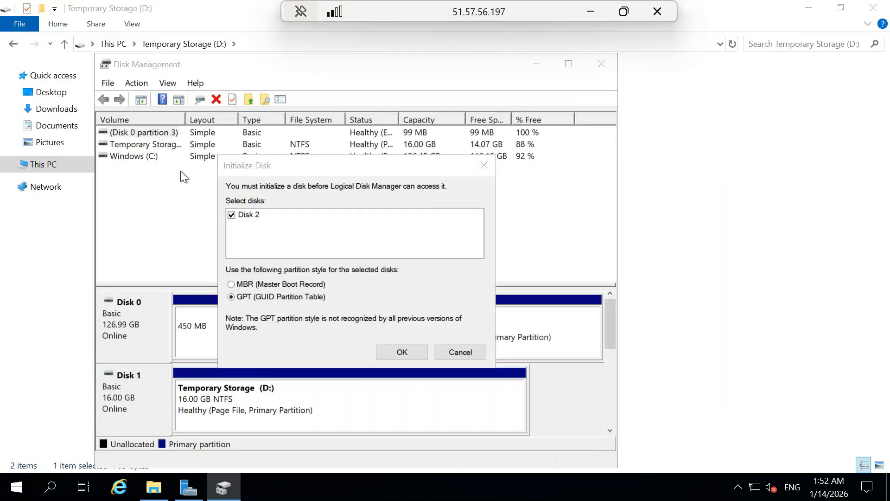
# Initialize Disk 2 with GPT and select its 3.98 GB unallocated space
pyautogui.click(402, 352)
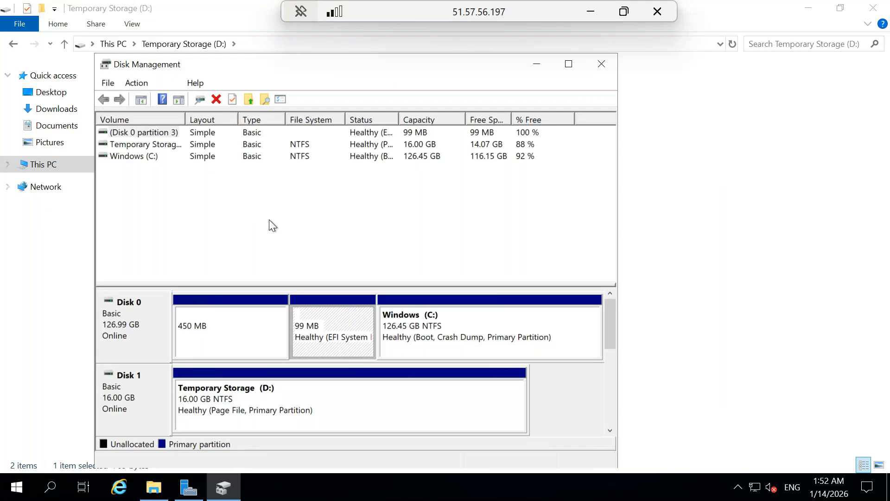
pyautogui.click(149, 131)
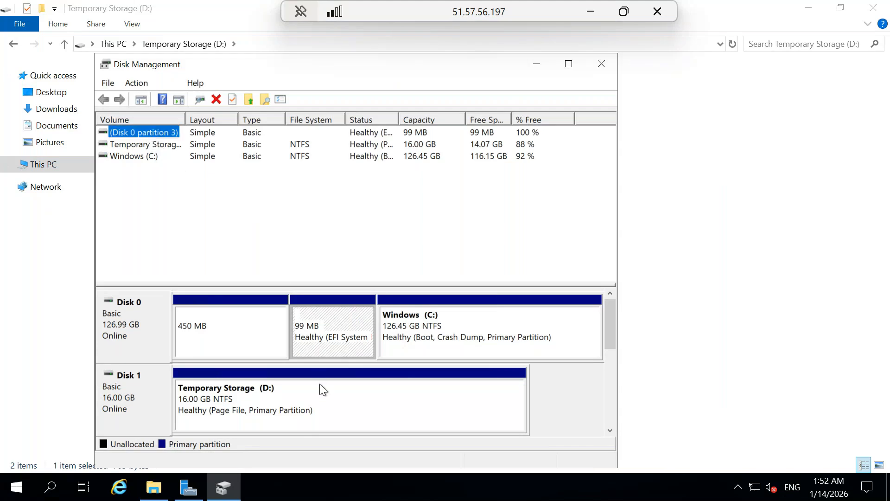
pyautogui.moveTo(609, 332); pyautogui.dragTo(609, 424)
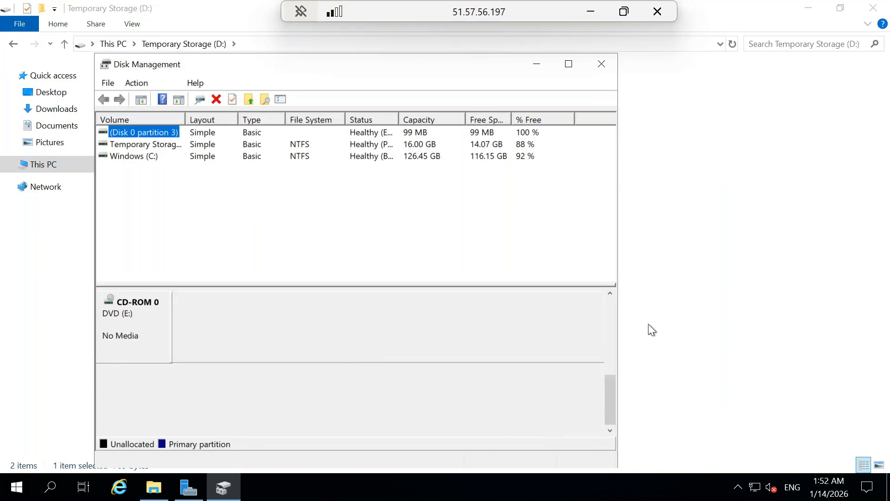
pyautogui.click(609, 293)
pyautogui.click(609, 293)
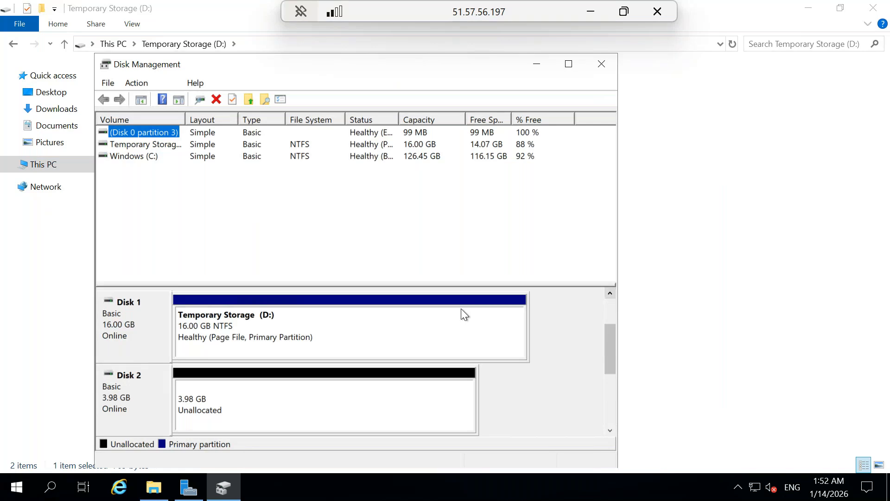
pyautogui.click(292, 404)
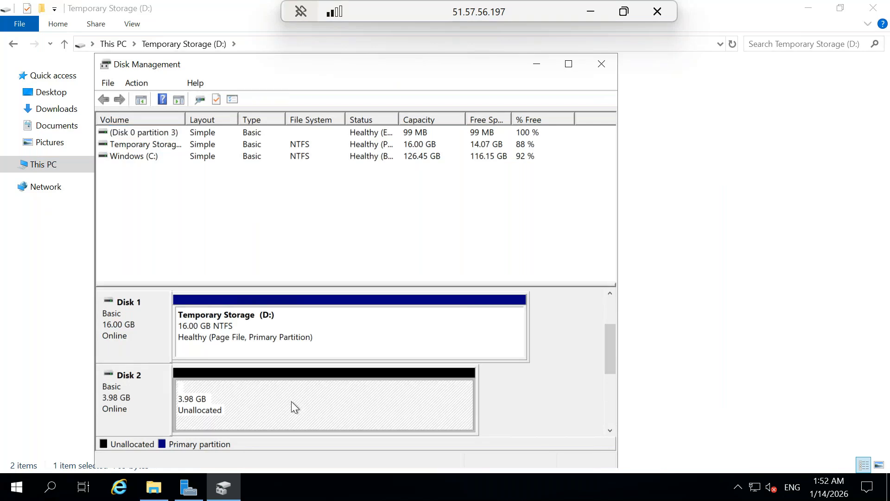
# Create a New Simple Volume on Disk 2: full 4078 MB, drive letter F, NTFS quick format
pyautogui.rightClick(241, 402)
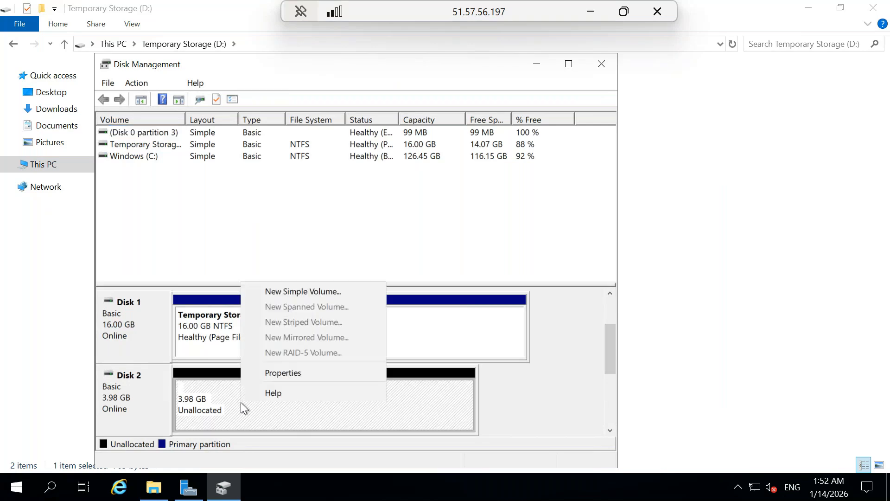
pyautogui.click(300, 293)
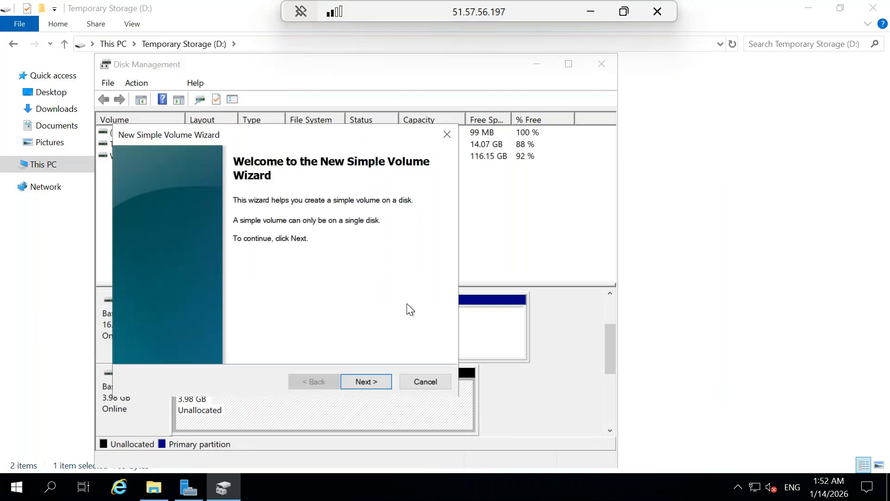
pyautogui.click(372, 378)
pyautogui.click(378, 379)
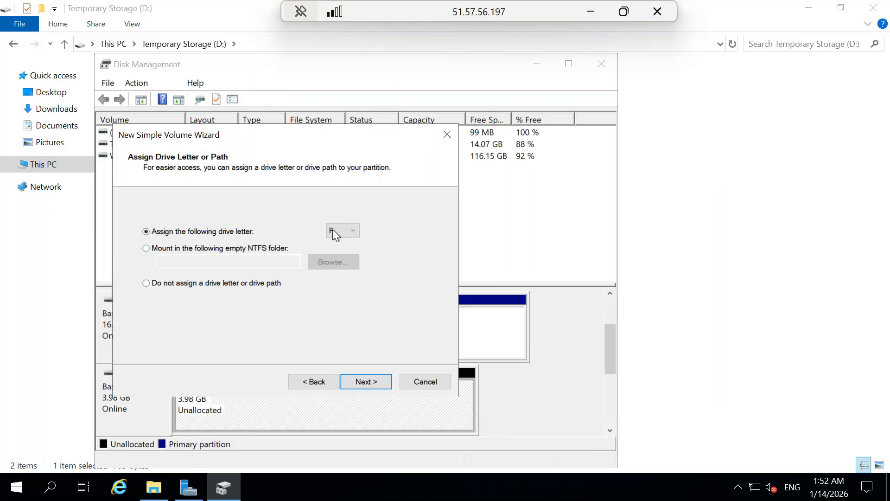
pyautogui.click(371, 382)
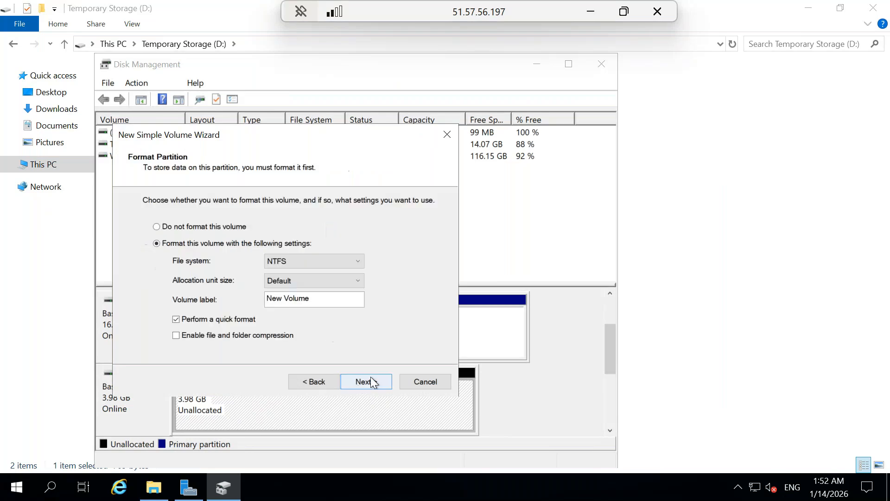
pyautogui.click(368, 383)
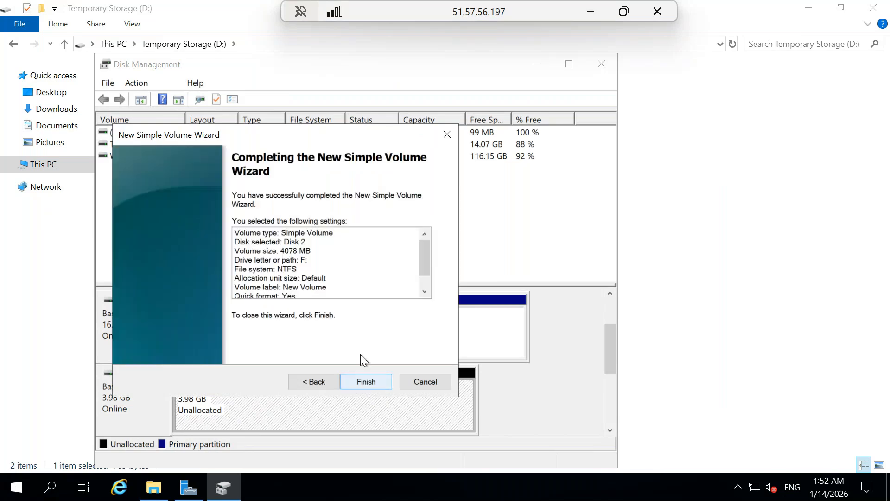
pyautogui.click(366, 382)
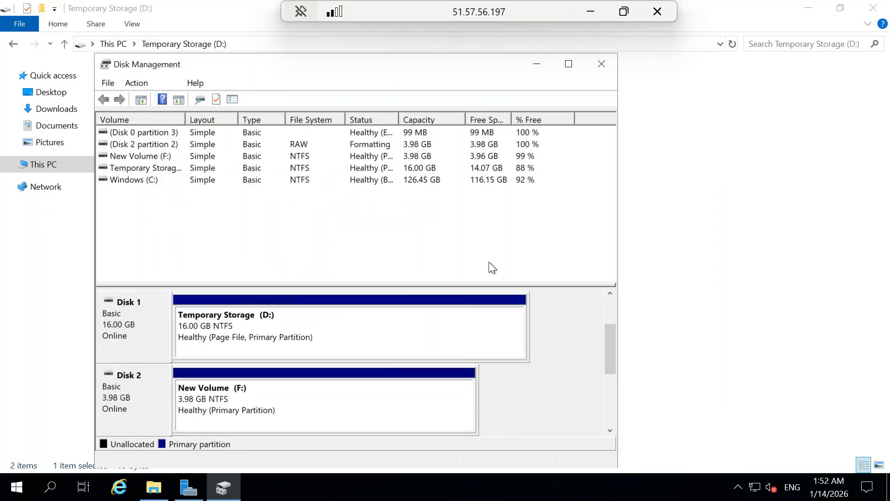
pyautogui.click(541, 66)
# Verify New Volume (F:) appears under This PC, then close Disk Management
pyautogui.click(185, 218)
pyautogui.click(44, 166)
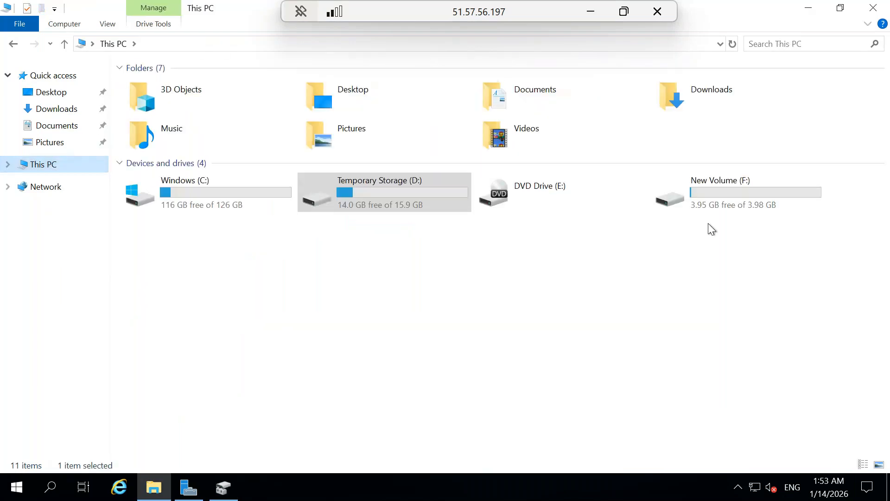
pyautogui.click(716, 192)
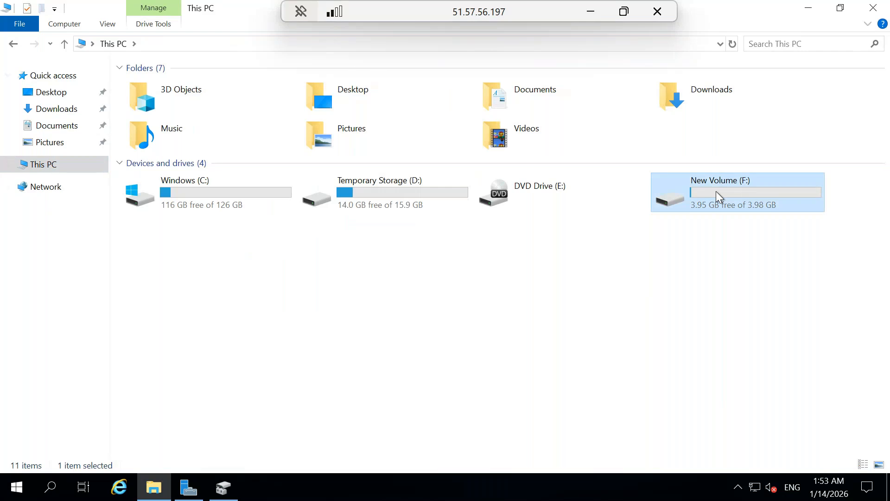
pyautogui.click(419, 362)
pyautogui.click(223, 486)
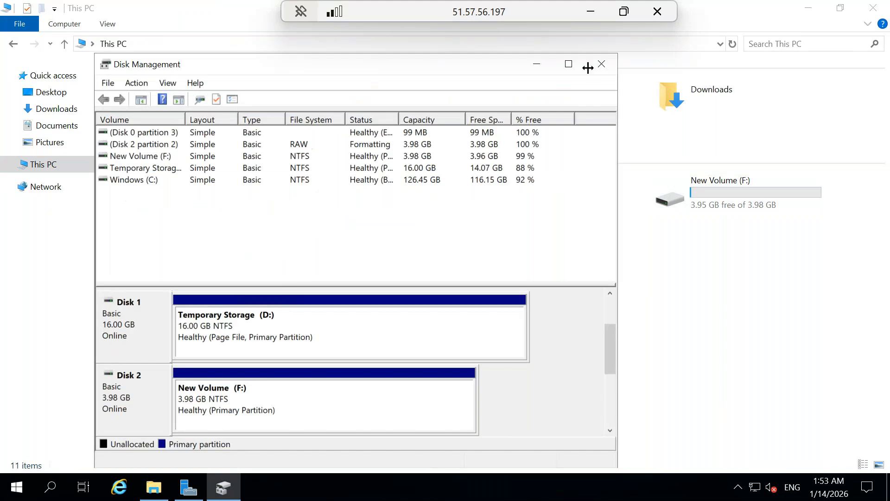
pyautogui.click(603, 64)
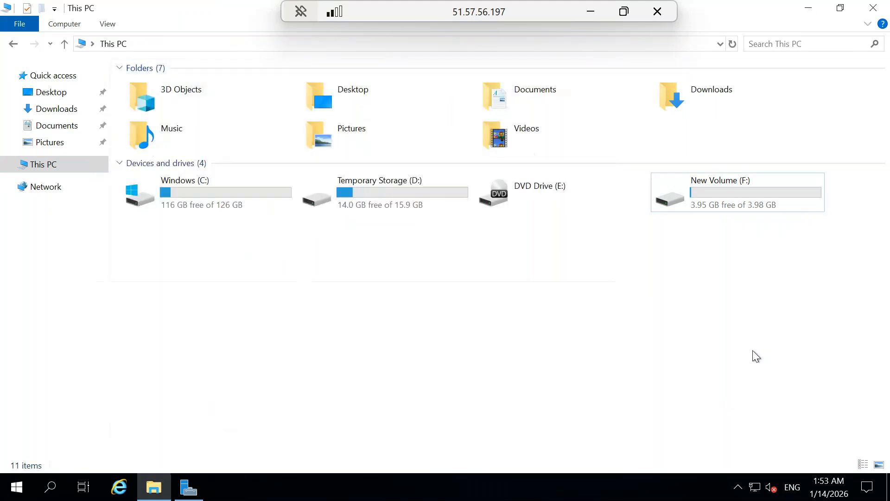
# Minimize File Explorer, dismiss the Windows Admin Center prompt, and close Server Manager
pyautogui.rightClick(497, 492)
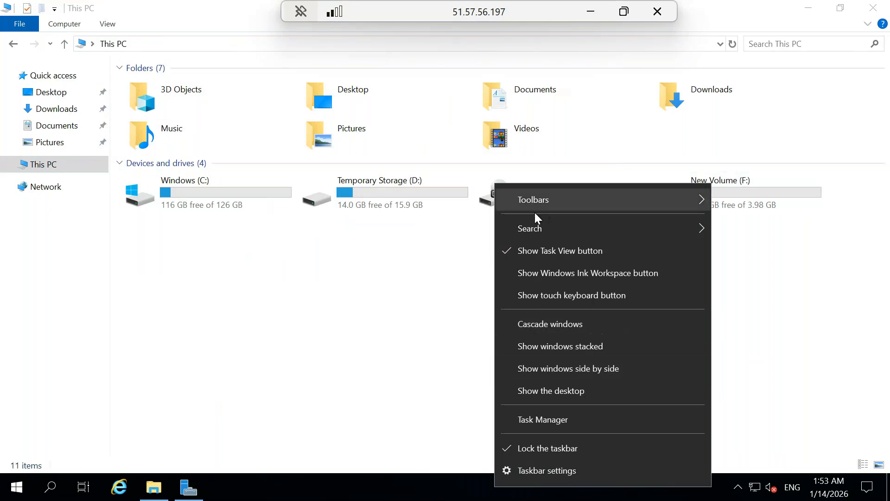
pyautogui.click(401, 324)
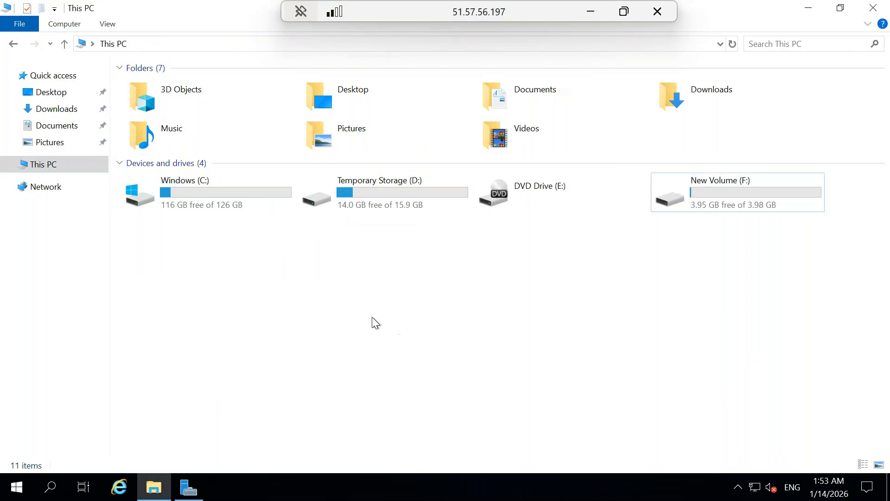
pyautogui.click(809, 10)
pyautogui.click(393, 59)
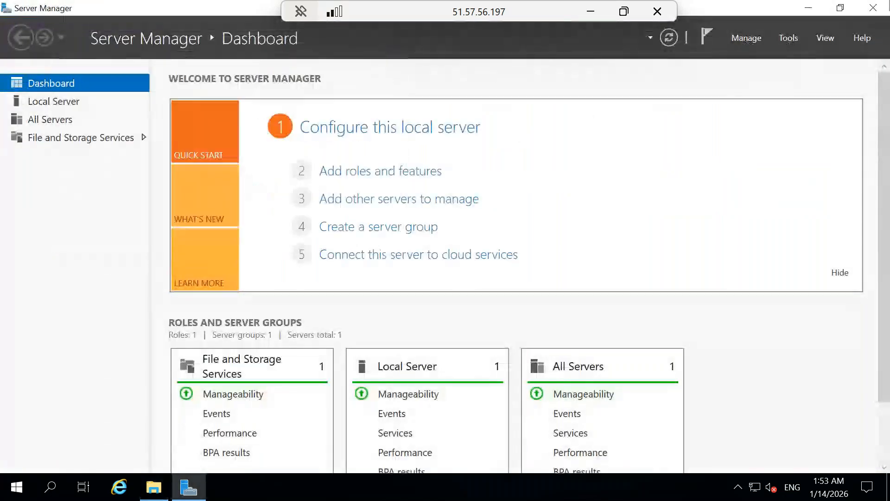
pyautogui.click(872, 7)
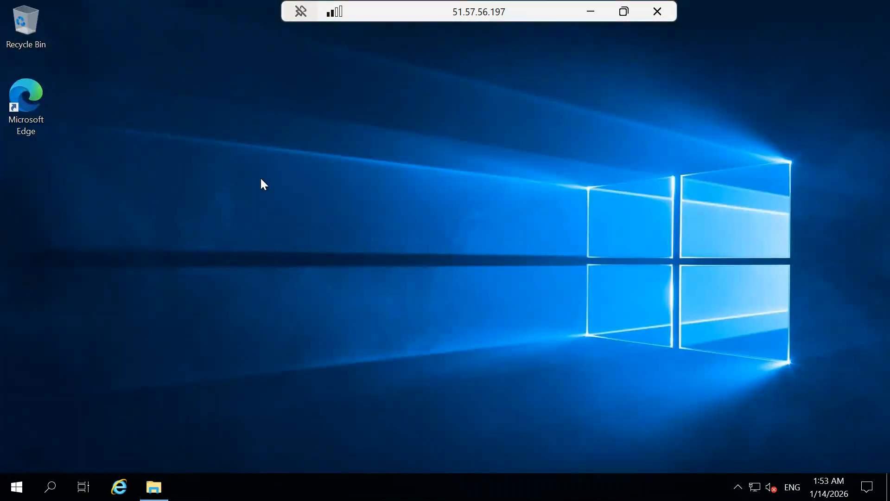
# Launch Edge and skip first-run setup without syncing data or importing Google data
pyautogui.click(42, 120)
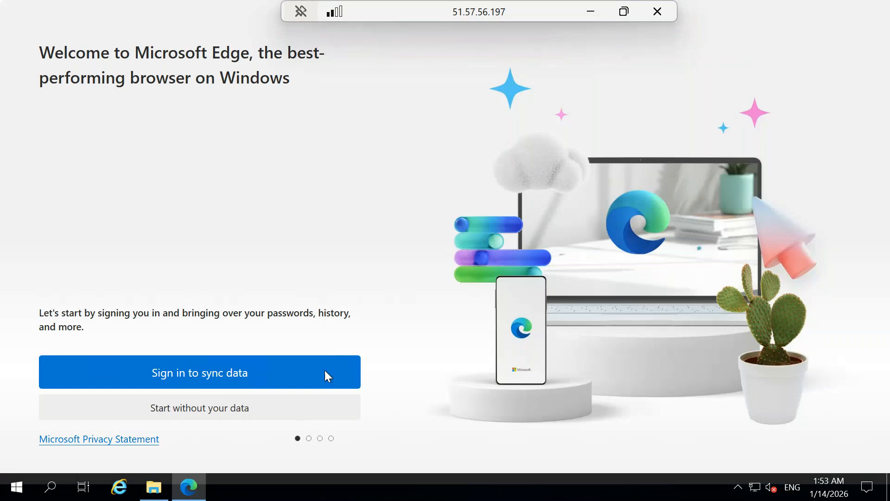
pyautogui.click(223, 416)
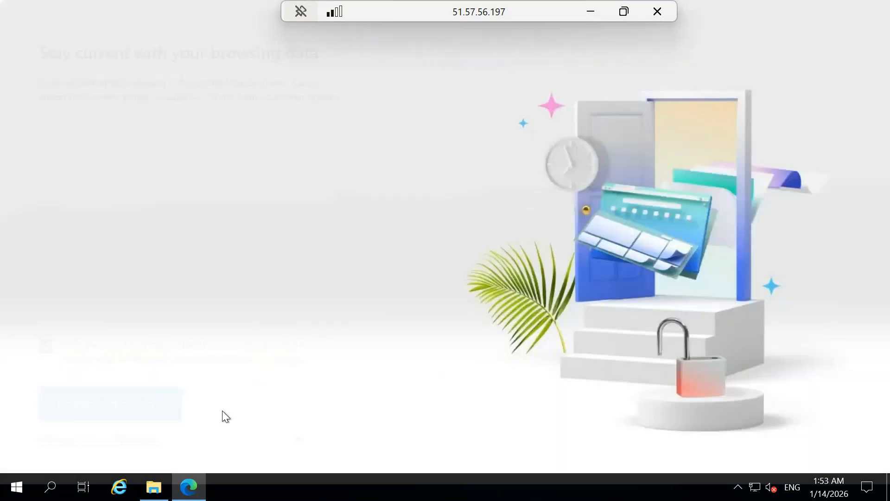
pyautogui.click(151, 416)
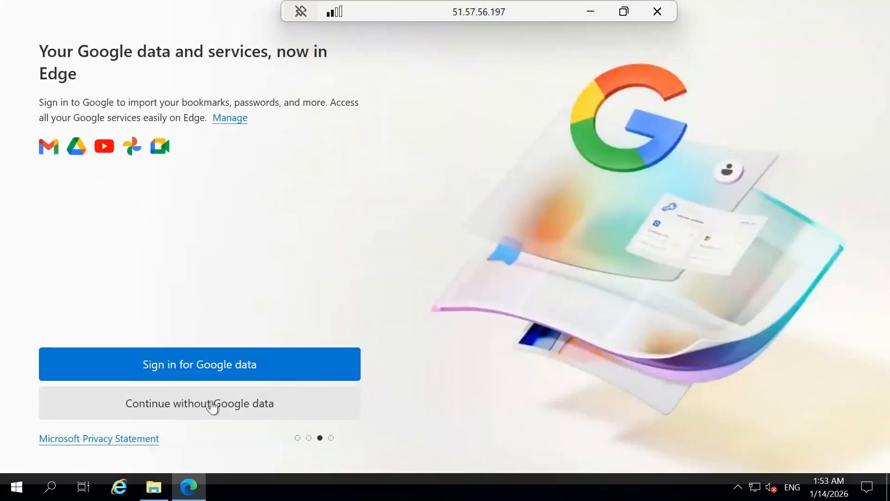
pyautogui.click(223, 409)
# Finish Edge setup and browse to google.com on the remote server
pyautogui.click(142, 404)
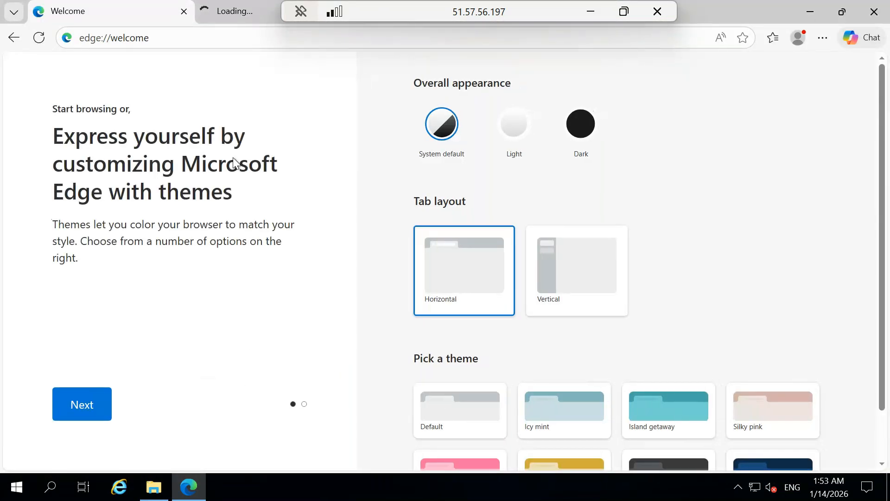
pyautogui.click(203, 44)
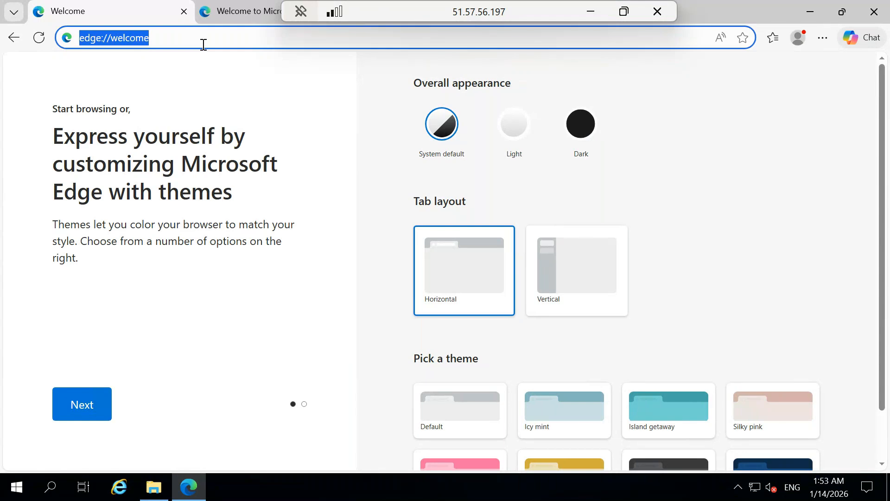
pyautogui.write('google')
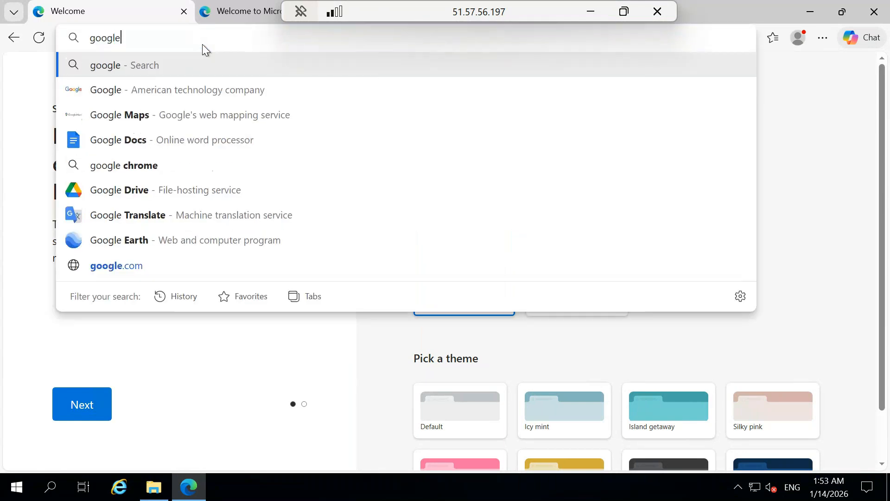
pyautogui.write('.com')
pyautogui.press('Return')
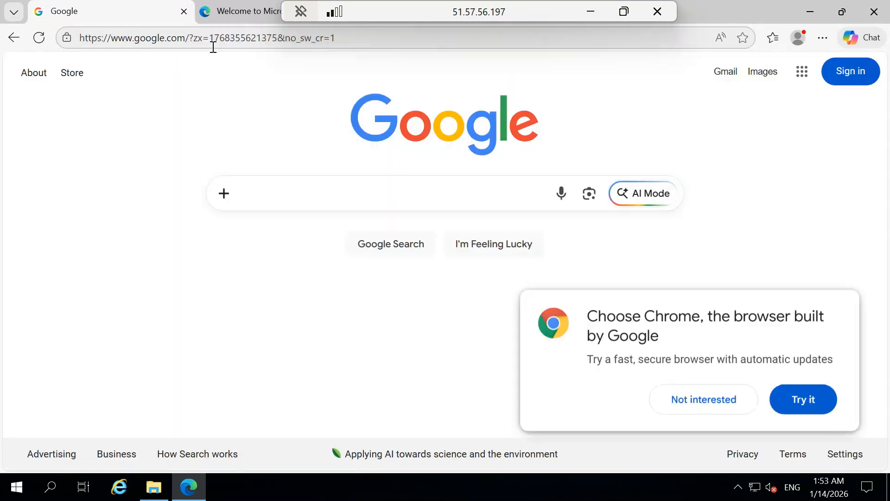
# Copy the PostgreSQL downloads address from the local browser and load it in the remote Edge
pyautogui.click(591, 11)
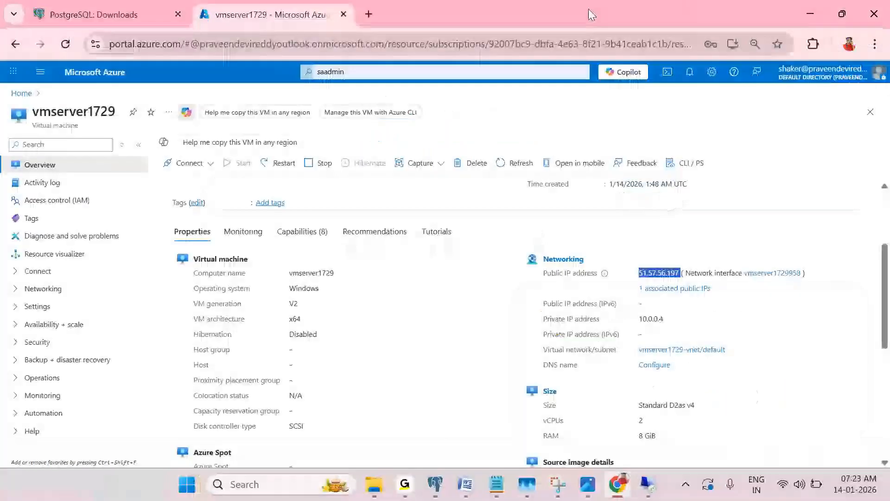
pyautogui.click(86, 11)
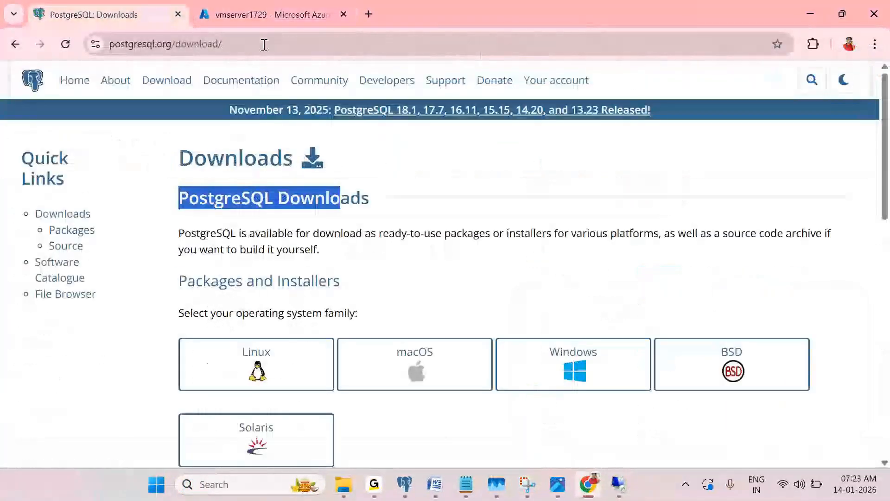
pyautogui.click(262, 44)
pyautogui.hotkey('ctrl', 'c')
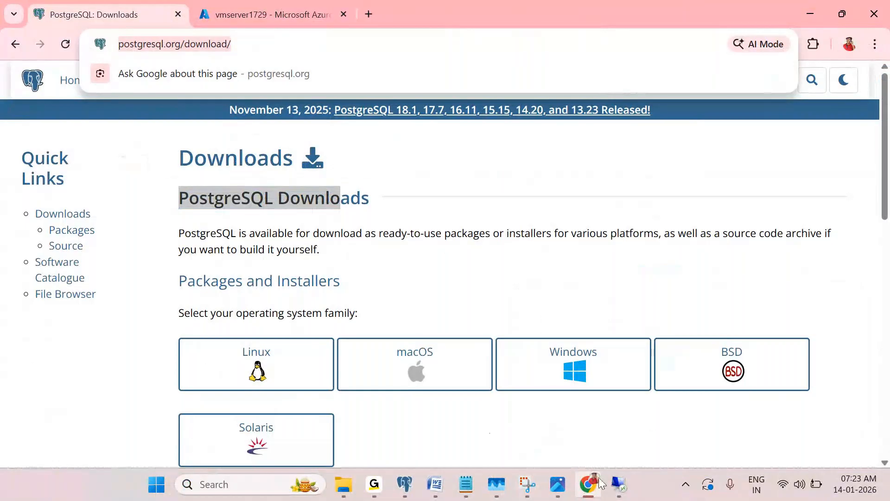
pyautogui.click(612, 486)
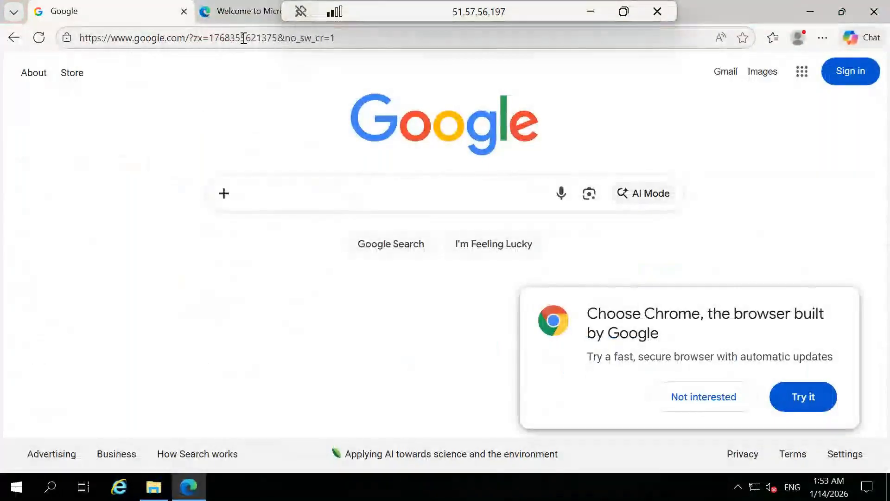
pyautogui.click(243, 38)
pyautogui.hotkey('ctrl', 'v')
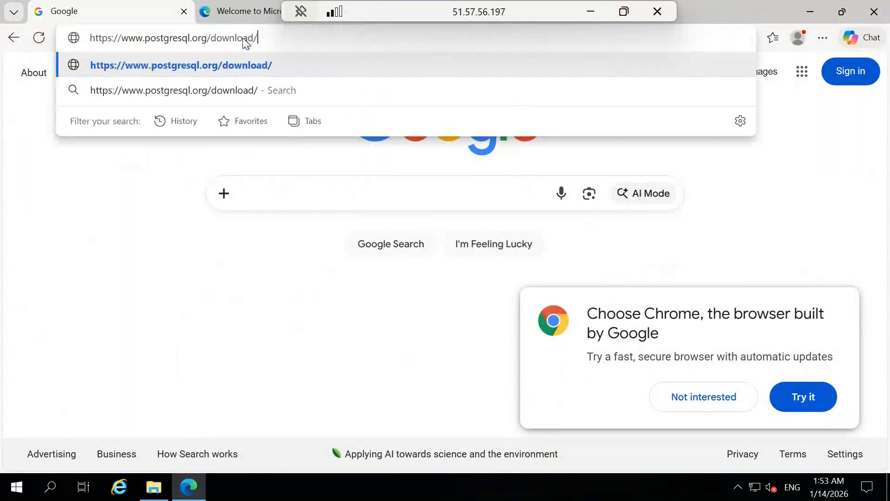
pyautogui.press('Return')
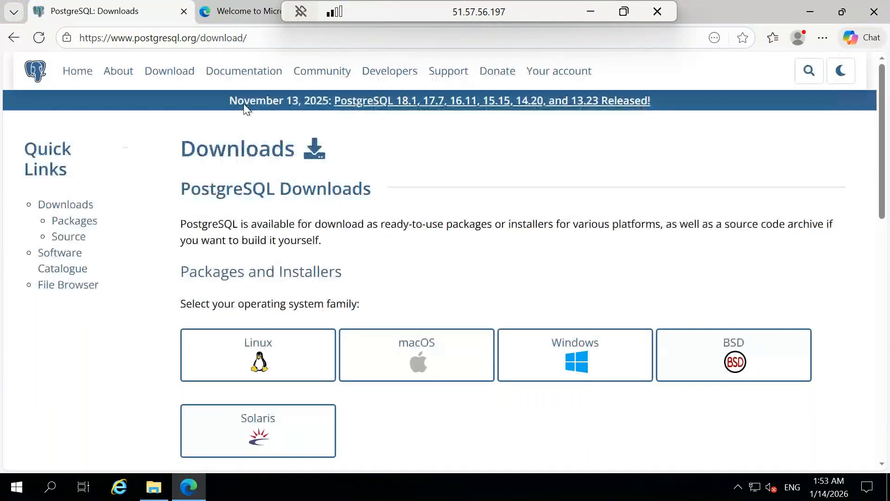
# Download the PostgreSQL 16.11 Windows x86-64 installer from EDB's installer page
pyautogui.click(562, 342)
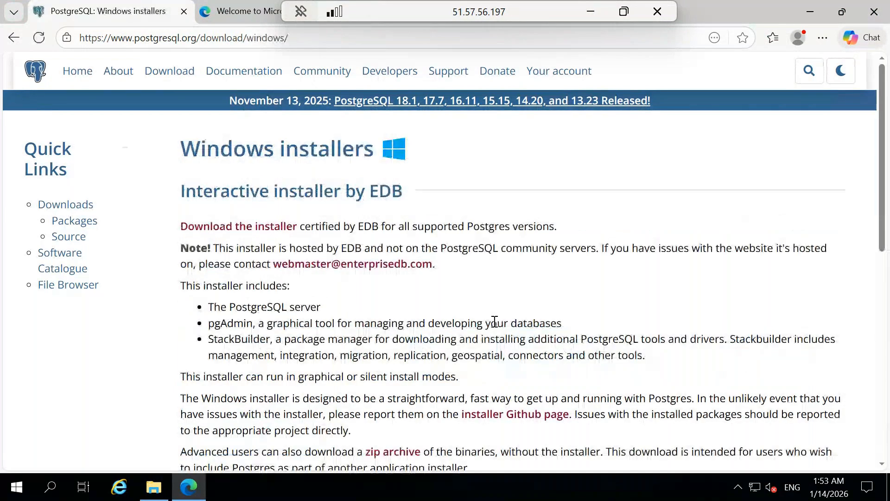
pyautogui.click(265, 227)
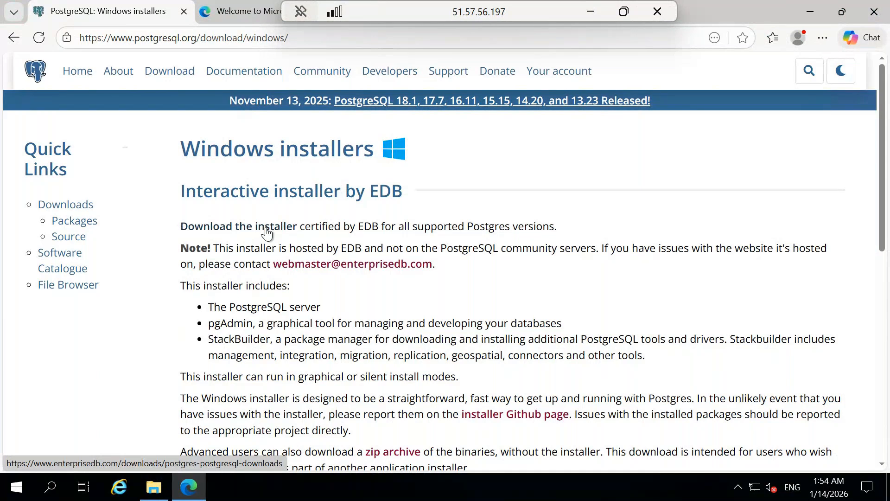
pyautogui.scroll(-3, 295, 254)
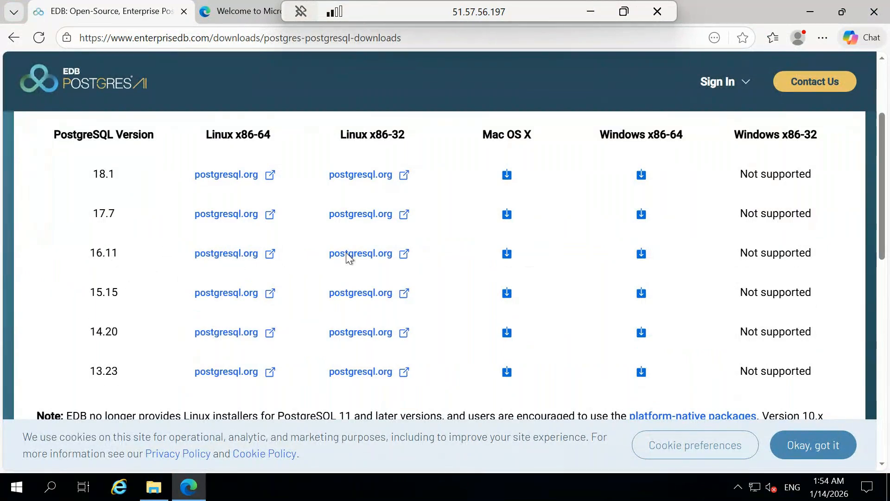
pyautogui.click(643, 255)
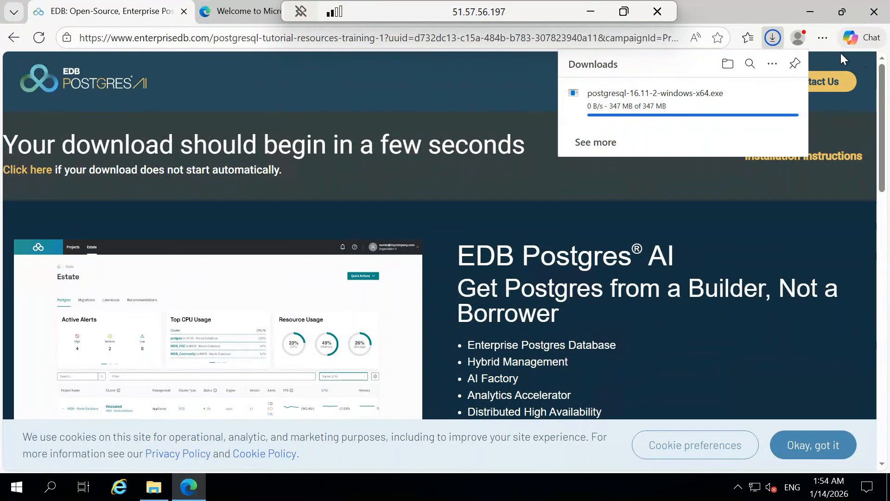
# Close Edge's downloads panel, minimize Edge, and open Downloads in File Explorer
pyautogui.click(817, 10)
pyautogui.click(818, 12)
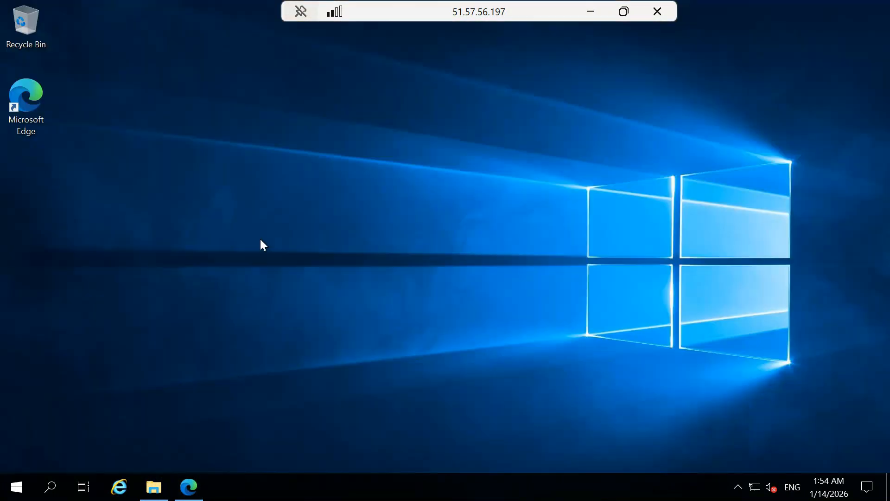
pyautogui.click(154, 486)
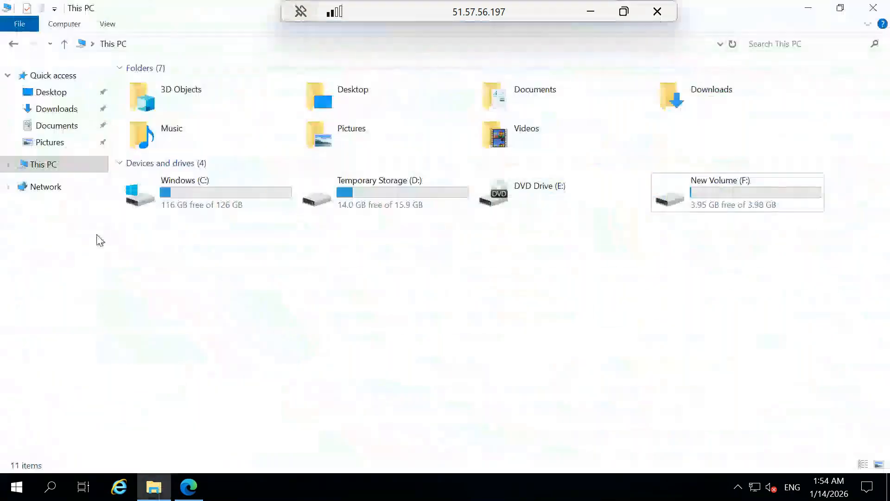
pyautogui.click(64, 113)
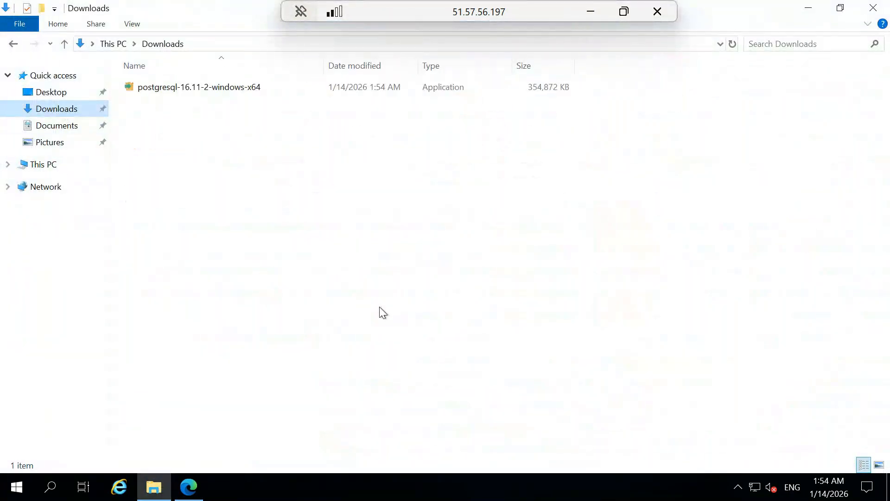
# Select the postgresql-16.11-2-windows-x64 installer in the server's Downloads folder
pyautogui.click(542, 88)
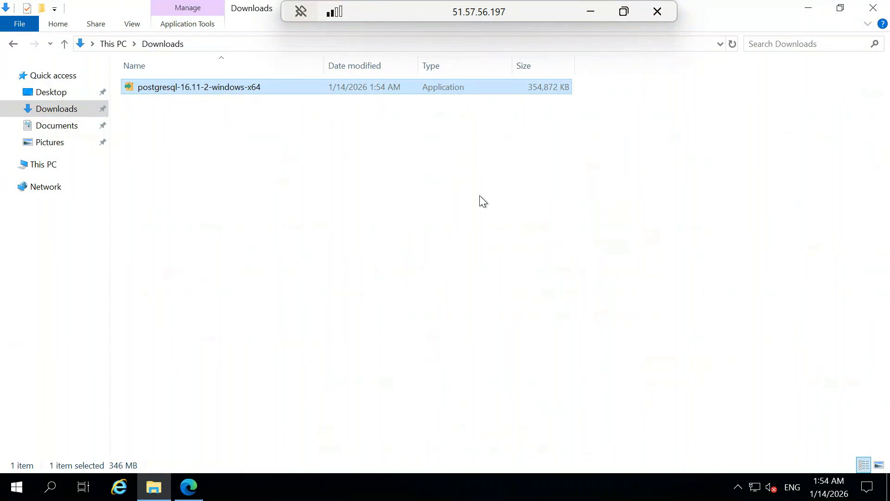
pyautogui.click(392, 190)
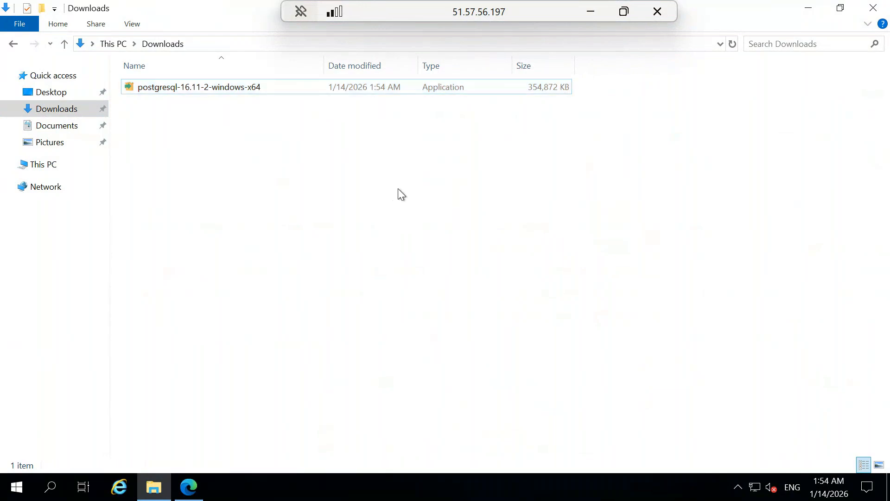
pyautogui.click(219, 91)
pyautogui.click(591, 12)
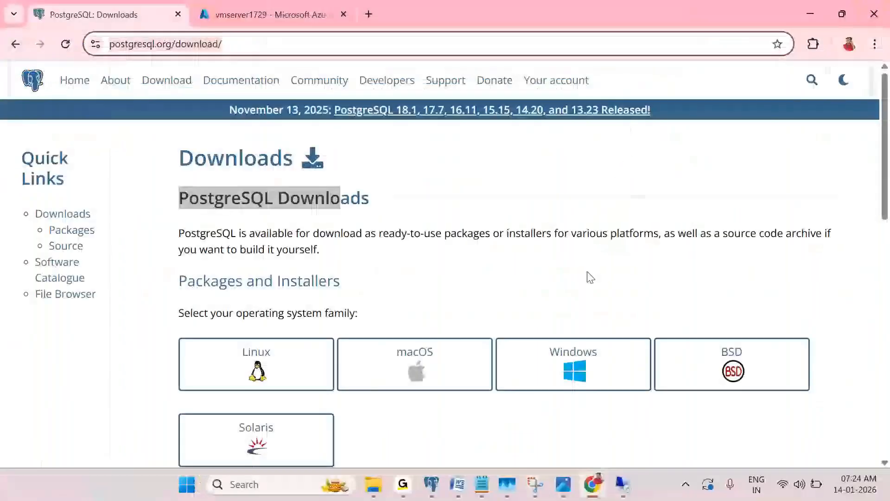
pyautogui.click(622, 482)
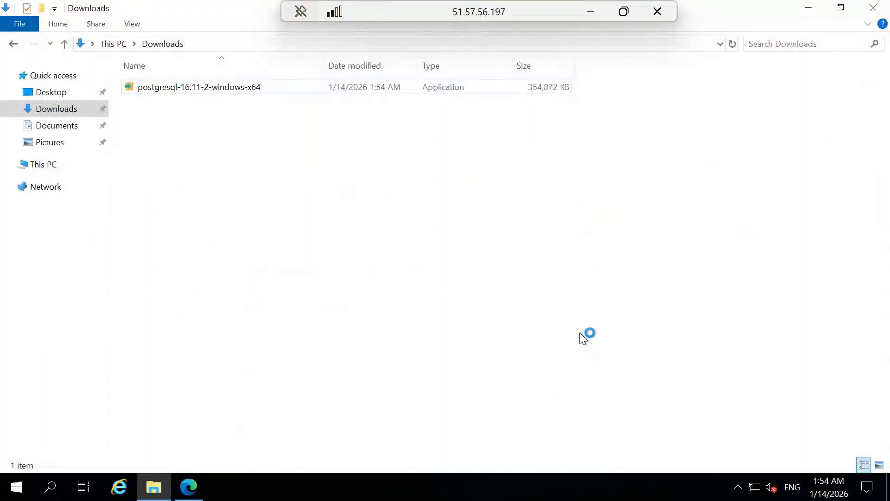
# Open Task Manager in detailed view, check the CPU performance page, then minimize it
pyautogui.rightClick(542, 485)
pyautogui.click(567, 416)
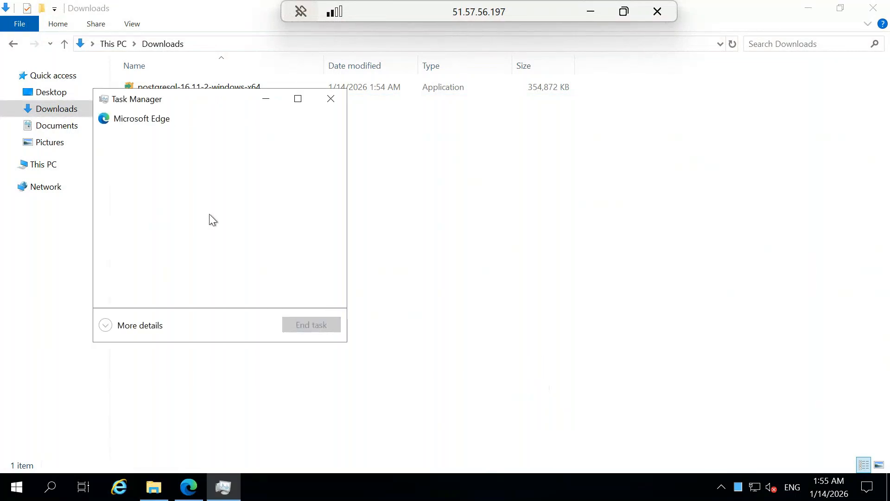
pyautogui.click(141, 327)
pyautogui.click(162, 133)
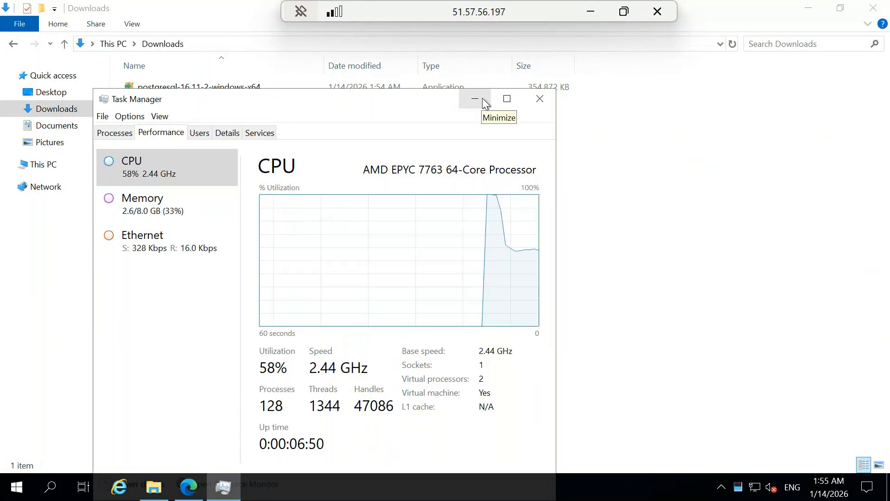
pyautogui.click(481, 97)
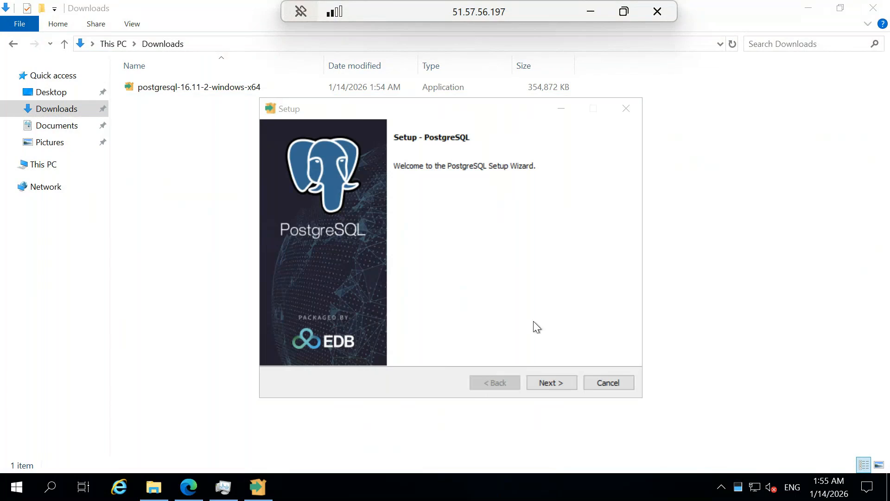
# Advance past the welcome page and confirm in File Explorer that New Volume (F:) is empty
pyautogui.click(557, 383)
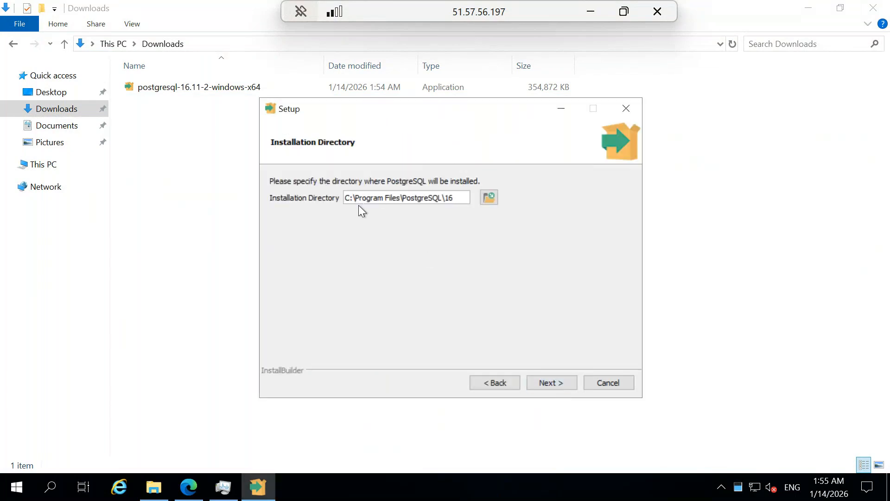
pyautogui.click(158, 477)
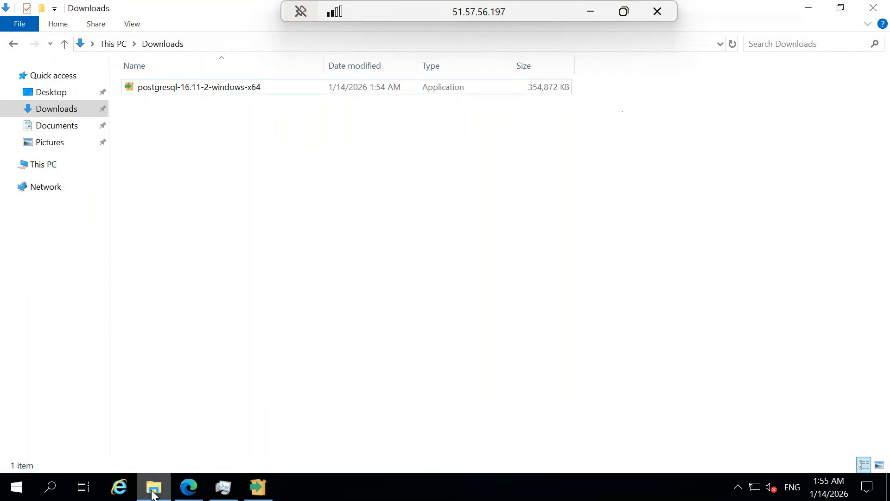
pyautogui.click(57, 164)
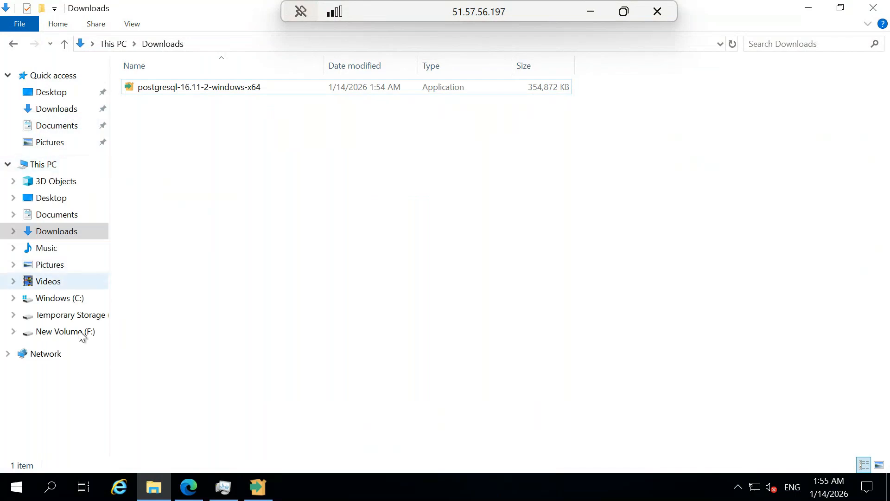
pyautogui.click(95, 334)
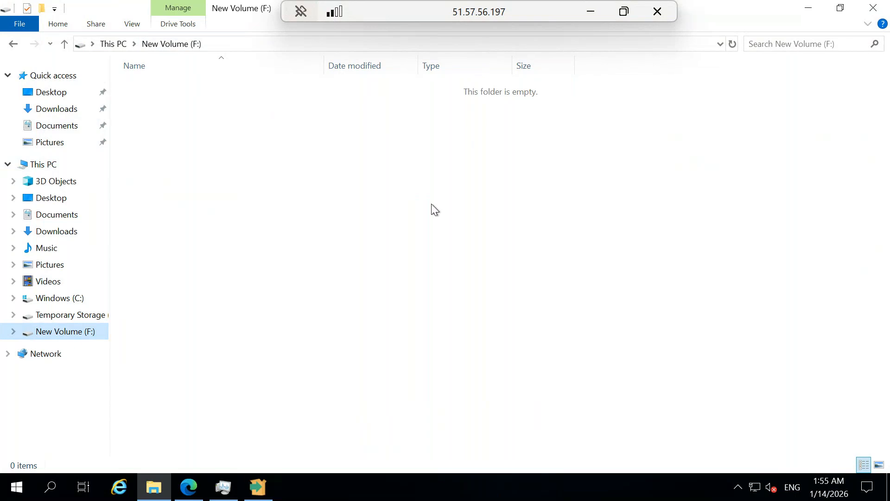
# Change the installation directory's drive letter from C to F for F:\Program Files\PostgreSQL\16
pyautogui.click(271, 482)
pyautogui.click(348, 198)
pyautogui.press('BackSpace')
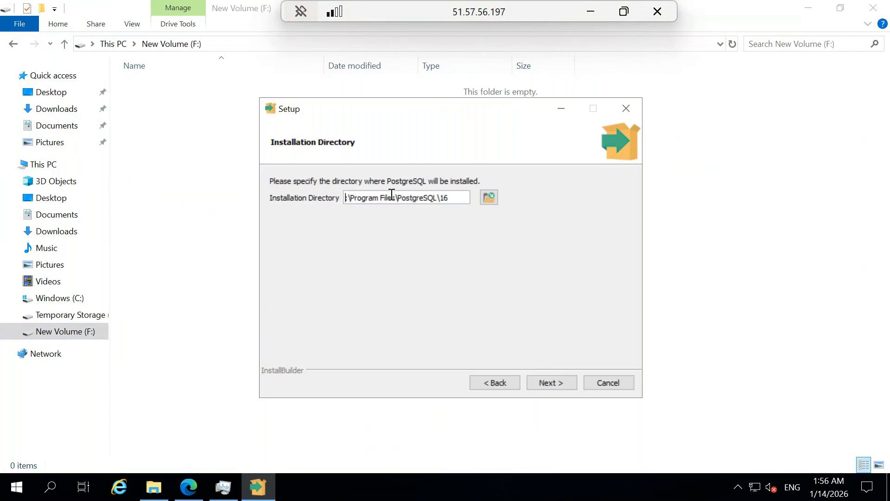
pyautogui.write('F')
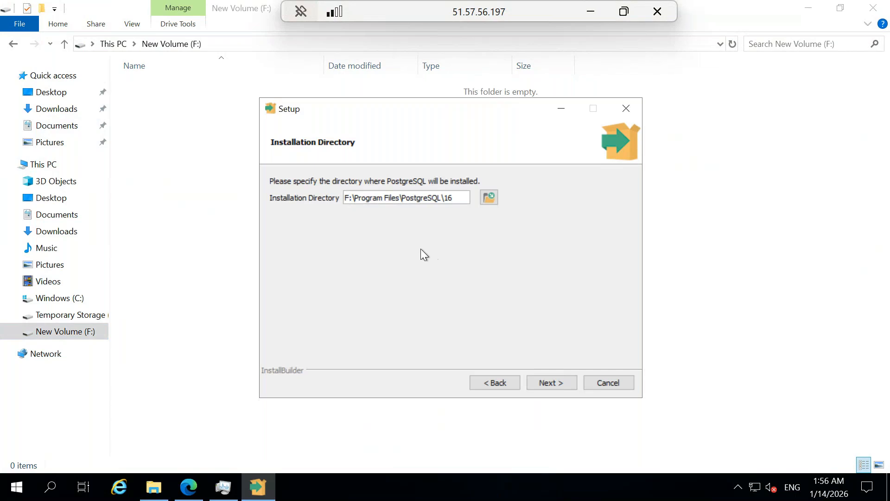
pyautogui.doubleClick(448, 197)
# Accept F:\Program Files\PostgreSQL\16 and continue to the Select Components page
pyautogui.click(551, 377)
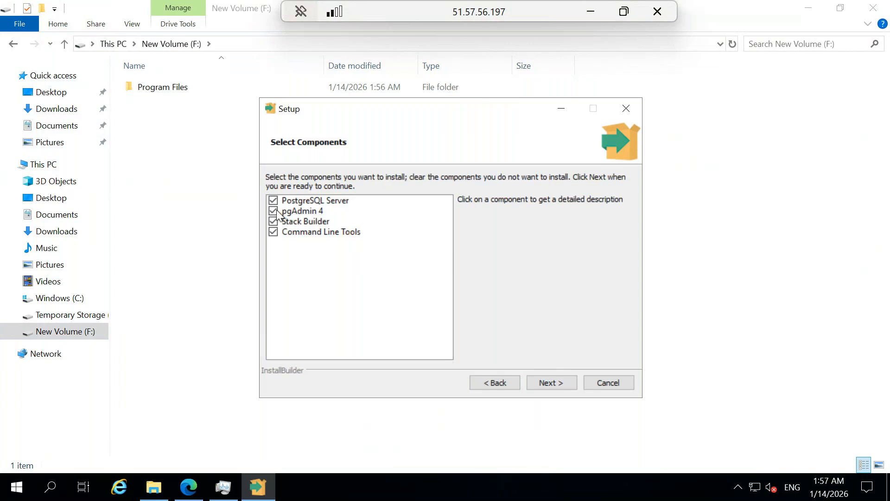
# Search Edge for 'pgadmin 4' and open the pgAdmin 4 (Windows) download page
pyautogui.click(193, 480)
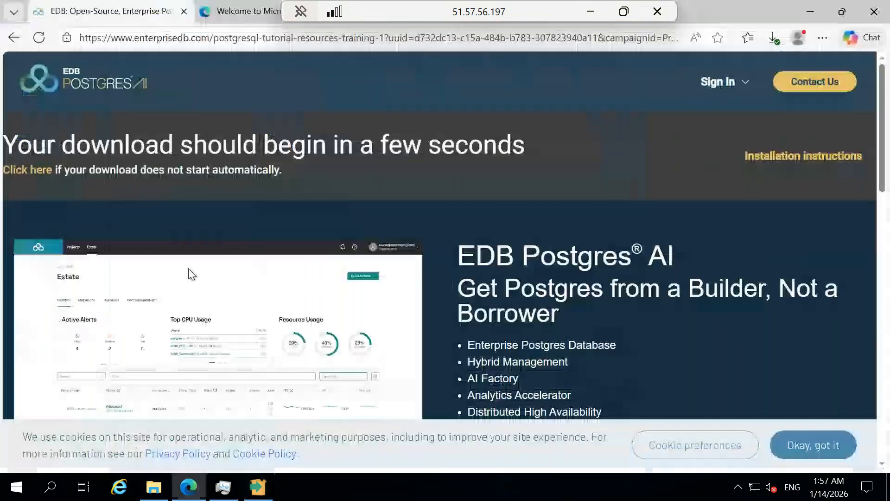
pyautogui.click(232, 16)
pyautogui.click(220, 38)
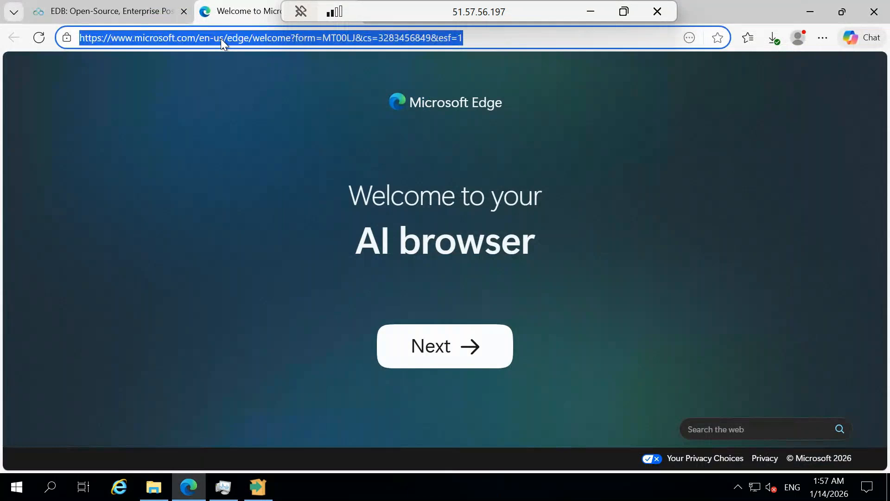
pyautogui.write('pgadmin')
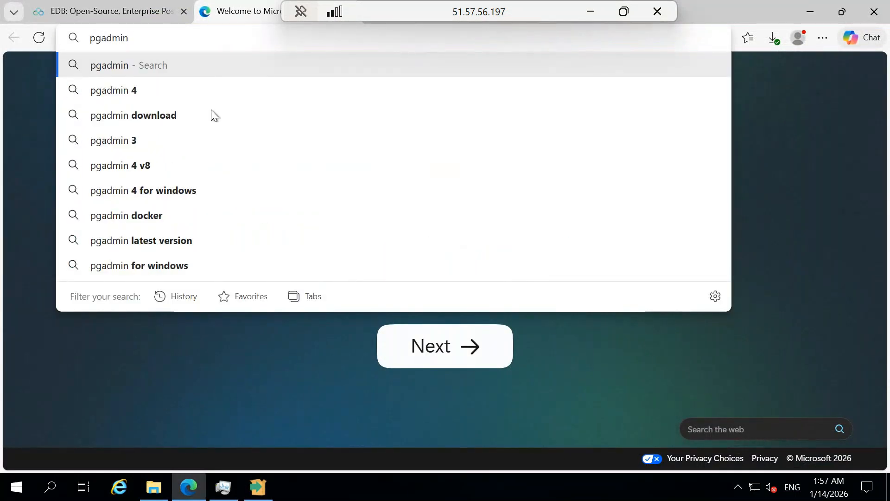
pyautogui.click(179, 95)
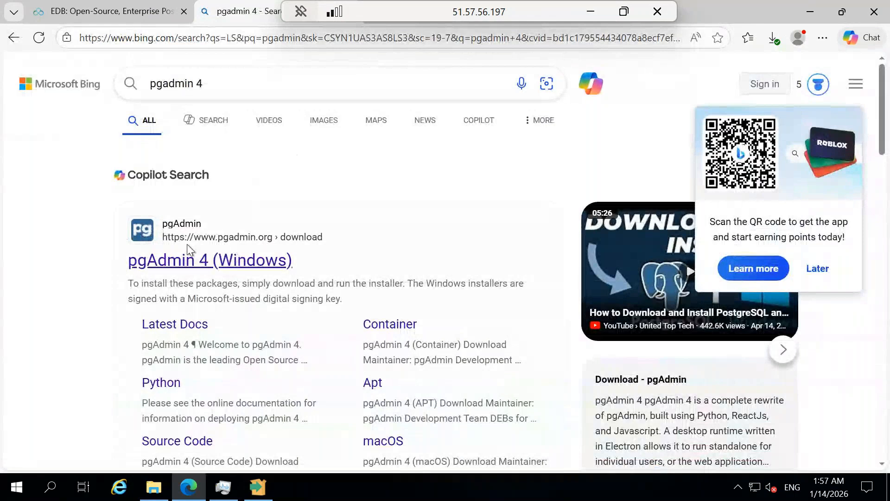
pyautogui.click(241, 262)
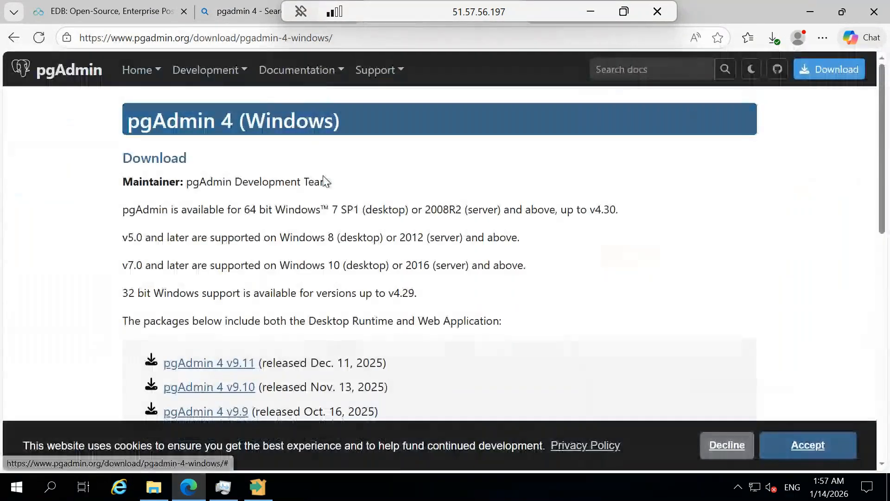
pyautogui.click(268, 489)
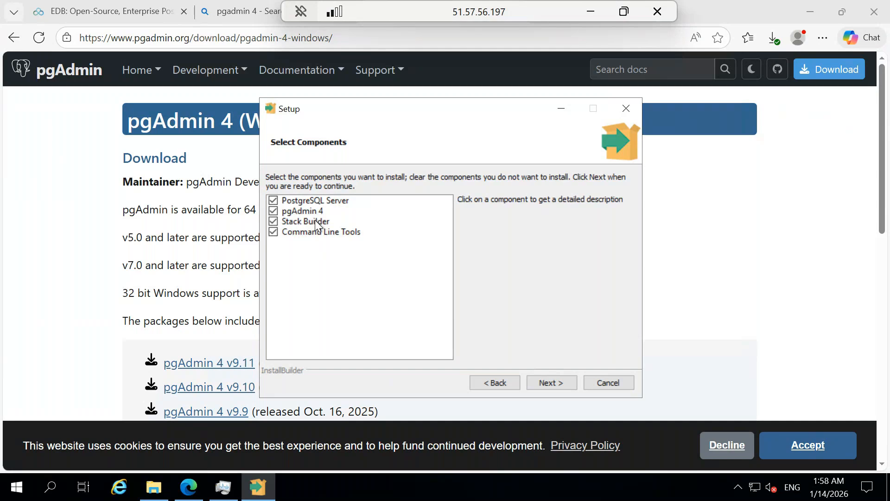
# Check the pgadmin 4 search results, then read the Stack Builder and Command Line Tools descriptions
pyautogui.click(229, 15)
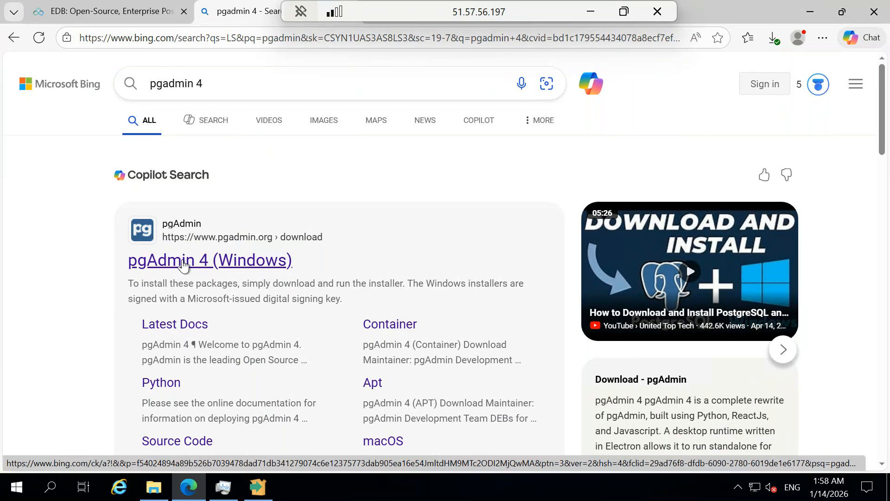
pyautogui.click(255, 485)
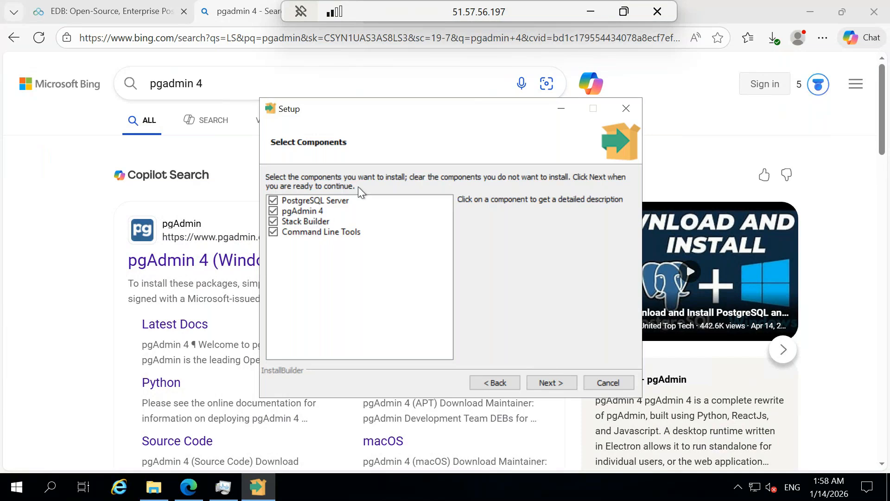
pyautogui.click(317, 222)
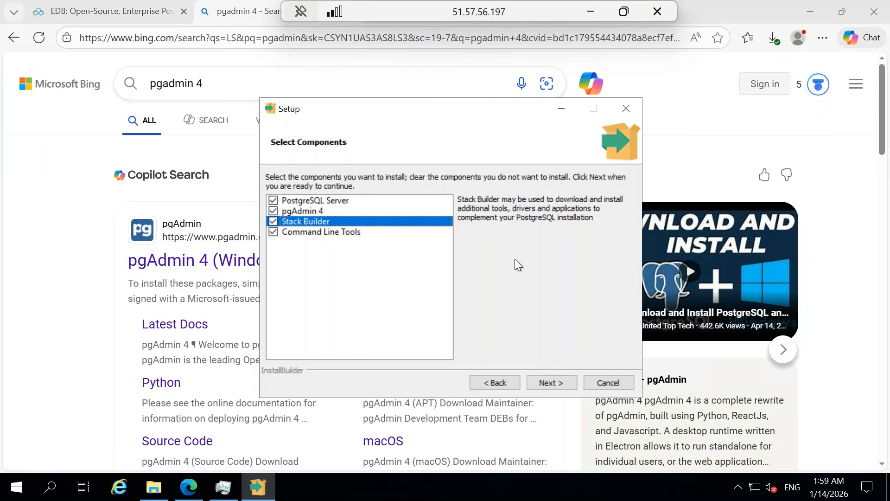
pyautogui.click(356, 233)
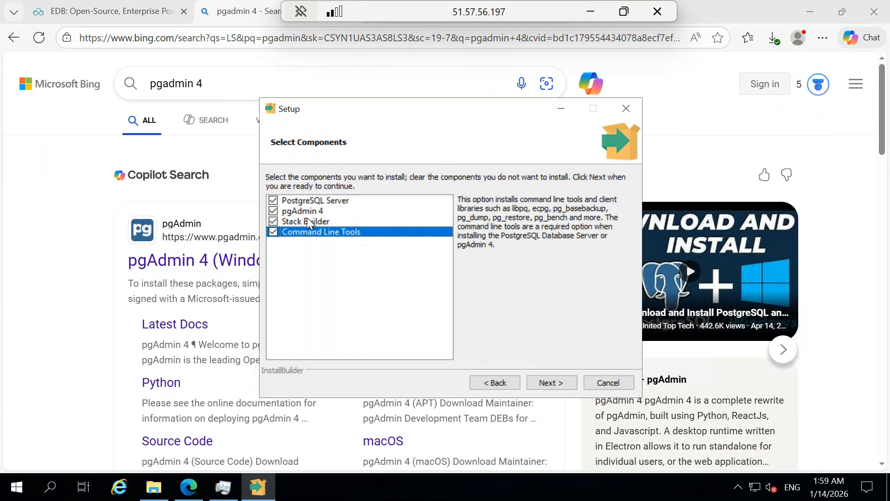
pyautogui.click(347, 224)
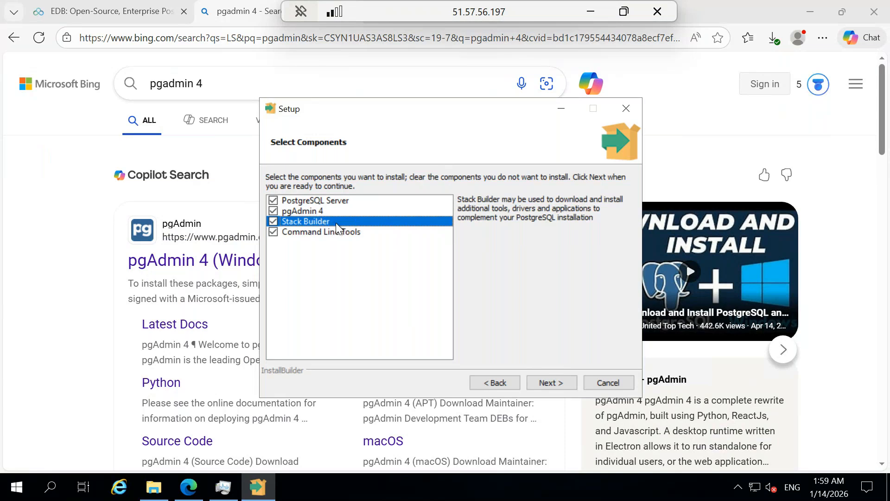
# Keep all four components checked, including Command Line Tools, and continue to the data directory
pyautogui.click(343, 233)
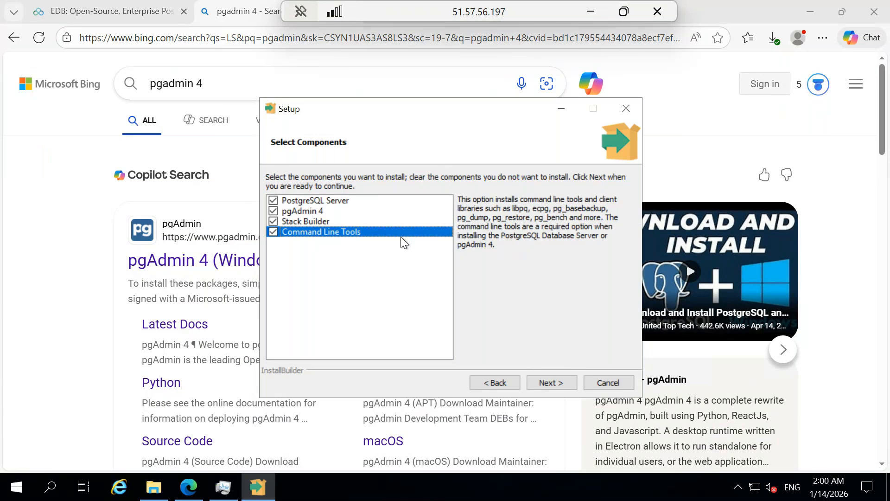
pyautogui.click(552, 383)
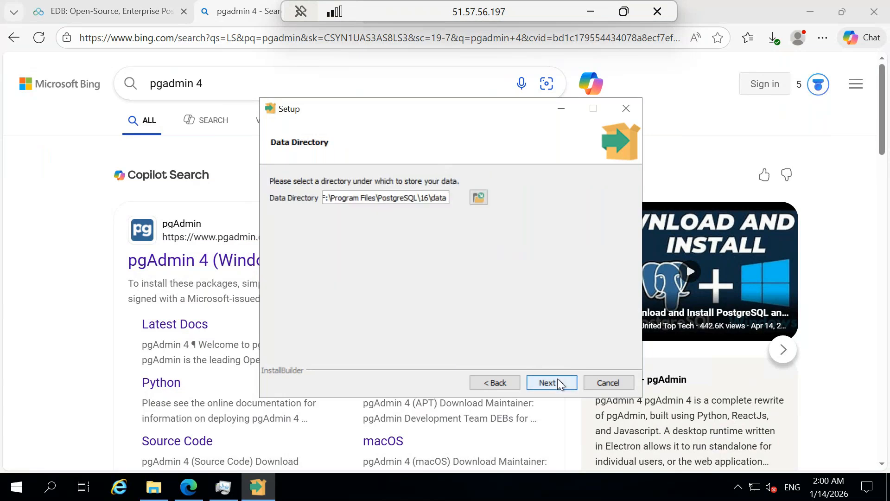
# Keep the default data directory F:\Program Files\PostgreSQL\16\data
pyautogui.click(335, 198)
pyautogui.moveTo(424, 197); pyautogui.dragTo(429, 198)
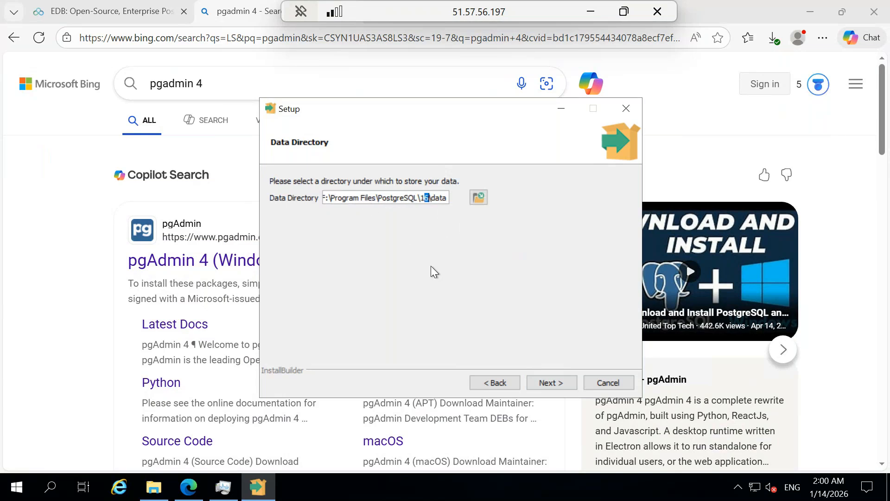
pyautogui.click(549, 379)
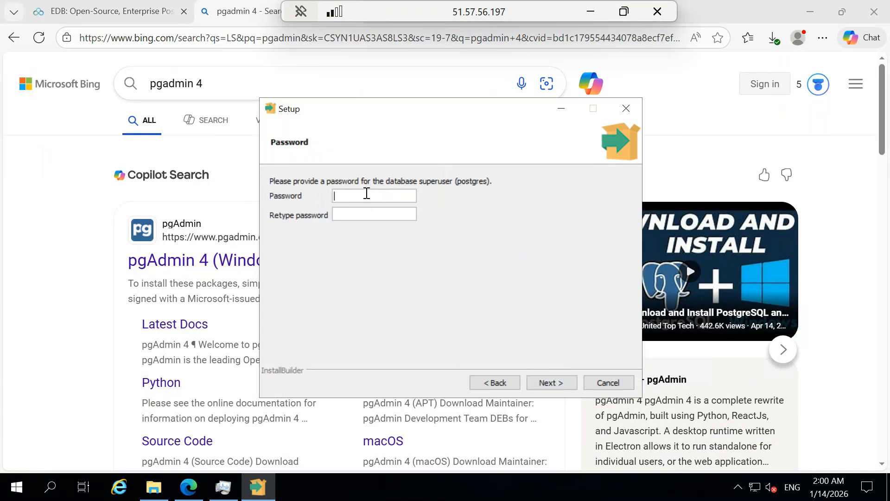
# Set and confirm the postgres superuser password, then minimize the Remote Desktop window
pyautogui.write('•••••••••••')
pyautogui.press('Tab')
pyautogui.write('•••••••••••')
pyautogui.click(552, 376)
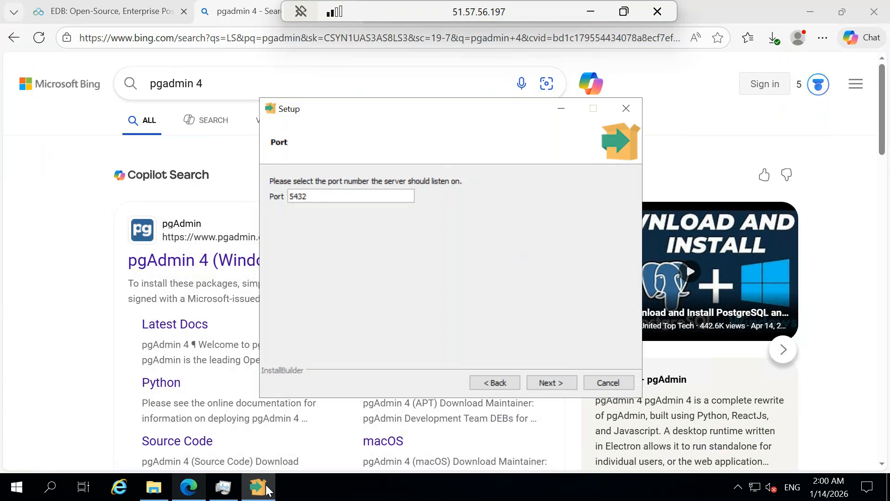
pyautogui.click(587, 11)
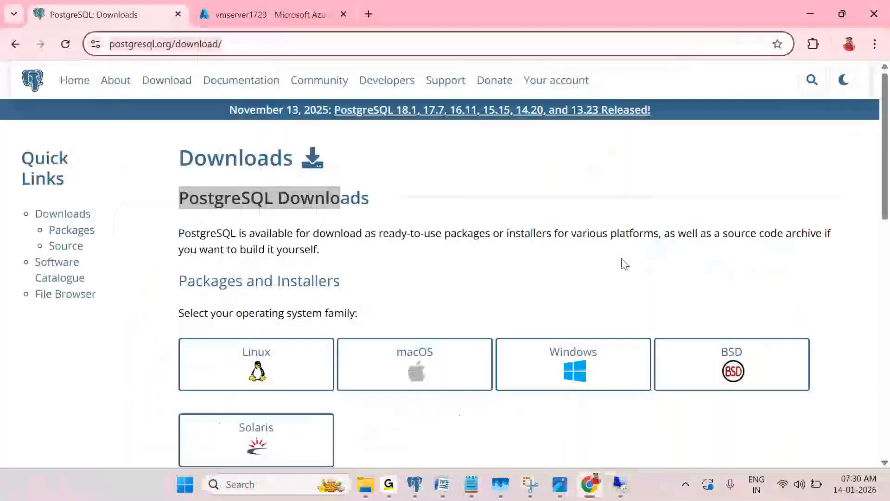
# View the Postgres migration diagram screenshot in Photos, then return to the Remote Desktop session
pyautogui.moveTo(559, 483)
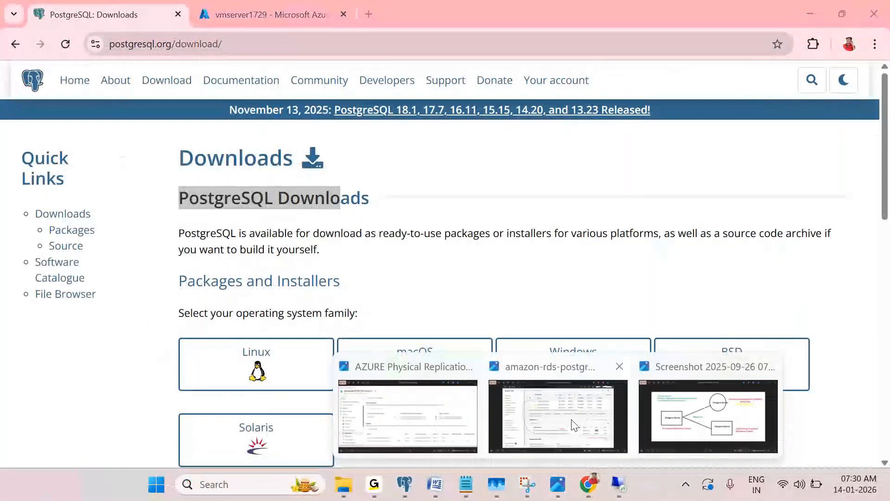
pyautogui.click(708, 417)
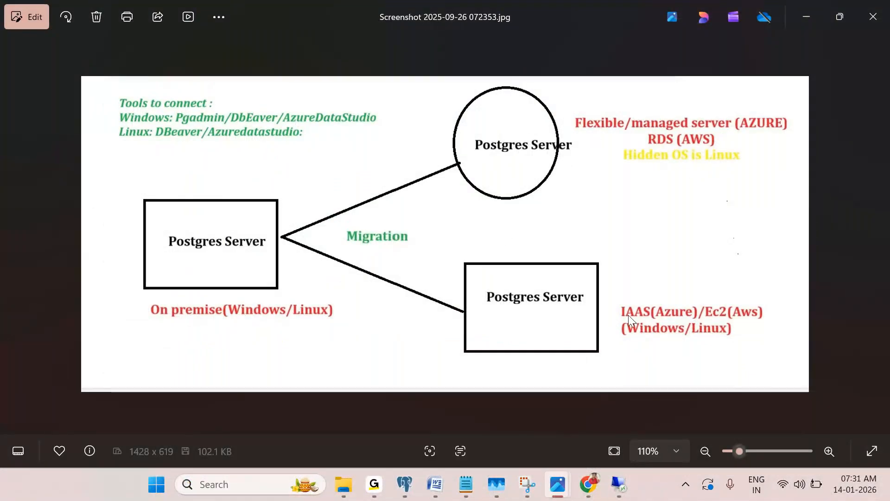
pyautogui.click(617, 483)
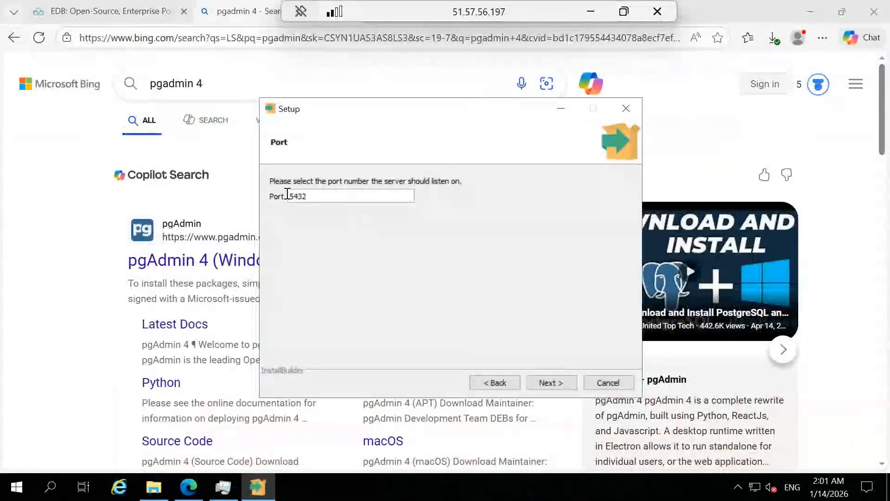
# Keep port 5432 and leave the database cluster locale at DEFAULT
pyautogui.click(288, 196)
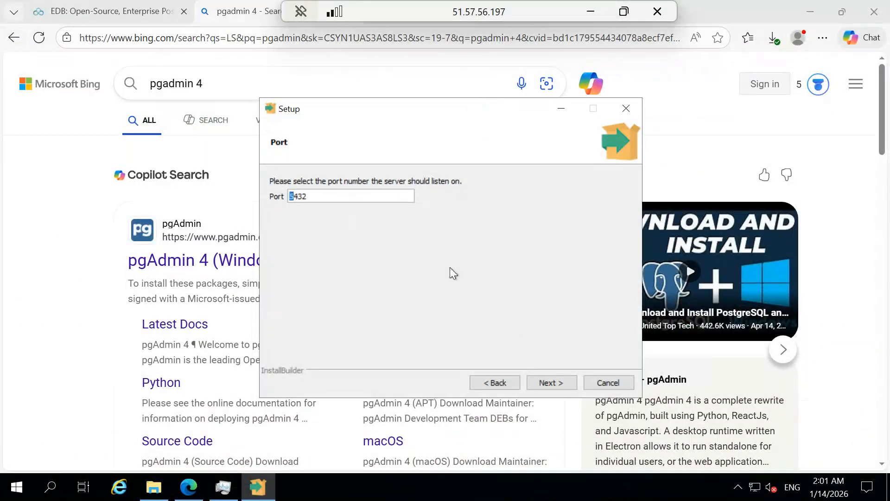
pyautogui.click(551, 382)
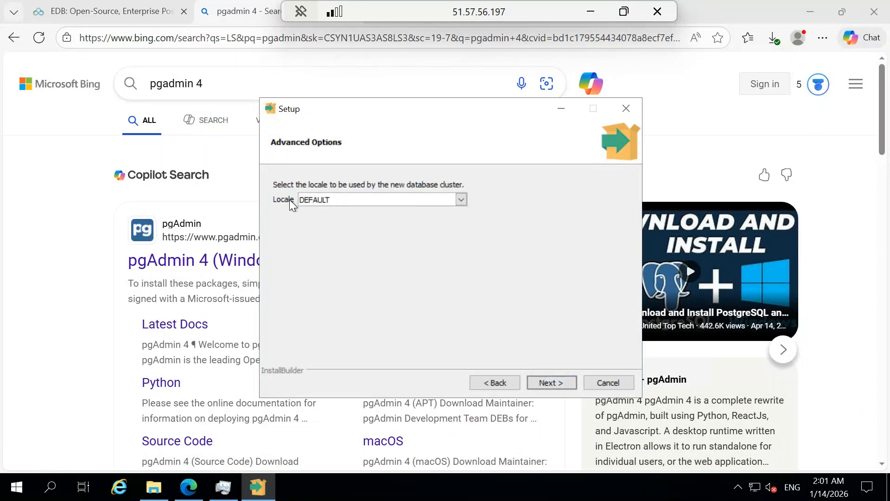
pyautogui.click(461, 201)
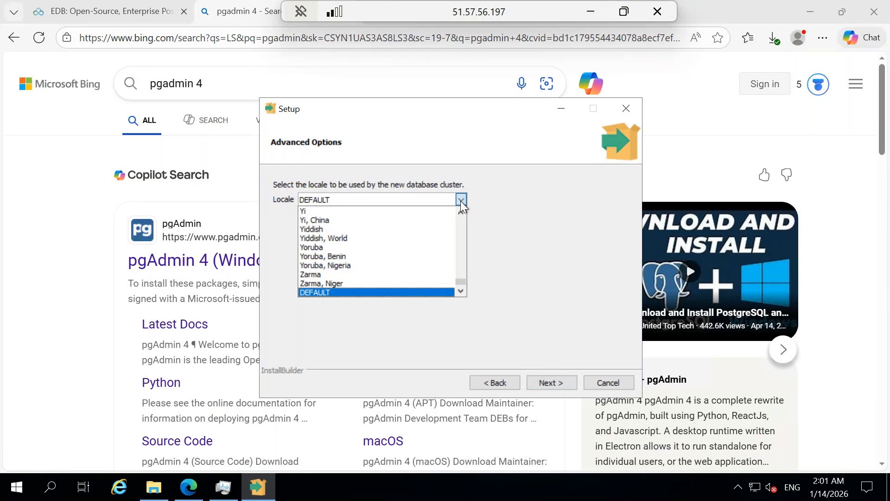
pyautogui.click(498, 221)
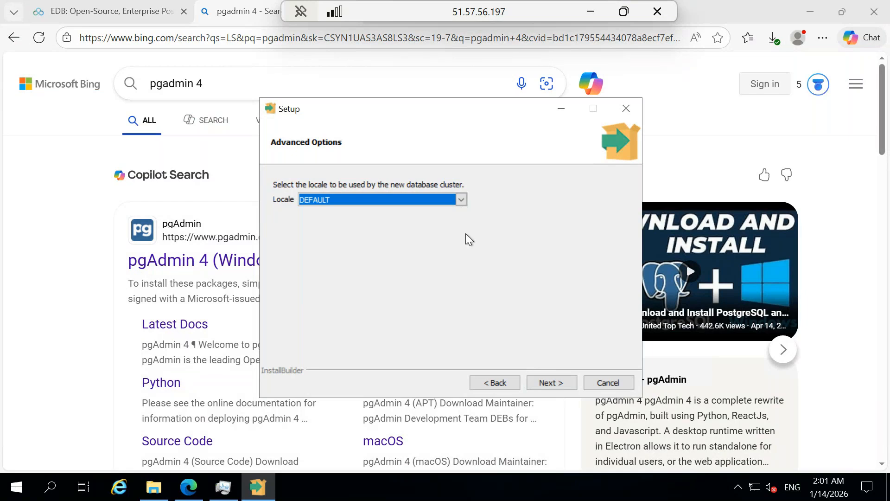
# Review the summary's superuser, port, data directory and server installation directory
pyautogui.click(564, 381)
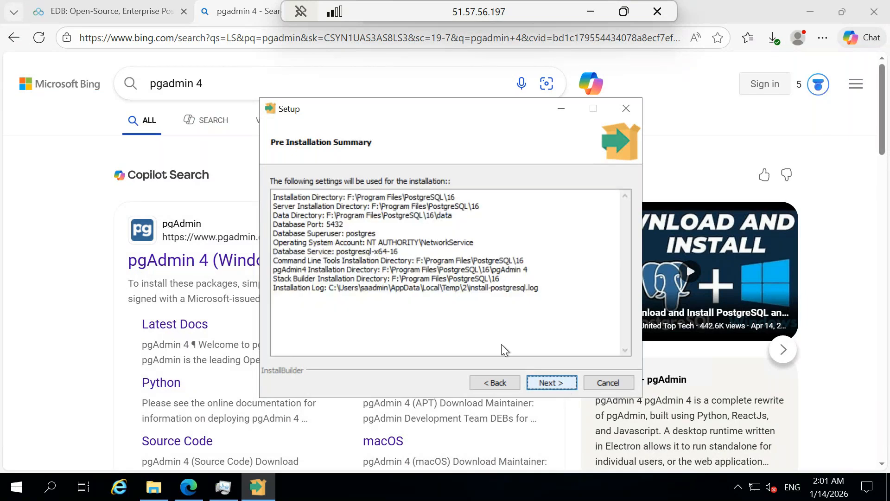
pyautogui.moveTo(283, 197); pyautogui.dragTo(371, 276)
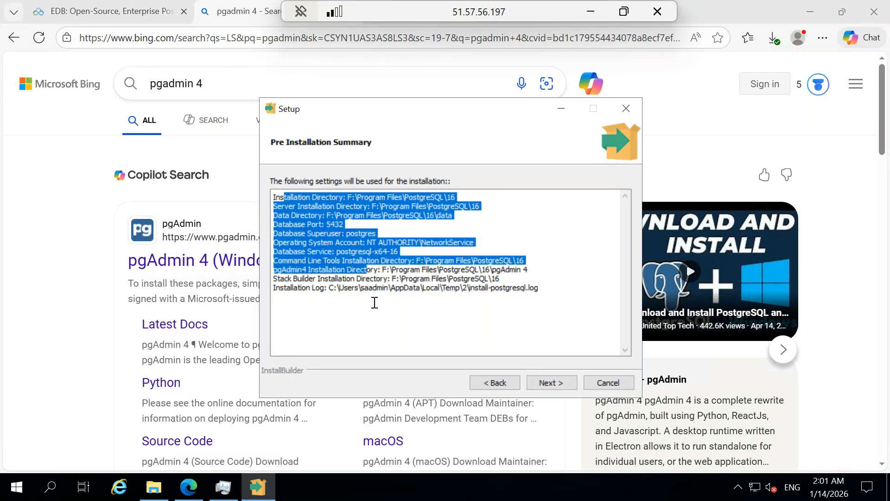
pyautogui.click(374, 301)
pyautogui.moveTo(377, 234); pyautogui.dragTo(320, 231)
pyautogui.moveTo(457, 216); pyautogui.dragTo(329, 213)
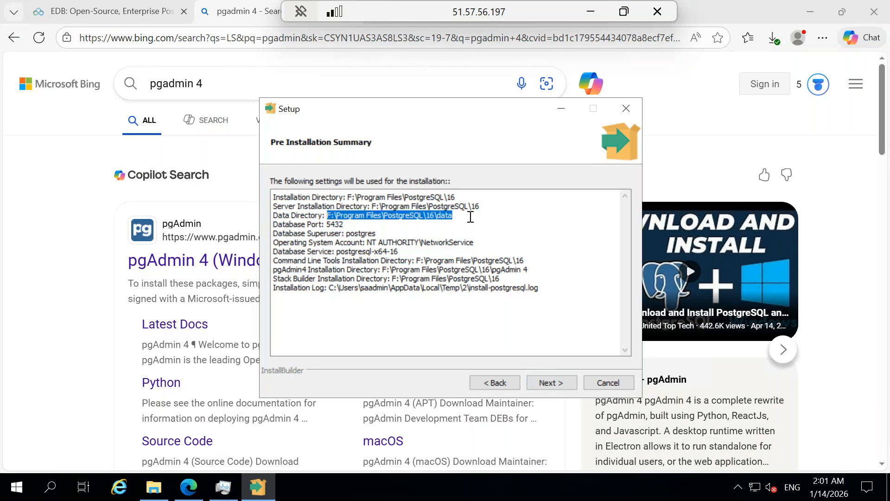
pyautogui.moveTo(479, 206); pyautogui.dragTo(445, 206)
# Review the pgAdmin 4 and Stack Builder directories, then continue to Ready to Install
pyautogui.click(351, 288)
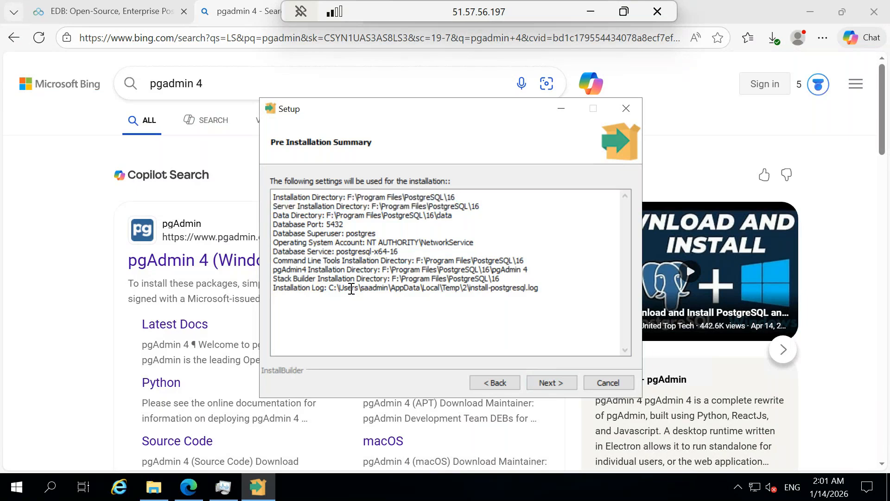
pyautogui.moveTo(297, 270); pyautogui.dragTo(436, 269)
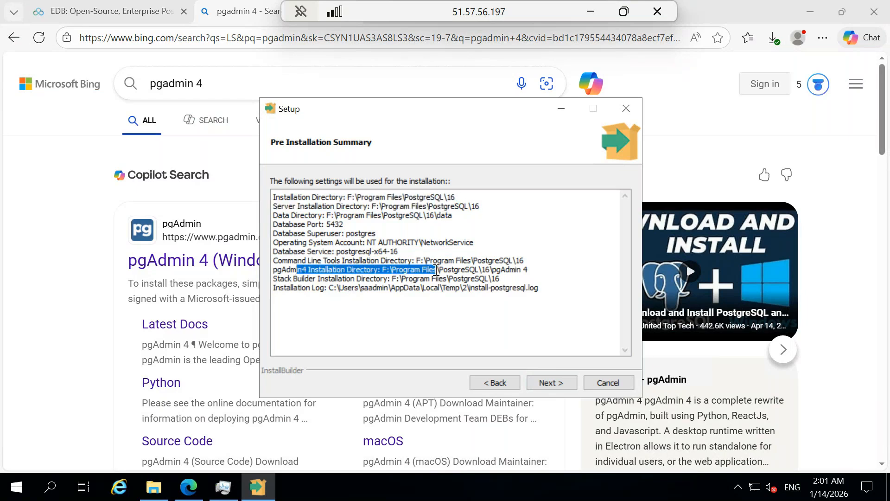
pyautogui.moveTo(500, 278); pyautogui.dragTo(294, 278)
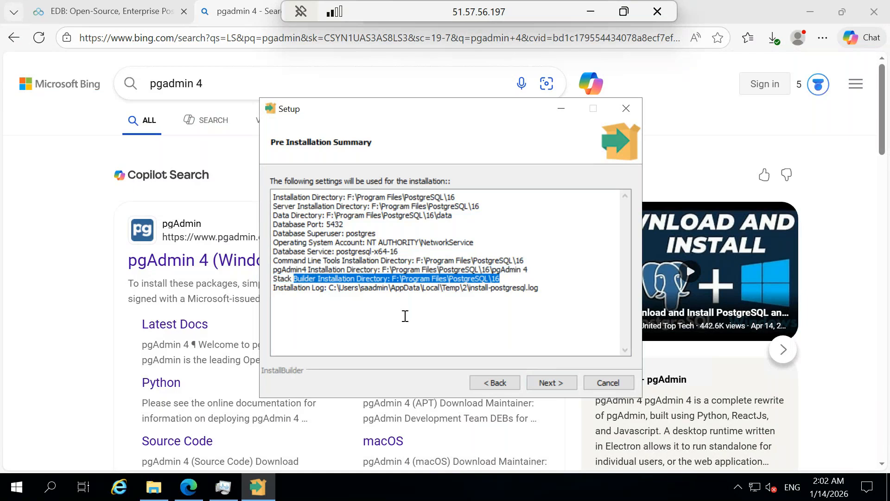
pyautogui.click(404, 316)
pyautogui.moveTo(538, 288); pyautogui.dragTo(273, 190)
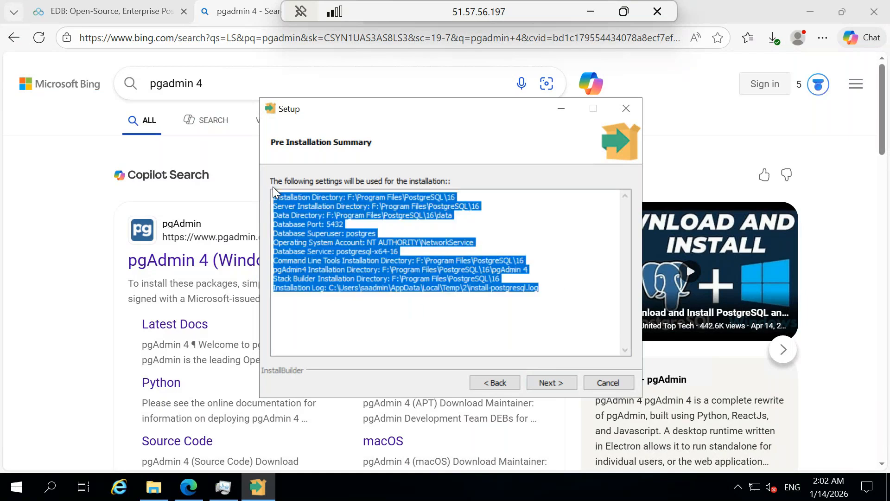
pyautogui.click(552, 382)
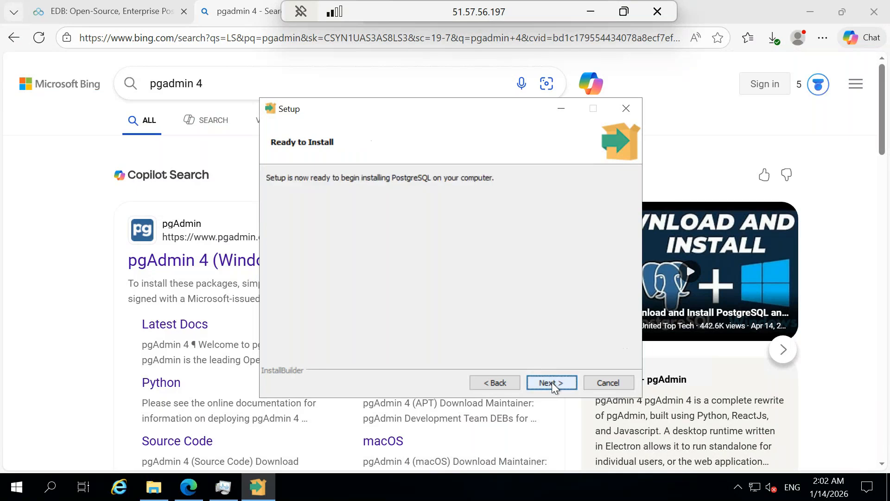
# Start the PostgreSQL installation and check CPU load in Task Manager's Performance view
pyautogui.click(551, 382)
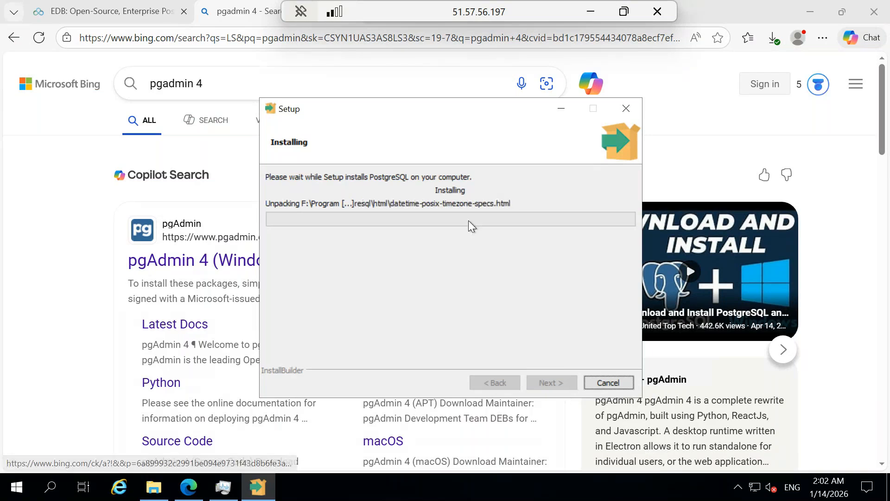
pyautogui.rightClick(453, 489)
pyautogui.click(482, 424)
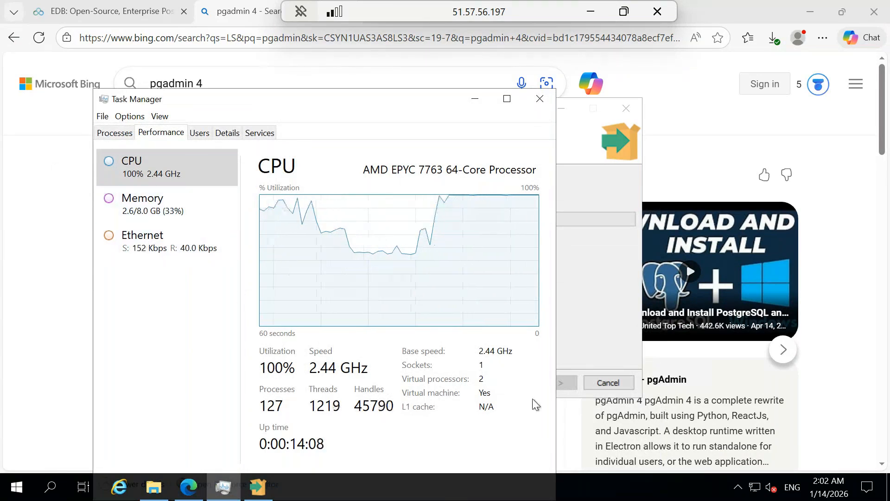
pyautogui.click(475, 101)
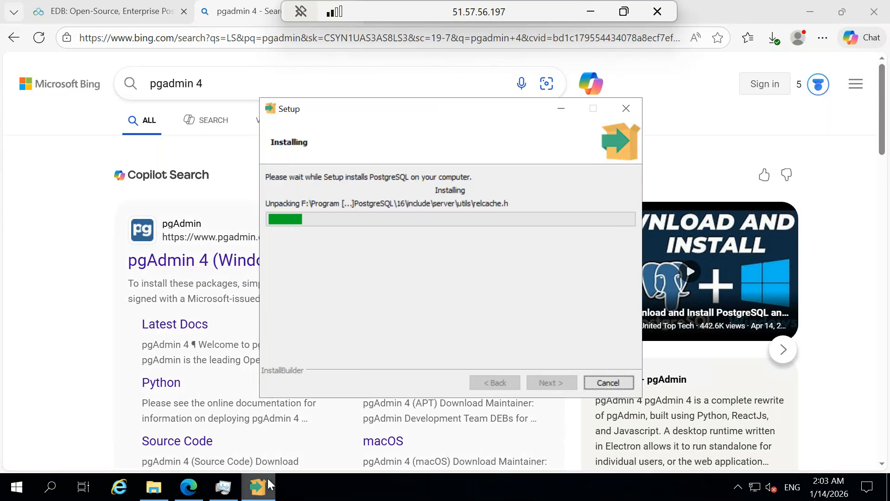
# Check CPU usage in Task Manager again mid-install, then minimize the Remote Desktop window
pyautogui.rightClick(383, 495)
pyautogui.click(410, 427)
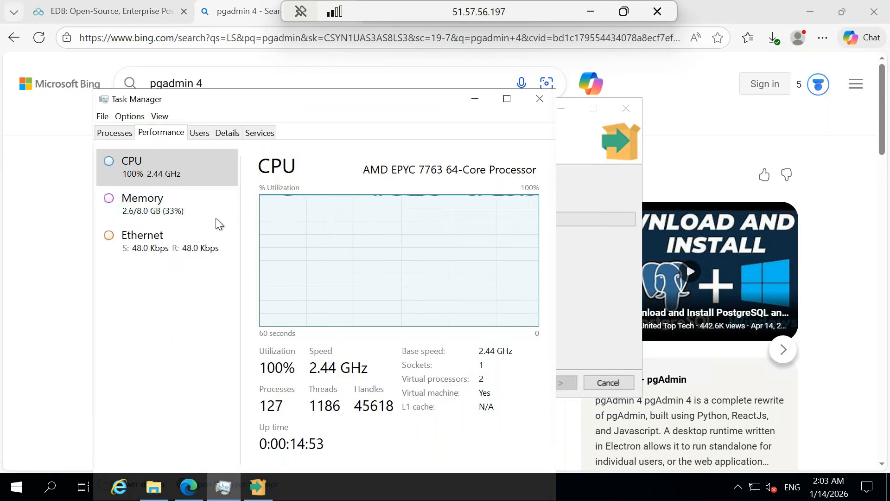
pyautogui.click(481, 98)
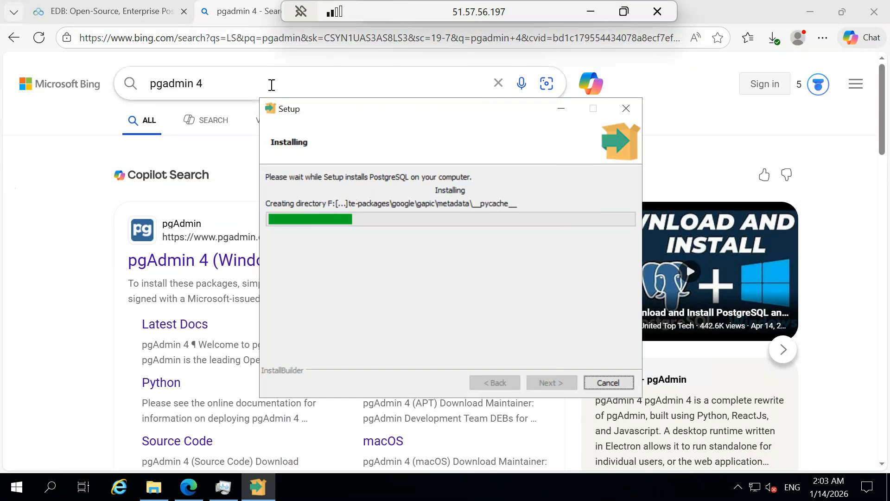
pyautogui.click(590, 9)
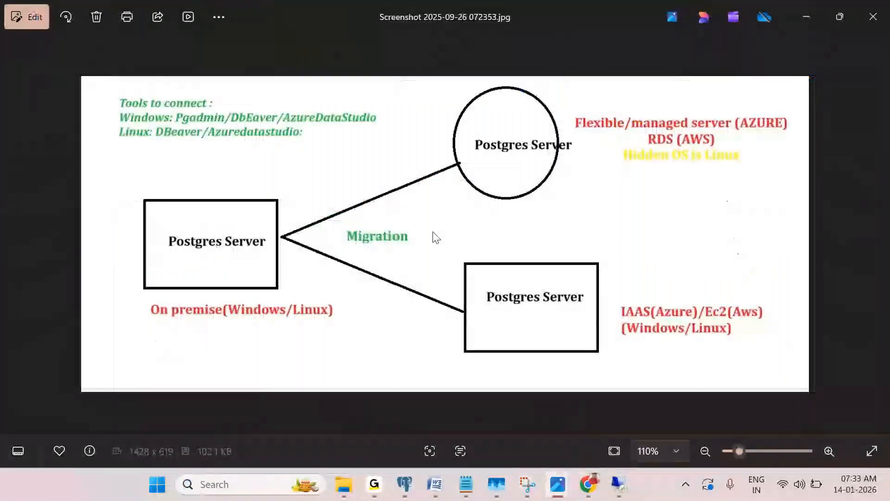
# Switch to the browser's vmserver1729 - Microsoft Azure tab showing the VM overview
pyautogui.click(592, 488)
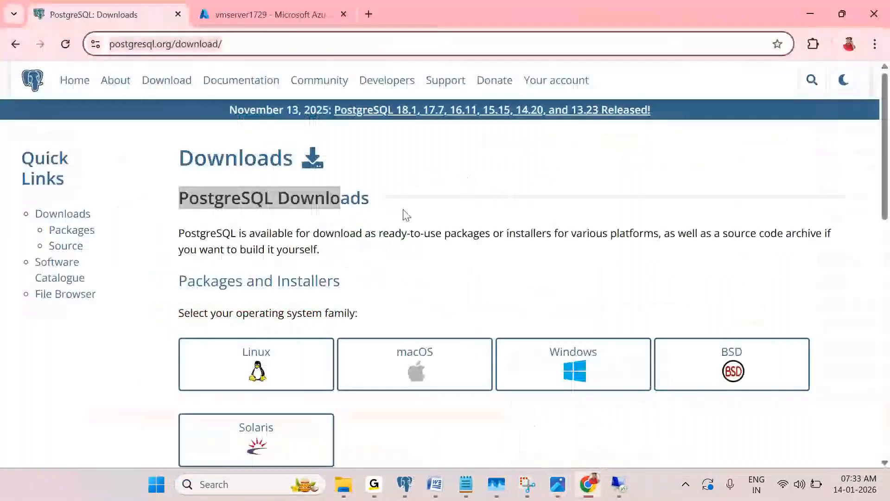
pyautogui.click(253, 14)
pyautogui.scroll(3, 318, 370)
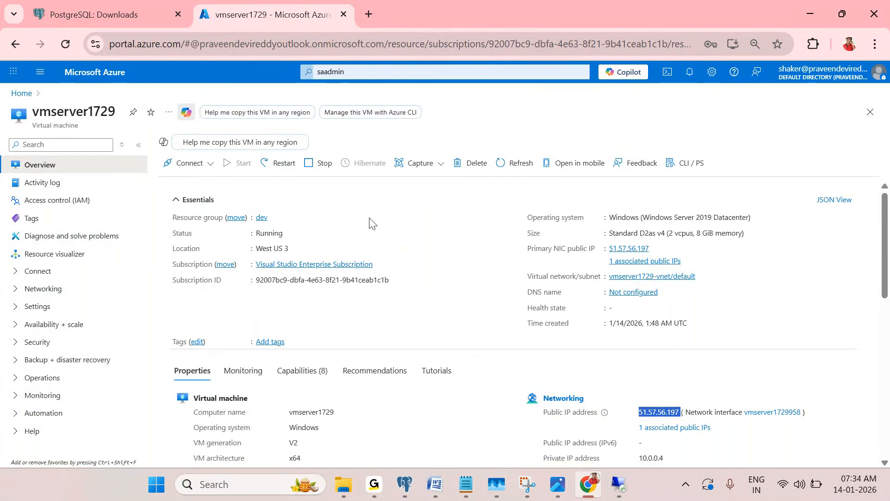
# Open Cost analysis under Cost Management for the dev resource group
pyautogui.click(262, 218)
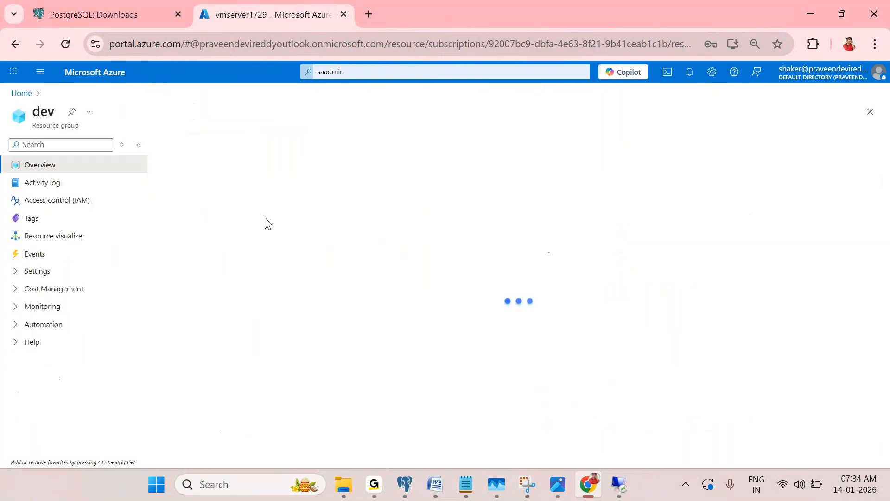
pyautogui.click(63, 291)
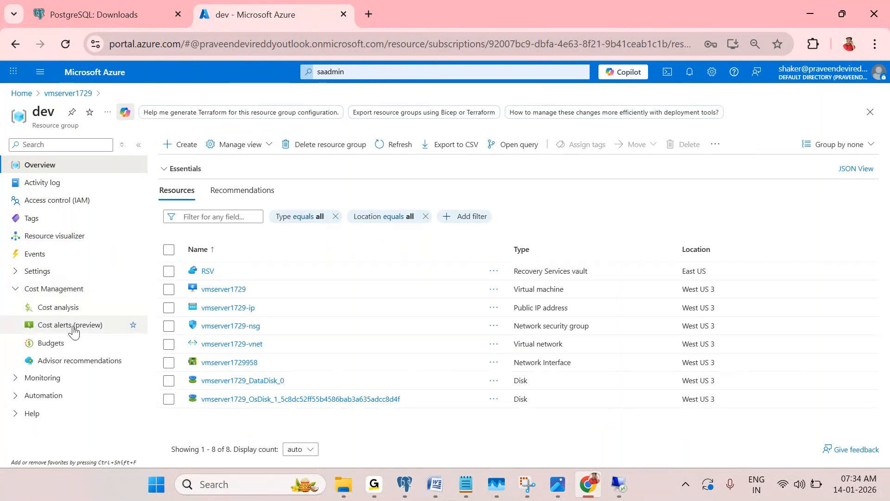
pyautogui.click(74, 306)
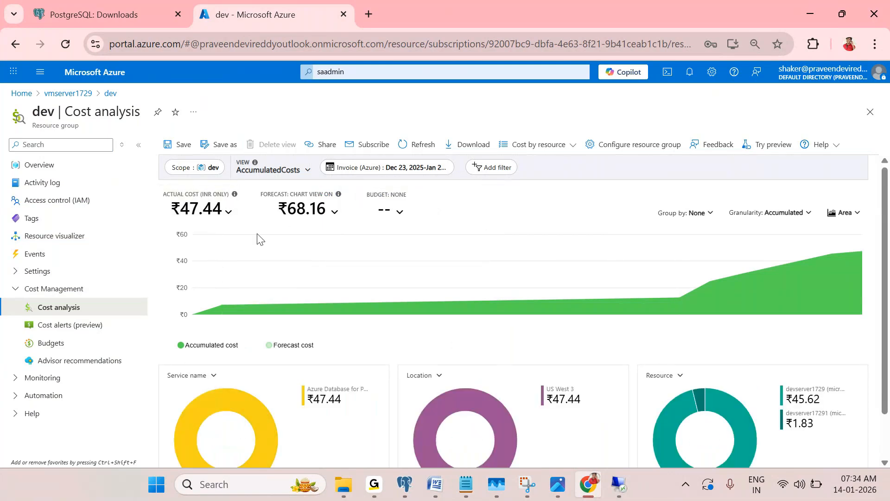
# Review the cost breakdown, noting devserver1729's 45.62 cost, then return to the Remote Desktop session
pyautogui.scroll(-1, 292, 274)
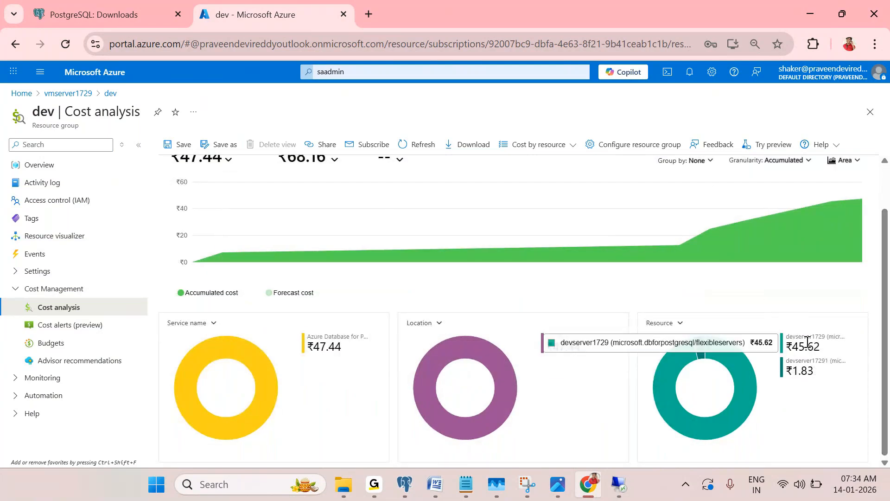
pyautogui.moveTo(792, 347); pyautogui.dragTo(819, 346)
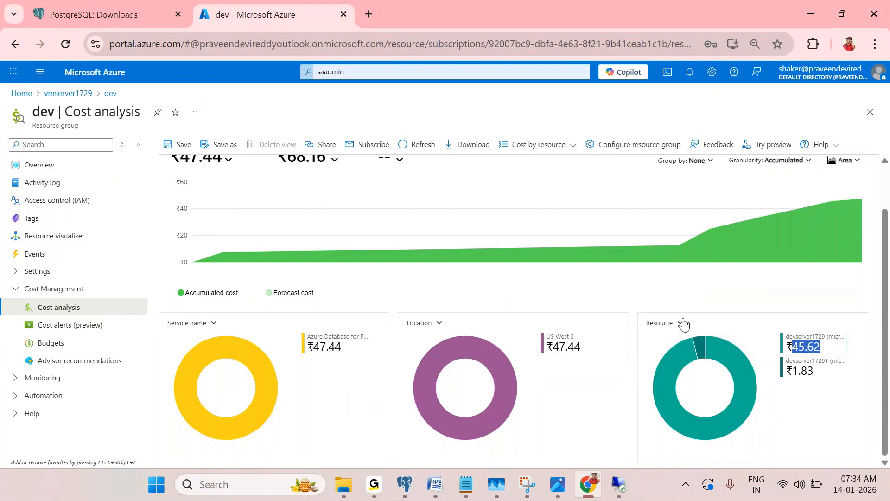
pyautogui.scroll(1, 684, 323)
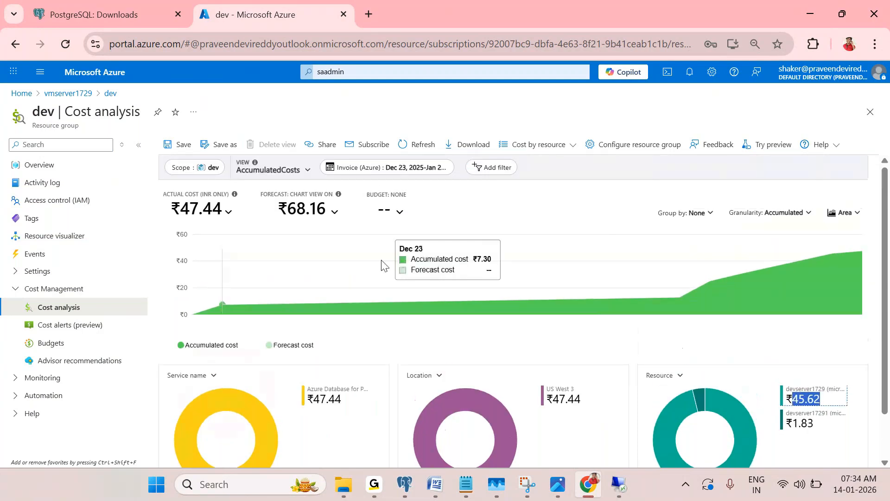
pyautogui.scroll(-1, 764, 371)
pyautogui.scroll(1, 579, 315)
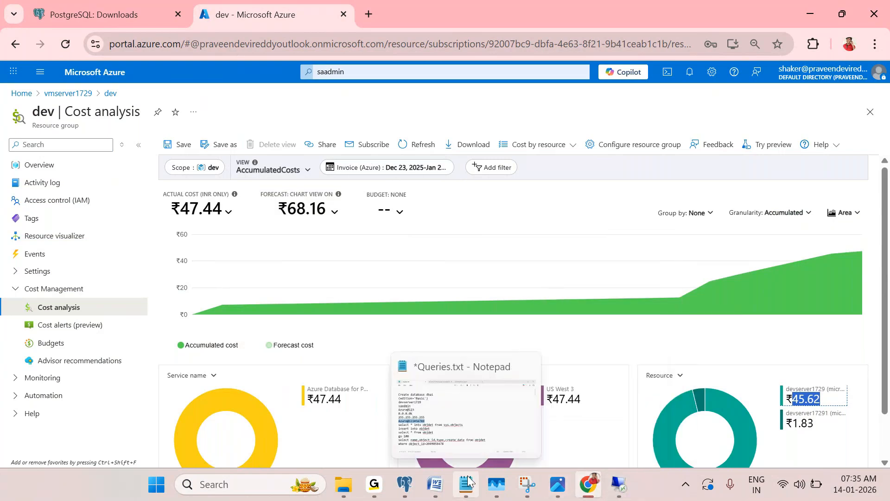
pyautogui.click(620, 484)
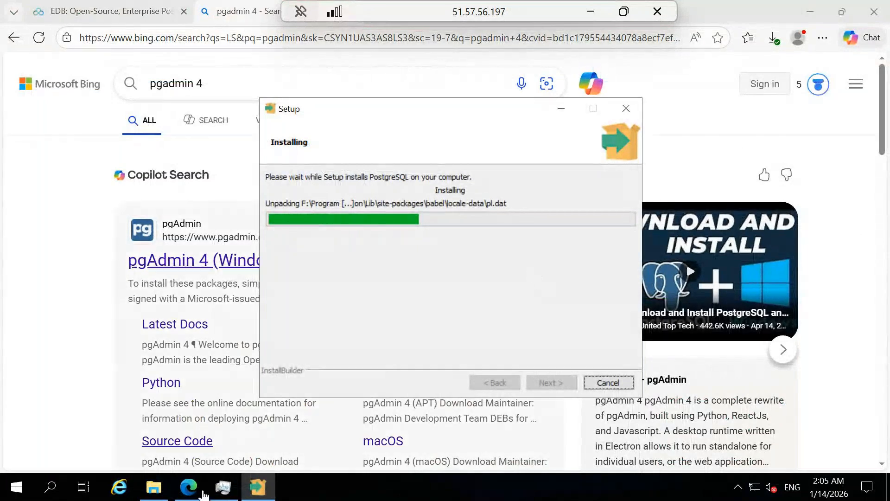
# Browse to Program Files > PostgreSQL > 16 > bin on drive F: in File Explorer
pyautogui.click(154, 487)
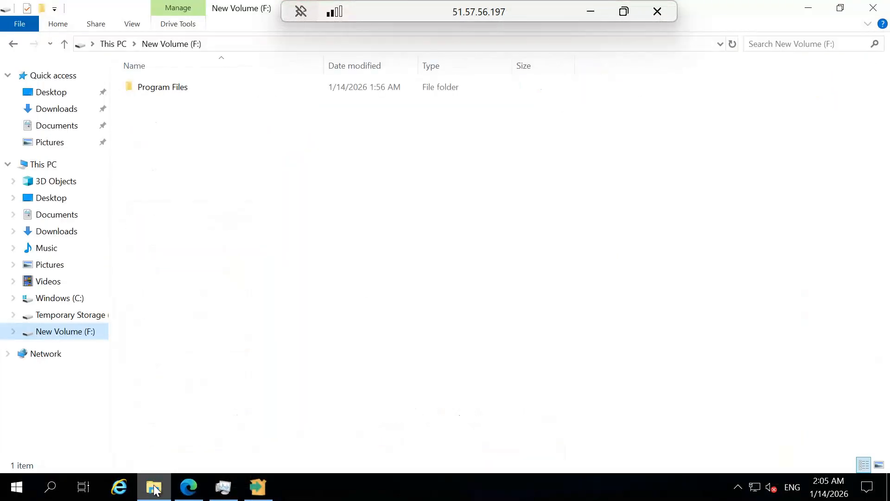
pyautogui.doubleClick(184, 93)
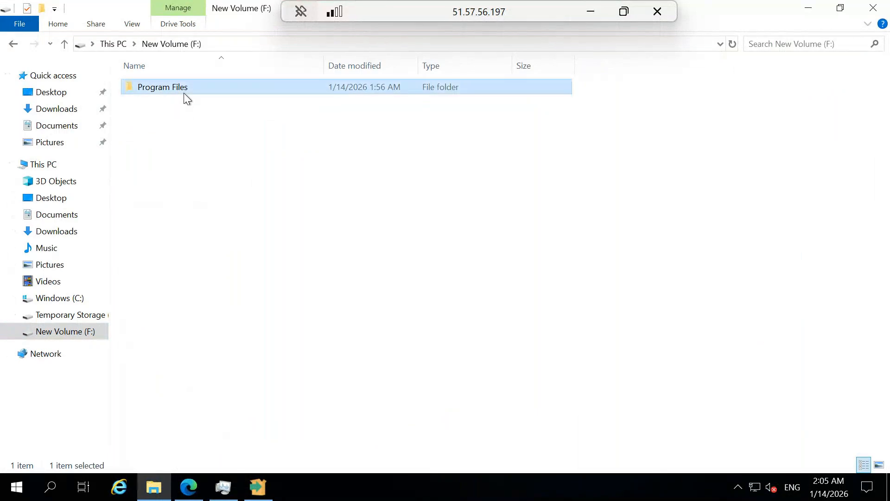
pyautogui.doubleClick(152, 90)
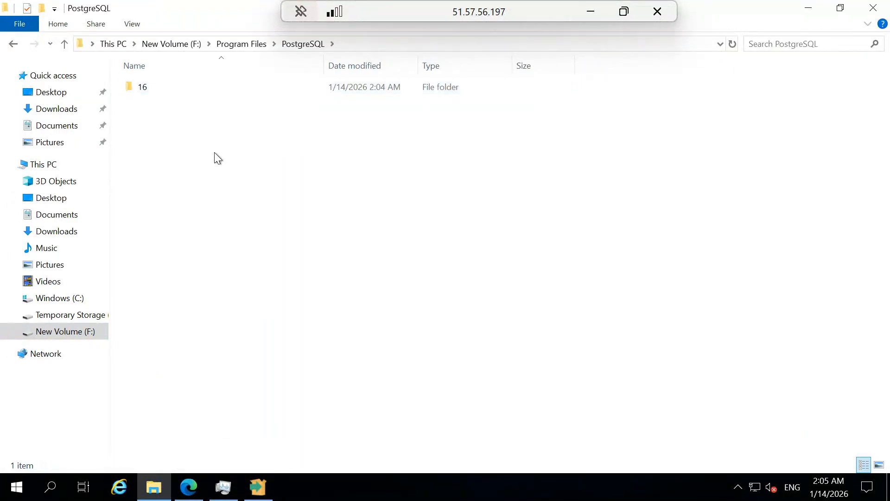
pyautogui.doubleClick(153, 88)
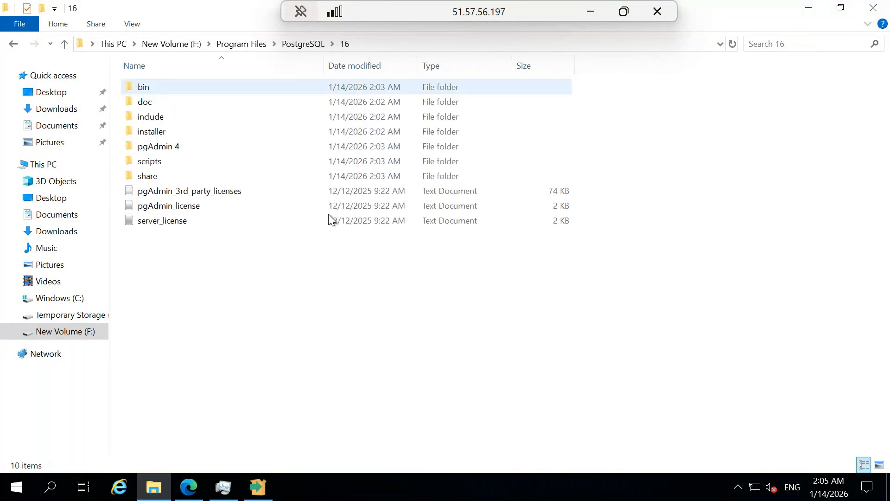
pyautogui.doubleClick(150, 88)
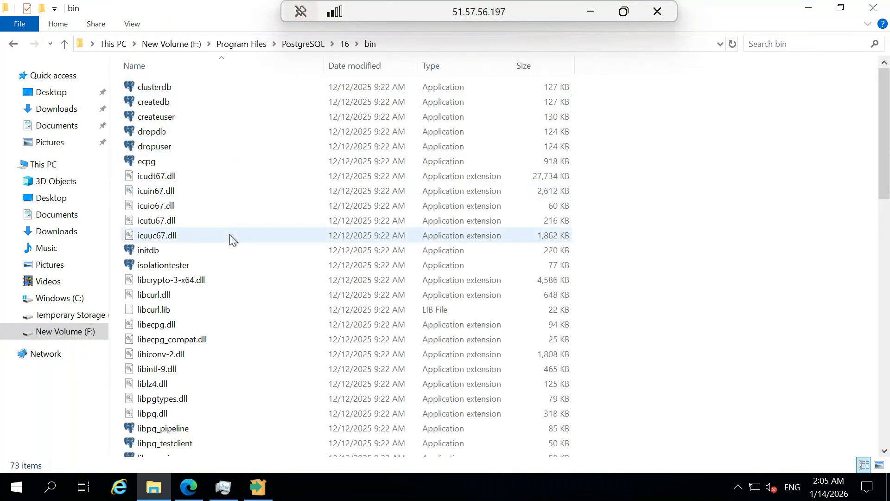
# Inspect pg_basebackup, pg_dump, pg_dumpall and initdb in the bin folder, then leave the remote session
pyautogui.scroll(-1, 230, 241)
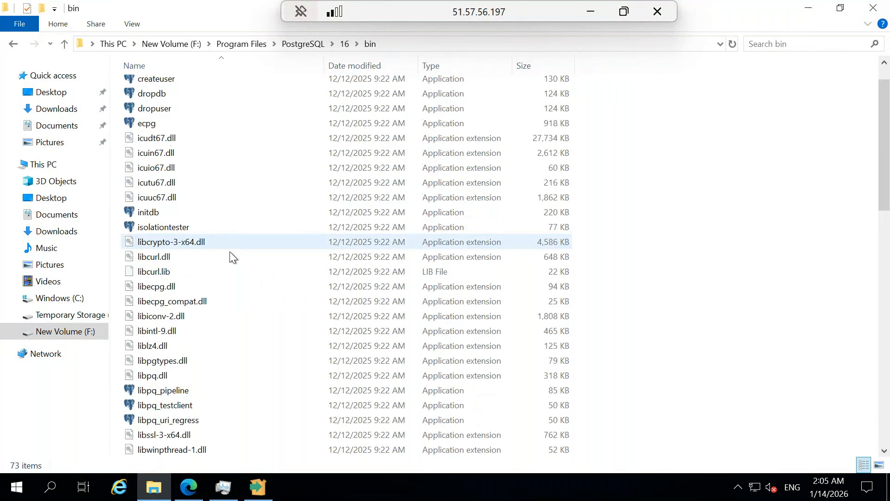
pyautogui.scroll(-6, 230, 251)
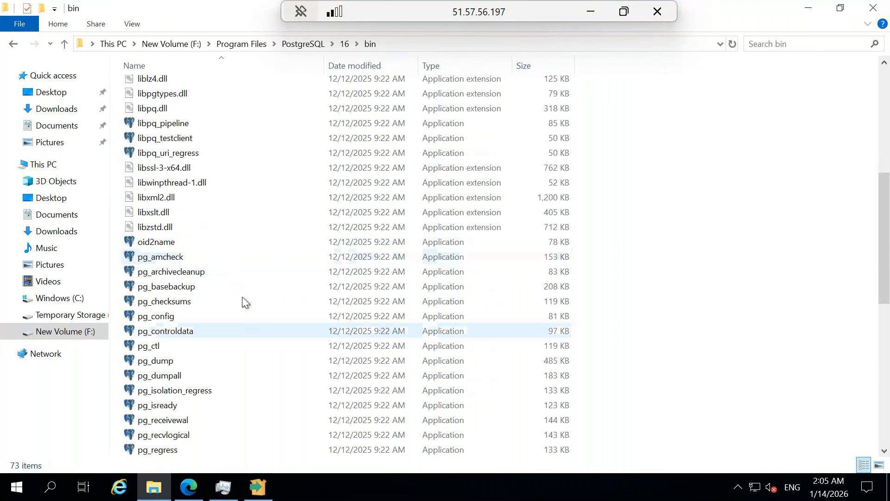
pyautogui.click(206, 290)
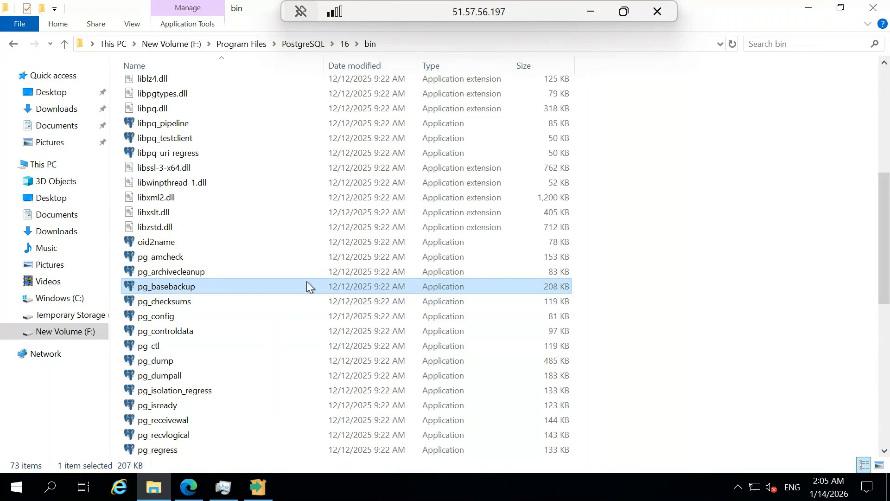
pyautogui.moveTo(307, 281)
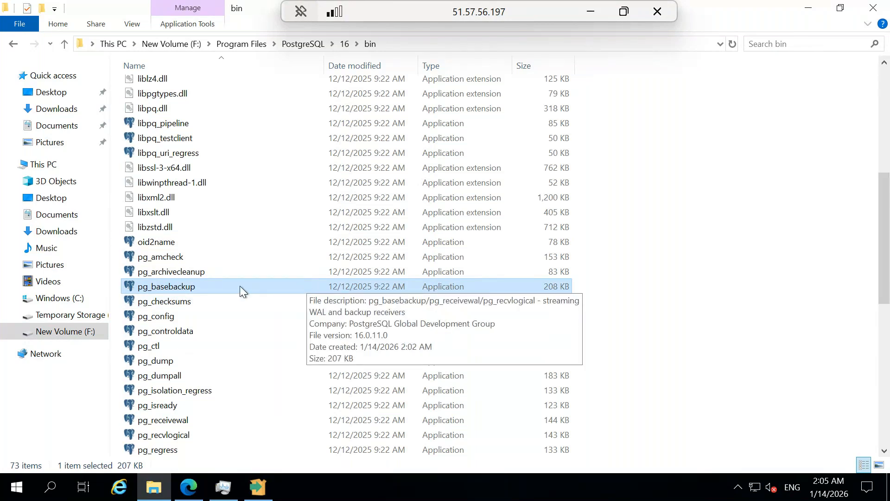
pyautogui.click(191, 360)
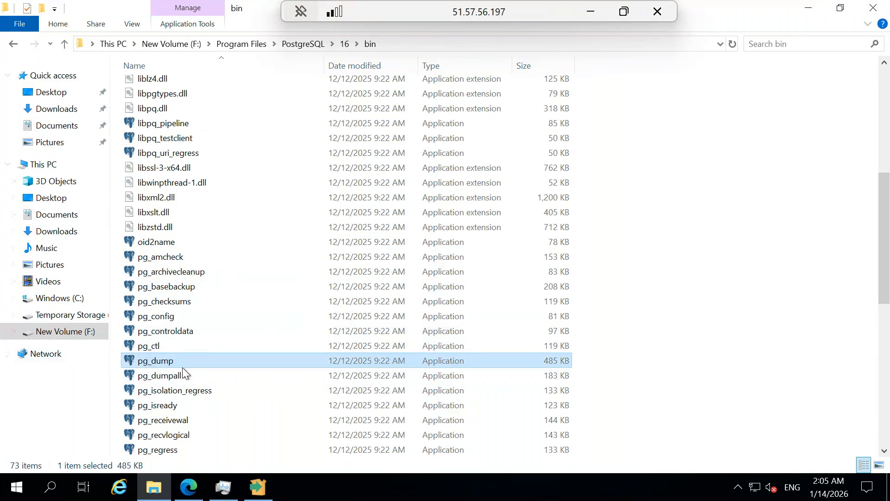
pyautogui.moveTo(187, 363)
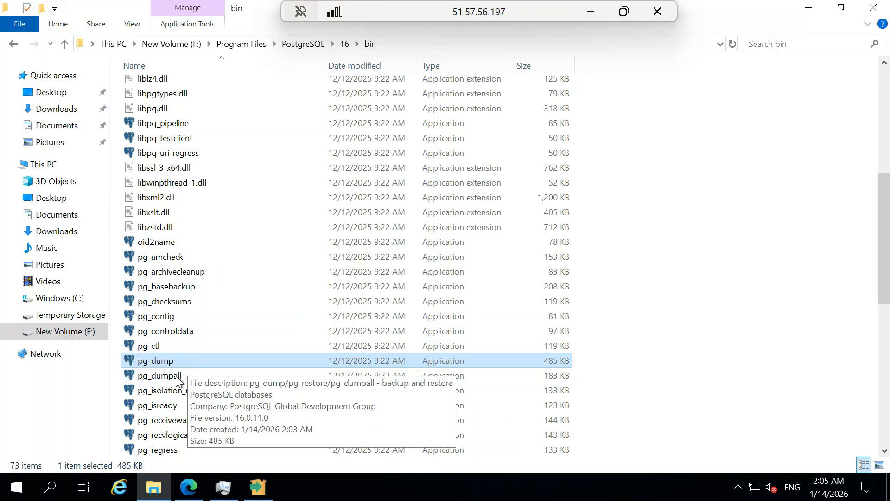
pyautogui.click(177, 377)
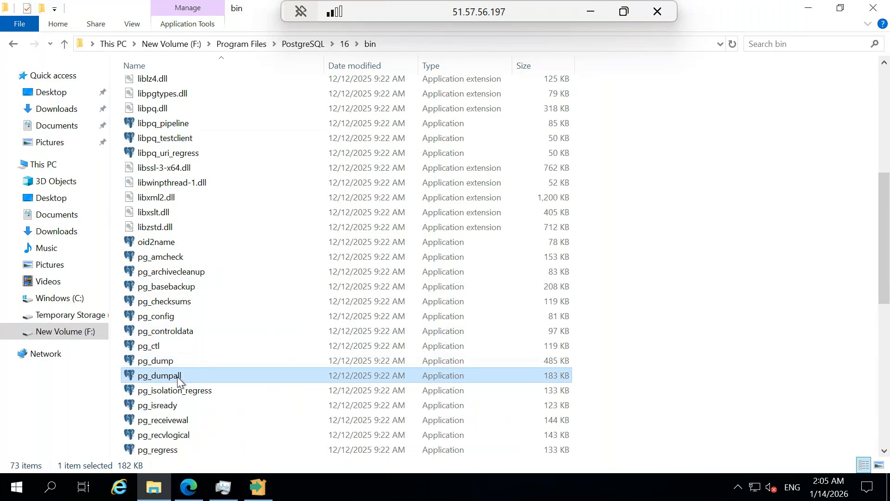
pyautogui.moveTo(177, 376)
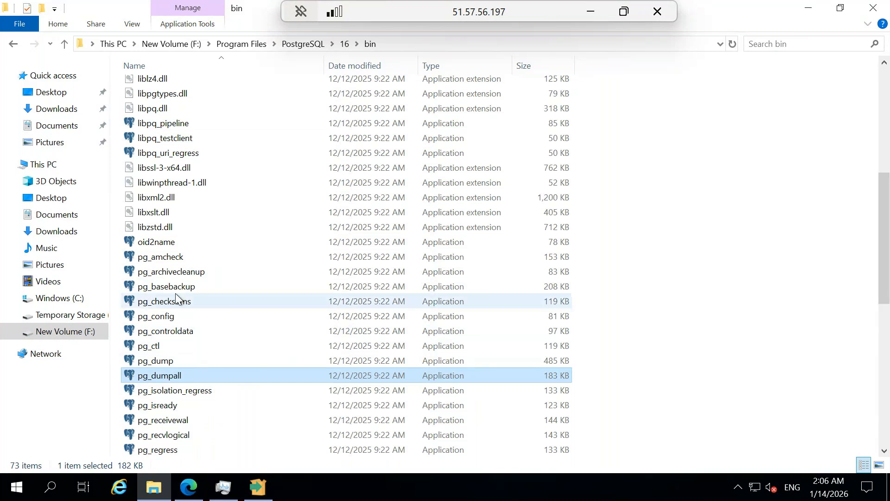
pyautogui.scroll(2, 181, 302)
pyautogui.scroll(3, 181, 302)
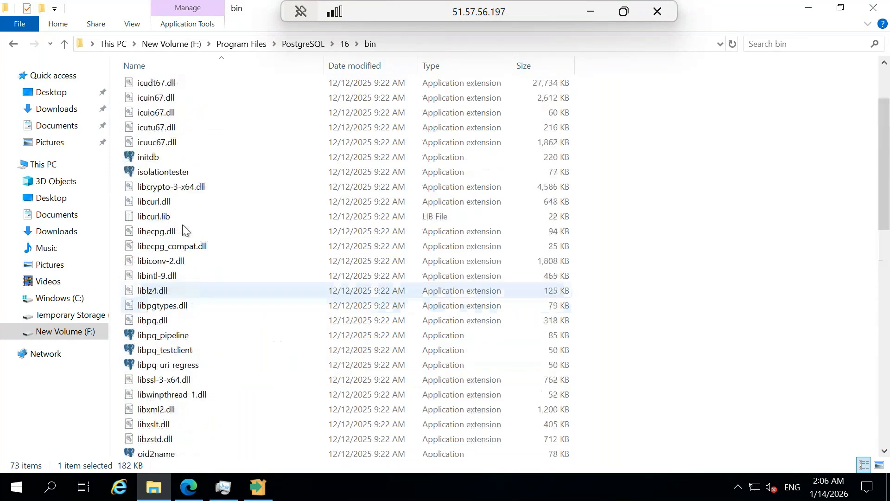
pyautogui.scroll(2, 170, 254)
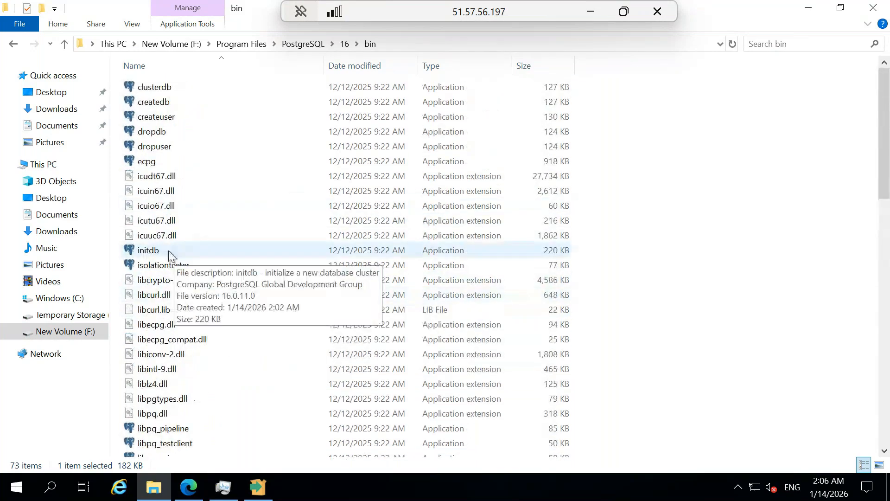
pyautogui.click(169, 253)
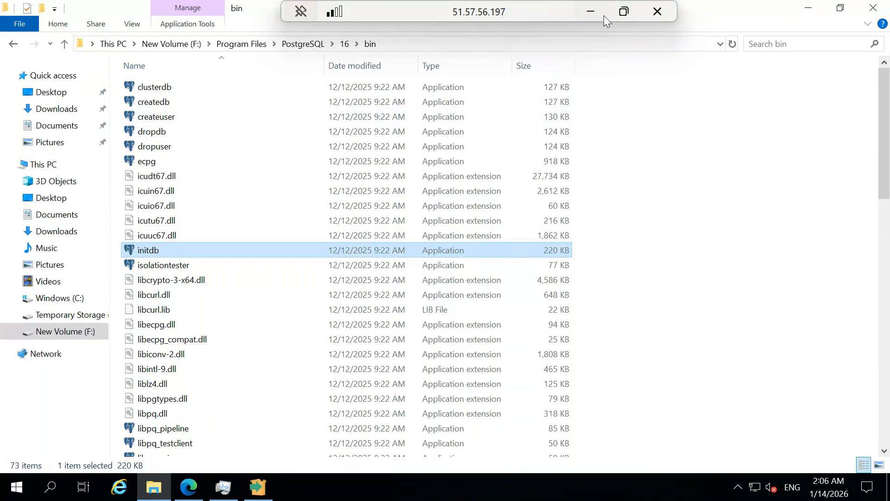
pyautogui.click(591, 10)
# In the Instaling Postgres.txt notes, highlight the step1 path, initdb arguments, Instance2 and 16\bin
pyautogui.moveTo(466, 488)
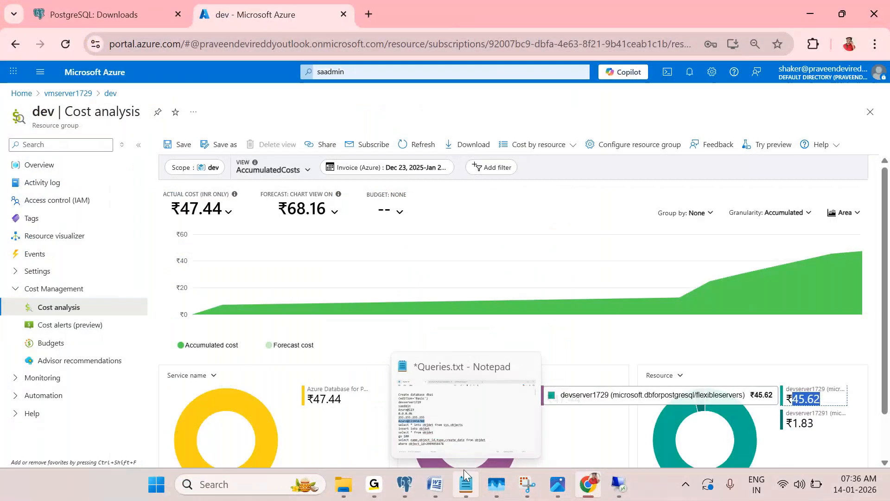
pyautogui.click(463, 469)
pyautogui.click(442, 16)
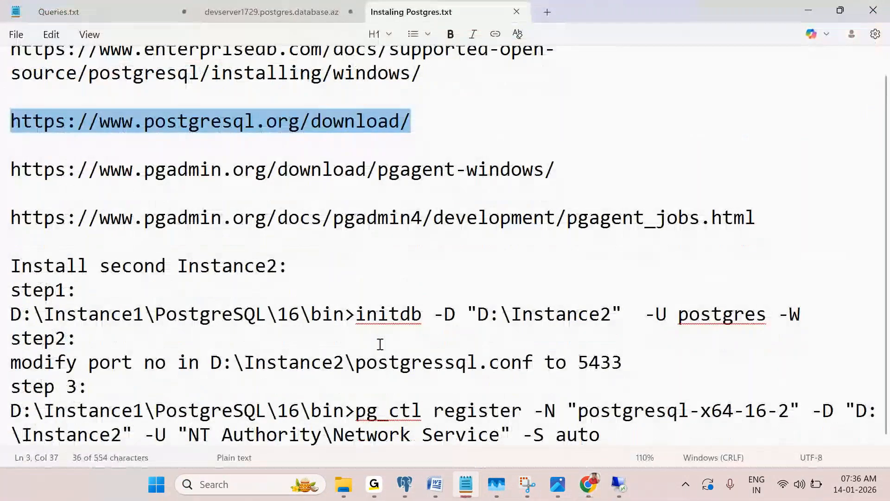
pyautogui.moveTo(34, 315); pyautogui.dragTo(77, 316)
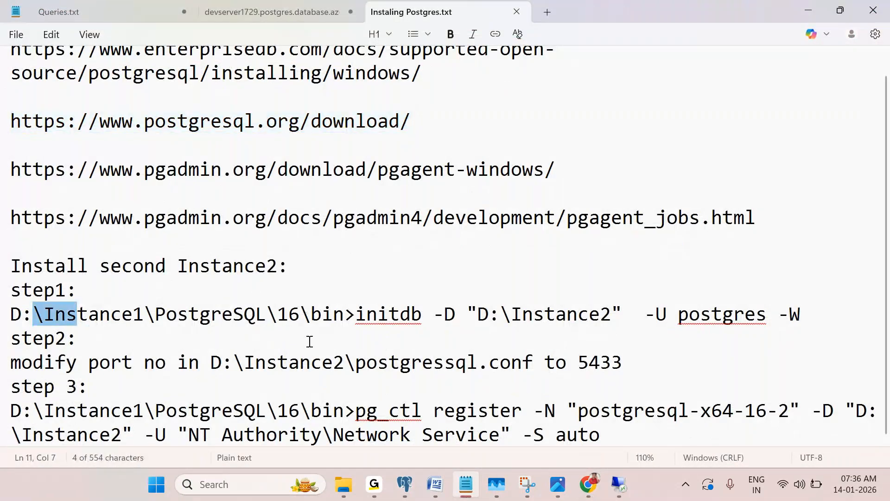
pyautogui.moveTo(468, 314); pyautogui.dragTo(834, 315)
pyautogui.click(592, 330)
pyautogui.doubleClick(515, 313)
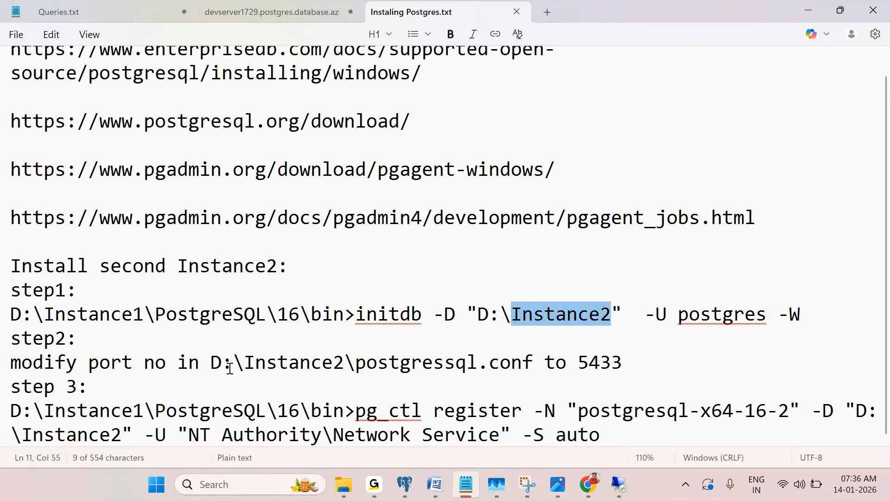
pyautogui.moveTo(267, 314); pyautogui.dragTo(344, 316)
pyautogui.moveTo(279, 361); pyautogui.dragTo(287, 315)
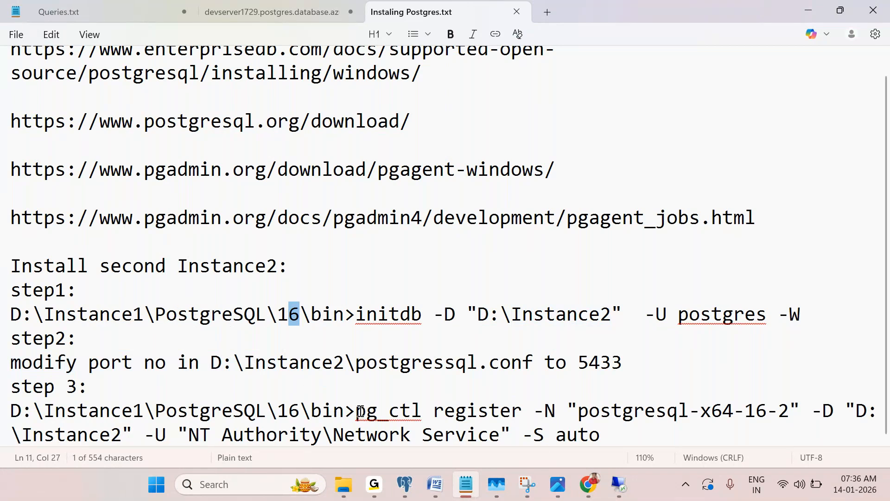
# Highlight the Instance1 folder, initdb command and postgresql-x64-16 service name, then minimize Notepad
pyautogui.scroll(1, 347, 365)
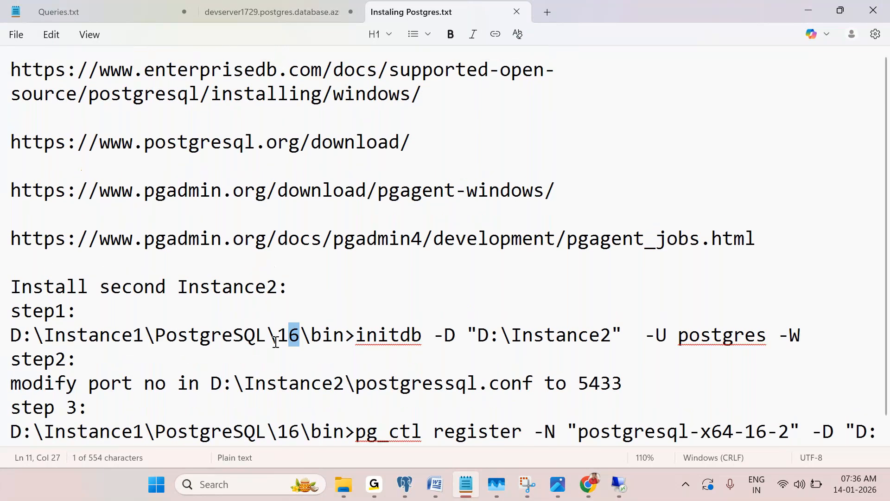
pyautogui.click(146, 274)
pyautogui.scroll(-1, 427, 350)
pyautogui.doubleClick(357, 314)
pyautogui.click(342, 387)
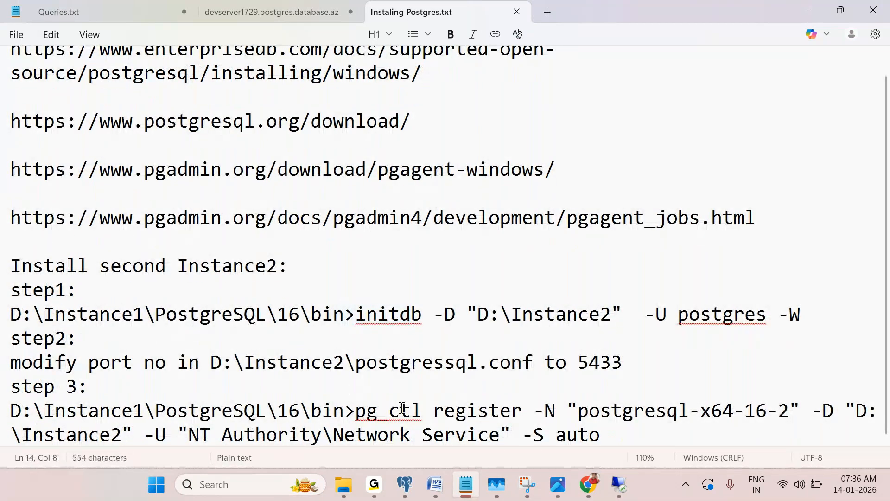
pyautogui.scroll(1, 173, 371)
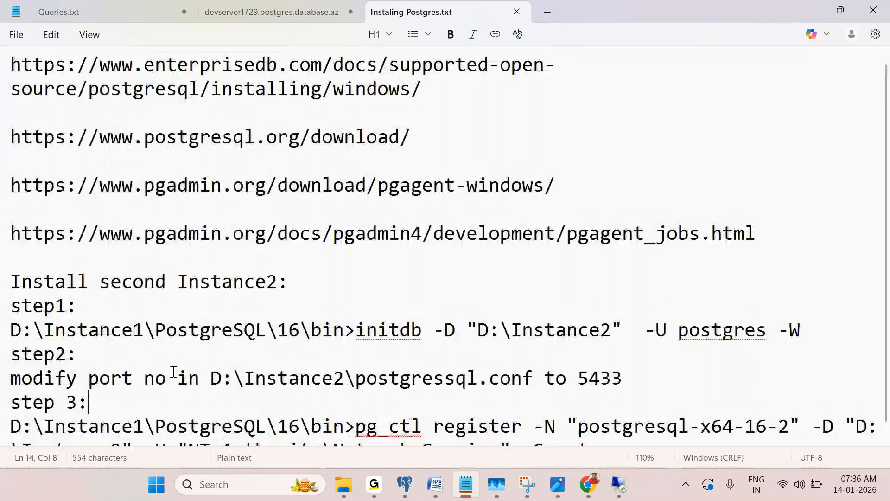
pyautogui.moveTo(33, 335); pyautogui.dragTo(188, 334)
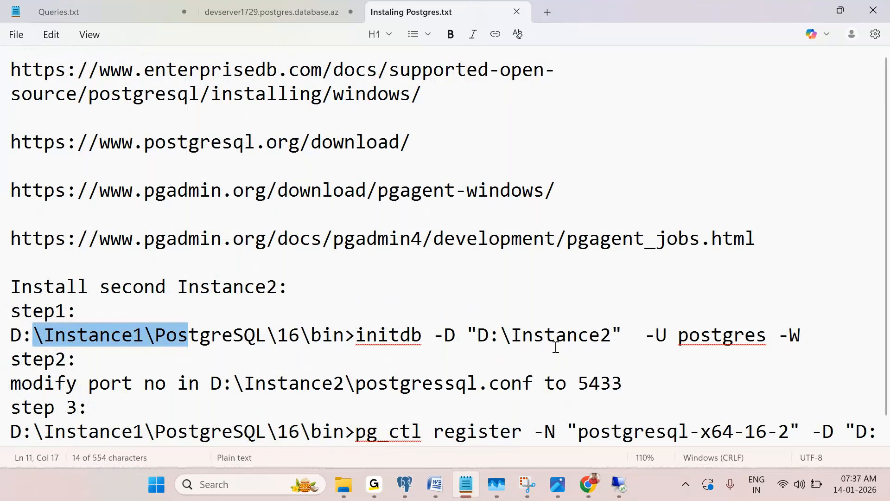
pyautogui.moveTo(355, 335); pyautogui.dragTo(411, 334)
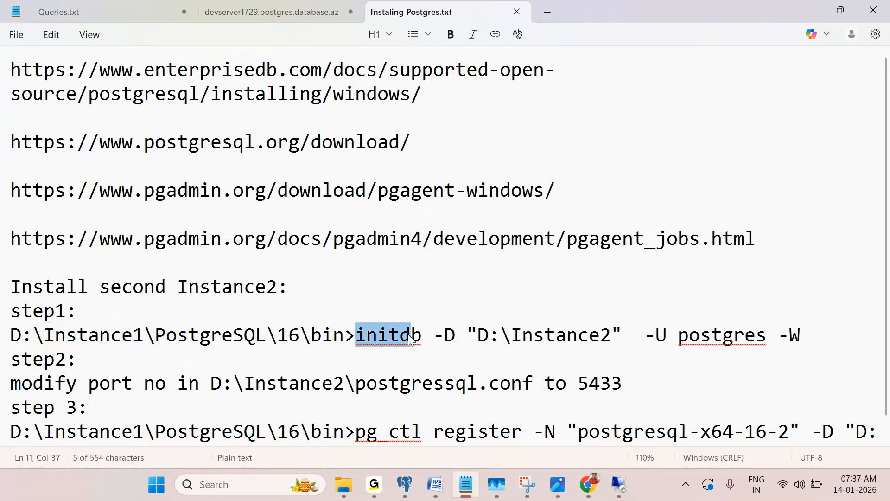
pyautogui.scroll(-1, 281, 308)
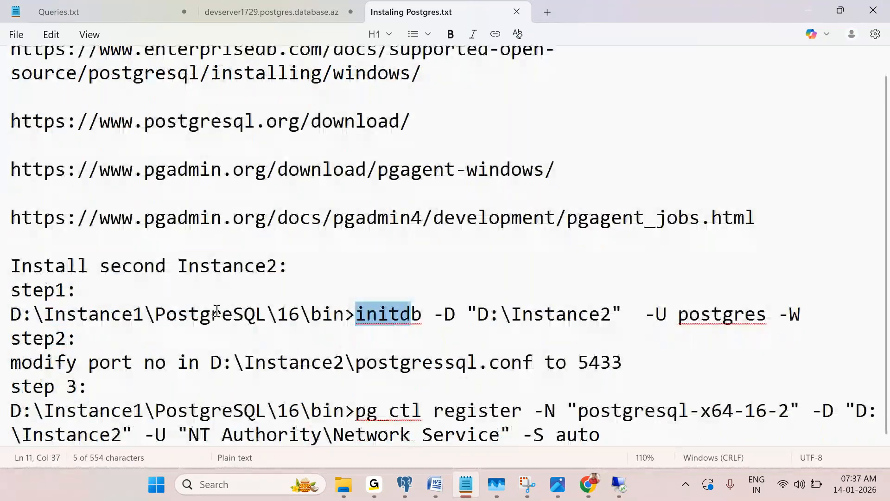
pyautogui.moveTo(578, 411); pyautogui.dragTo(764, 411)
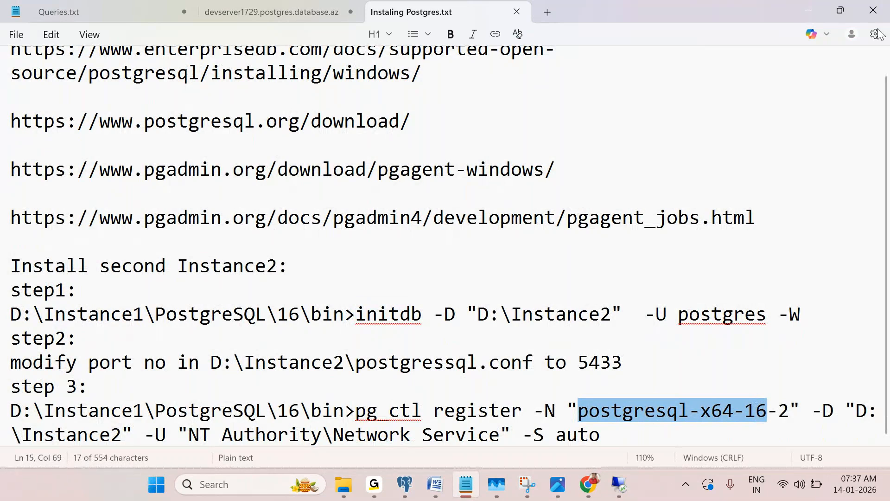
pyautogui.click(810, 15)
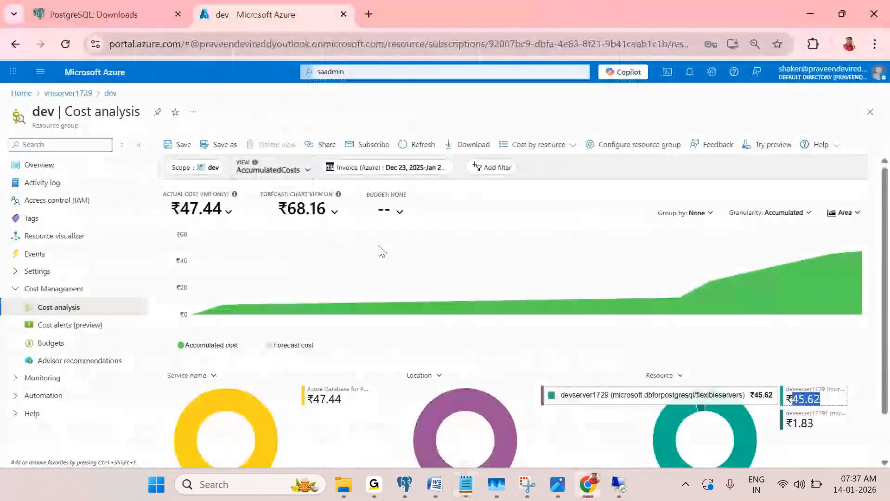
# Back in the remote session, check the VM's CPU load in Task Manager, then minimize it and the installer
pyautogui.click(619, 485)
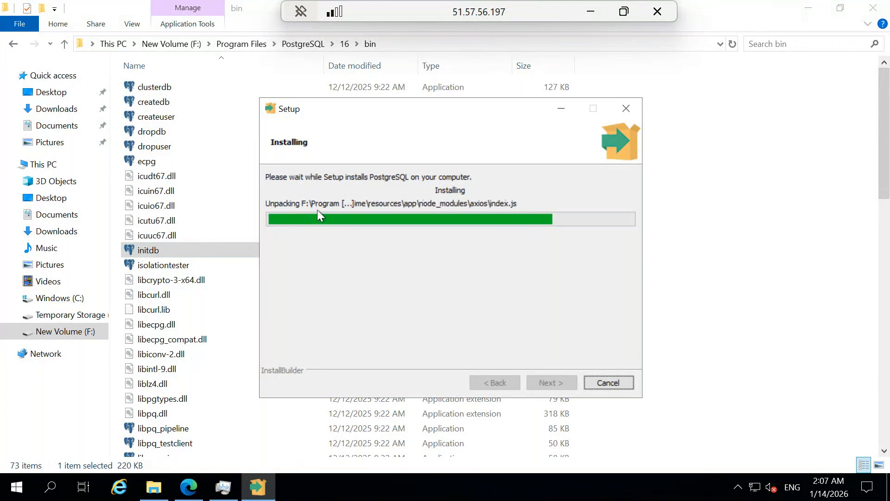
pyautogui.click(223, 487)
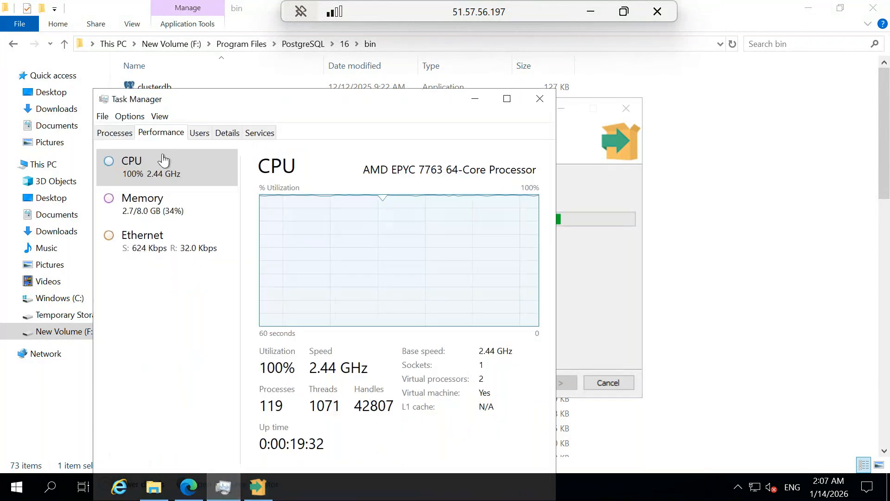
pyautogui.click(475, 99)
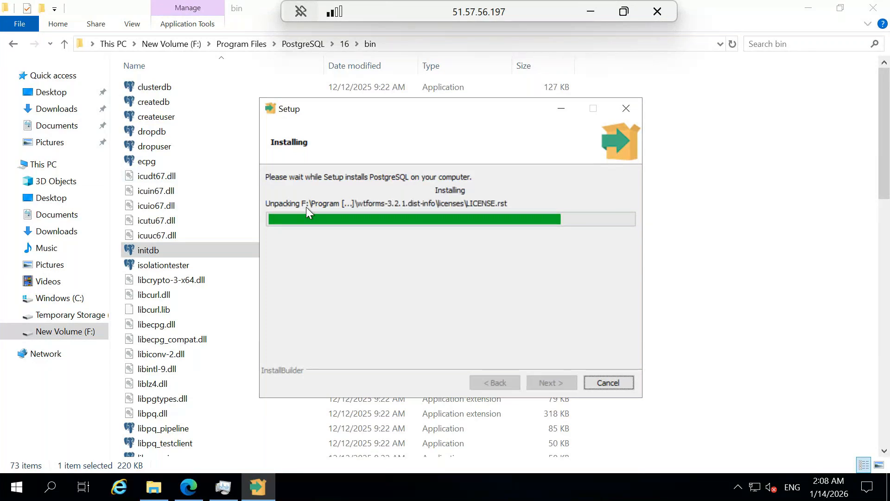
pyautogui.click(561, 108)
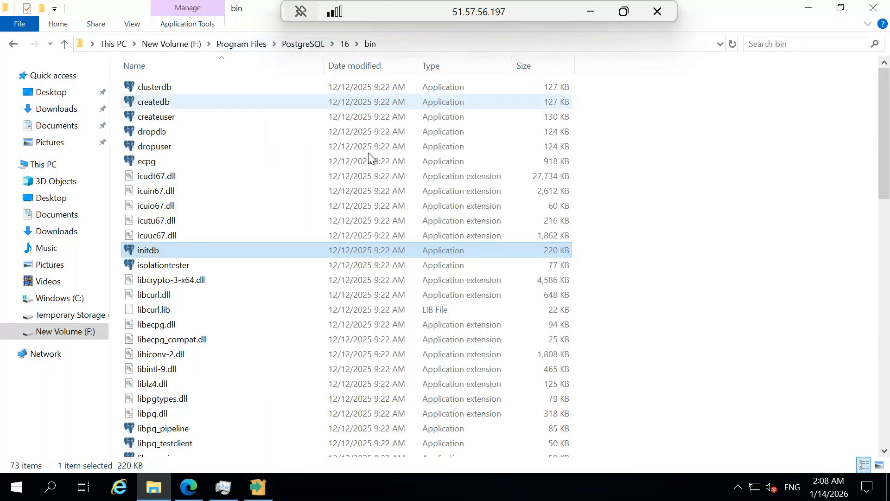
# Go up to the PostgreSQL 16 folder and open its pgAdmin 4 subfolder
pyautogui.click(344, 44)
pyautogui.click(402, 363)
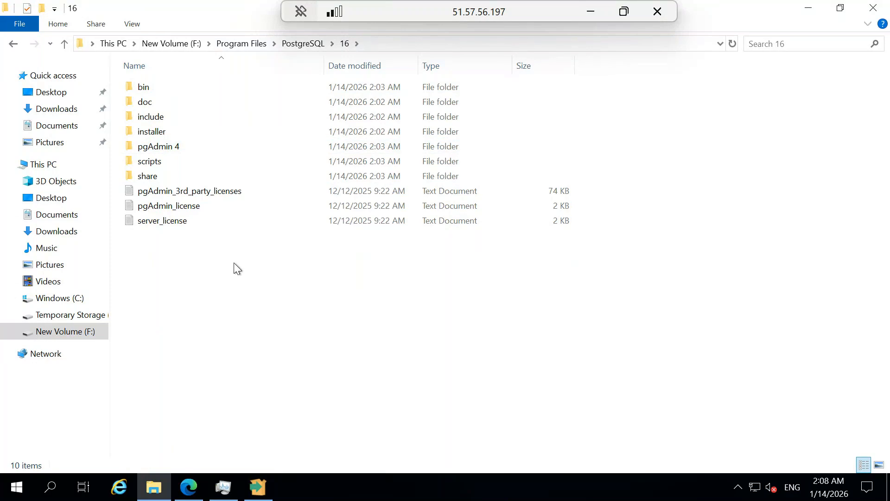
pyautogui.doubleClick(179, 148)
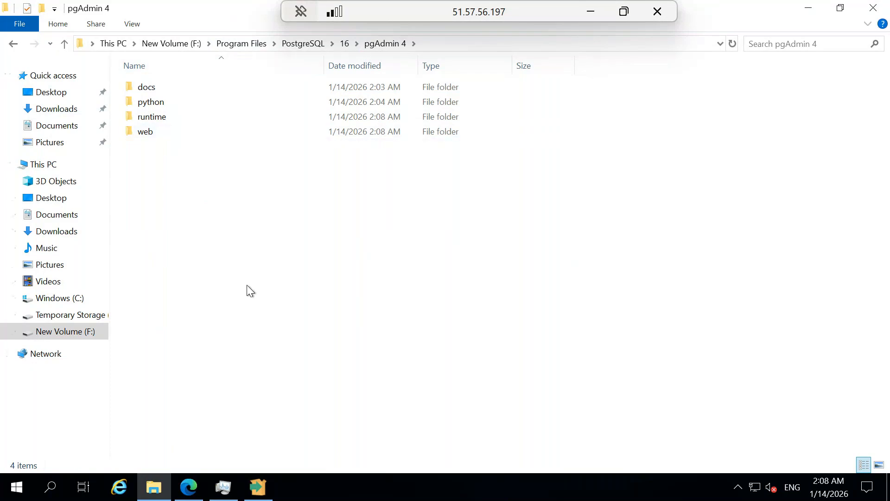
# Search the VM for 'pgad', then dismiss search and check the installer's progress
pyautogui.click(60, 484)
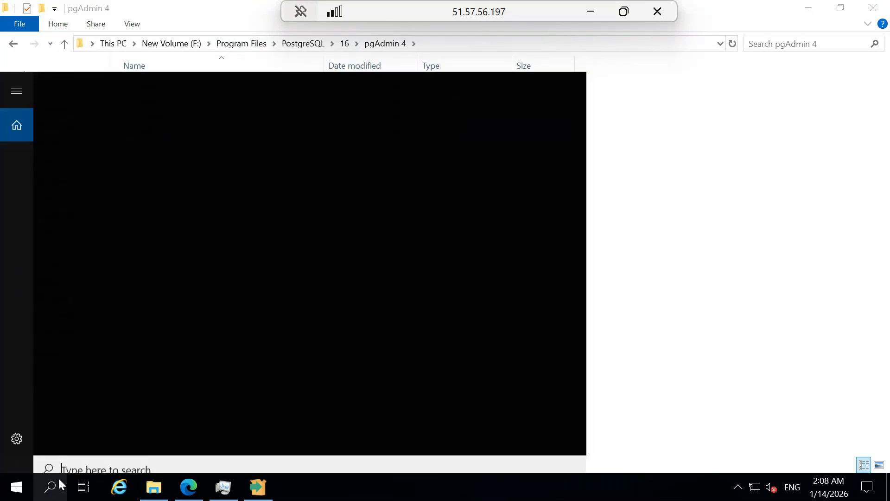
pyautogui.write('pga')
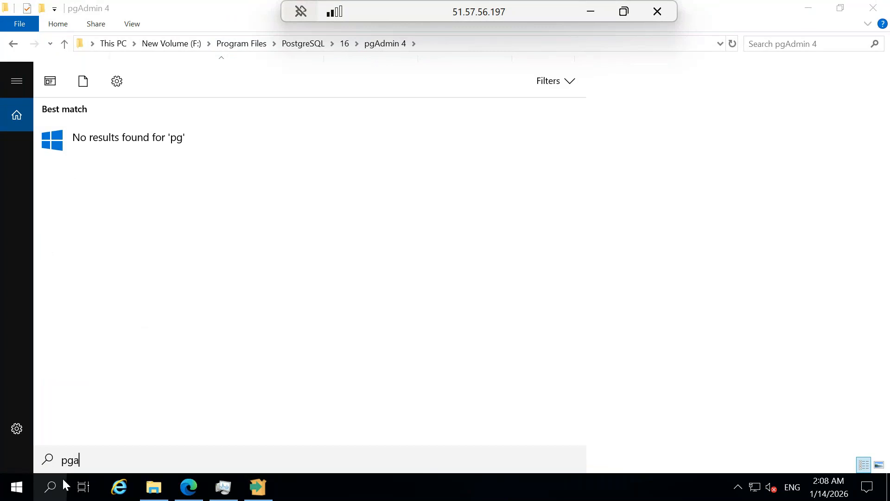
pyautogui.write('d')
pyautogui.press('BackSpace')
pyautogui.press('BackSpace')
pyautogui.press('BackSpace')
pyautogui.press('BackSpace')
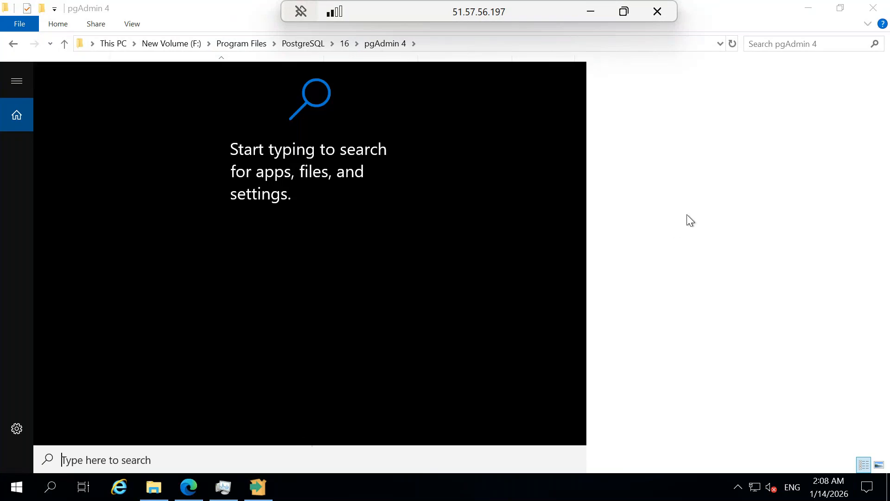
pyautogui.click(686, 215)
pyautogui.click(261, 491)
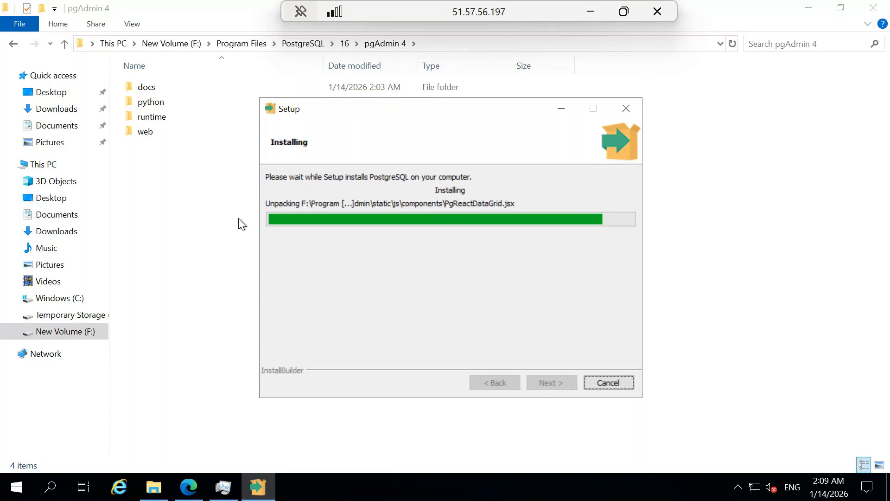
# Try searches for 'sta', 'stac' and 'pos', ending with 'serve' to surface Server Manager
pyautogui.click(52, 491)
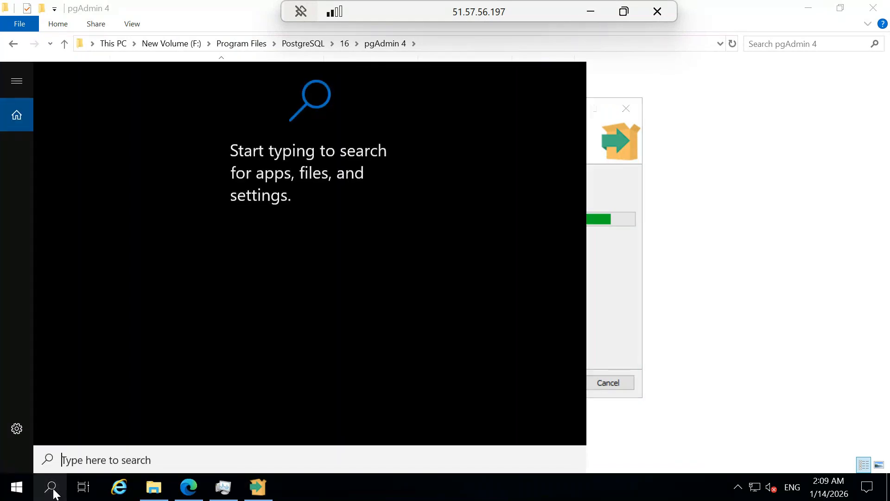
pyautogui.write('st')
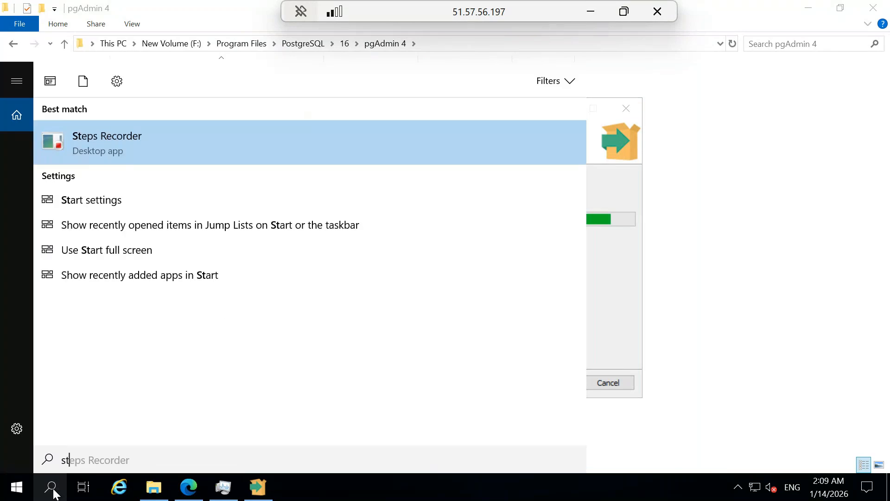
pyautogui.write('a')
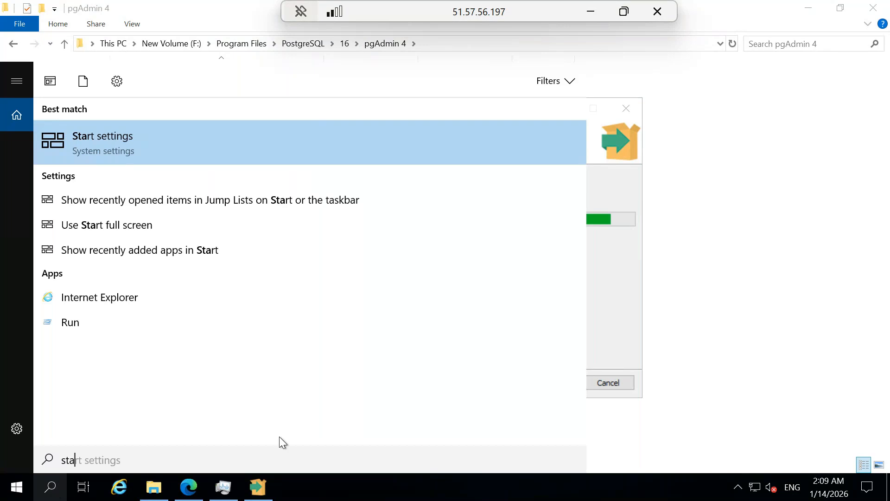
pyautogui.click(608, 264)
pyautogui.click(50, 487)
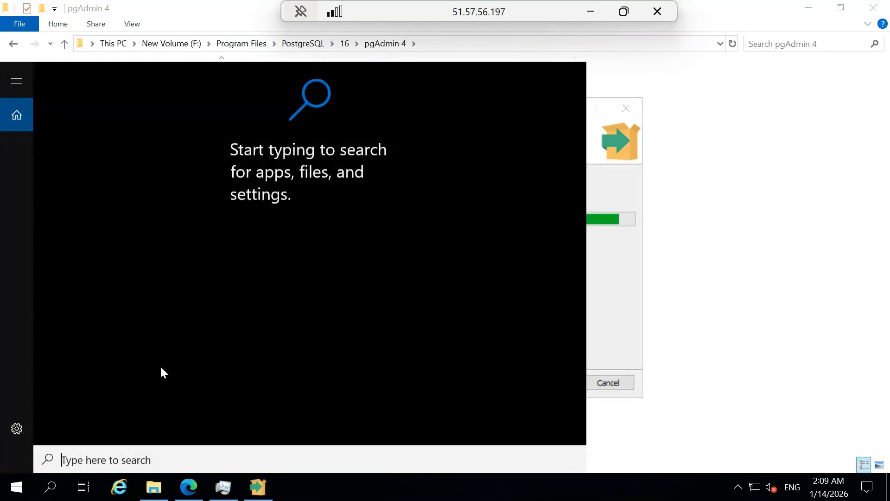
pyautogui.write('stac')
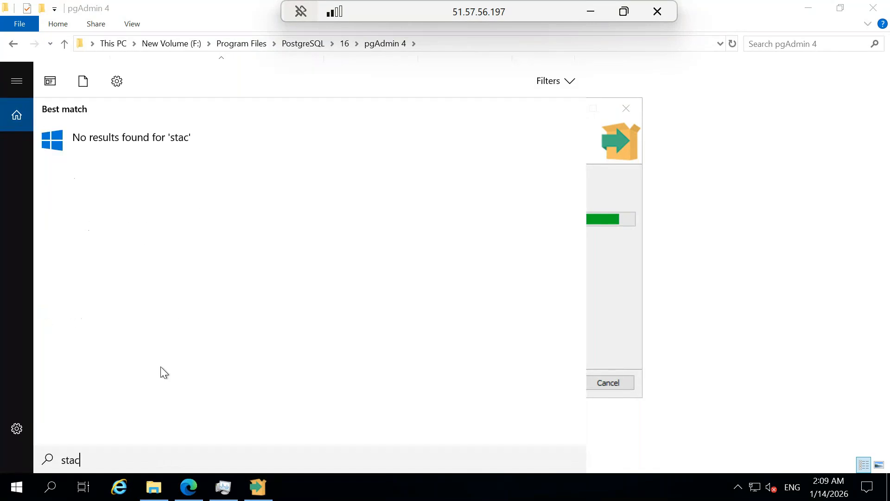
pyautogui.press('BackSpace')
pyautogui.press('BackSpace')
pyautogui.press('BackSpace')
pyautogui.press('BackSpace')
pyautogui.write('p')
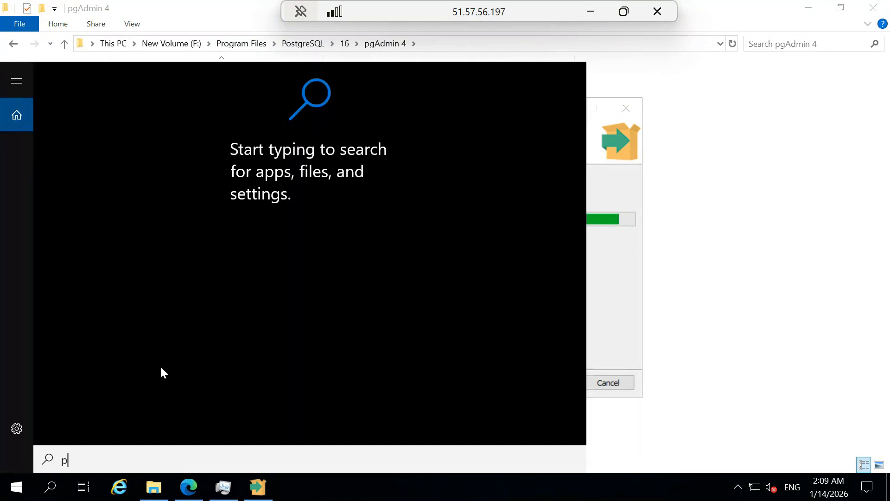
pyautogui.write('os')
pyautogui.press('BackSpace')
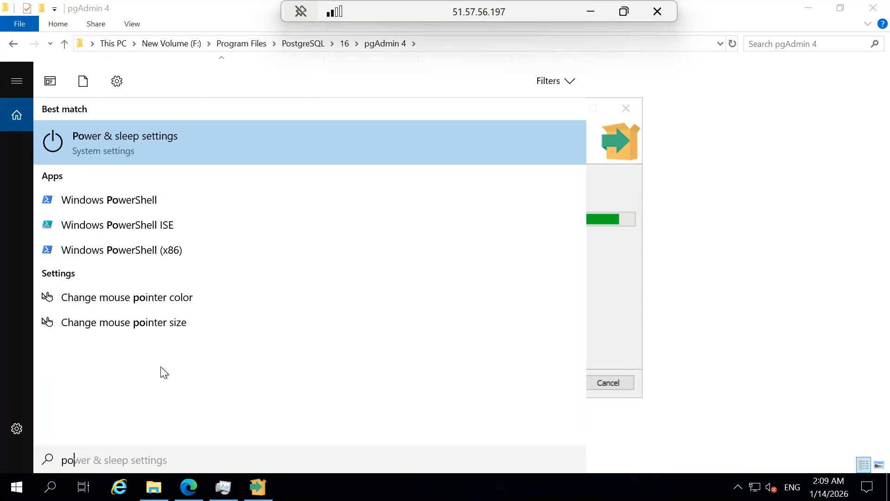
pyautogui.press('BackSpace')
pyautogui.press('BackSpace')
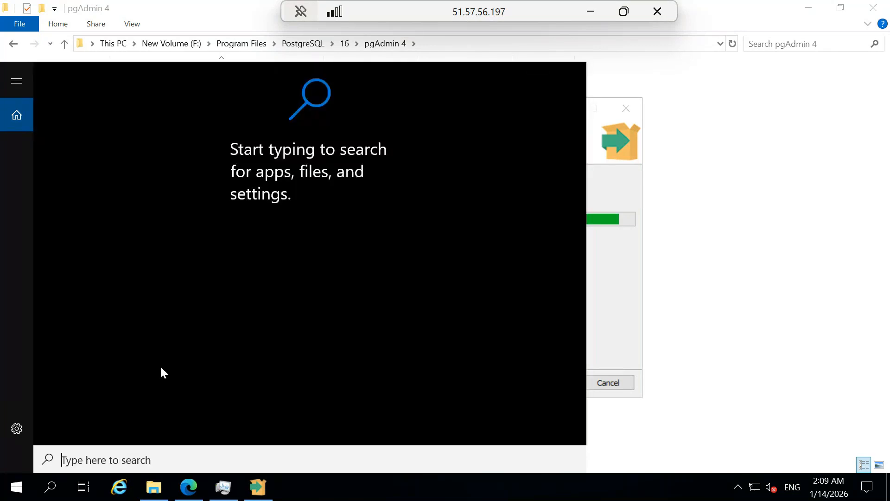
pyautogui.write('serve')
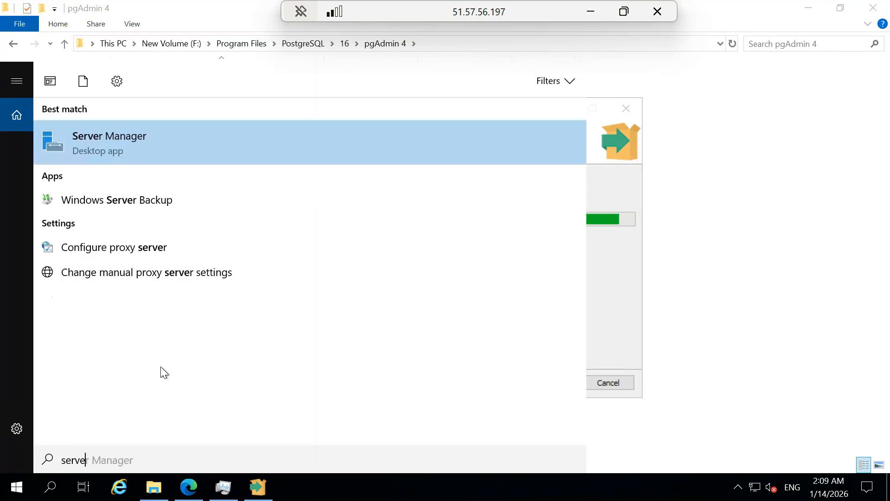
# Open Services via a 'serv' search, jump to 'po' entries, maximize it, then minimize the remote session
pyautogui.press('BackSpace')
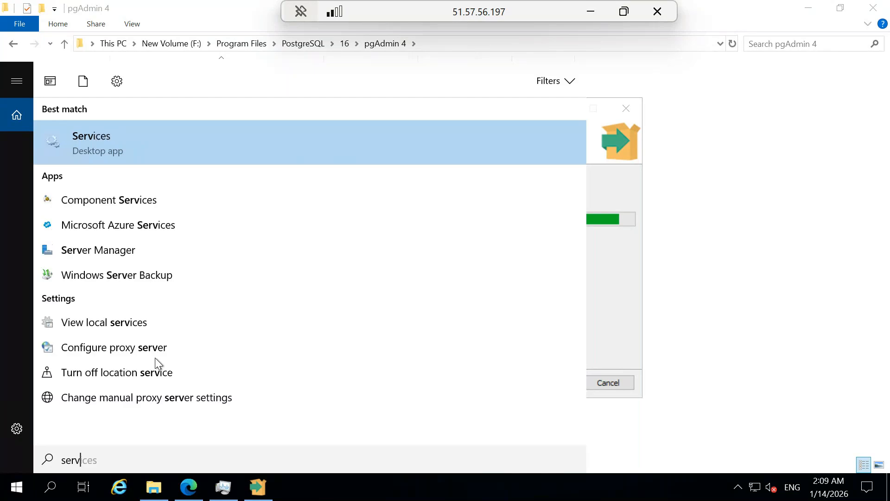
pyautogui.click(118, 145)
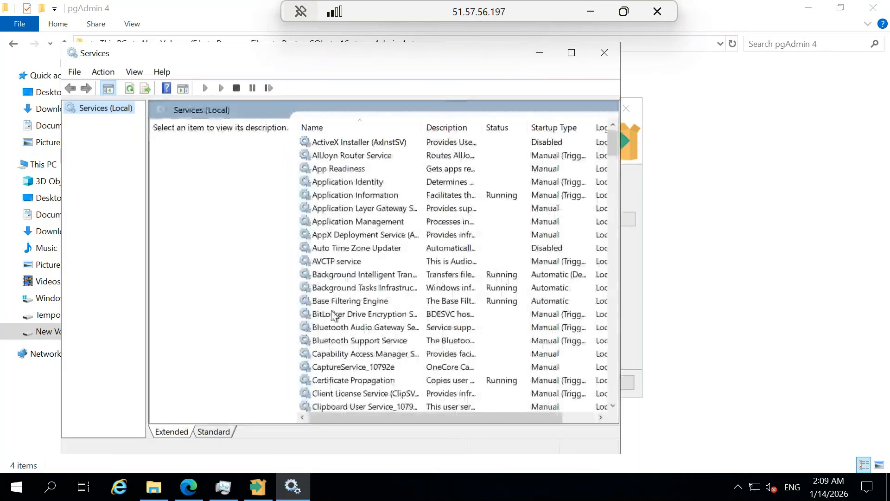
pyautogui.click(333, 315)
pyautogui.write('po')
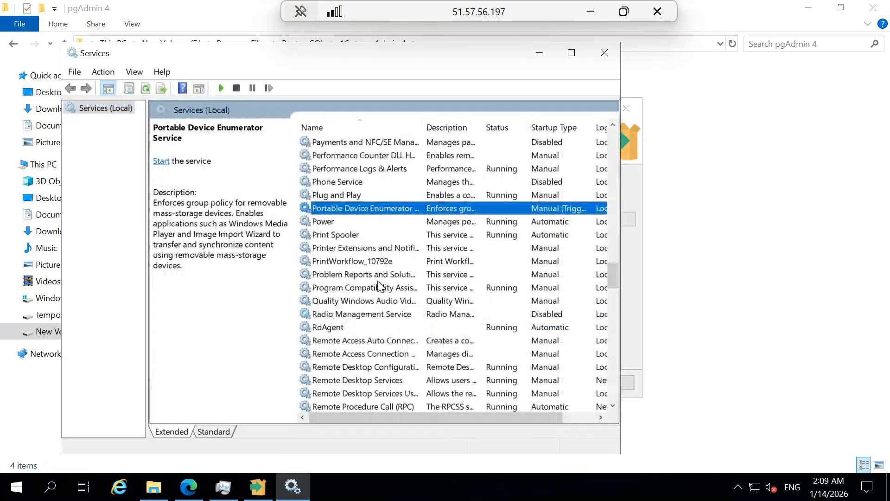
pyautogui.click(571, 54)
pyautogui.scroll(2, 317, 223)
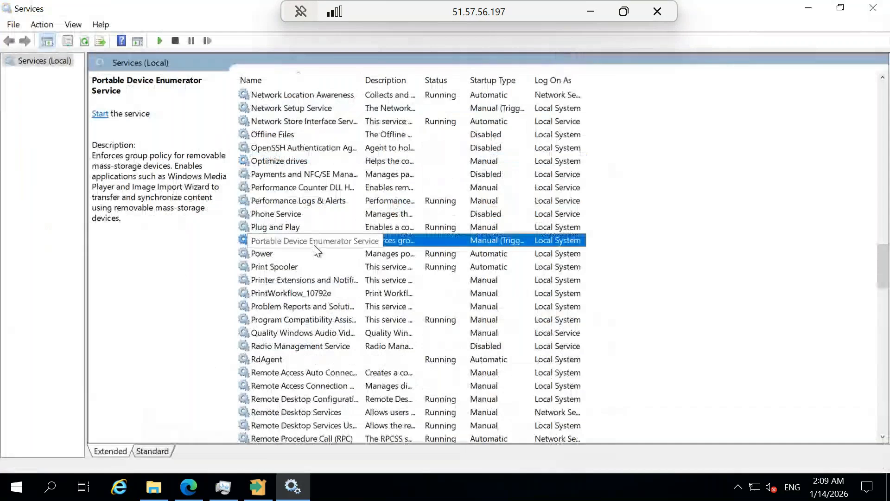
pyautogui.scroll(2, 338, 269)
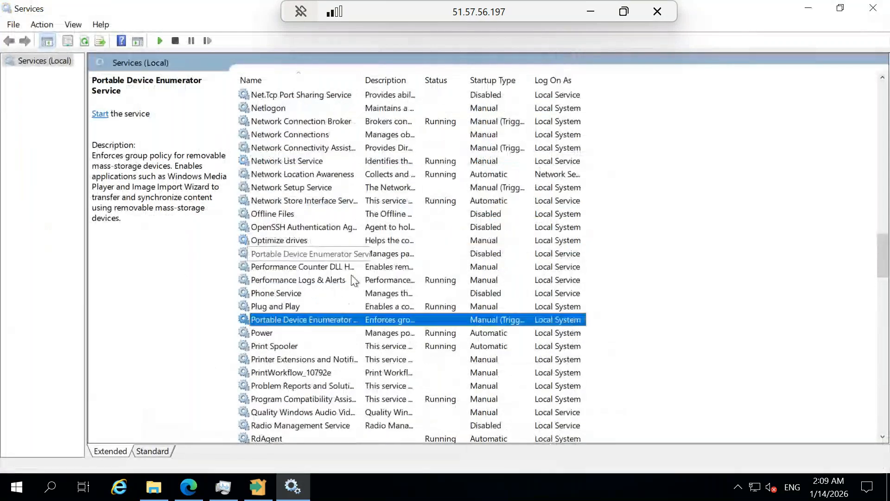
pyautogui.scroll(-4, 351, 280)
pyautogui.scroll(-1, 351, 280)
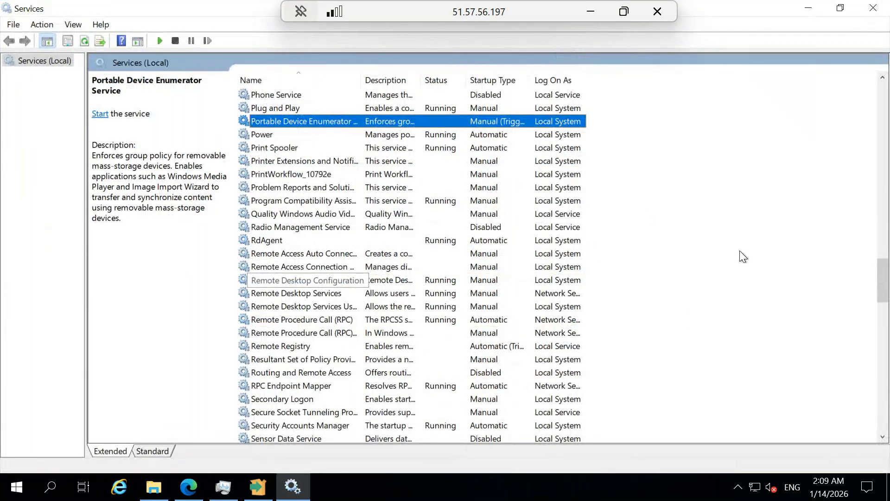
pyautogui.click(594, 7)
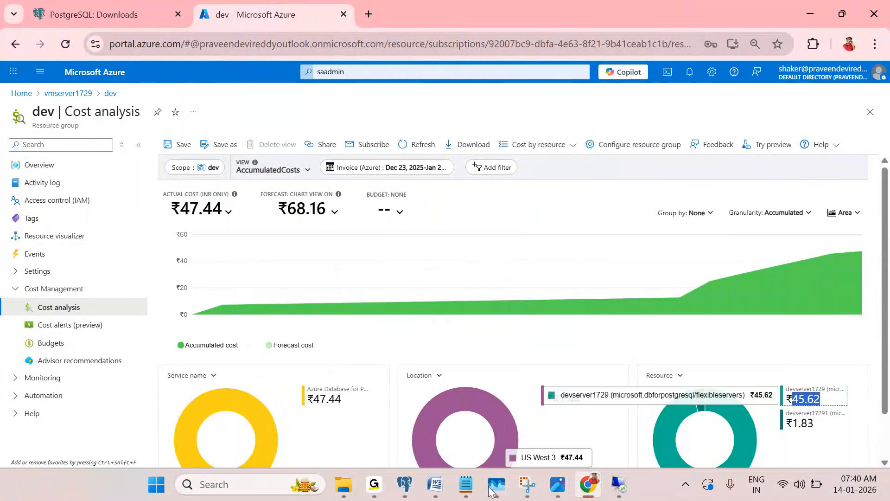
# Minimize the Remote Desktop window and launch Paint from the local Windows search
pyautogui.click(565, 493)
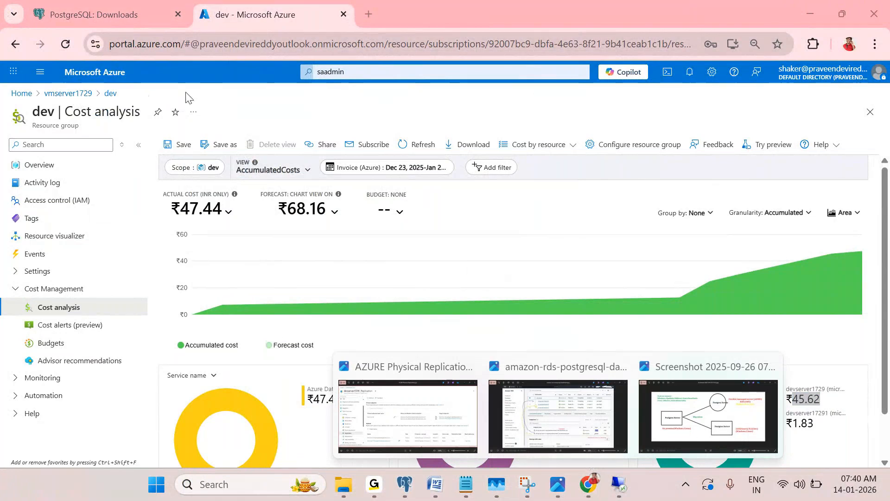
pyautogui.click(223, 482)
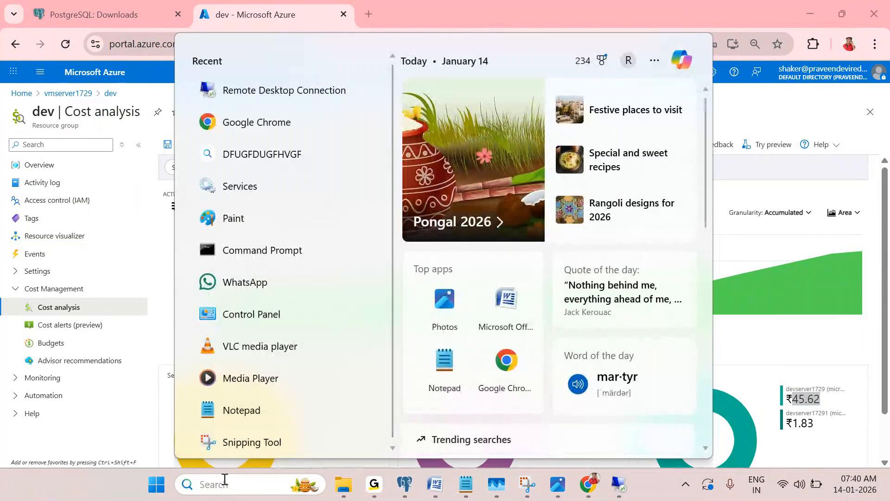
pyautogui.press('Escape')
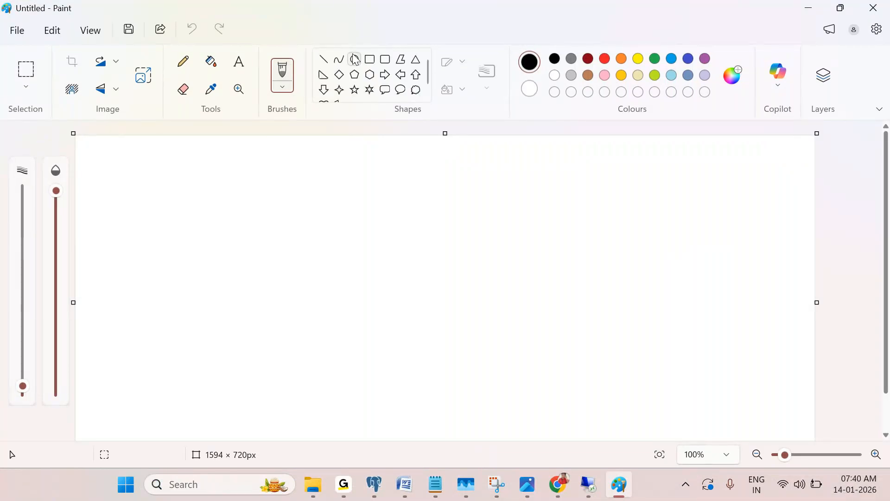
# Draw a cloud callout and a large rounded rectangle with a rough square, plus a pencil arrow
pyautogui.click(416, 90)
pyautogui.moveTo(170, 201)
pyautogui.mouseDown()
pyautogui.moveTo(214, 336)
pyautogui.moveTo(256, 388)
pyautogui.mouseUp()
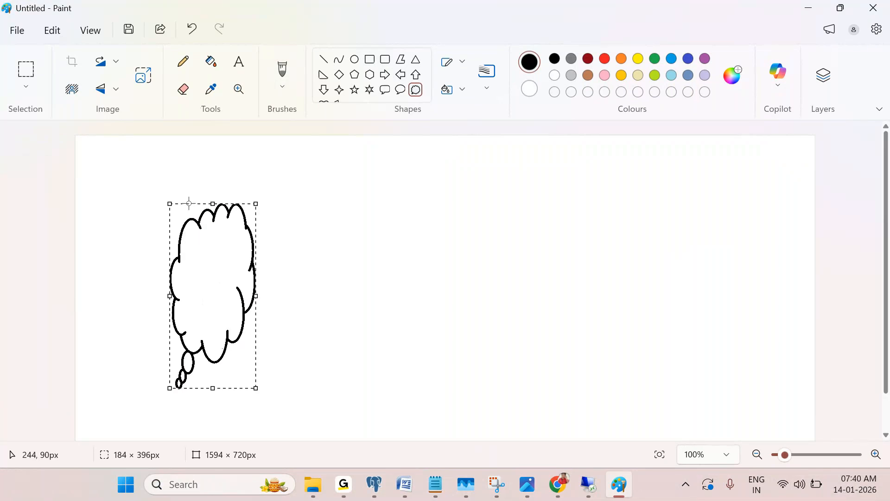
pyautogui.click(184, 62)
pyautogui.moveTo(204, 245)
pyautogui.mouseDown()
pyautogui.moveTo(202, 299)
pyautogui.moveTo(244, 303)
pyautogui.moveTo(249, 290)
pyautogui.mouseUp()
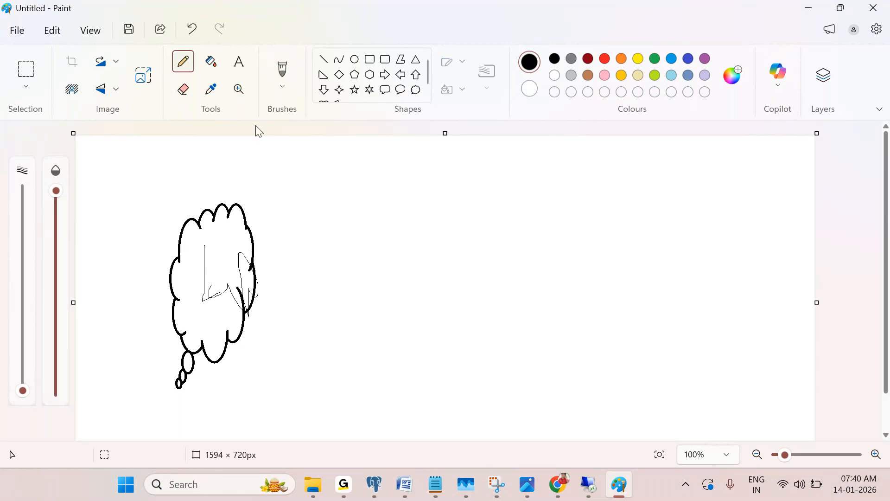
pyautogui.click(385, 59)
pyautogui.moveTo(497, 169); pyautogui.dragTo(722, 403)
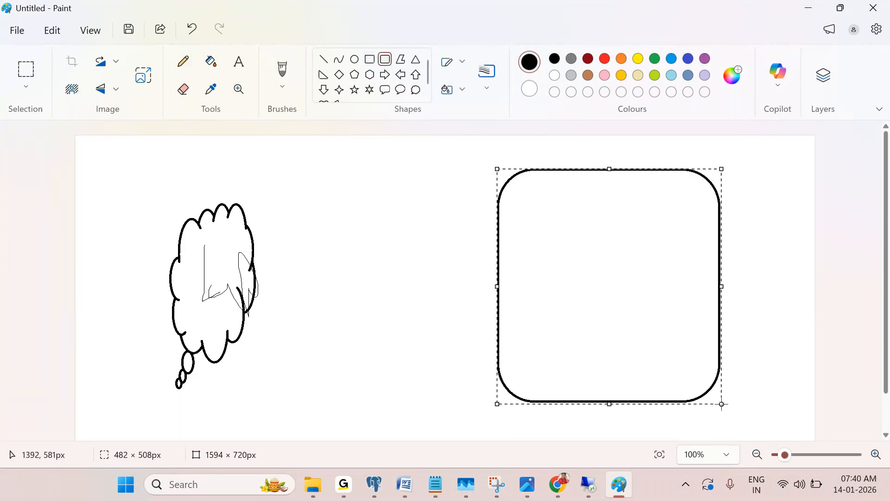
pyautogui.click(183, 61)
pyautogui.moveTo(599, 159)
pyautogui.mouseDown()
pyautogui.moveTo(613, 179)
pyautogui.moveTo(652, 135)
pyautogui.mouseUp()
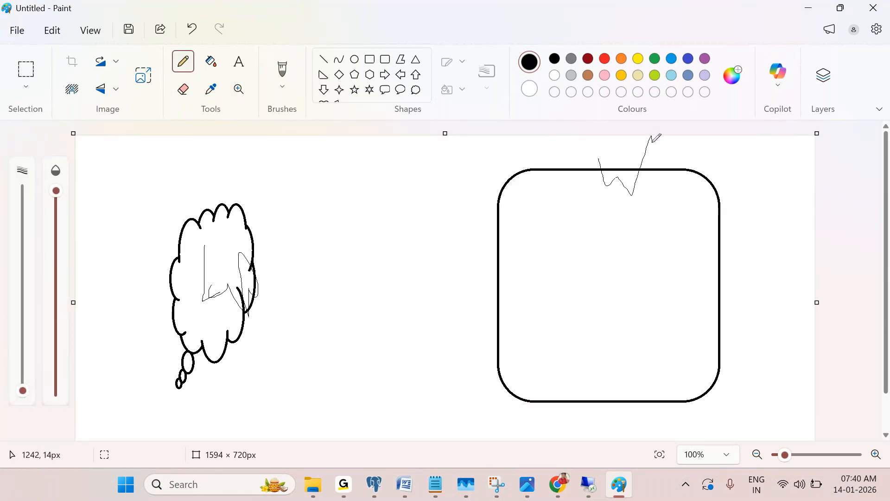
pyautogui.moveTo(574, 243)
pyautogui.mouseDown()
pyautogui.moveTo(649, 243)
pyautogui.moveTo(658, 316)
pyautogui.moveTo(598, 330)
pyautogui.moveTo(570, 243)
pyautogui.moveTo(606, 289)
pyautogui.moveTo(598, 272)
pyautogui.moveTo(644, 280)
pyautogui.mouseUp()
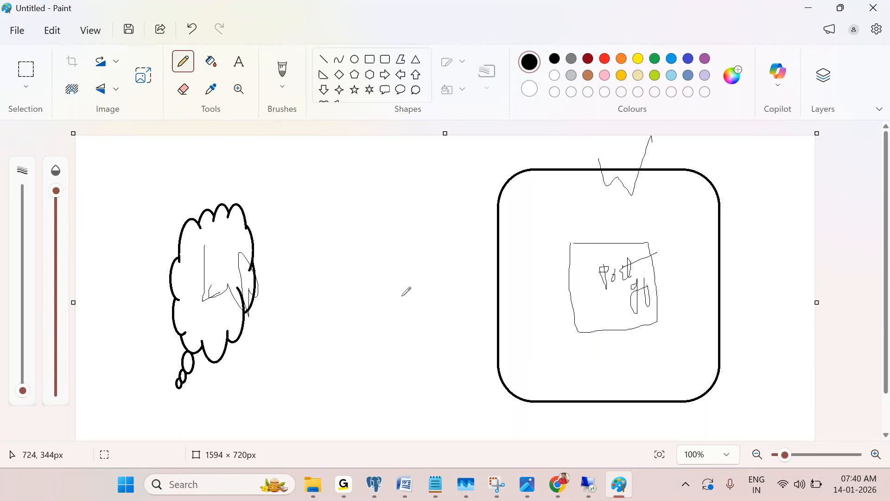
pyautogui.moveTo(244, 295)
pyautogui.mouseDown()
pyautogui.moveTo(359, 287)
pyautogui.moveTo(355, 316)
pyautogui.mouseUp()
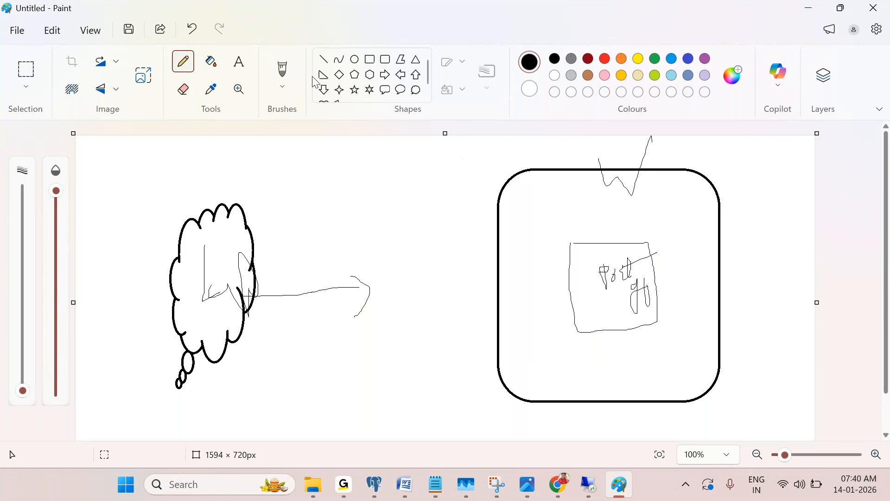
# Surround the rectangle with a large speech-bubble callout labelled 'azure n/w'
pyautogui.click(384, 90)
pyautogui.moveTo(413, 144); pyautogui.dragTo(791, 457)
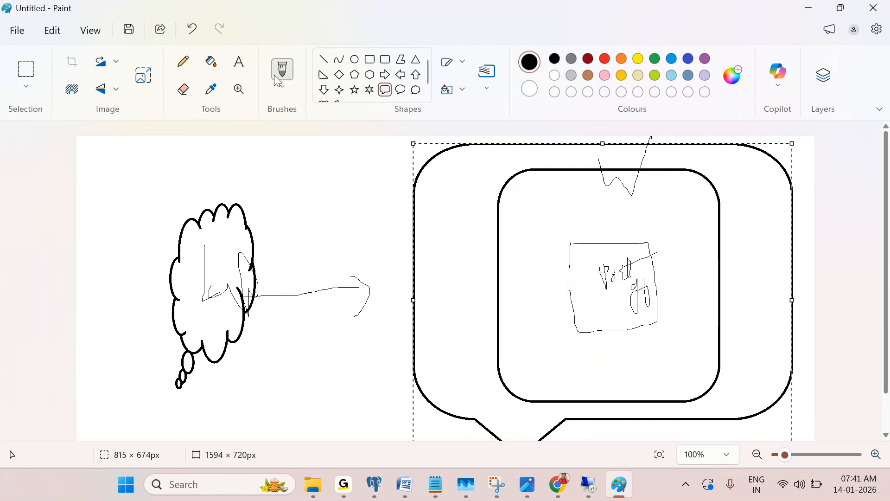
pyautogui.click(239, 61)
pyautogui.click(453, 175)
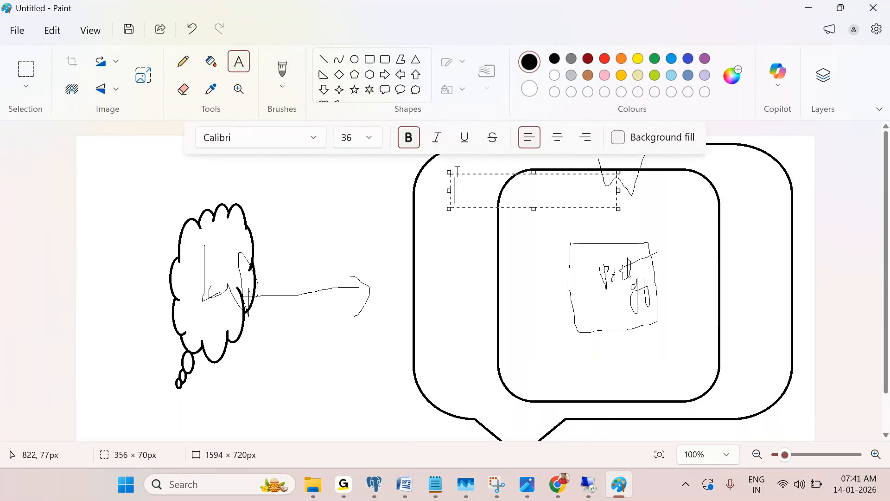
pyautogui.write('azure')
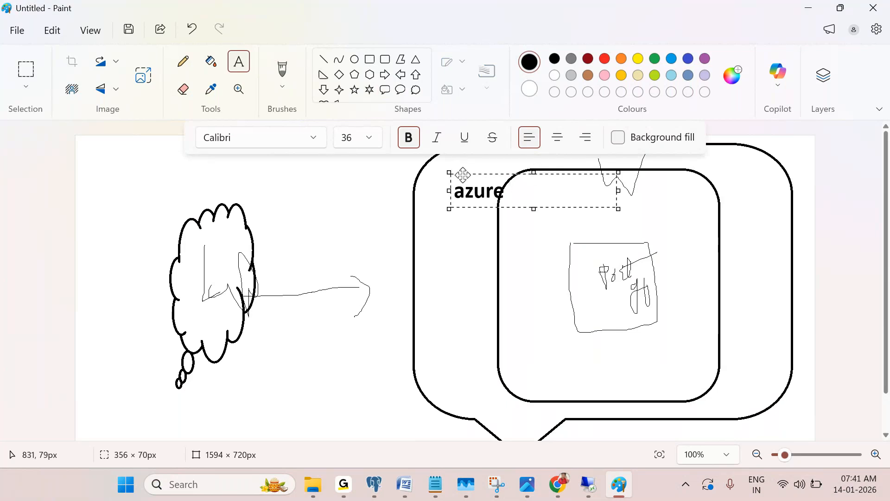
pyautogui.write('n/')
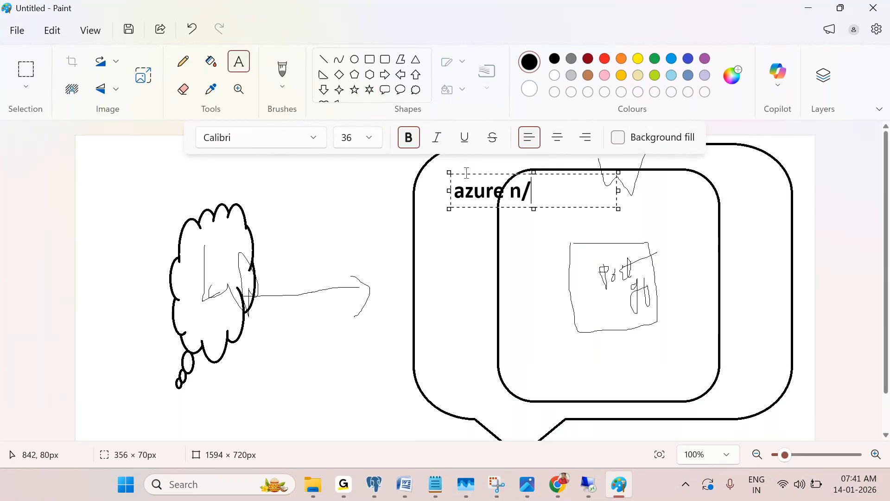
pyautogui.write('w')
pyautogui.click(266, 237)
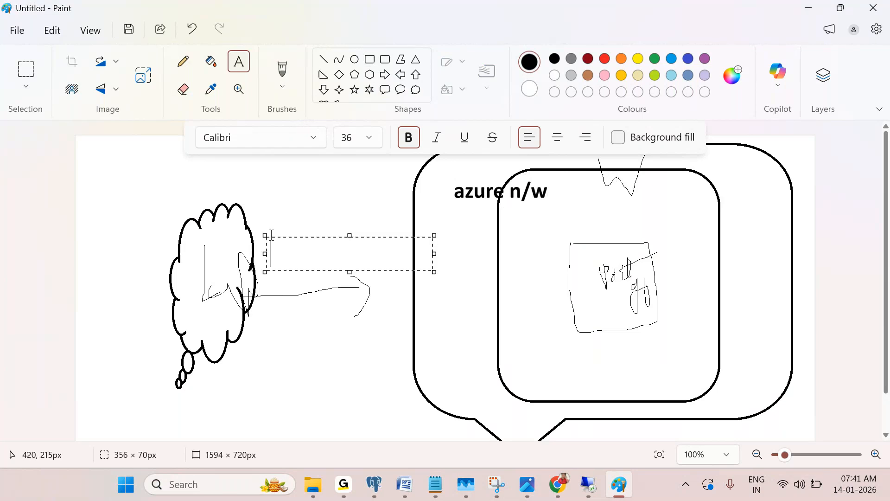
pyautogui.click(189, 194)
pyautogui.click(842, 228)
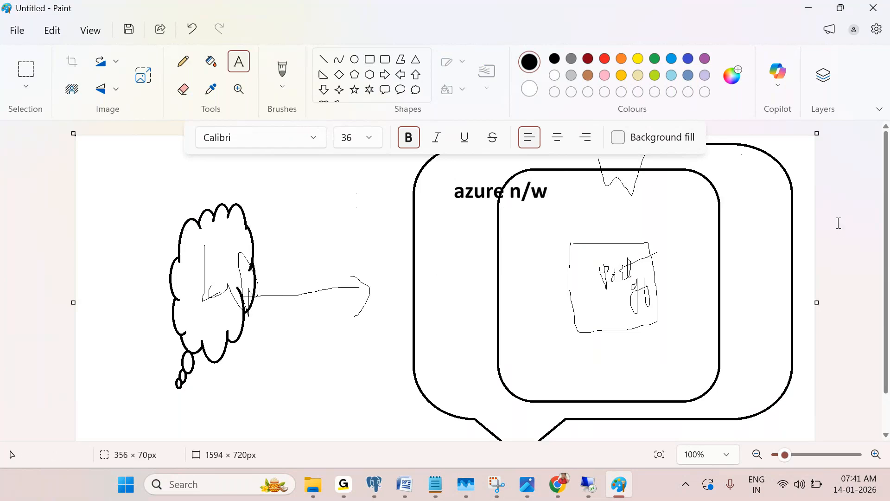
pyautogui.click(183, 61)
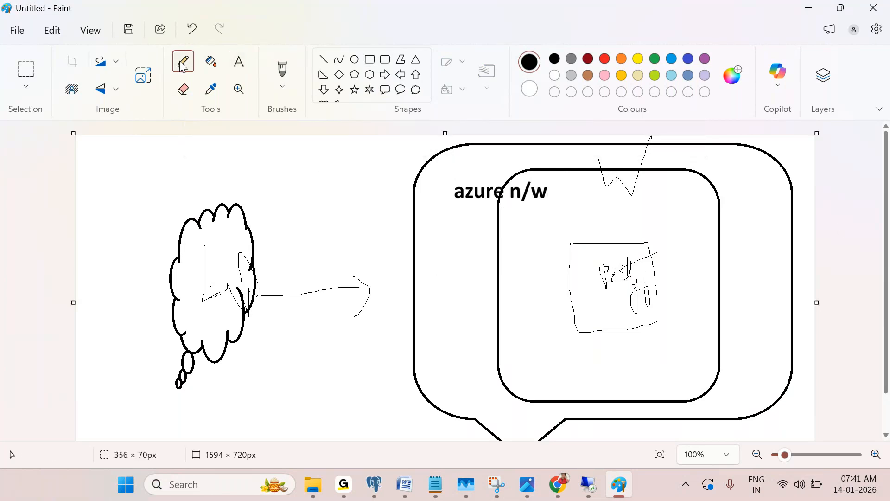
# Extend the arrow from the cloud to the inner box with an arrowhead and small labels
pyautogui.moveTo(250, 296)
pyautogui.mouseDown()
pyautogui.moveTo(417, 276)
pyautogui.moveTo(376, 311)
pyautogui.moveTo(481, 303)
pyautogui.moveTo(485, 332)
pyautogui.moveTo(412, 307)
pyautogui.mouseUp()
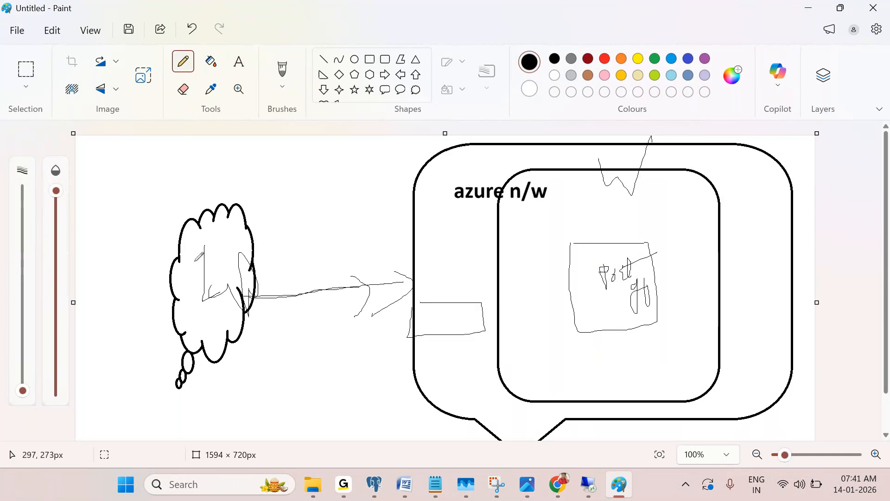
pyautogui.moveTo(216, 347); pyautogui.dragTo(225, 374)
pyautogui.moveTo(423, 320); pyautogui.dragTo(462, 326)
pyautogui.moveTo(413, 285); pyautogui.dragTo(497, 281)
pyautogui.moveTo(498, 295); pyautogui.dragTo(484, 304)
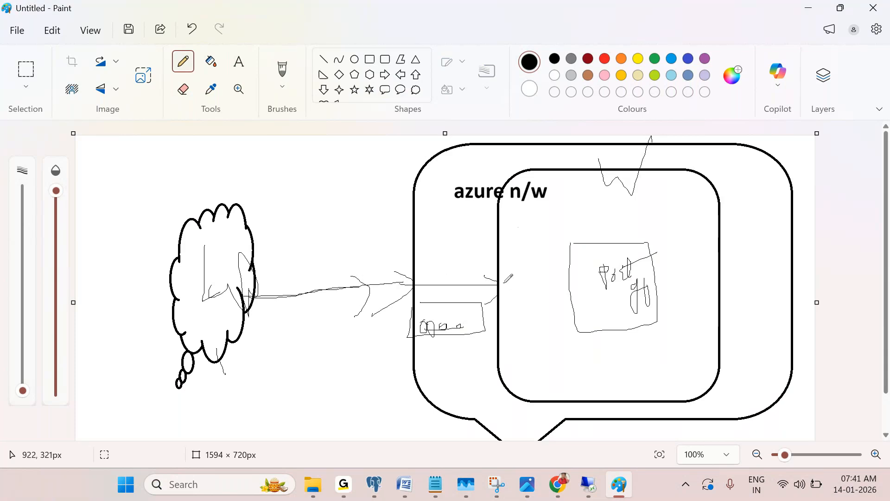
pyautogui.moveTo(513, 319); pyautogui.dragTo(526, 299)
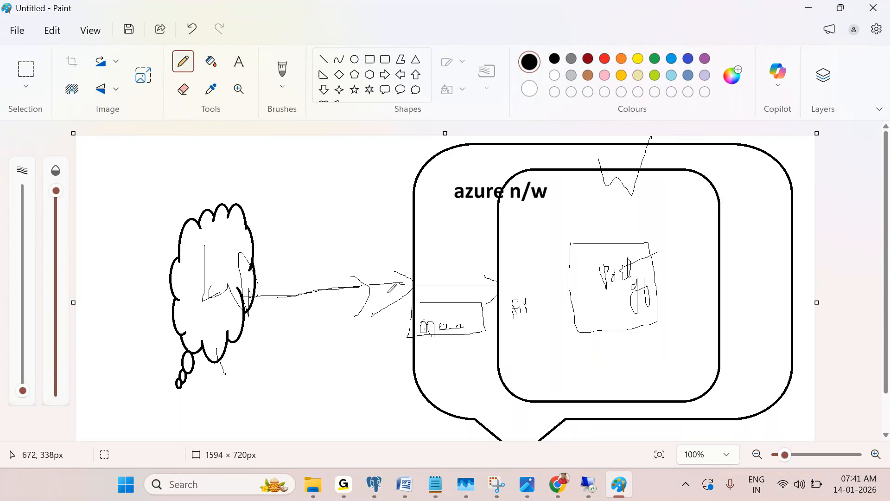
pyautogui.moveTo(460, 284)
pyautogui.mouseDown()
pyautogui.moveTo(568, 280)
pyautogui.moveTo(618, 260)
pyautogui.moveTo(645, 282)
pyautogui.moveTo(647, 303)
pyautogui.moveTo(592, 307)
pyautogui.moveTo(590, 263)
pyautogui.mouseUp()
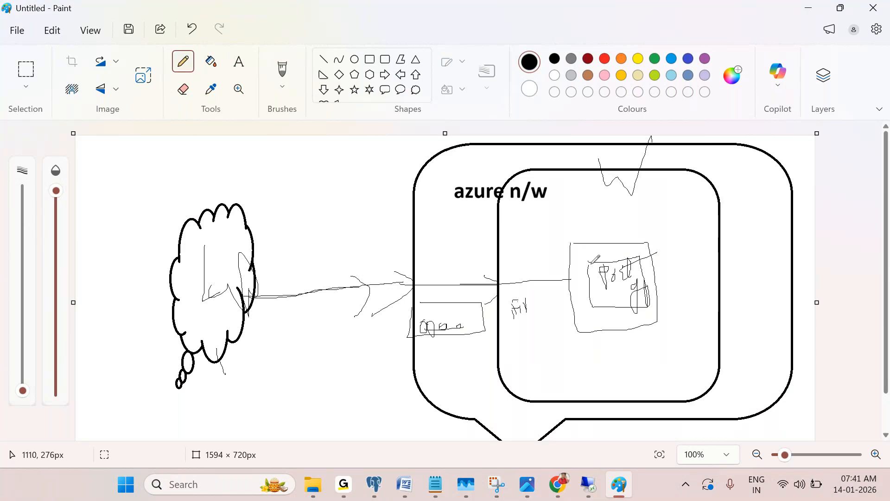
# Arrow into the inner square, label it 'bau', add lines across it, then return to the remote session
pyautogui.click(319, 486)
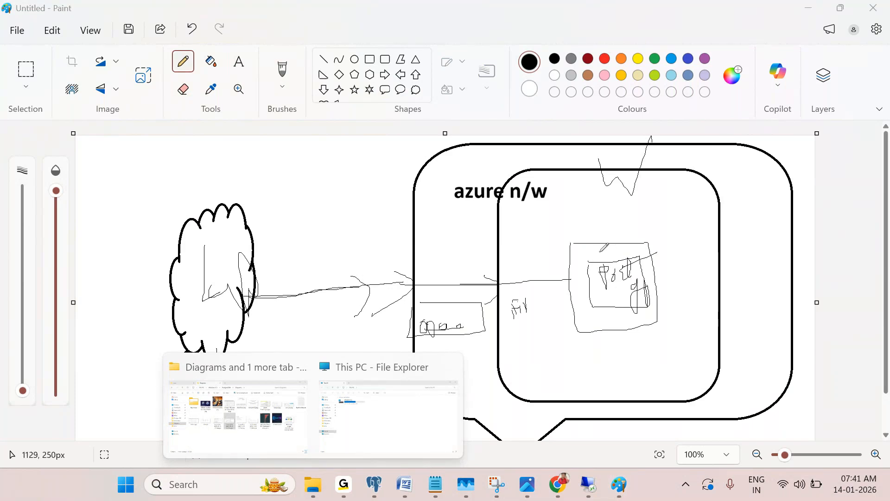
pyautogui.moveTo(571, 279)
pyautogui.mouseDown()
pyautogui.moveTo(595, 280)
pyautogui.moveTo(580, 304)
pyautogui.mouseUp()
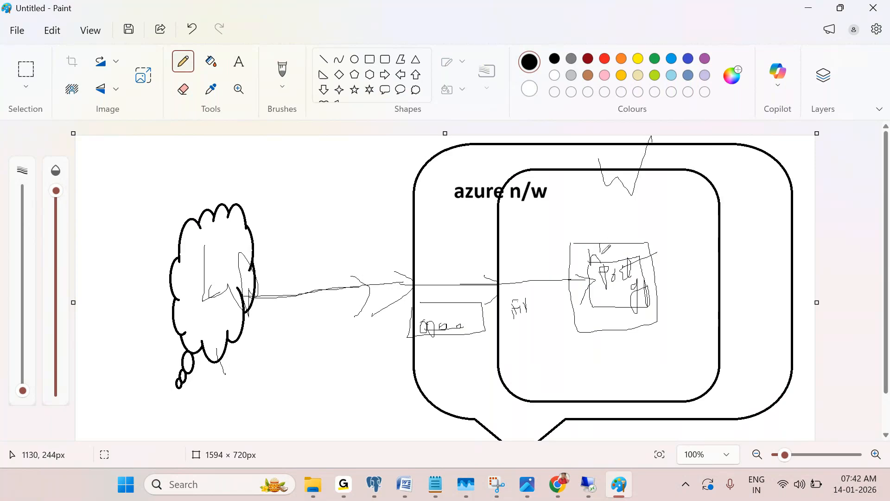
pyautogui.moveTo(600, 256); pyautogui.dragTo(616, 255)
pyautogui.click(448, 205)
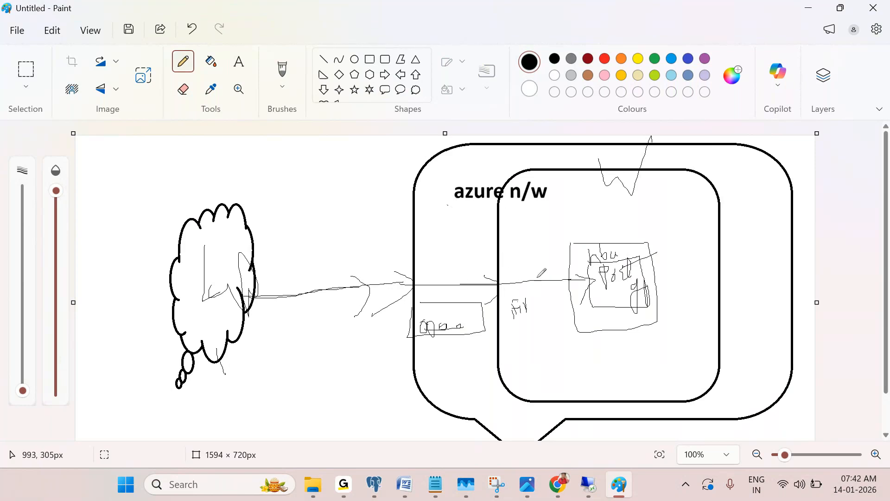
pyautogui.click(524, 268)
pyautogui.moveTo(575, 243); pyautogui.dragTo(656, 246)
pyautogui.moveTo(591, 265); pyautogui.dragTo(641, 265)
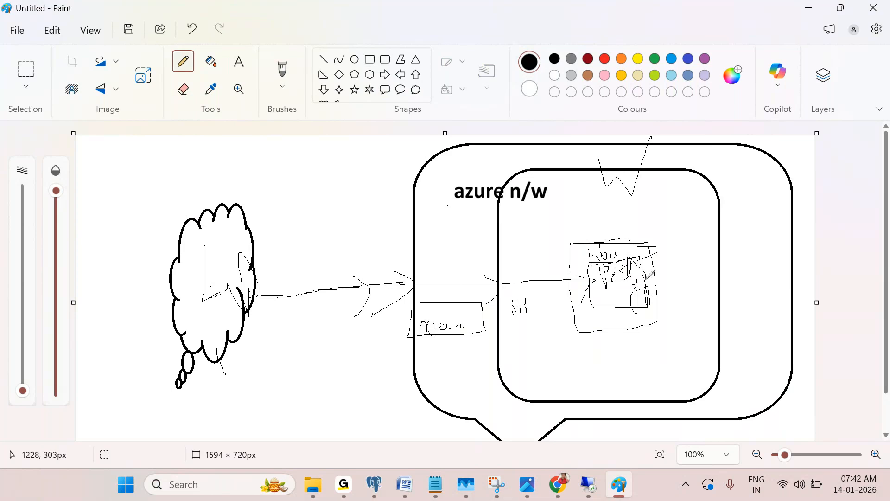
pyautogui.moveTo(642, 303); pyautogui.dragTo(602, 305)
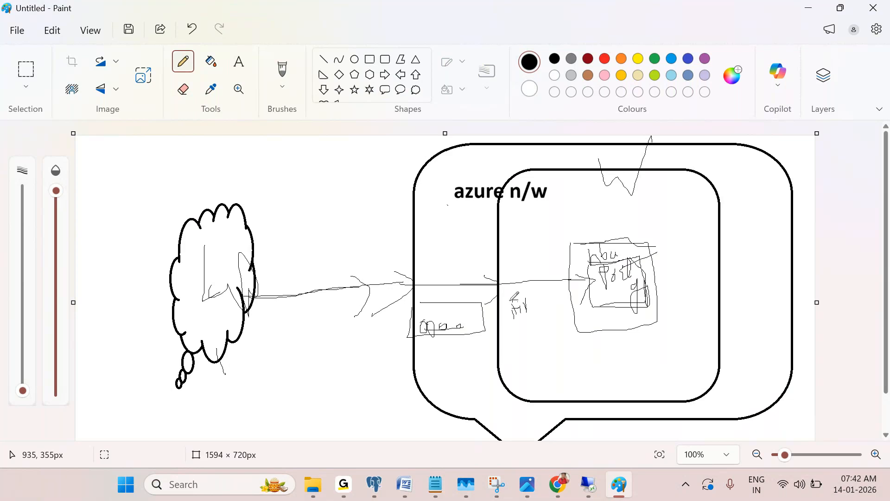
pyautogui.click(589, 482)
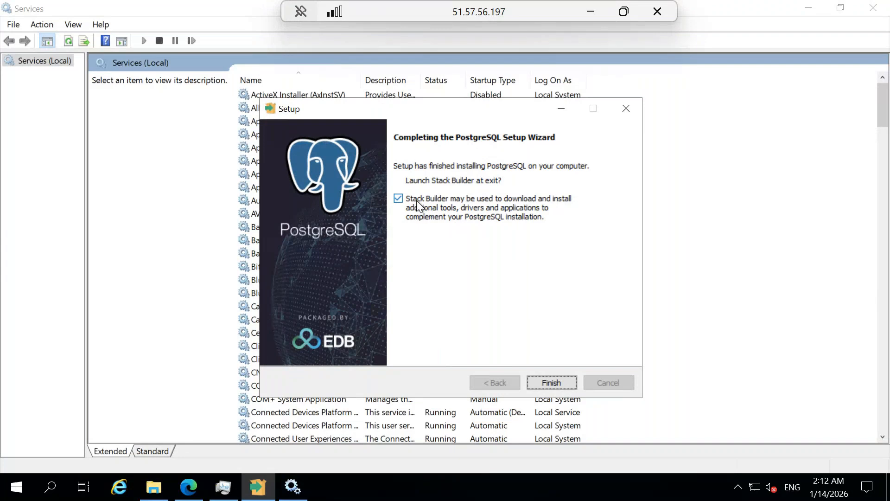
# Close the finished setup with Stack Builder unchecked, then launch Application Stack Builder from a 'stac' search
pyautogui.click(398, 199)
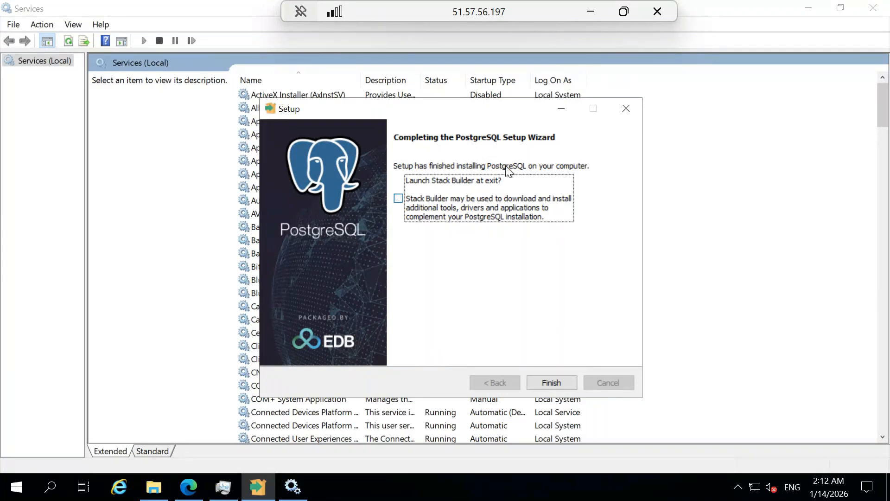
pyautogui.click(631, 107)
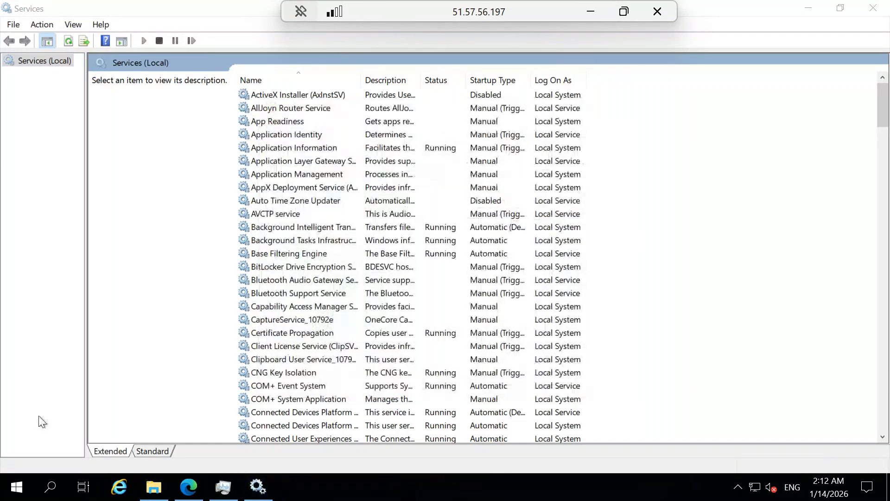
pyautogui.click(52, 486)
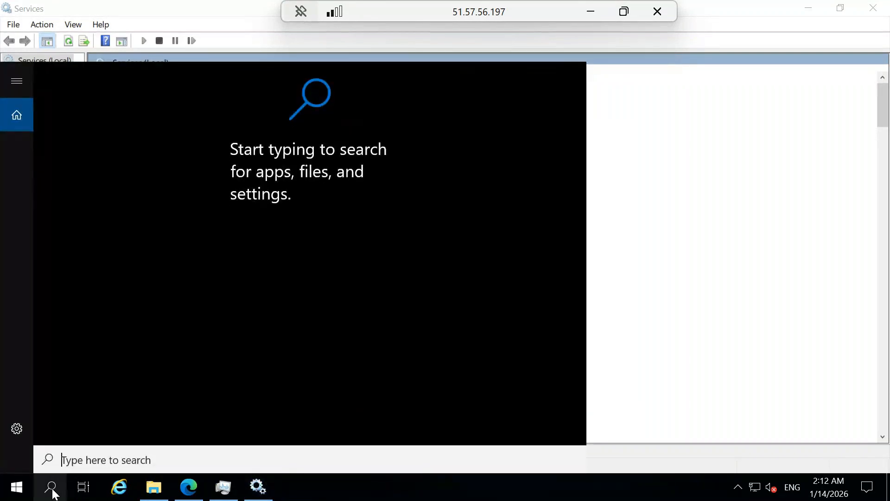
pyautogui.write('sto')
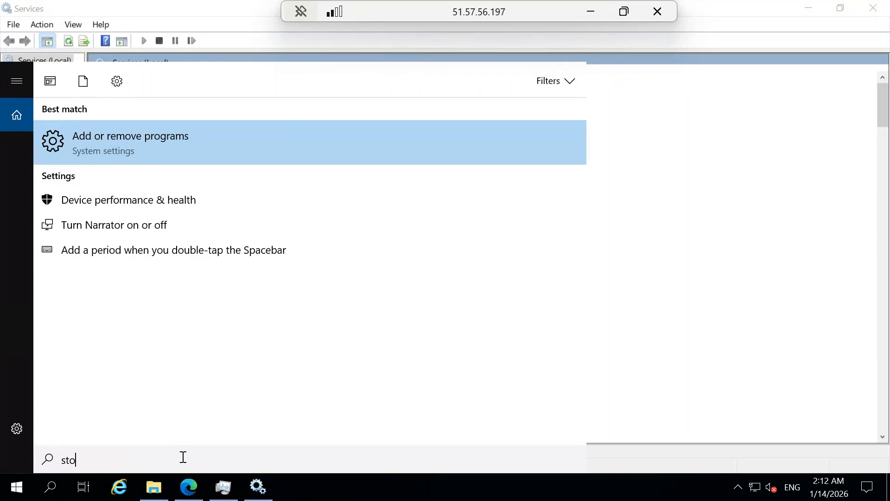
pyautogui.press('BackSpace')
pyautogui.write('ac')
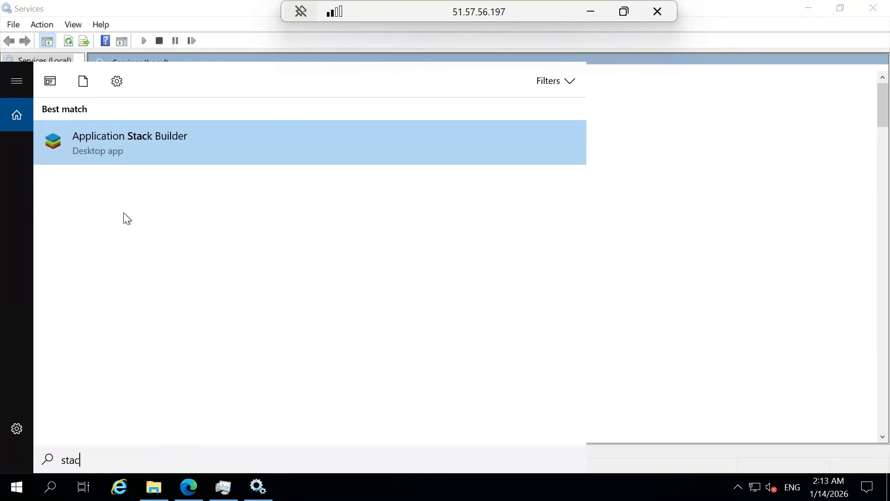
pyautogui.click(164, 155)
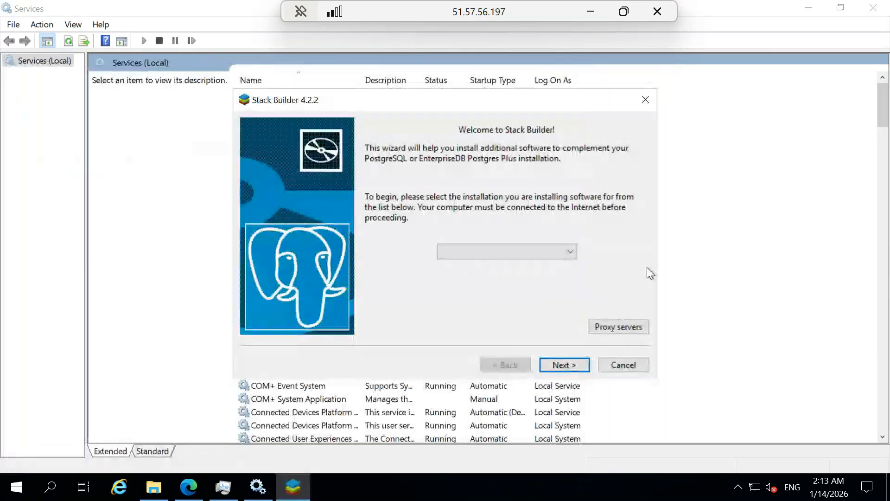
# Target the PostgreSQL 16 (x64) installation on port 5432 in Stack Builder
pyautogui.click(567, 252)
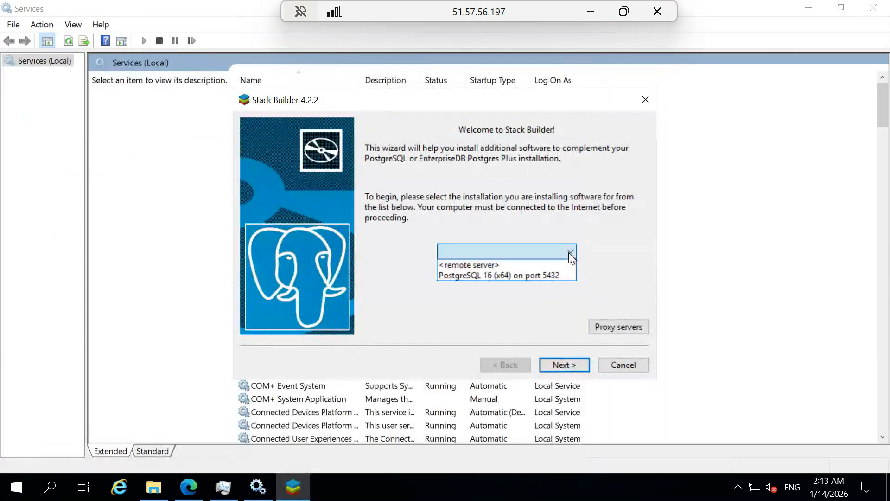
pyautogui.click(544, 273)
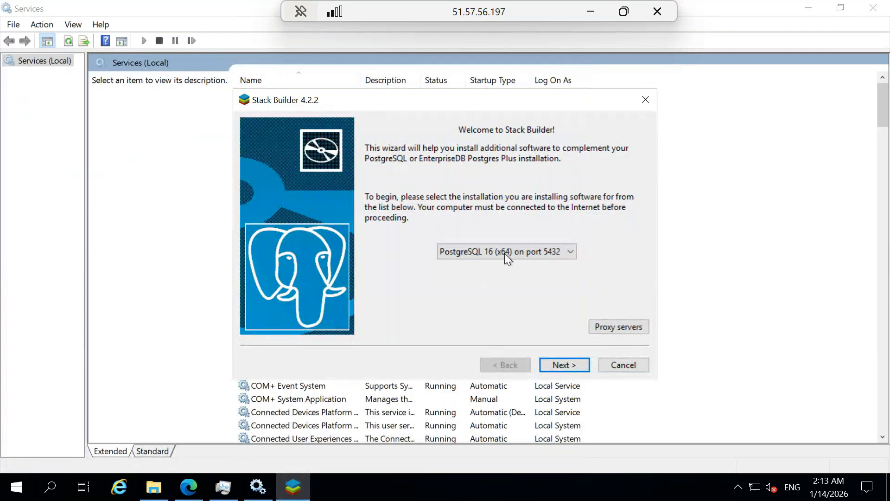
pyautogui.click(575, 362)
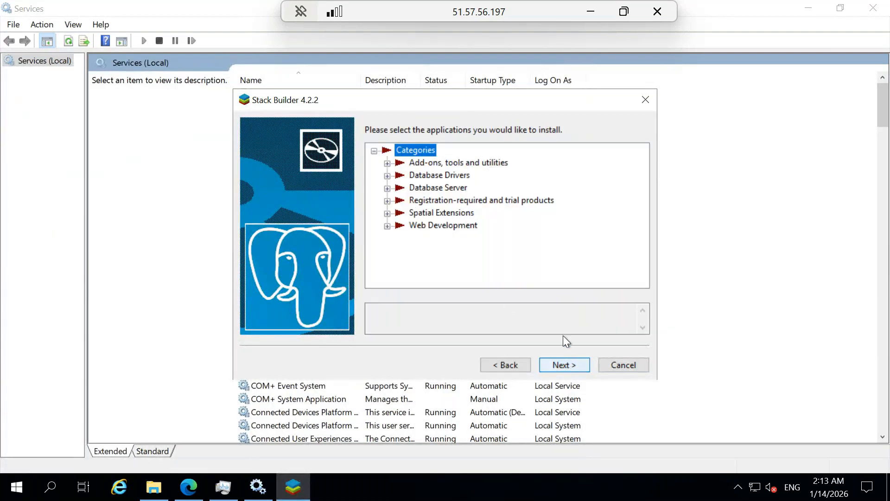
# Browse the add-on, driver and database server categories, reading the pgBouncer and pgAgent descriptions
pyautogui.click(386, 163)
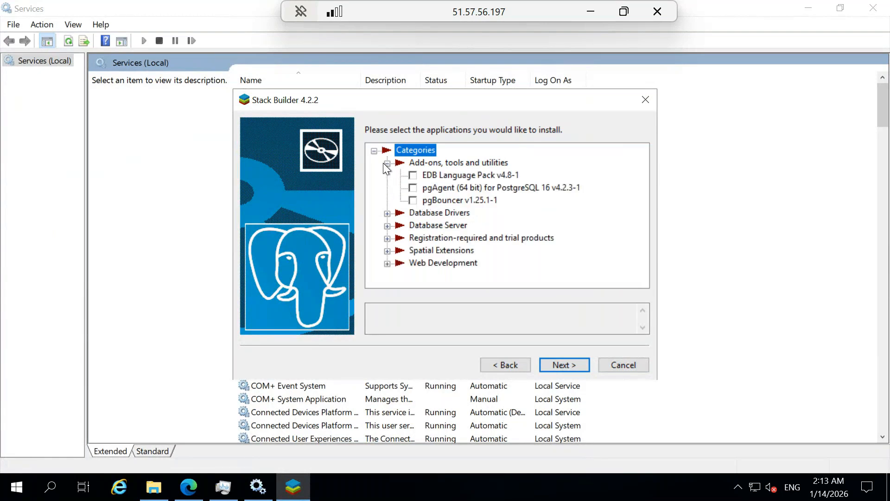
pyautogui.click(453, 204)
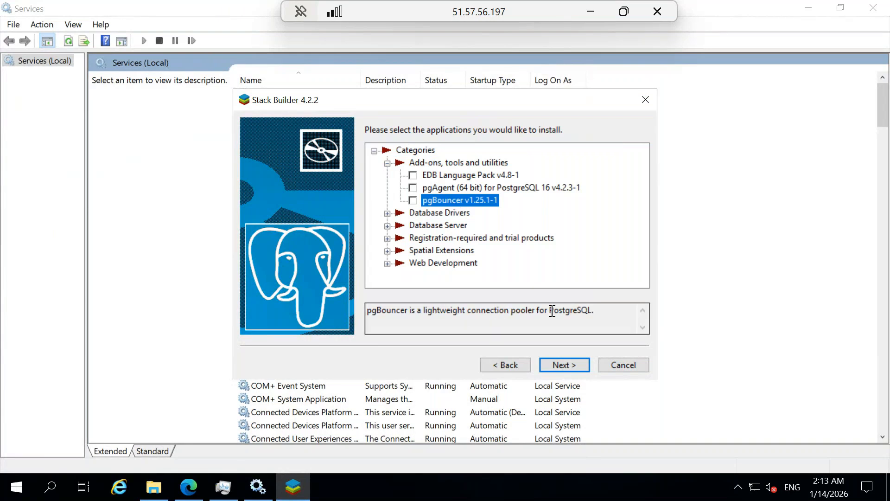
pyautogui.moveTo(594, 311); pyautogui.dragTo(345, 309)
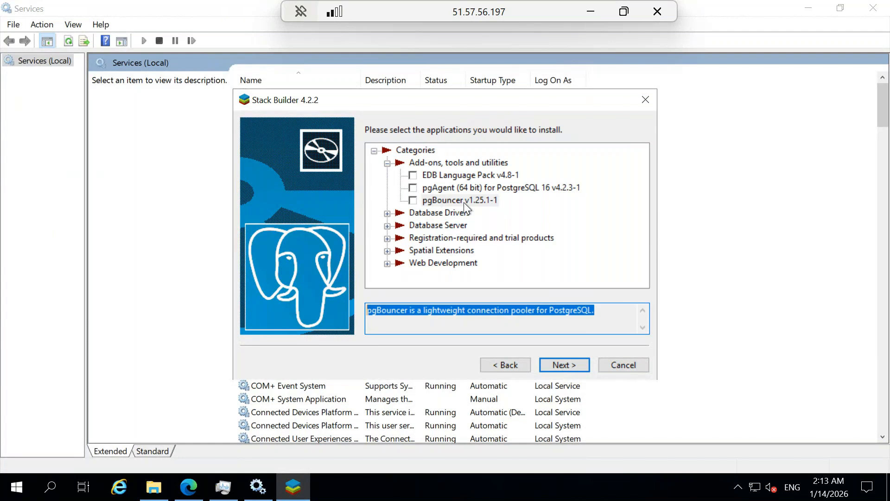
pyautogui.click(414, 188)
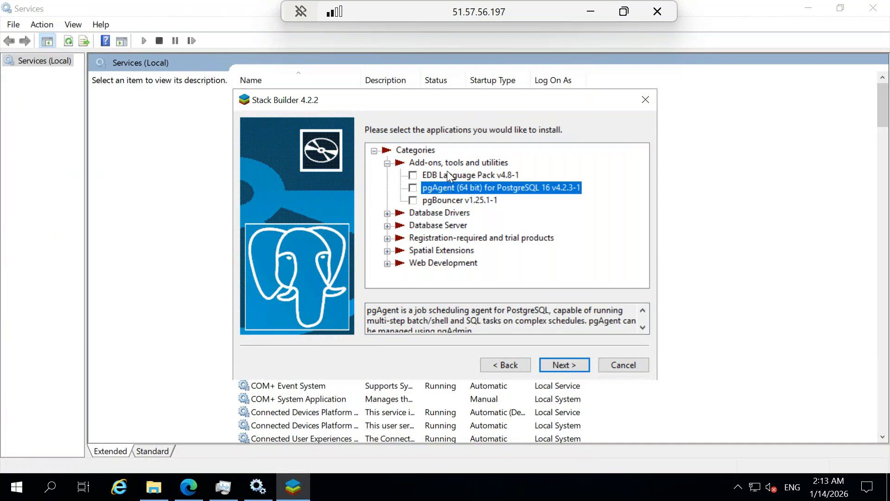
pyautogui.click(387, 213)
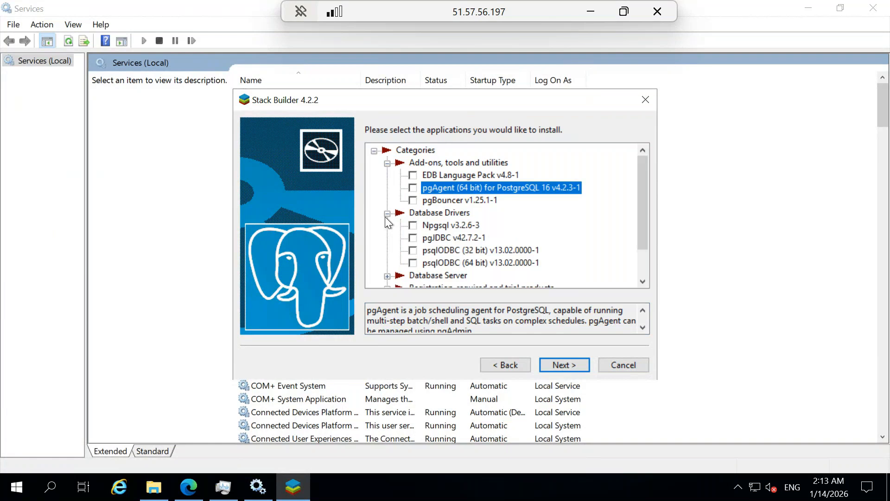
pyautogui.click(387, 213)
pyautogui.click(387, 213)
pyautogui.click(388, 213)
pyautogui.click(387, 226)
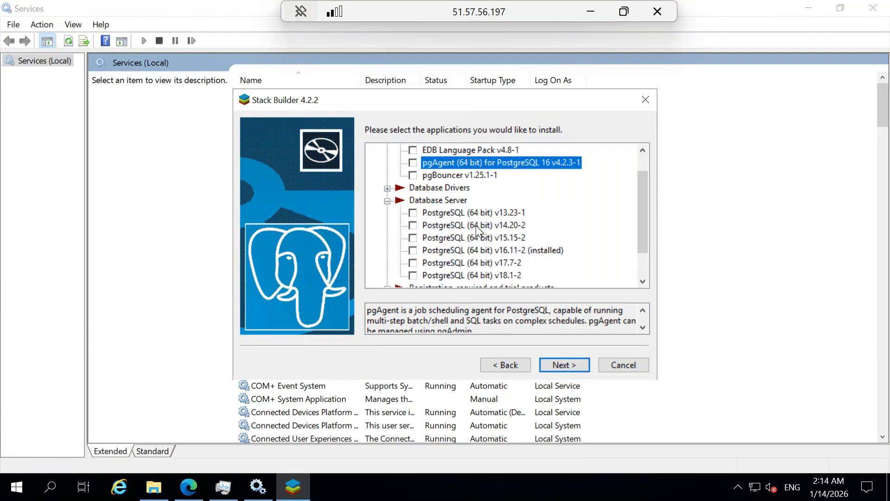
pyautogui.click(412, 262)
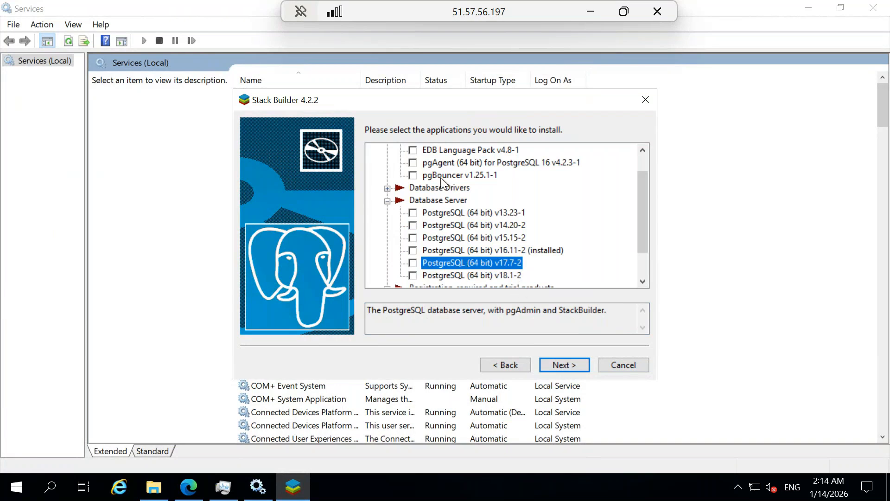
# Tick pgAgent (64 bit) and pgBouncer for installation and continue to the review page
pyautogui.click(413, 174)
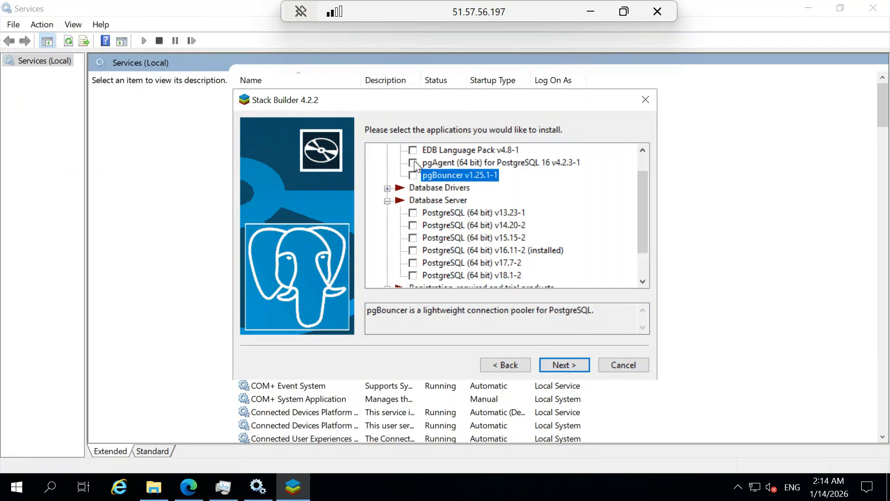
pyautogui.click(414, 162)
pyautogui.click(412, 165)
pyautogui.click(412, 176)
pyautogui.click(573, 364)
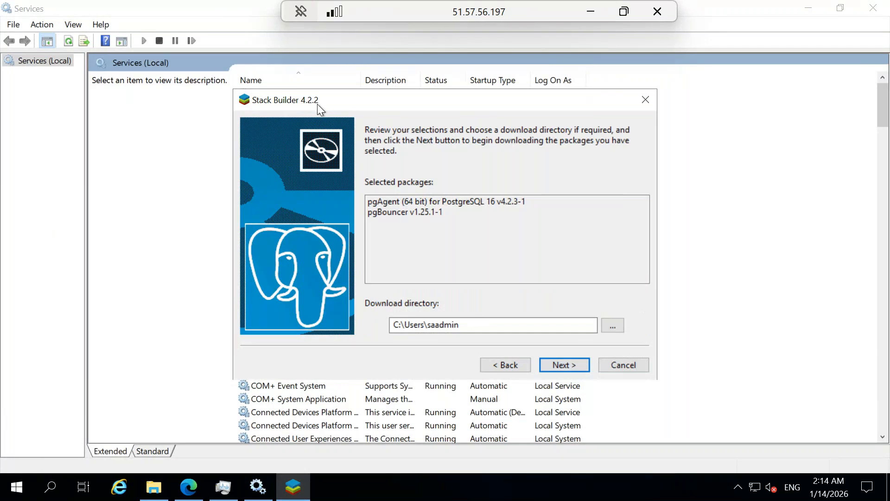
# Download the pgAgent and pgBouncer packages, show Downloads in File Explorer, and start their installation
pyautogui.click(568, 363)
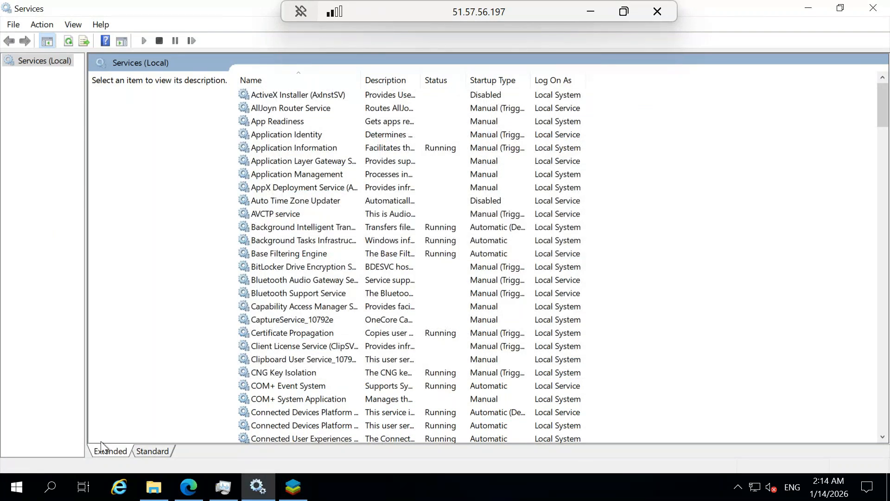
pyautogui.click(153, 486)
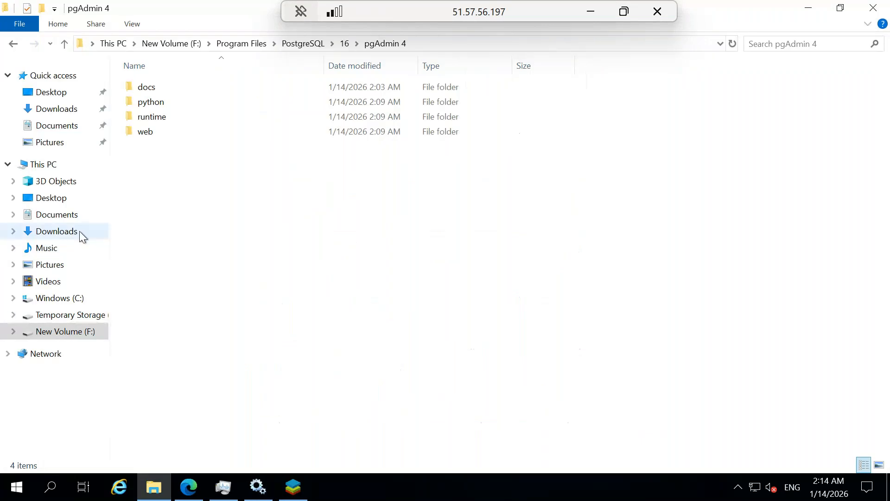
pyautogui.click(86, 234)
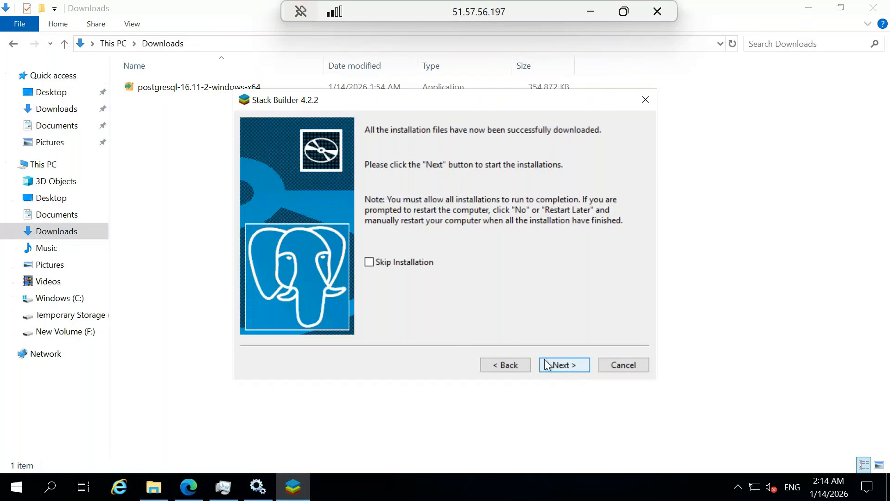
pyautogui.click(551, 363)
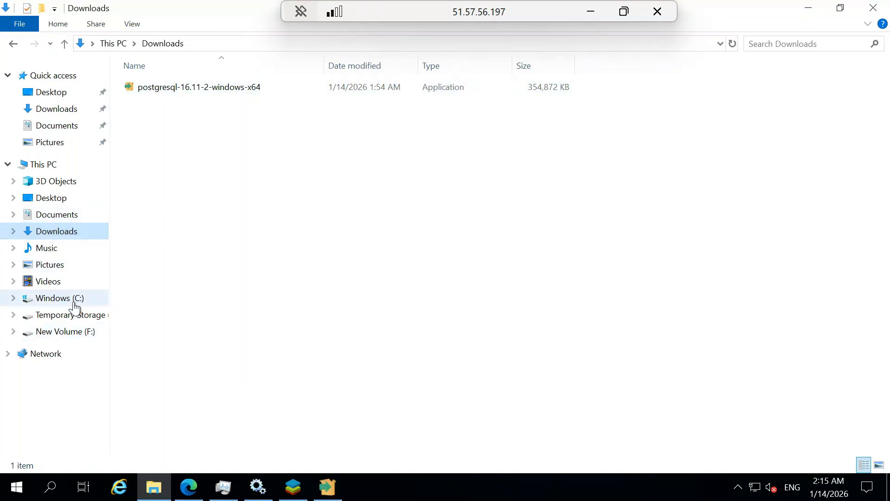
# Browse to C: > Users > the admin user's Downloads and advance pgAgent setup past its welcome page
pyautogui.click(60, 298)
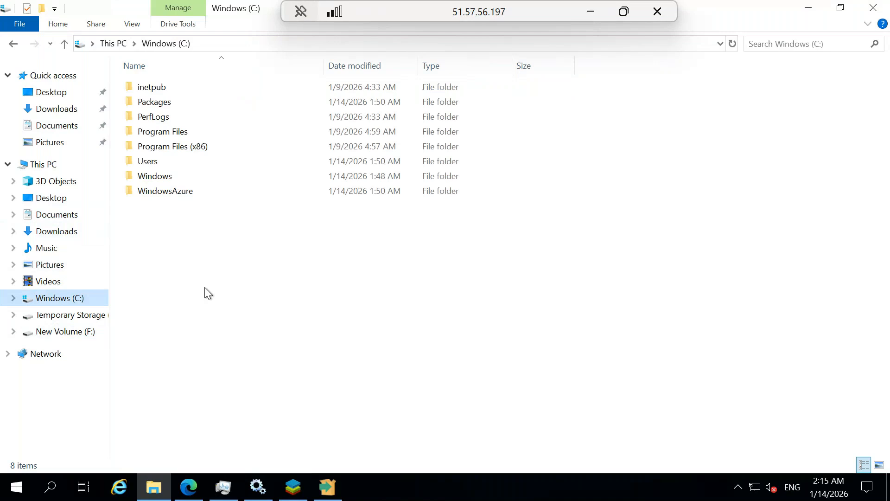
pyautogui.doubleClick(161, 162)
pyautogui.doubleClick(163, 103)
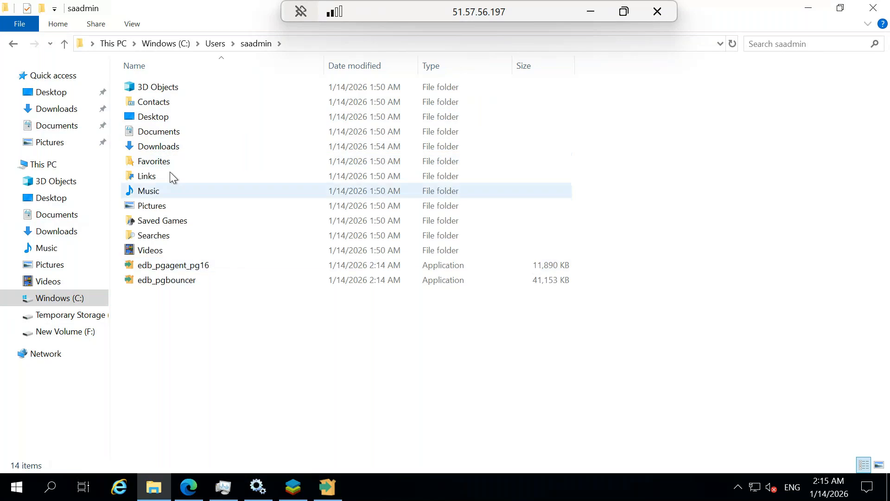
pyautogui.doubleClick(175, 148)
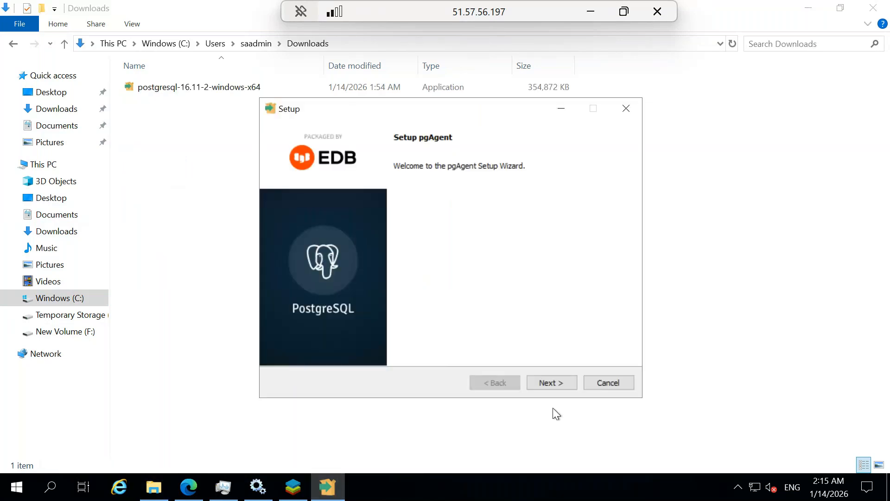
pyautogui.click(551, 379)
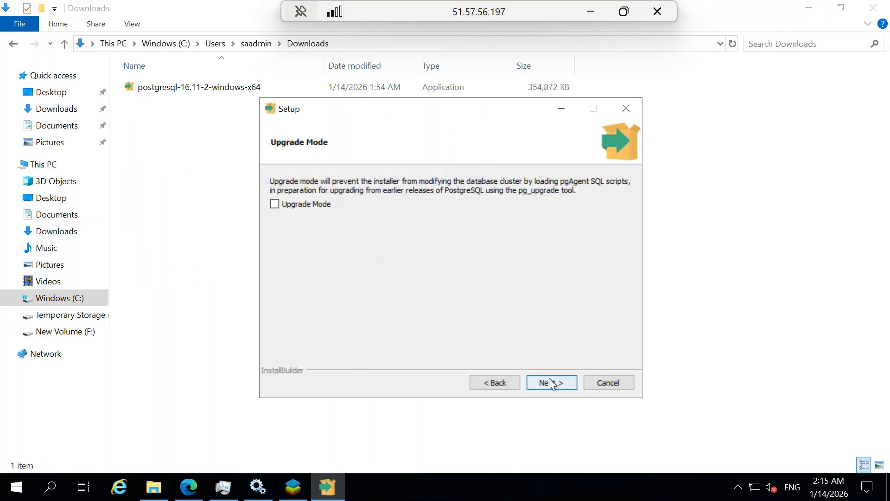
# Refresh the Downloads folder listing and minimise the pgAgent setup wizard
pyautogui.click(204, 191)
pyautogui.click(50, 109)
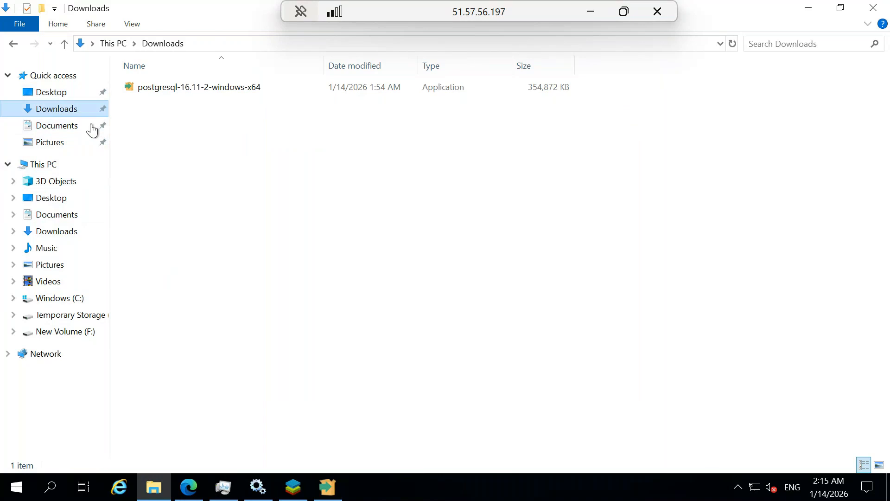
pyautogui.rightClick(309, 207)
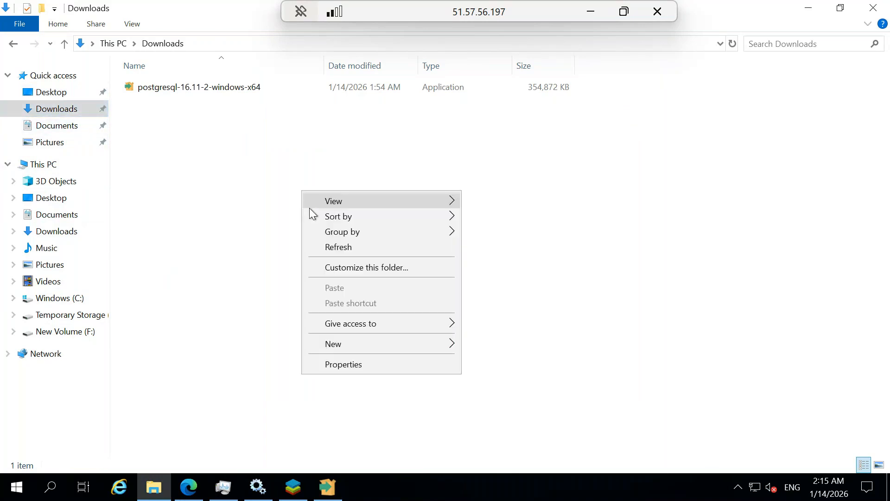
pyautogui.click(349, 247)
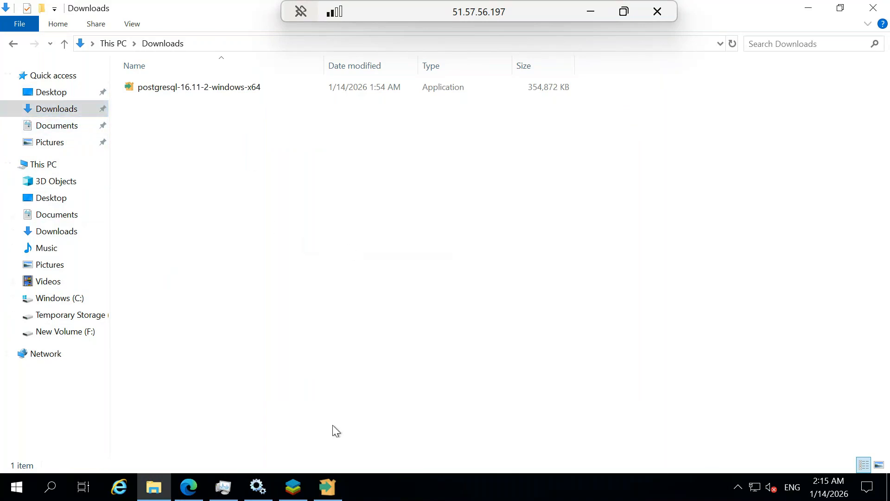
pyautogui.click(327, 486)
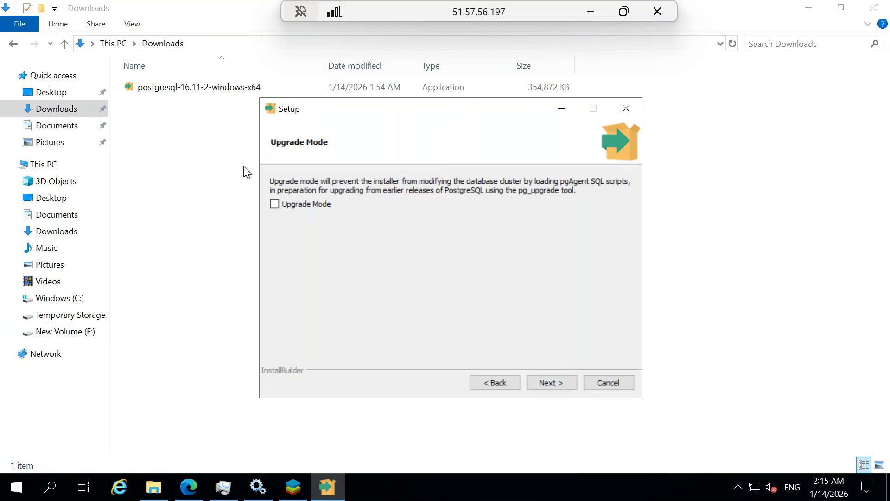
pyautogui.click(560, 109)
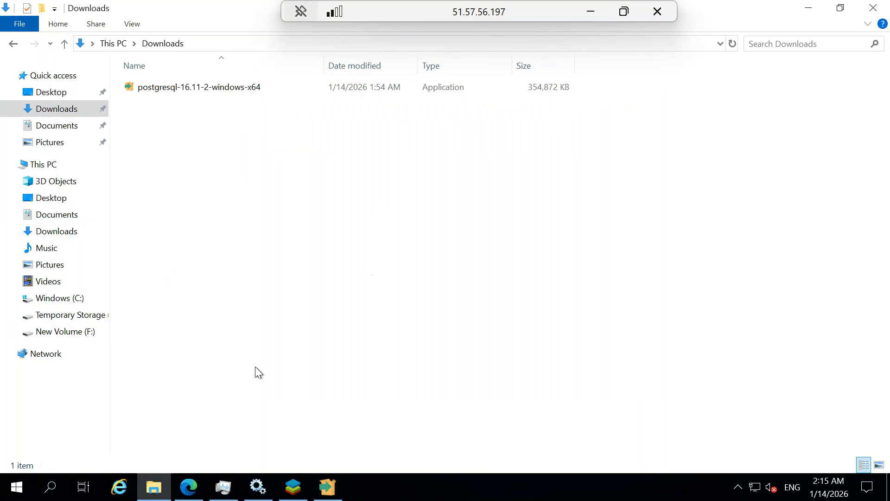
# Locate pg_hba.conf in F:\Program Files\PostgreSQL\16\data, then minimise the remote session
pyautogui.click(79, 337)
pyautogui.doubleClick(176, 95)
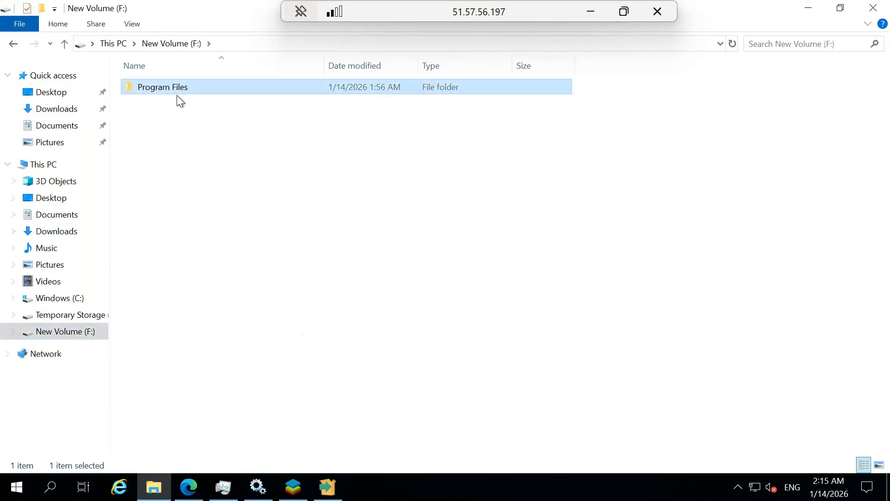
pyautogui.doubleClick(174, 92)
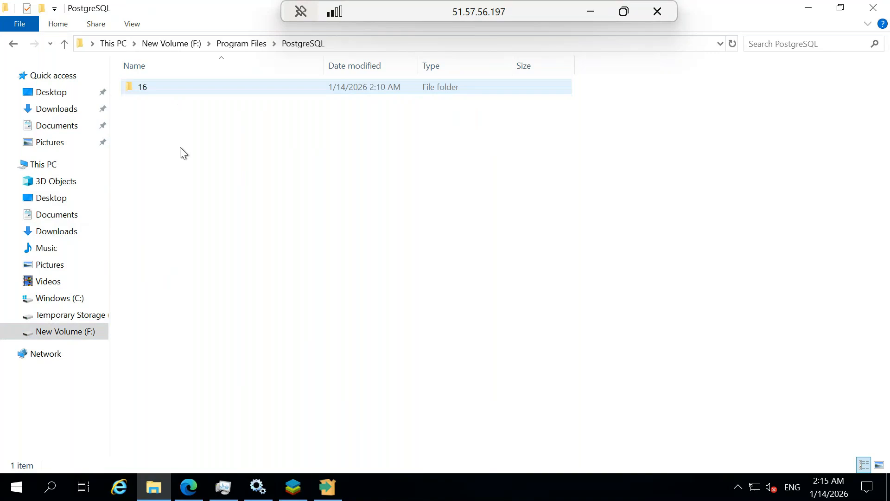
pyautogui.click(152, 87)
pyautogui.doubleClick(157, 87)
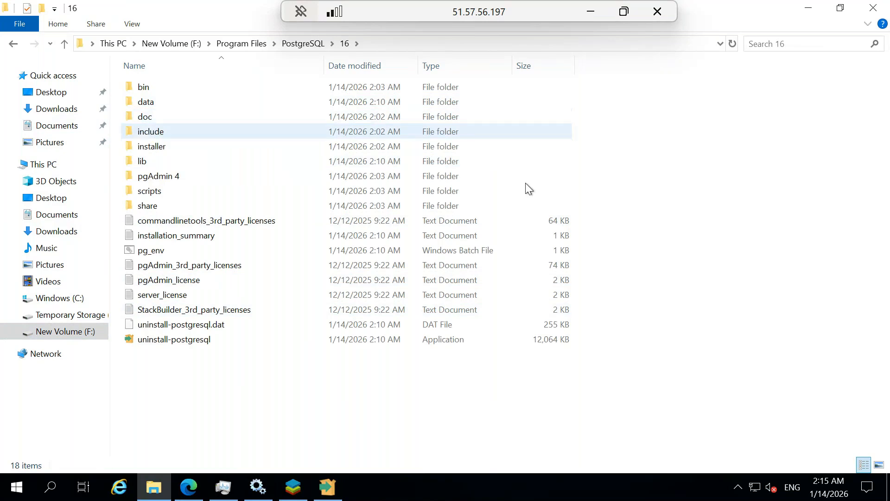
pyautogui.doubleClick(150, 98)
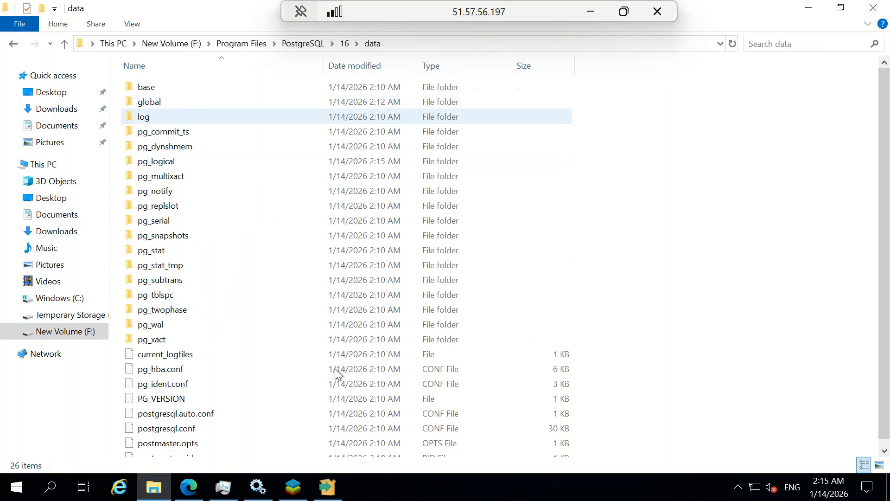
pyautogui.scroll(-1, 272, 343)
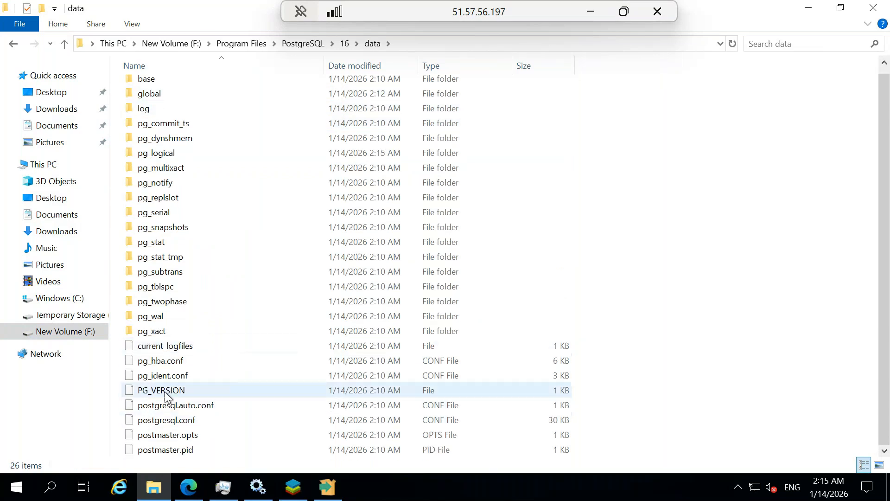
pyautogui.click(153, 361)
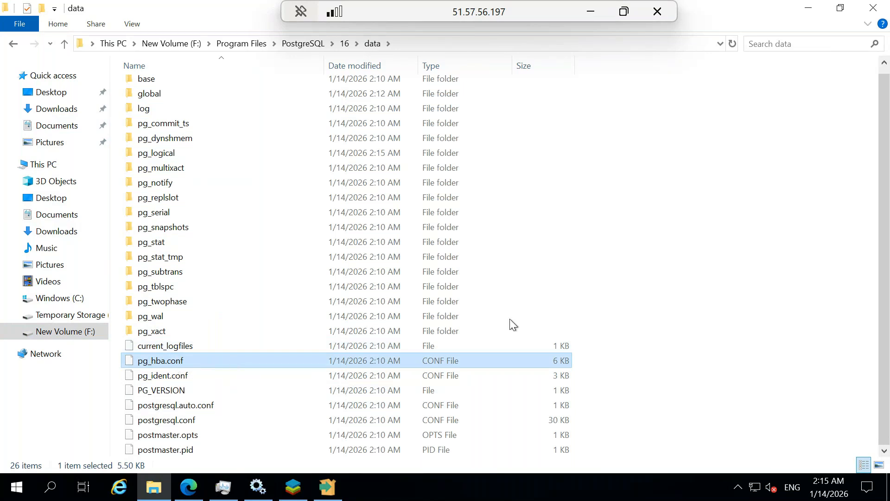
pyautogui.click(590, 12)
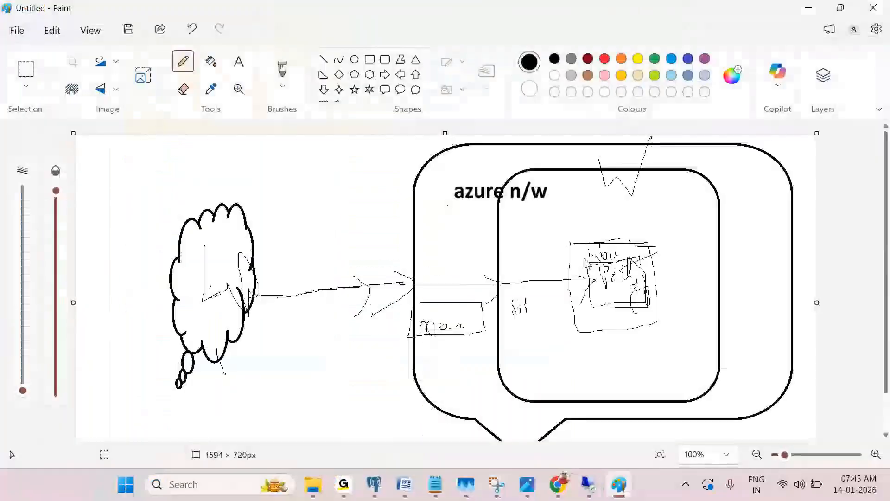
# Underline 'azure' in the Paint network diagram and bring up the Azure portal in Chrome
pyautogui.moveTo(446, 199); pyautogui.dragTo(486, 197)
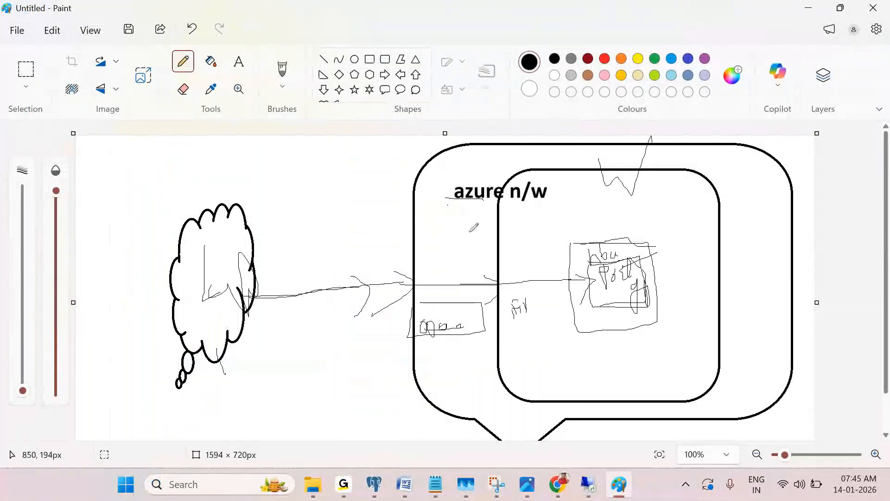
pyautogui.moveTo(571, 494)
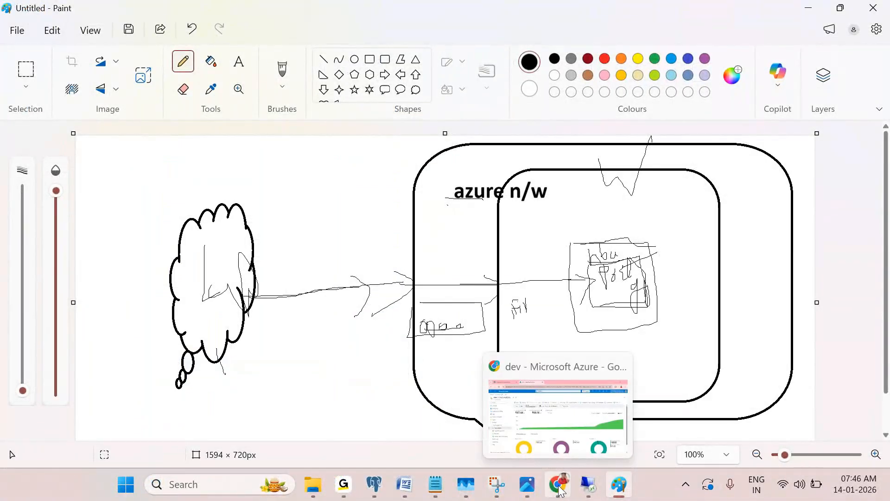
pyautogui.click(570, 495)
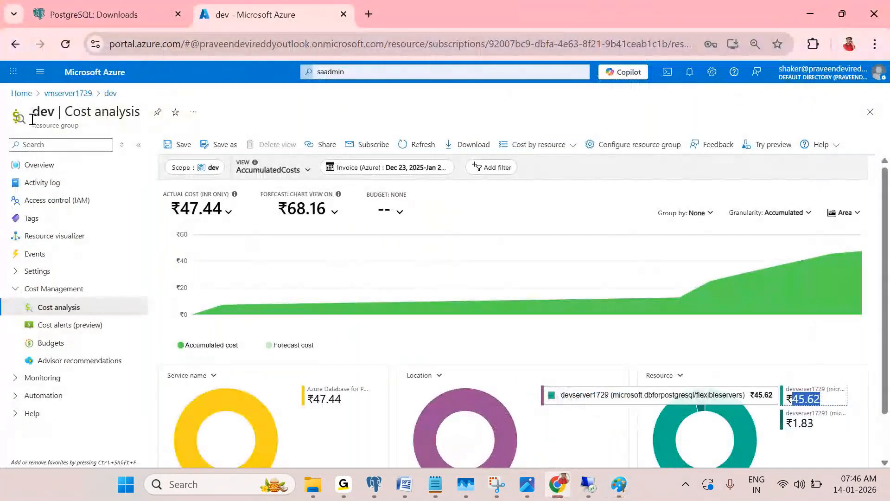
# Open the vmserver1729 virtual machine from the Virtual machines list
pyautogui.click(21, 93)
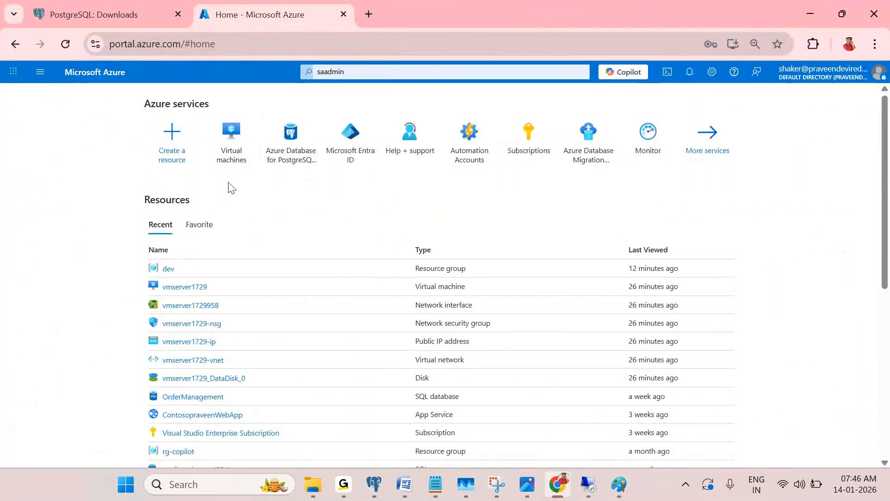
pyautogui.click(234, 162)
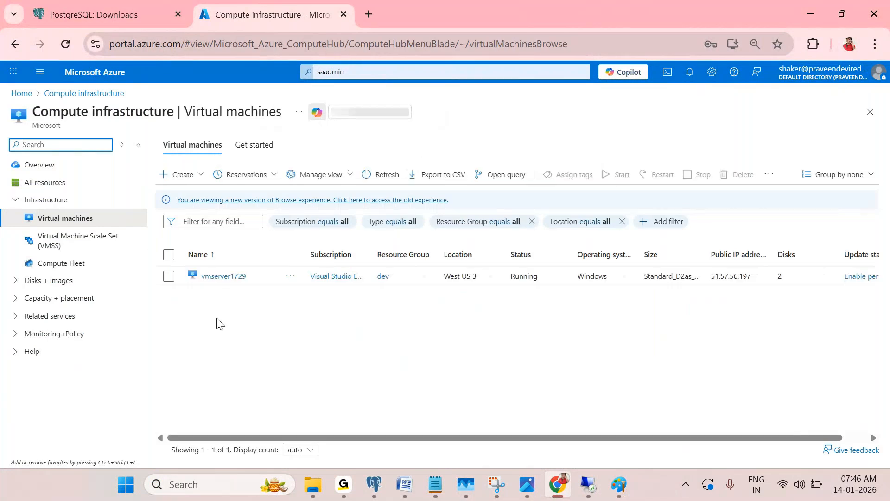
pyautogui.click(224, 277)
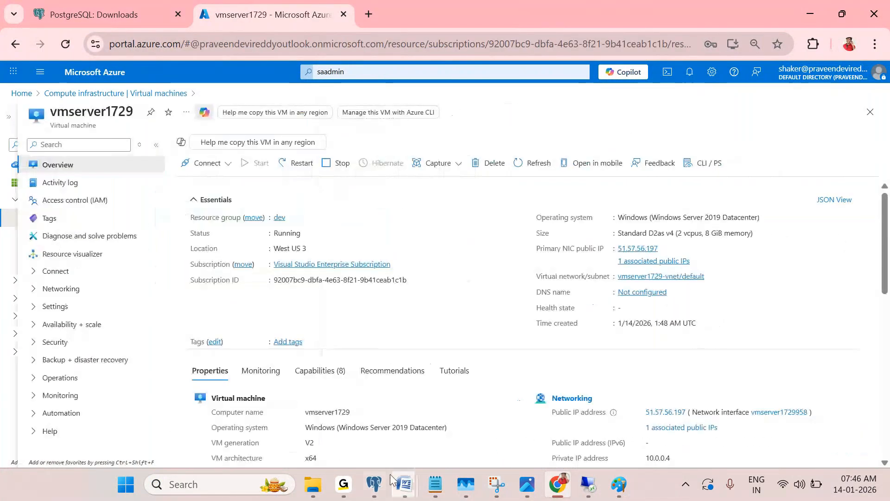
# Collapse pgAdmin's localhost tree, then copy the VM's public IP 51.57.56.197 and open its configuration
pyautogui.click(374, 484)
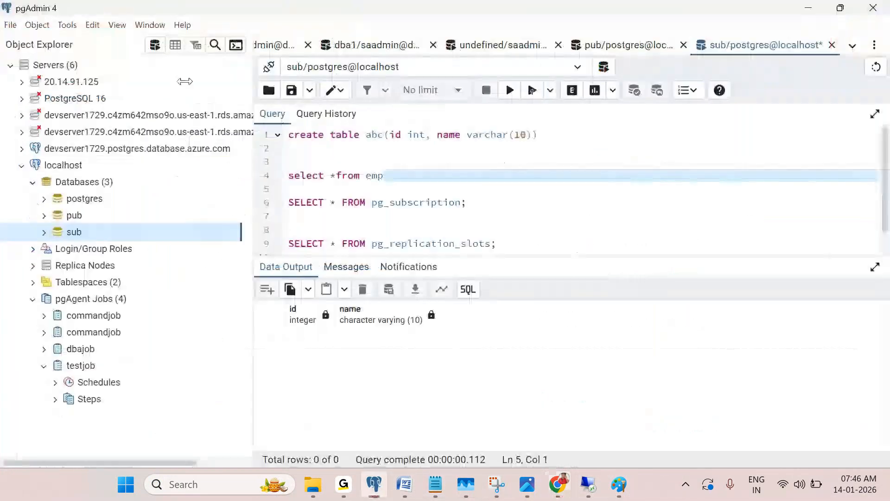
pyautogui.click(21, 165)
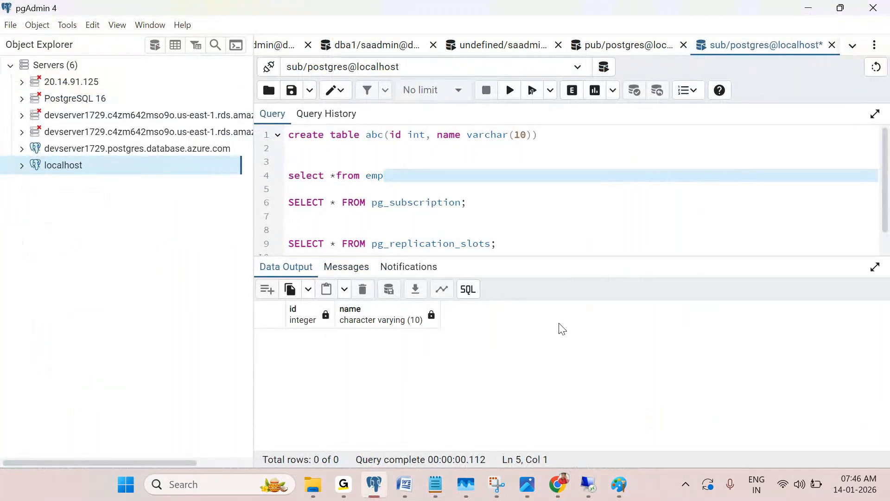
pyautogui.click(588, 484)
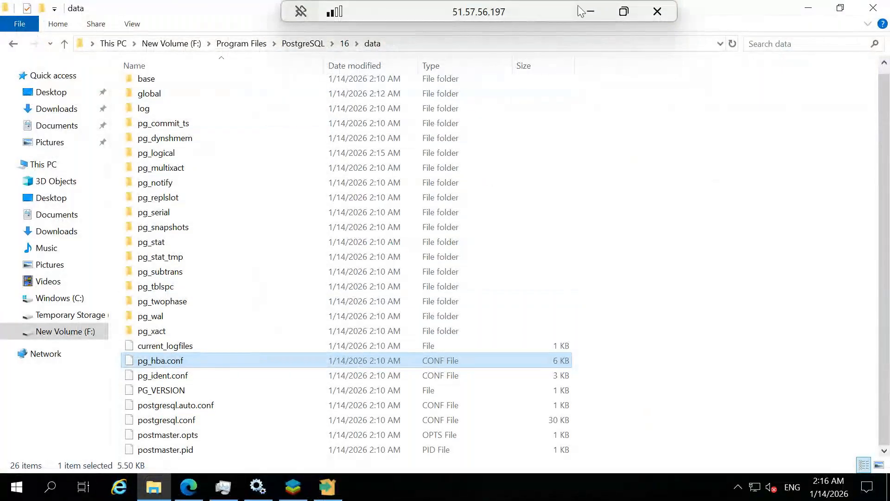
pyautogui.click(591, 12)
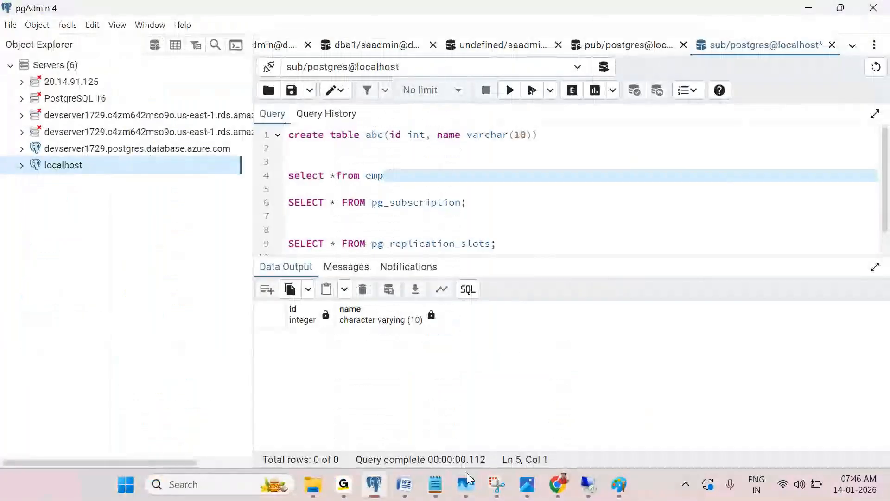
pyautogui.click(558, 483)
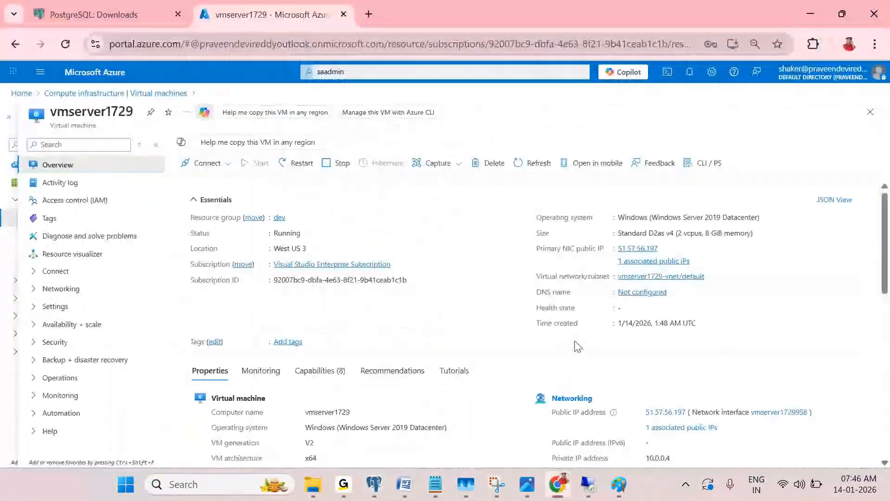
pyautogui.click(664, 248)
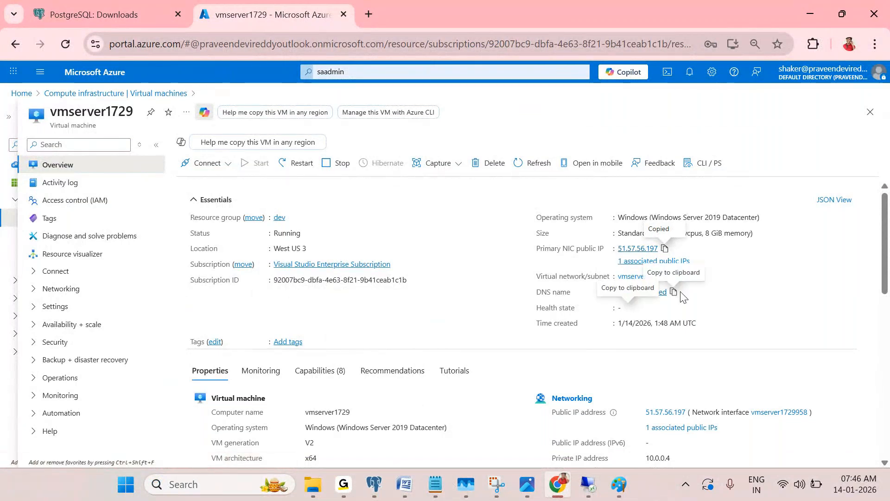
pyautogui.click(659, 292)
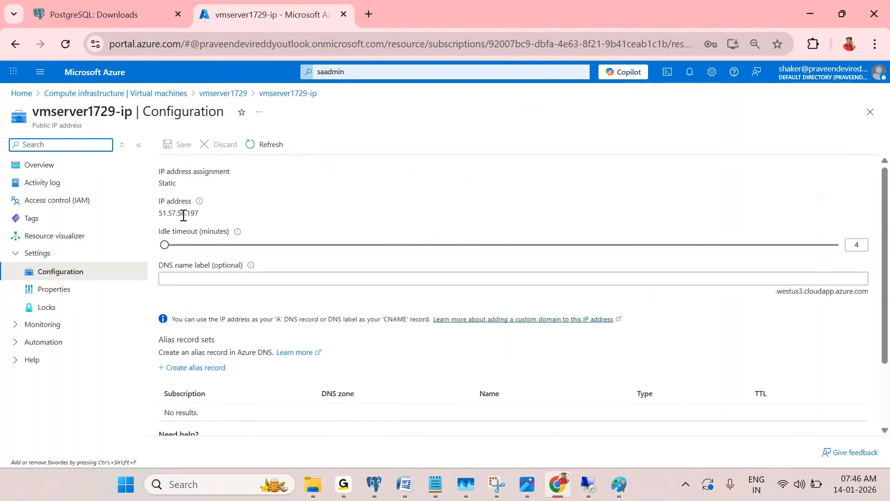
# Save DNS label vmserver1729, giving vmserver1729.westus3.cloudapp.azure.com, and view the IP's overview
pyautogui.click(186, 278)
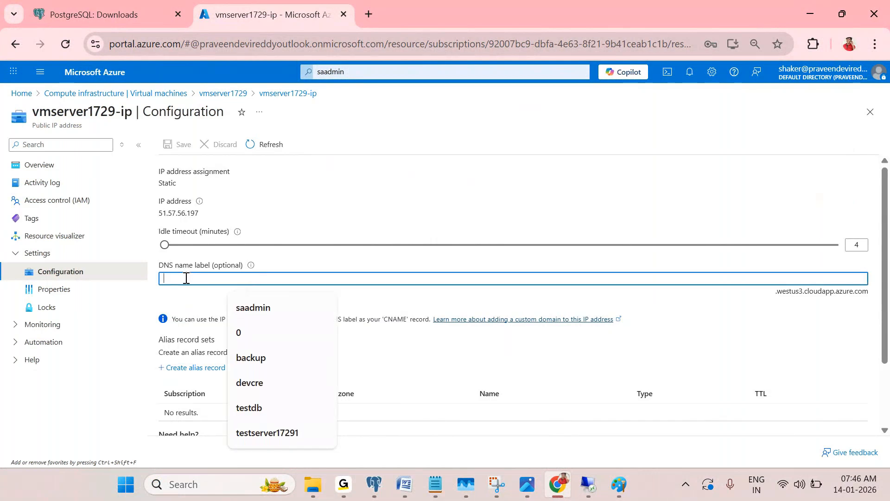
pyautogui.write('vmserver1729')
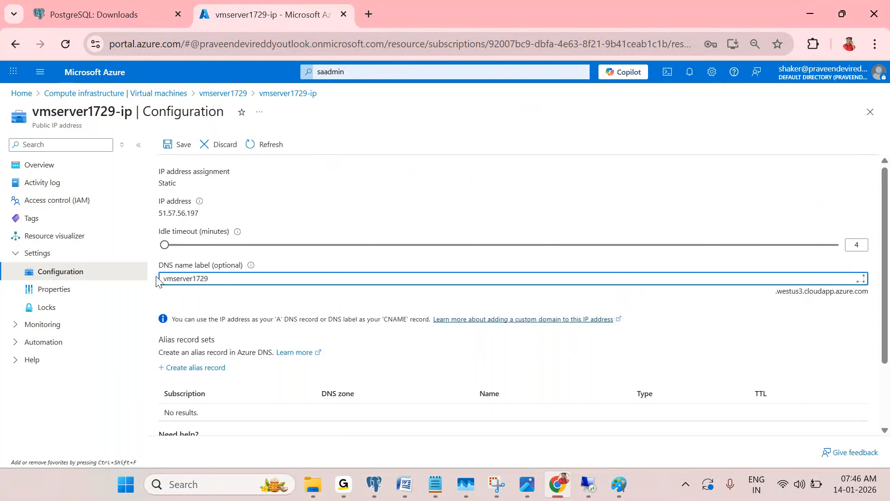
pyautogui.moveTo(778, 301); pyautogui.dragTo(866, 296)
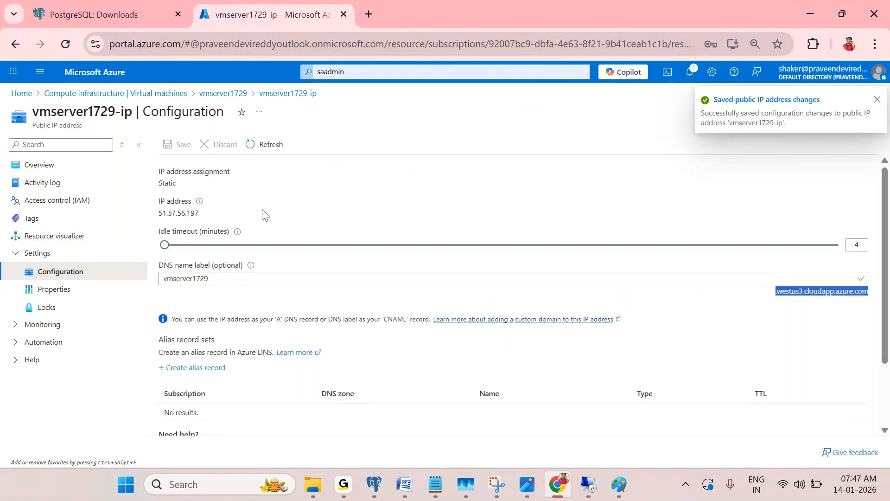
pyautogui.click(62, 165)
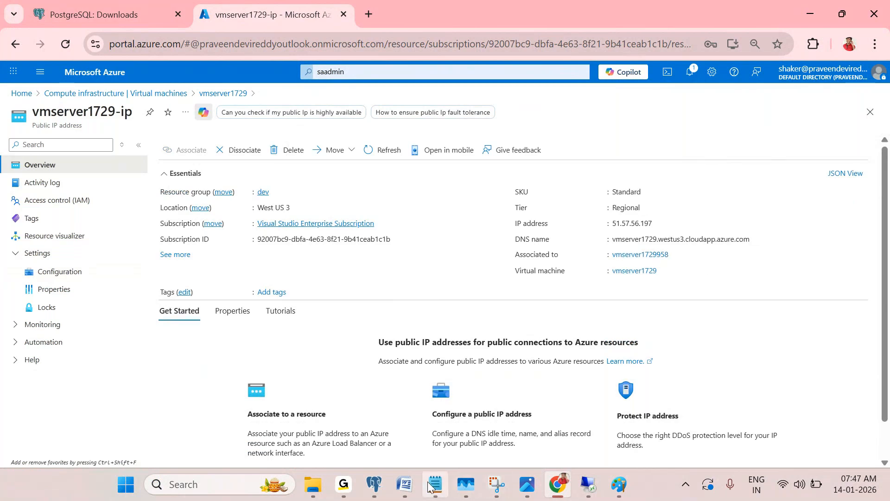
pyautogui.click(384, 482)
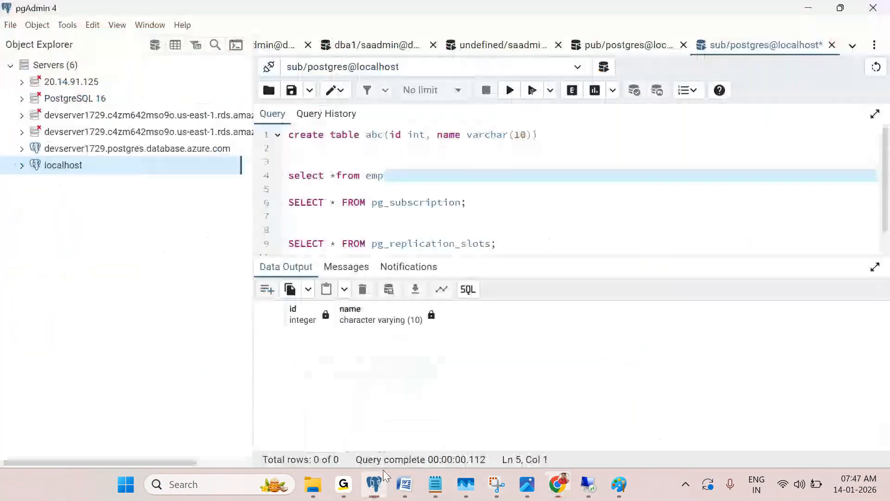
# Register a new pgAdmin server named 51.57.56.197 with host 51.57.56.197
pyautogui.rightClick(65, 70)
pyautogui.moveTo(176, 81)
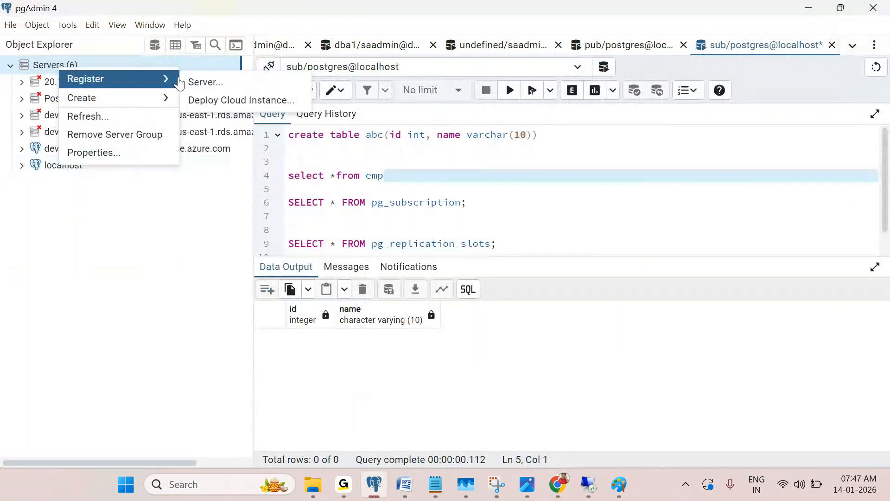
pyautogui.click(220, 88)
pyautogui.hotkey('ctrl', 'v')
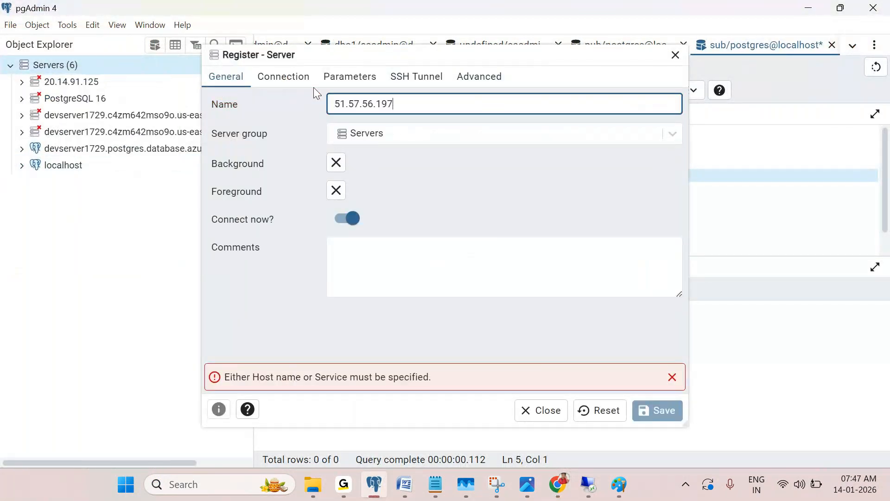
pyautogui.click(299, 76)
pyautogui.click(368, 101)
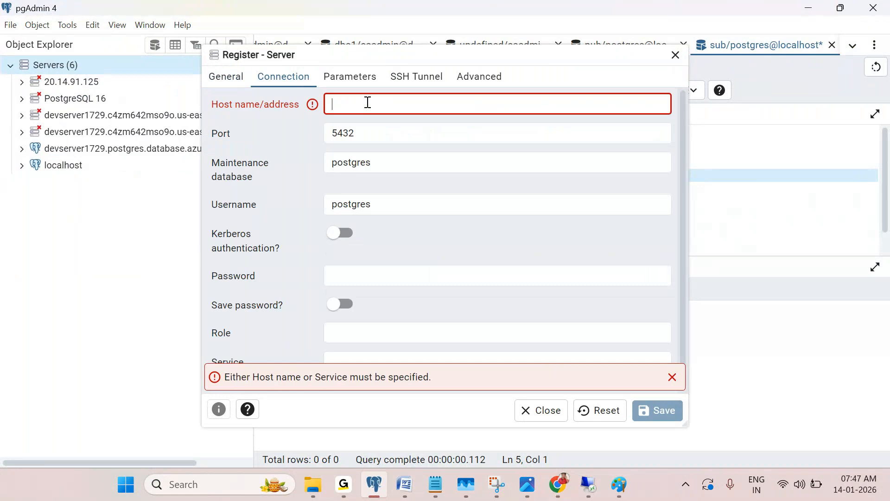
pyautogui.hotkey('ctrl', 'v')
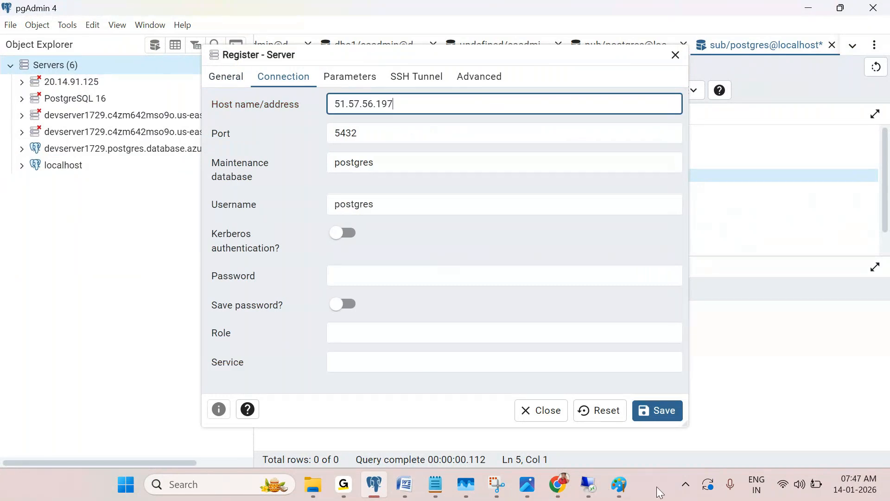
# Check the Paint network diagram, enter the postgres password, and save the server registration
pyautogui.moveTo(619, 484)
pyautogui.click(617, 408)
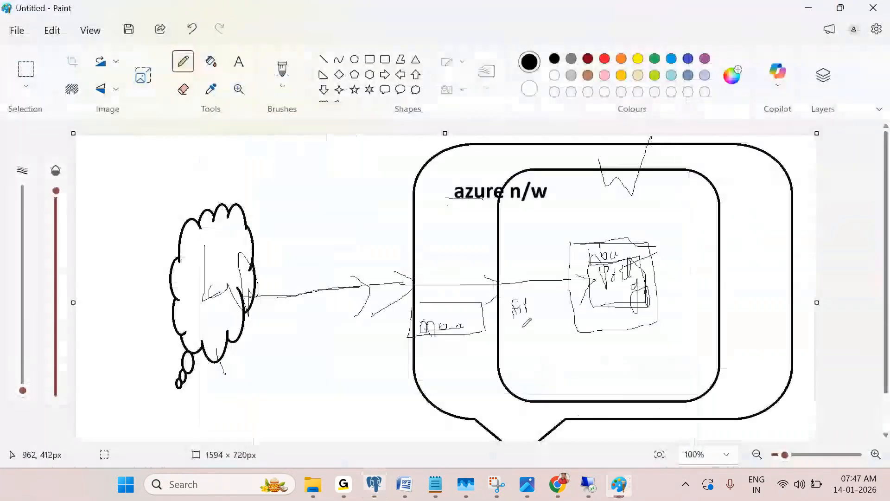
pyautogui.click(808, 8)
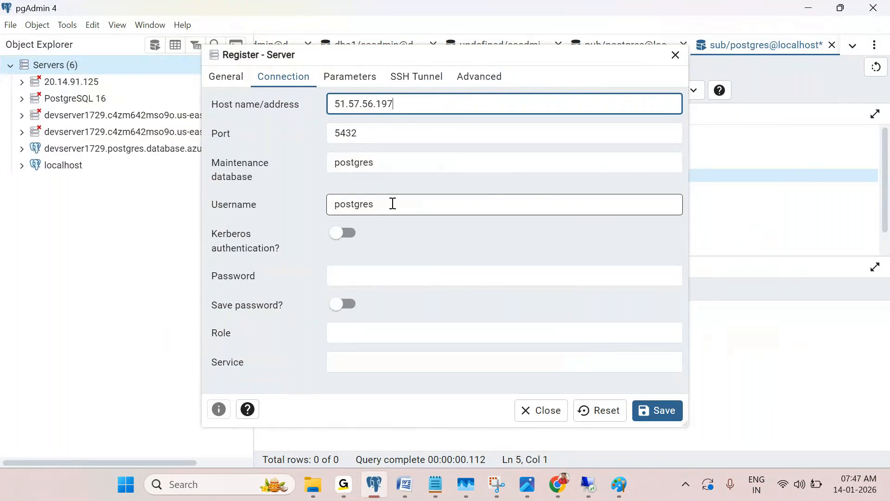
pyautogui.click(388, 271)
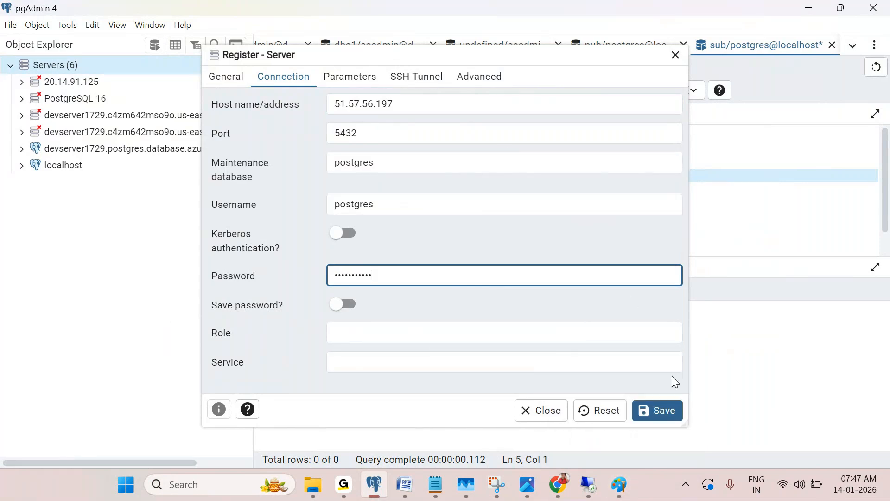
pyautogui.click(665, 411)
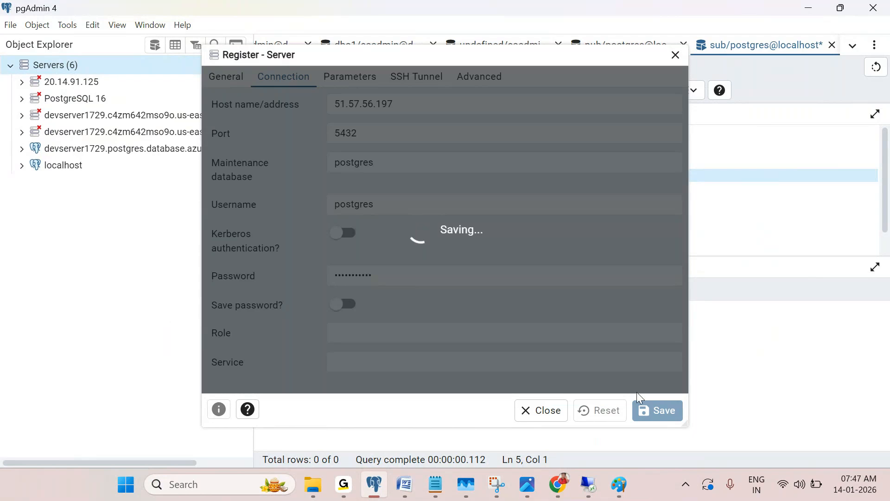
# After the save times out, mark the server box in the Paint diagram and return to Azure
pyautogui.click(580, 485)
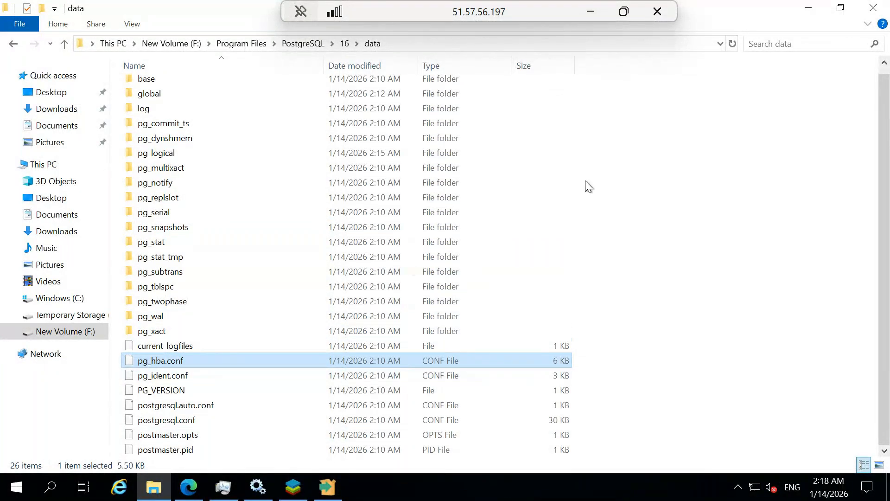
pyautogui.click(593, 12)
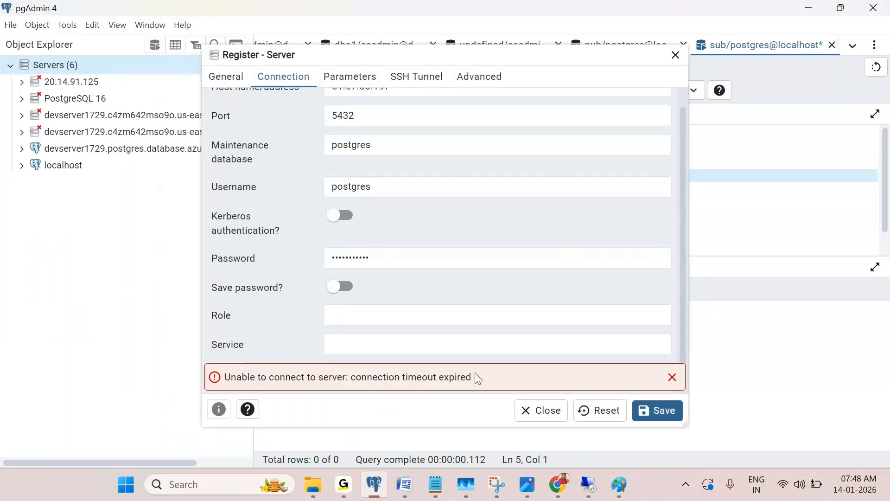
pyautogui.moveTo(619, 484)
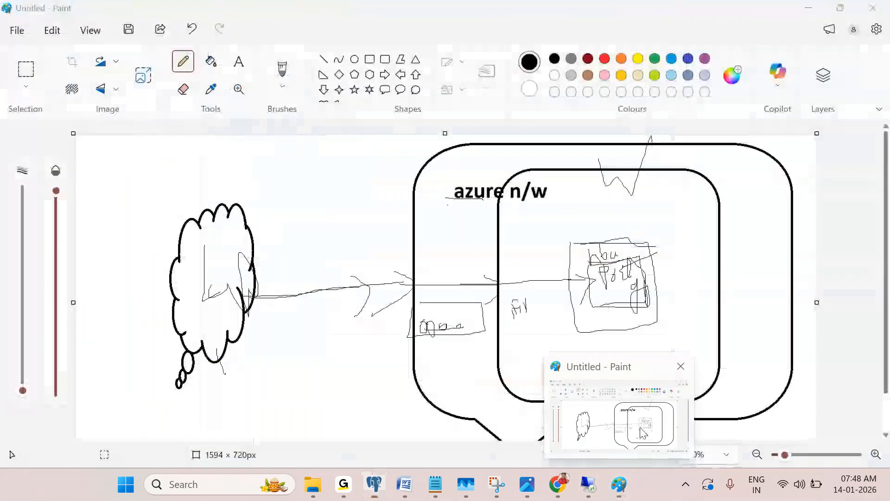
pyautogui.click(643, 432)
pyautogui.moveTo(589, 242); pyautogui.dragTo(617, 281)
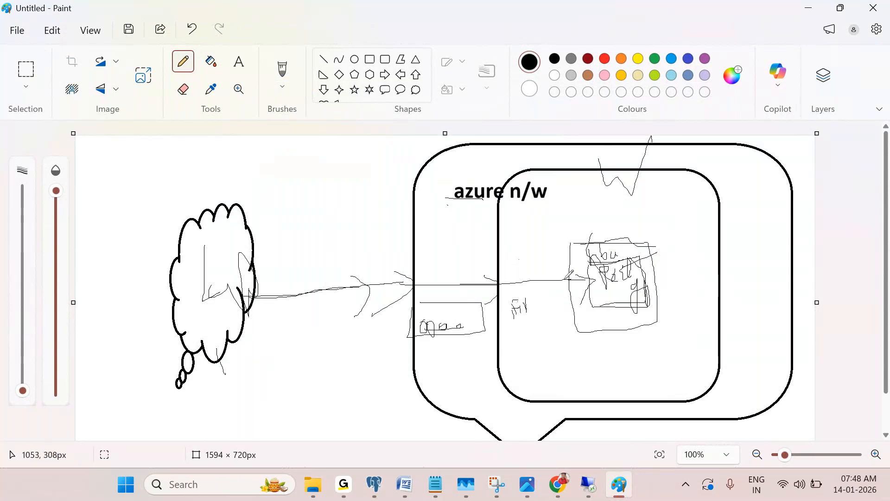
pyautogui.click(818, 10)
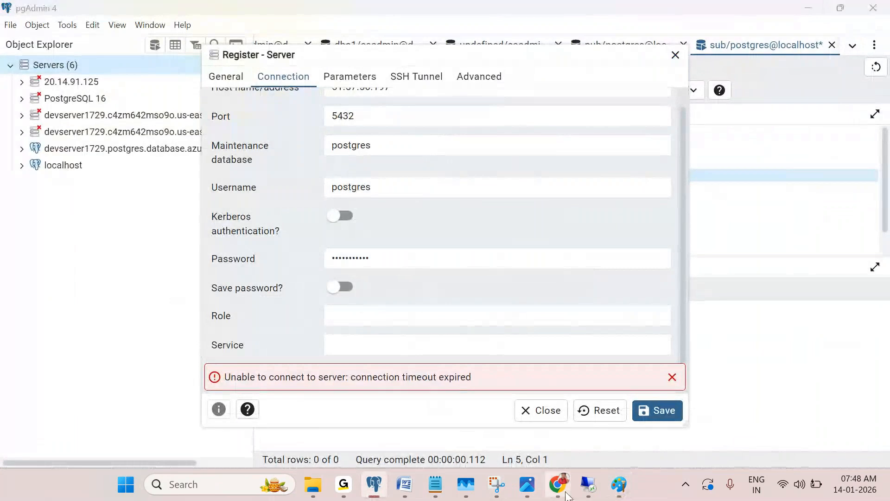
pyautogui.click(566, 493)
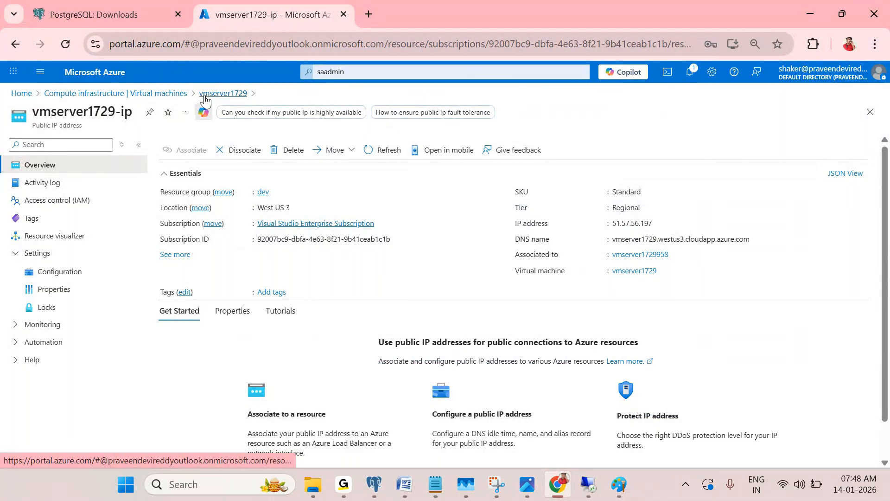
pyautogui.click(21, 94)
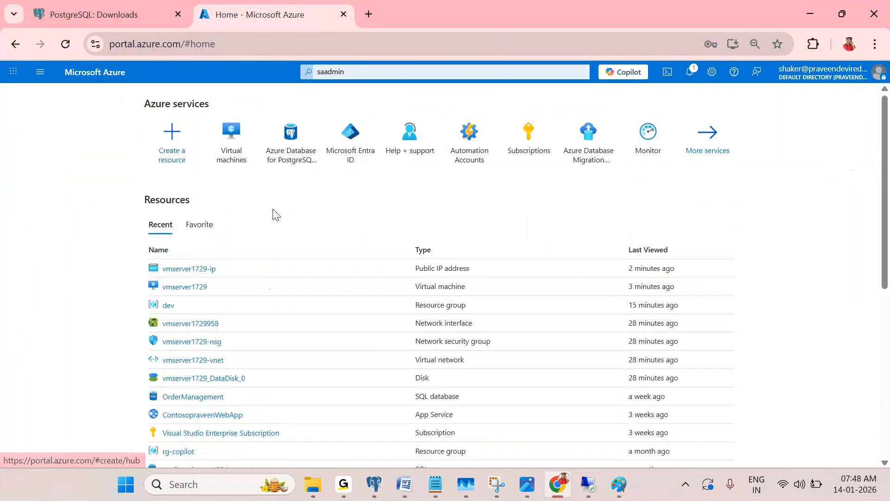
pyautogui.click(185, 286)
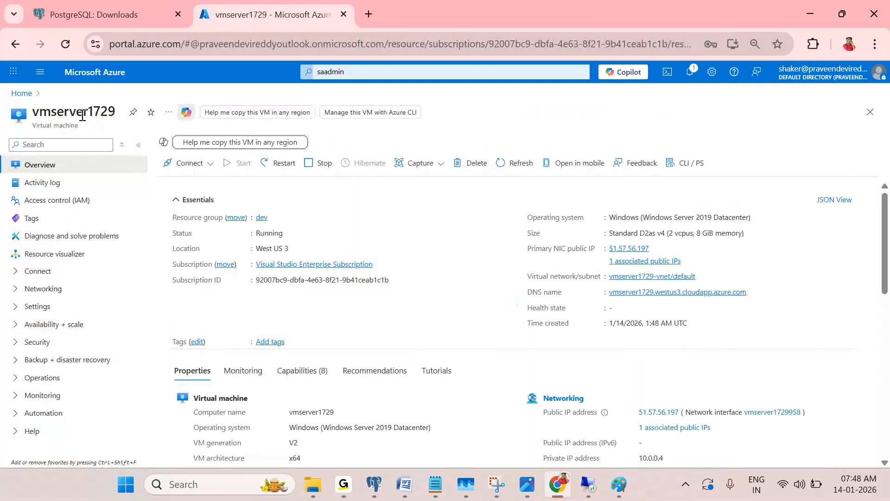
pyautogui.scroll(-3, 464, 325)
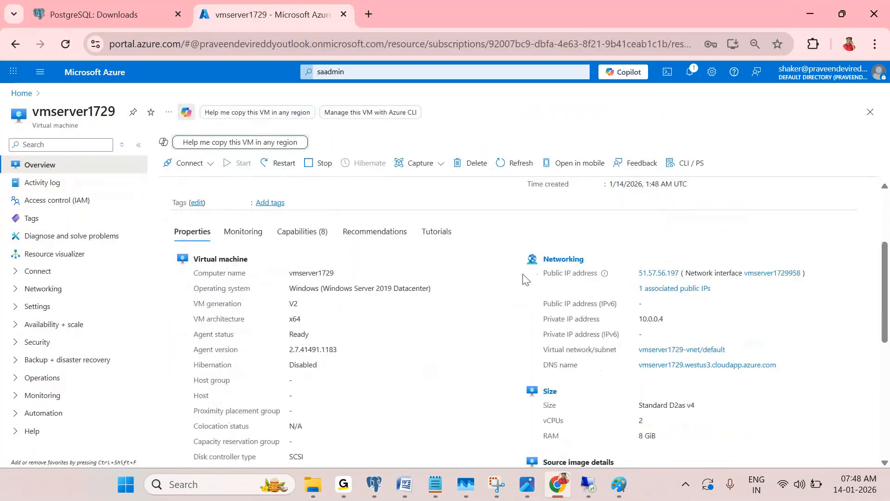
pyautogui.click(556, 262)
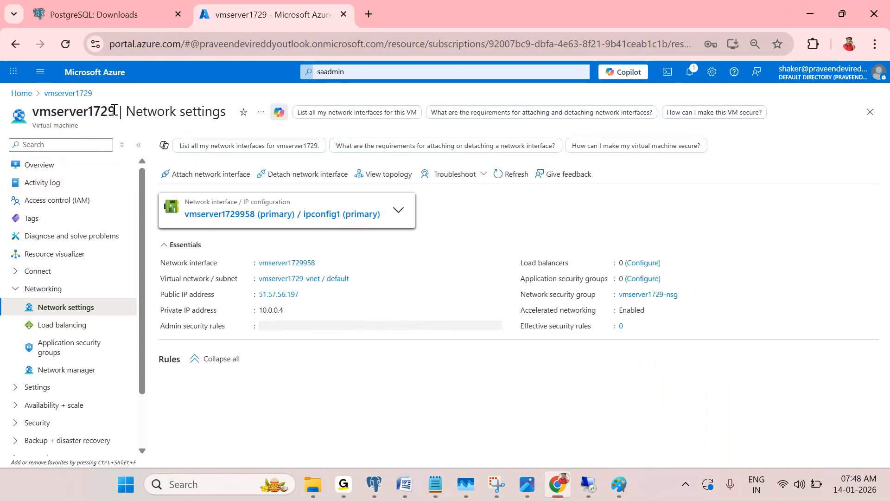
pyautogui.scroll(-1, 298, 311)
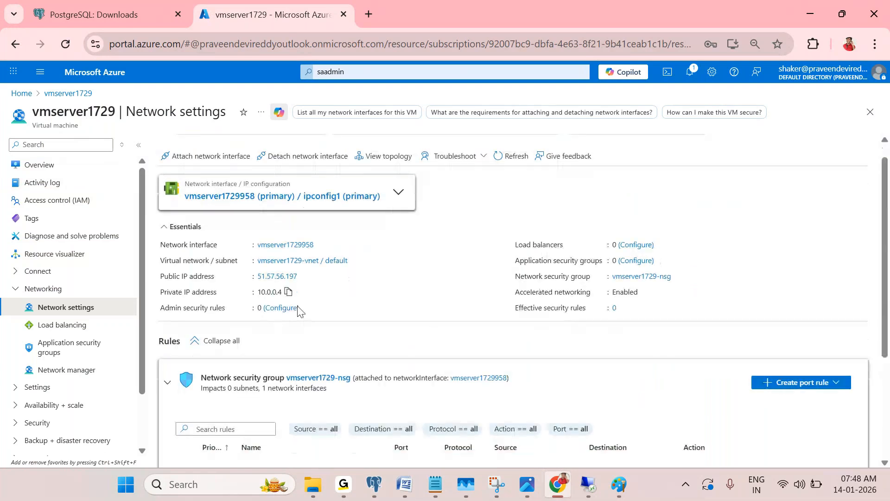
pyautogui.scroll(-3, 298, 310)
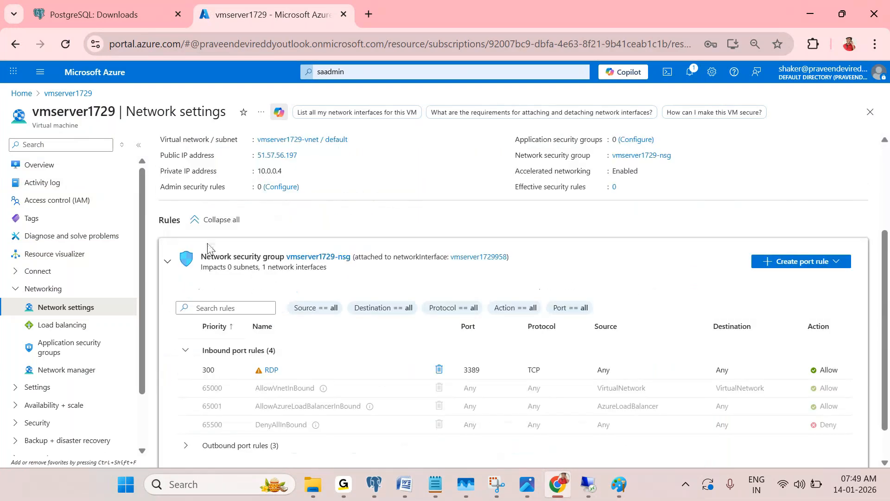
pyautogui.scroll(-1, 209, 249)
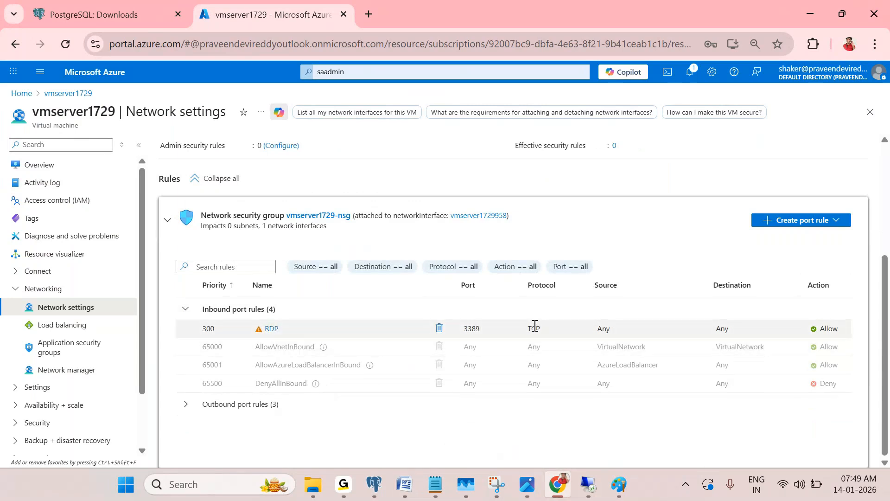
pyautogui.doubleClick(603, 329)
pyautogui.moveTo(688, 326); pyautogui.dragTo(761, 325)
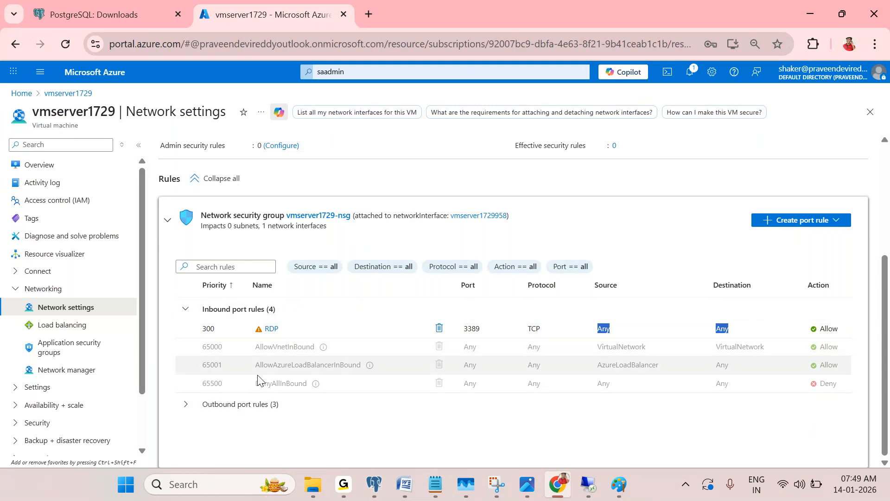
pyautogui.click(192, 407)
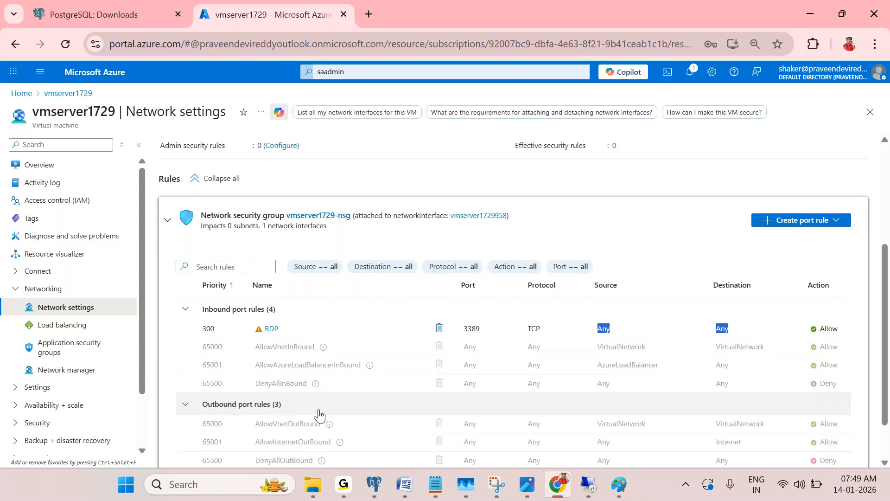
pyautogui.scroll(-1, 324, 408)
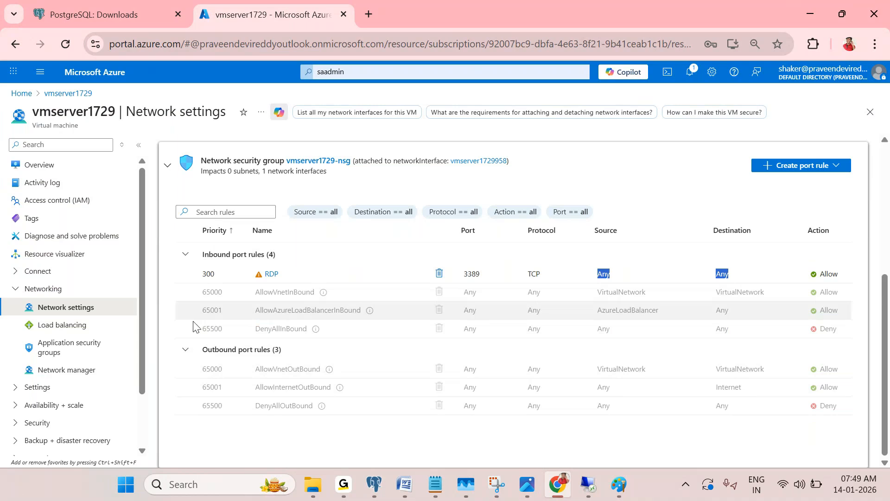
pyautogui.click(186, 350)
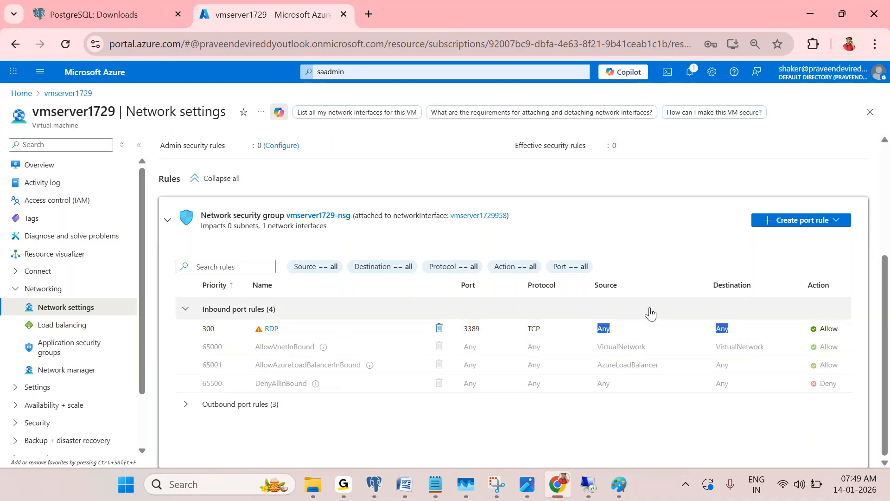
# Start a new inbound port rule, keeping Any as its source
pyautogui.click(788, 227)
pyautogui.click(785, 240)
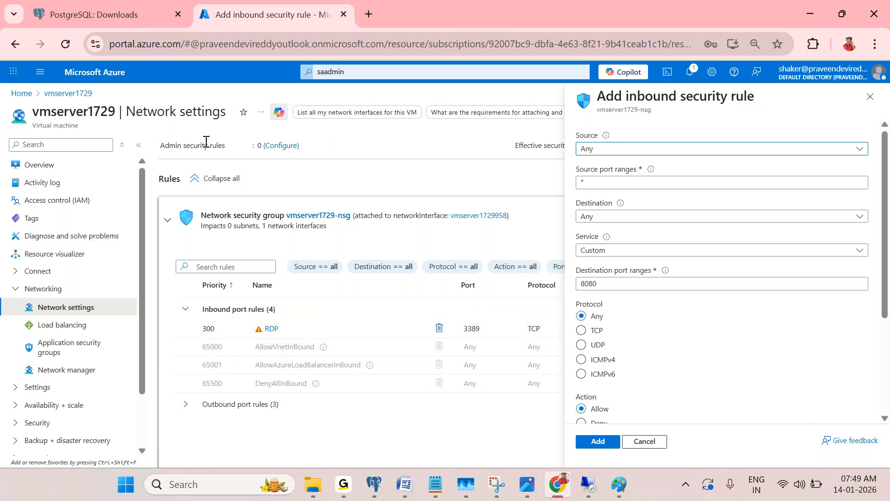
pyautogui.moveTo(124, 108); pyautogui.dragTo(187, 115)
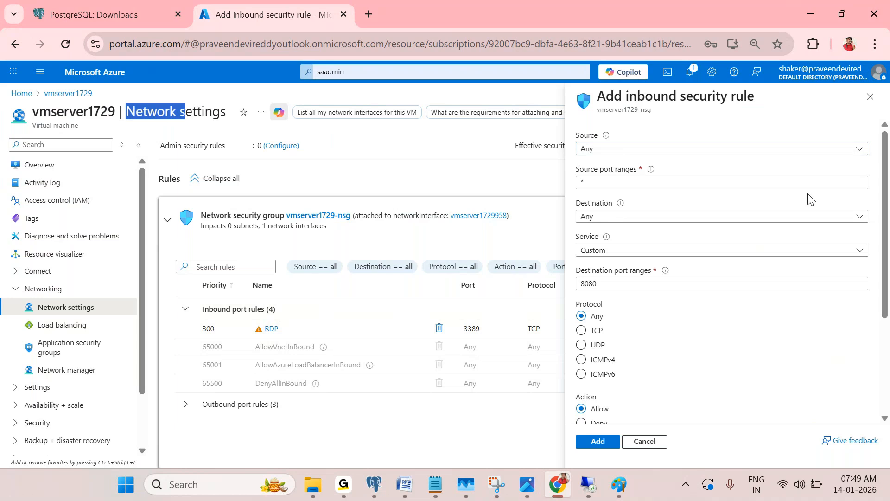
pyautogui.click(647, 150)
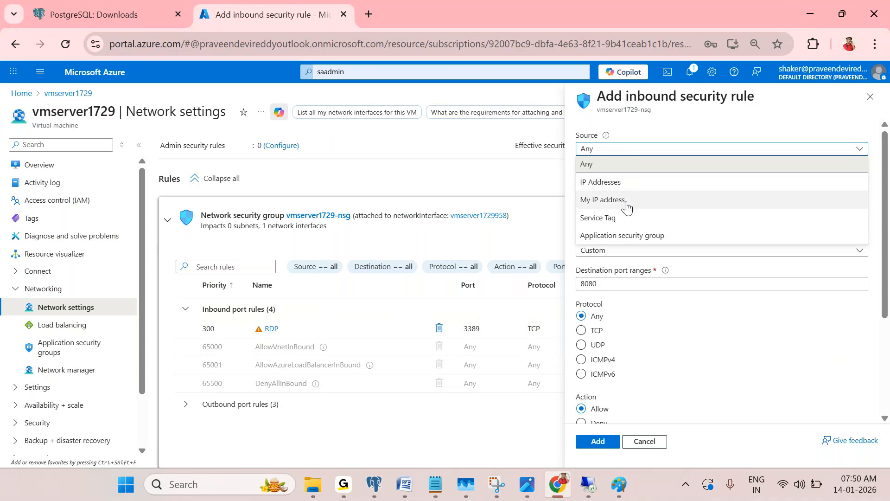
pyautogui.click(522, 137)
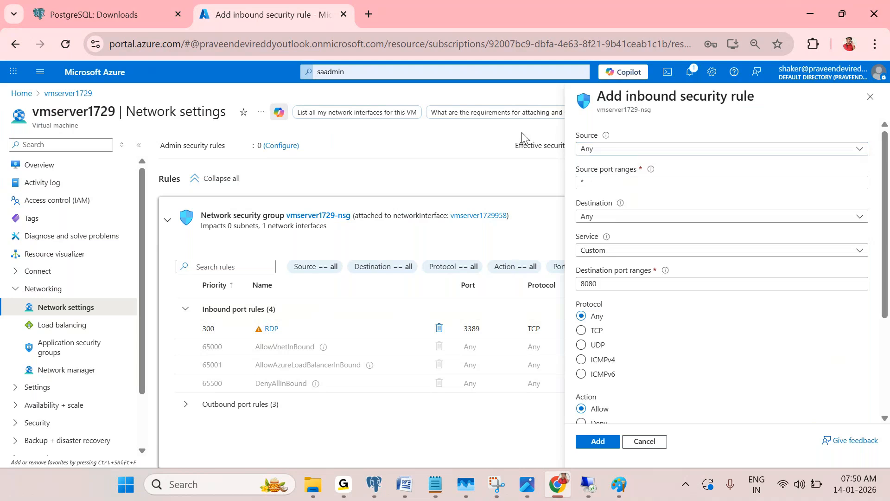
pyautogui.click(686, 150)
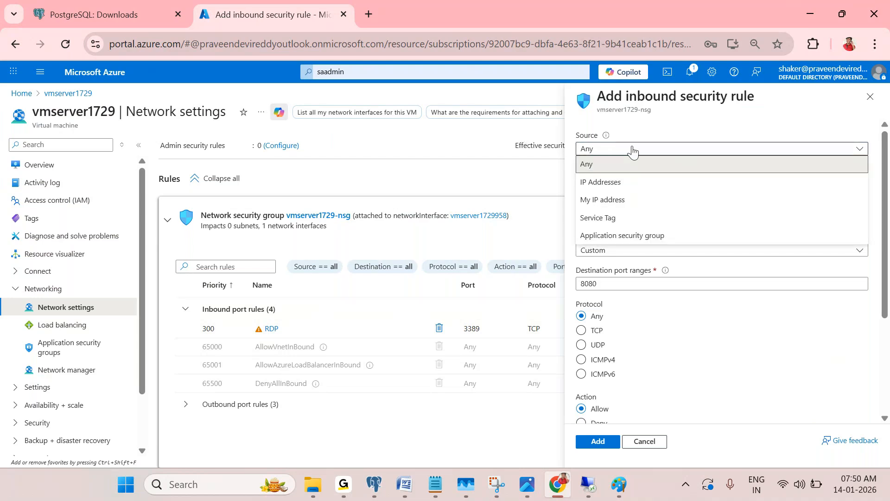
pyautogui.click(693, 119)
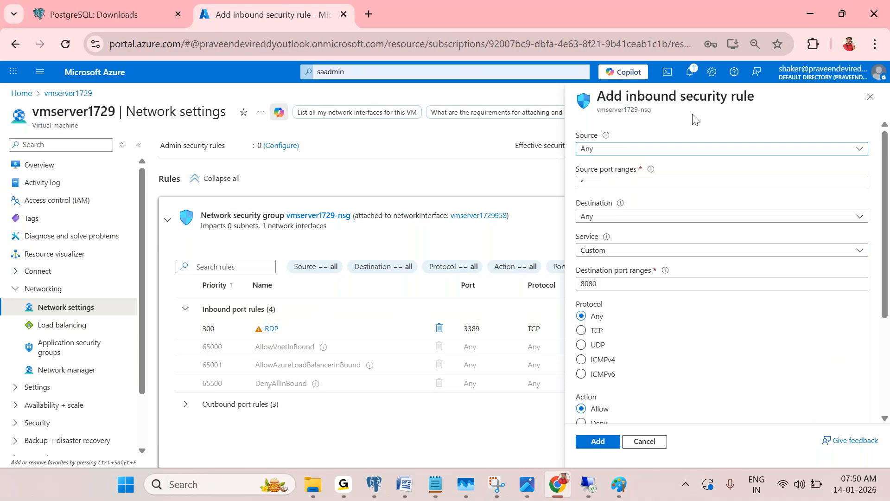
pyautogui.scroll(-1, 691, 199)
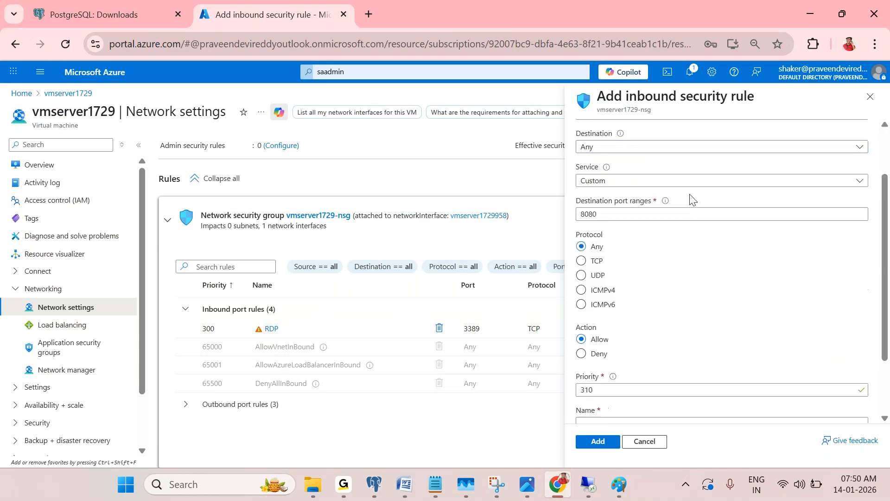
pyautogui.scroll(2, 613, 184)
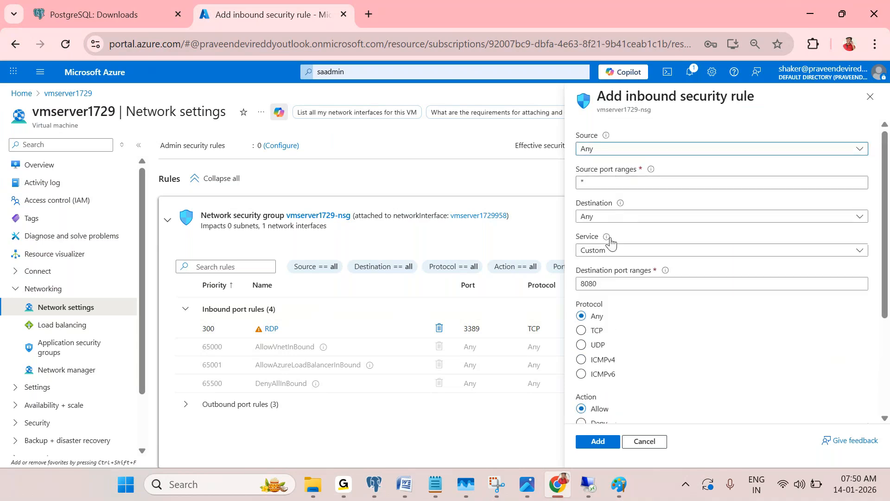
pyautogui.moveTo(592, 493)
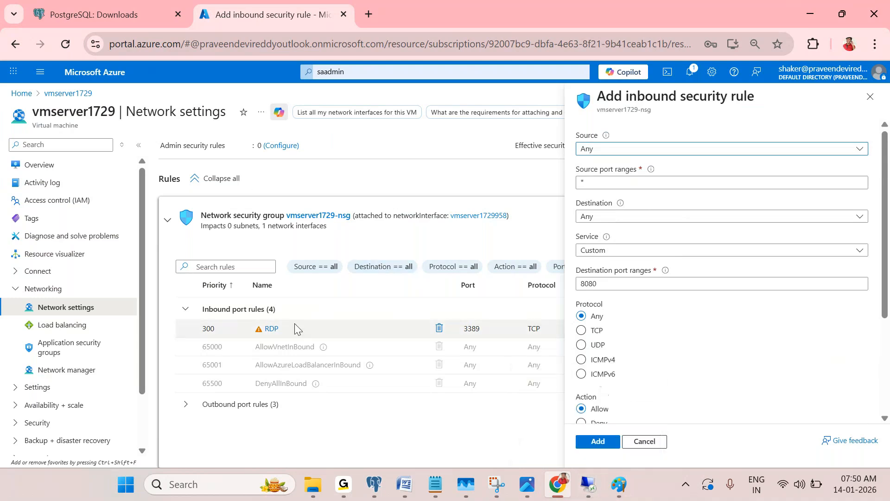
# Choose PostgreSQL (TCP 5432) as the rule's service
pyautogui.click(685, 253)
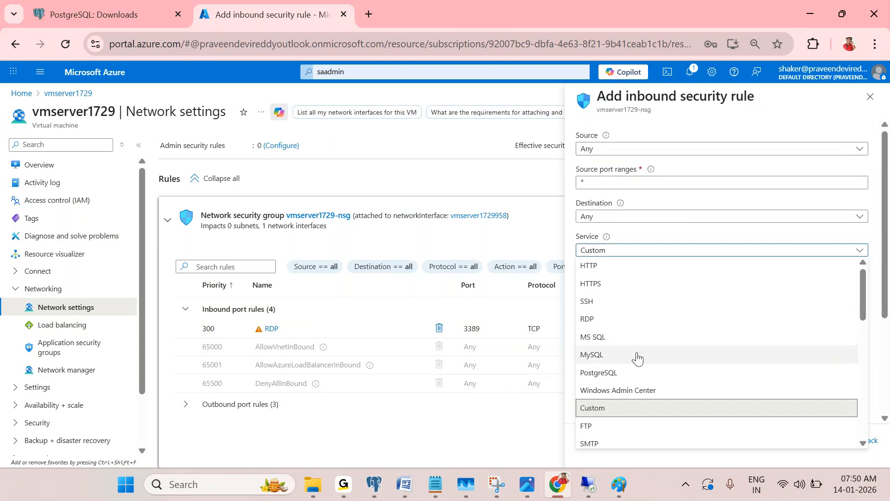
pyautogui.click(624, 376)
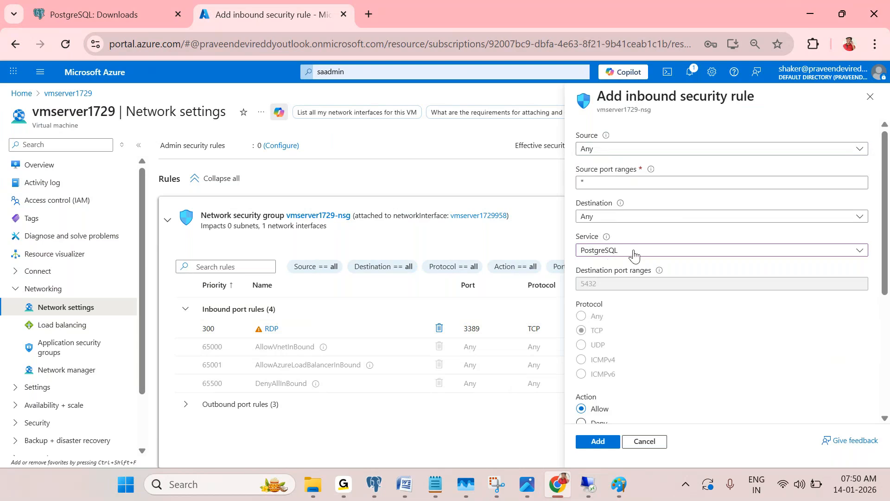
pyautogui.scroll(-2, 633, 255)
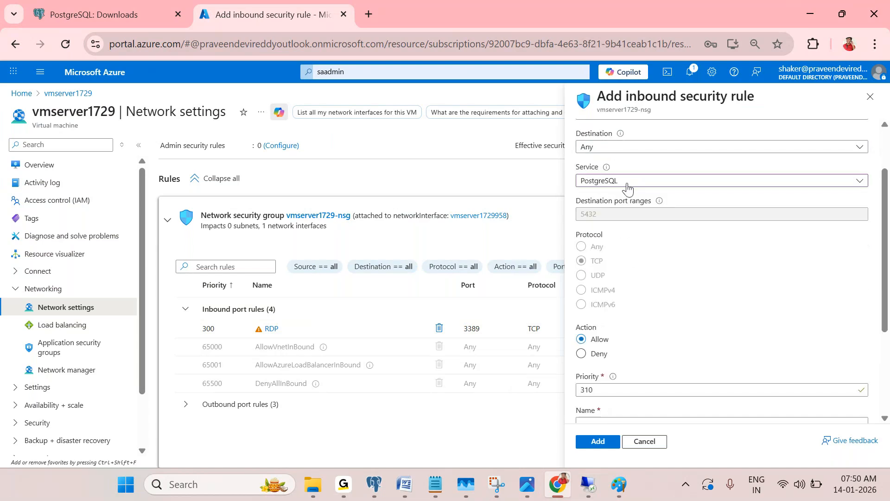
pyautogui.scroll(2, 630, 195)
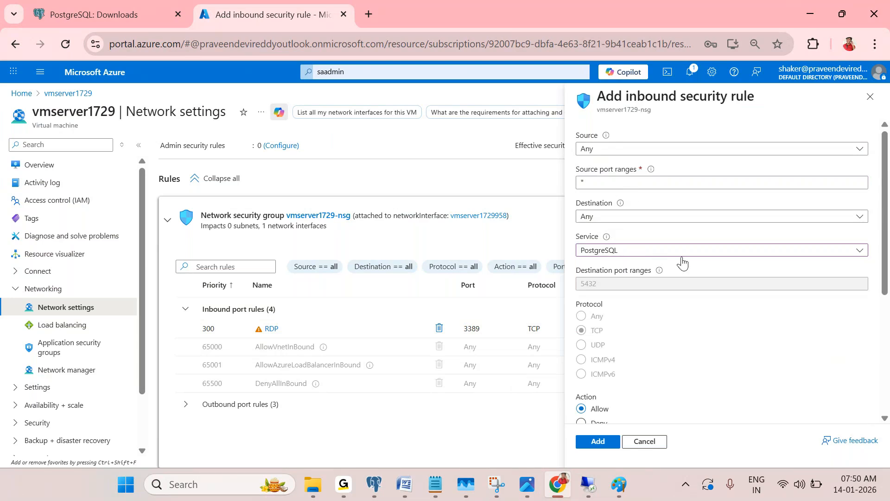
pyautogui.scroll(-1, 709, 311)
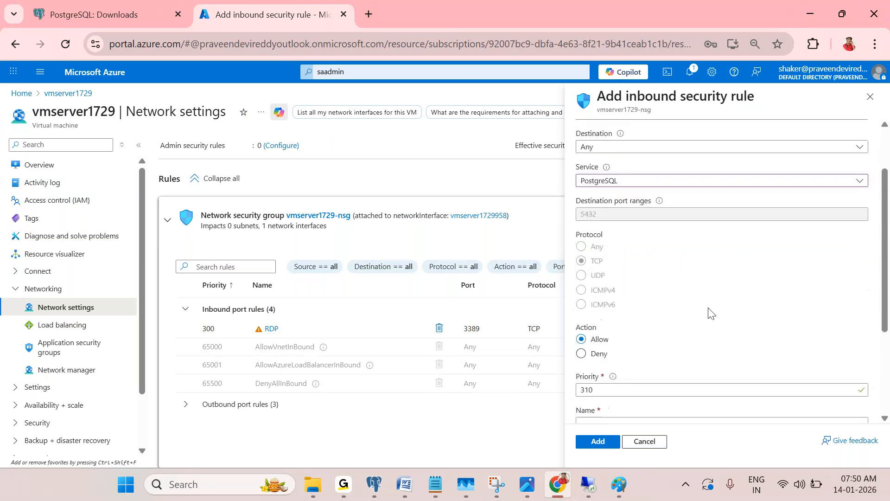
pyautogui.scroll(-4, 705, 318)
pyautogui.click(601, 440)
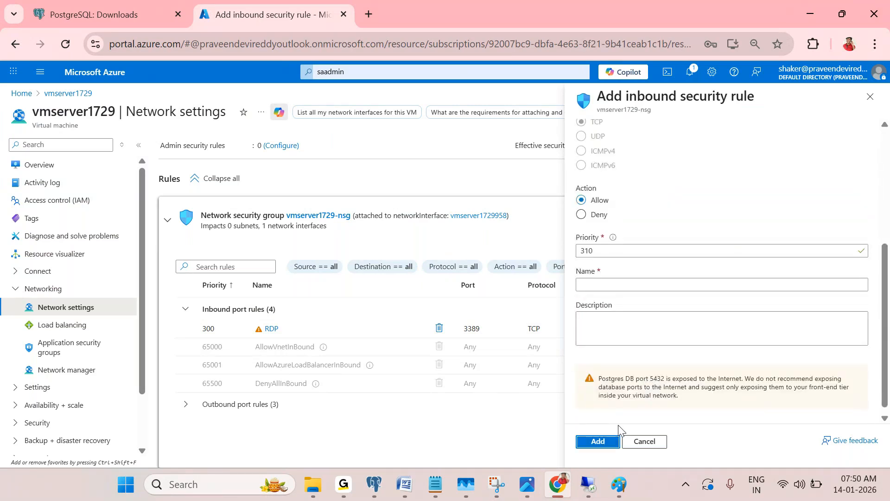
# Name the rule allowtoconnectfrompostgresfromanysrc and add it
pyautogui.click(620, 285)
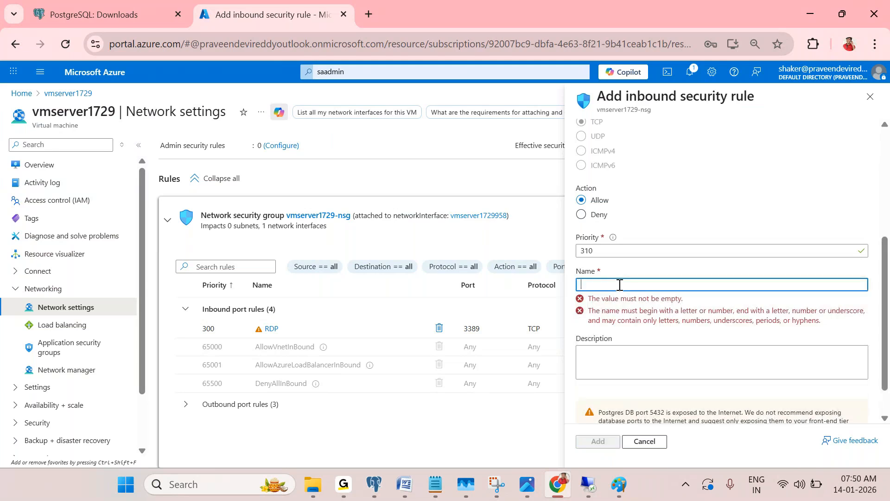
pyautogui.write('allowtoconn')
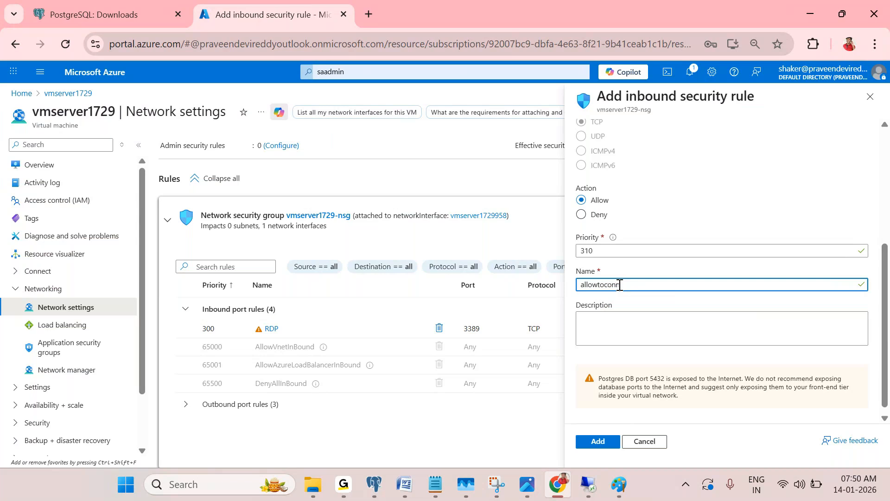
pyautogui.write('ect from')
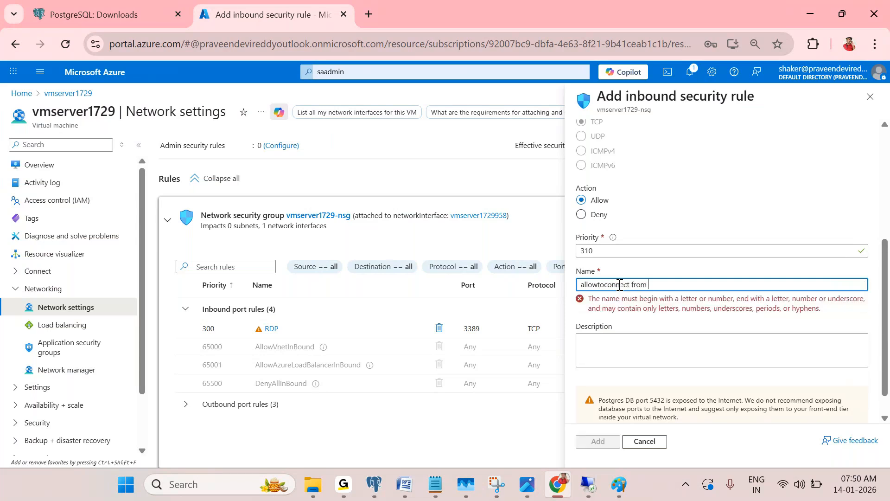
pyautogui.write(' postgre')
pyautogui.click(633, 284)
pyautogui.press('BackSpace')
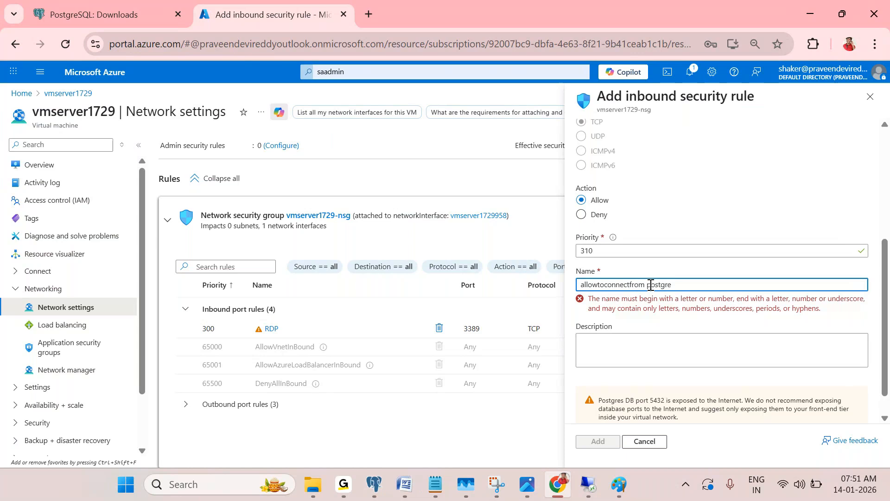
pyautogui.click(649, 285)
pyautogui.press('BackSpace')
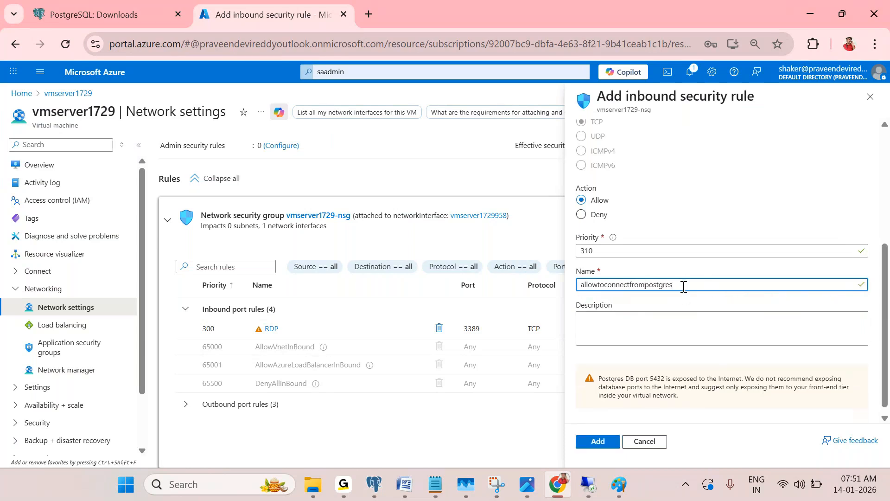
pyautogui.write('romanysrc')
pyautogui.scroll(5, 703, 135)
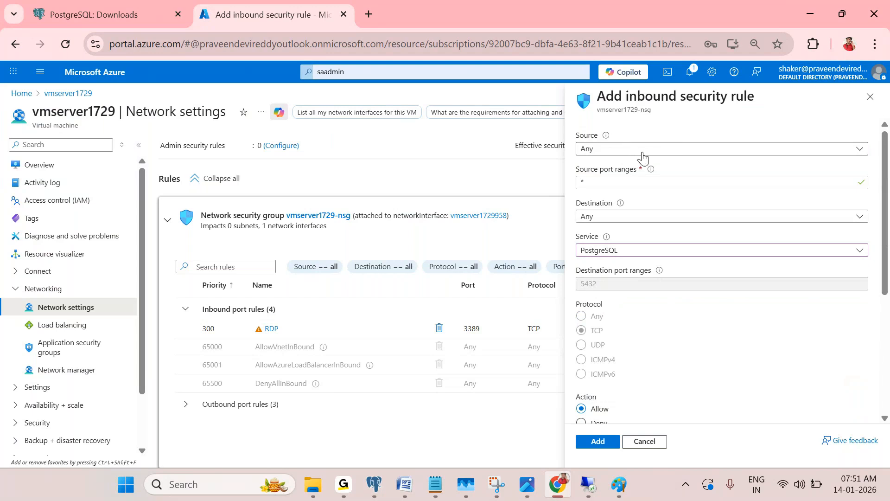
pyautogui.scroll(-1, 693, 298)
pyautogui.scroll(-3, 649, 350)
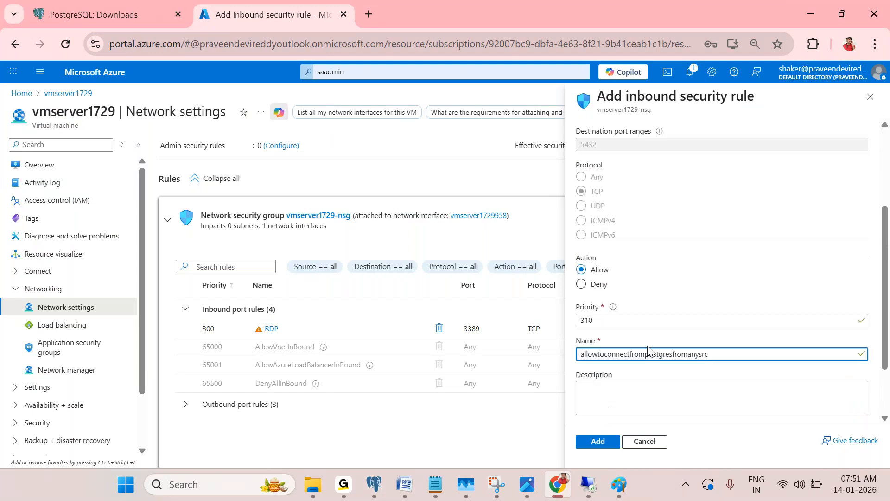
pyautogui.scroll(5, 597, 237)
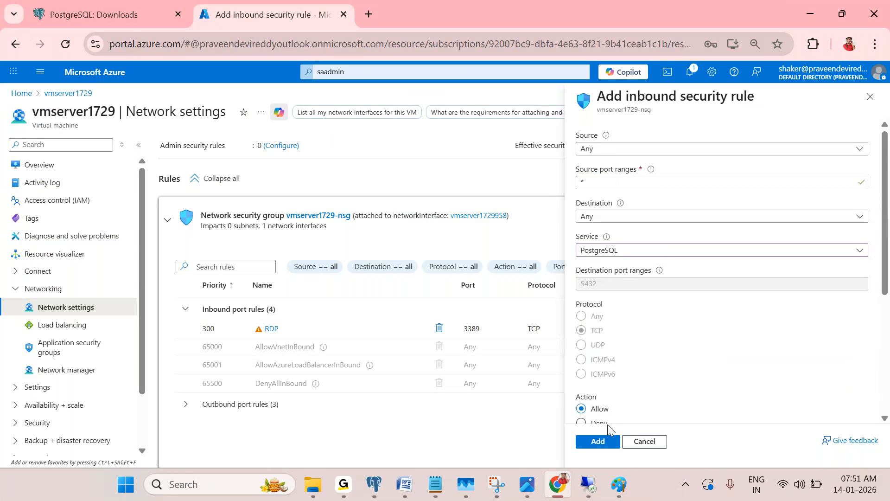
pyautogui.click(607, 442)
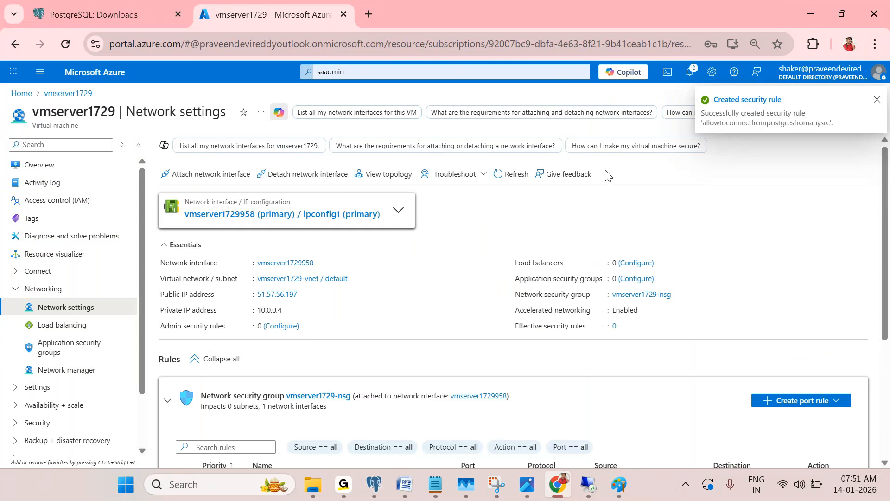
# Verify NSG inbound rule 310 allows TCP port 5432 from any source, then return to pgAdmin
pyautogui.scroll(-4, 677, 306)
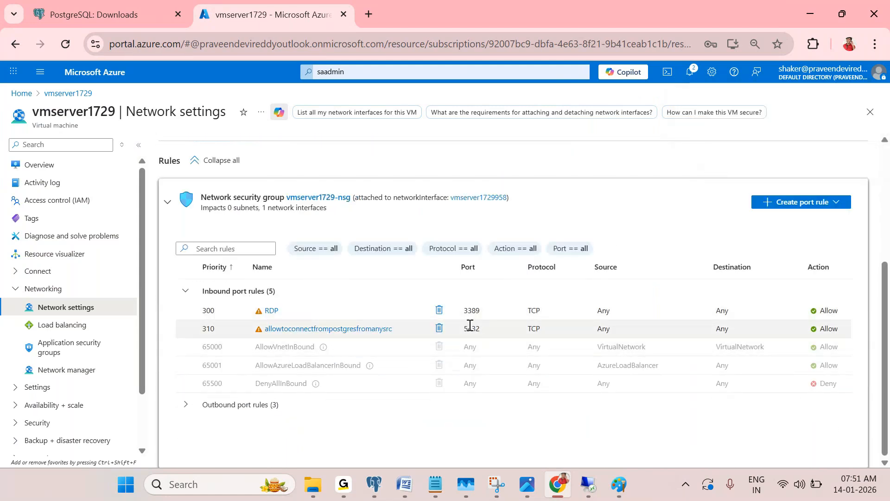
pyautogui.moveTo(465, 330); pyautogui.dragTo(482, 330)
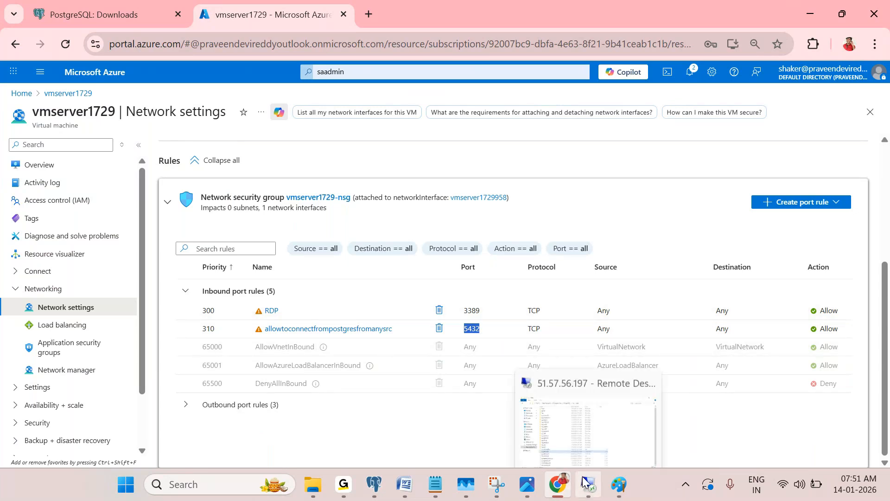
pyautogui.click(373, 484)
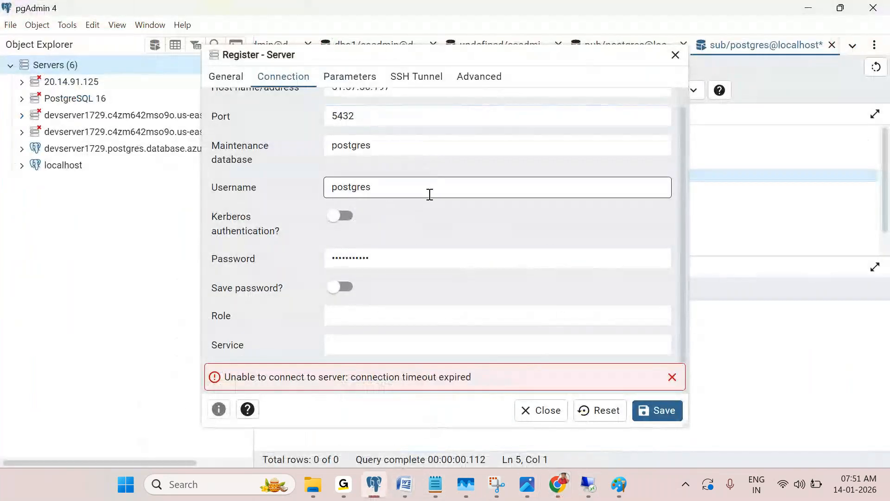
# Dismiss the timeout error, set Maintenance database to postgres, and save the server registration again
pyautogui.click(672, 377)
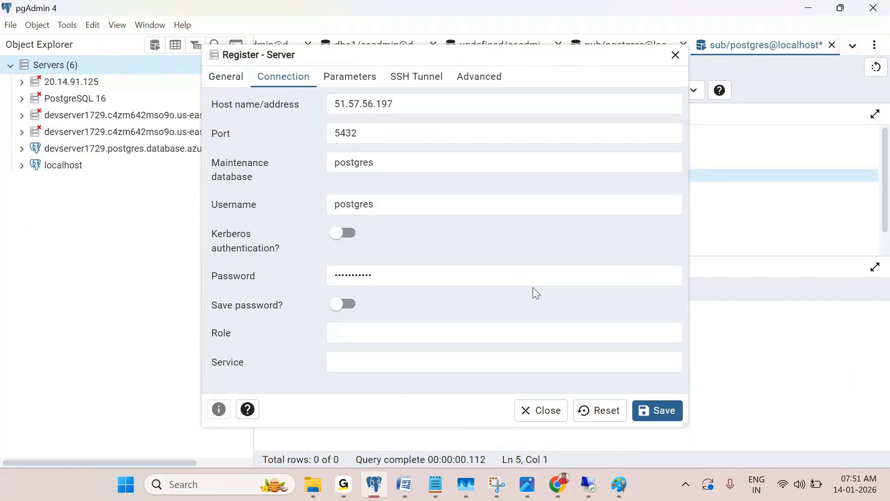
pyautogui.click(418, 162)
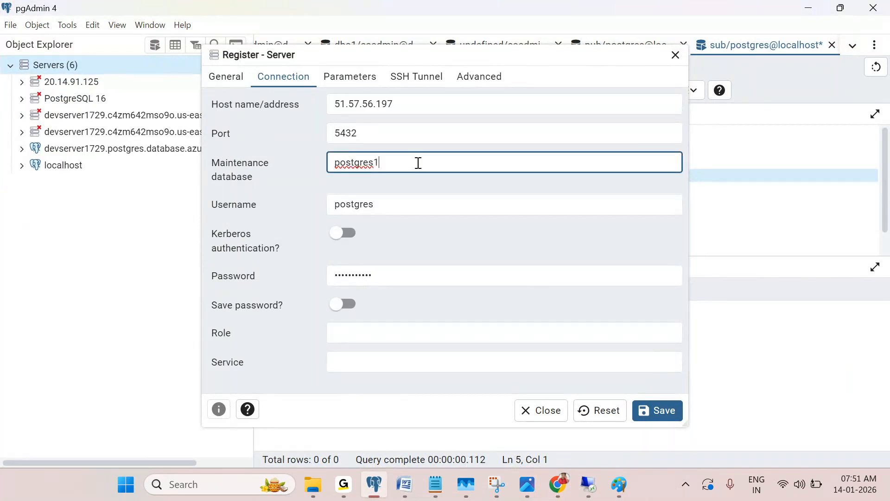
pyautogui.press('BackSpace')
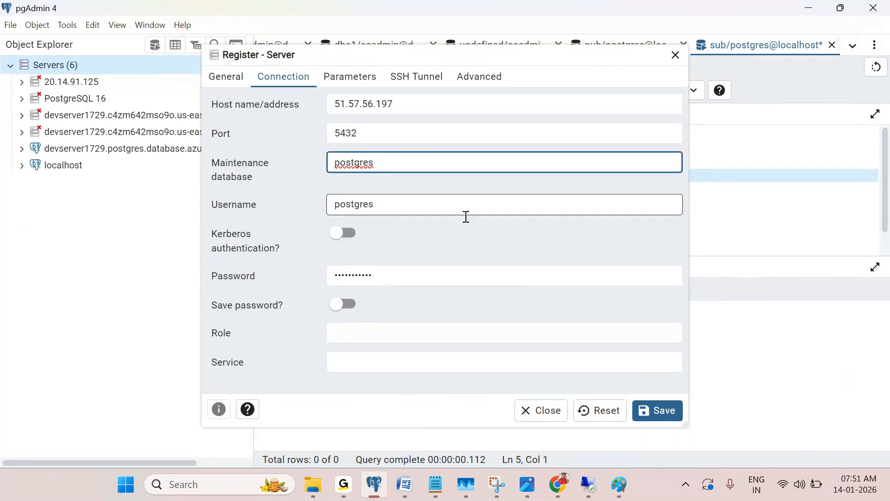
pyautogui.click(669, 408)
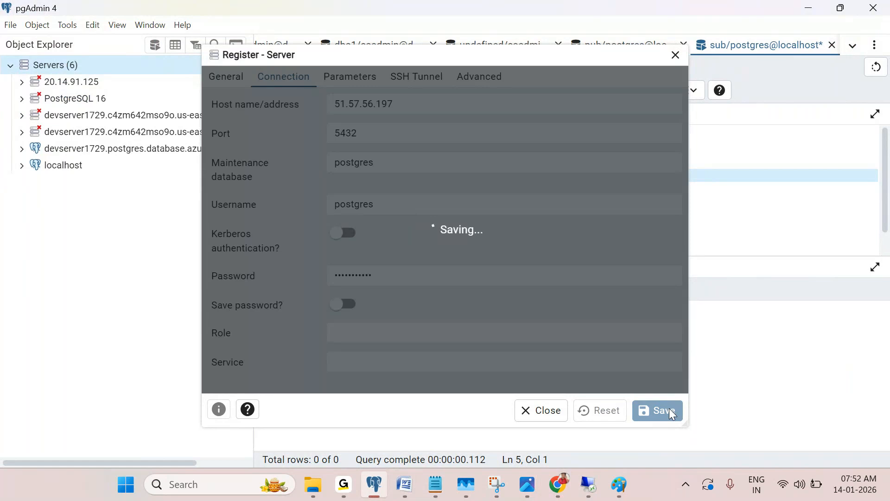
# Review the Azure network diagram, then switch to the VM's Remote Desktop session
pyautogui.click(619, 484)
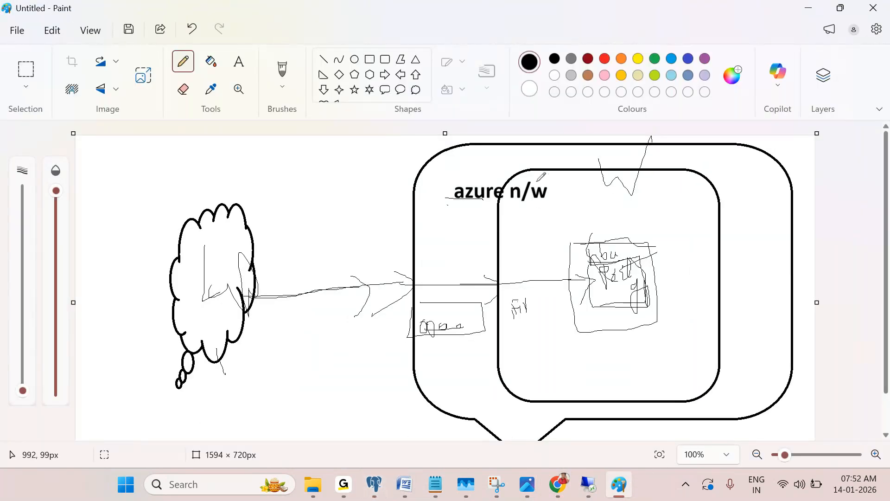
pyautogui.moveTo(604, 167)
pyautogui.mouseDown()
pyautogui.moveTo(610, 177)
pyautogui.moveTo(646, 149)
pyautogui.mouseUp()
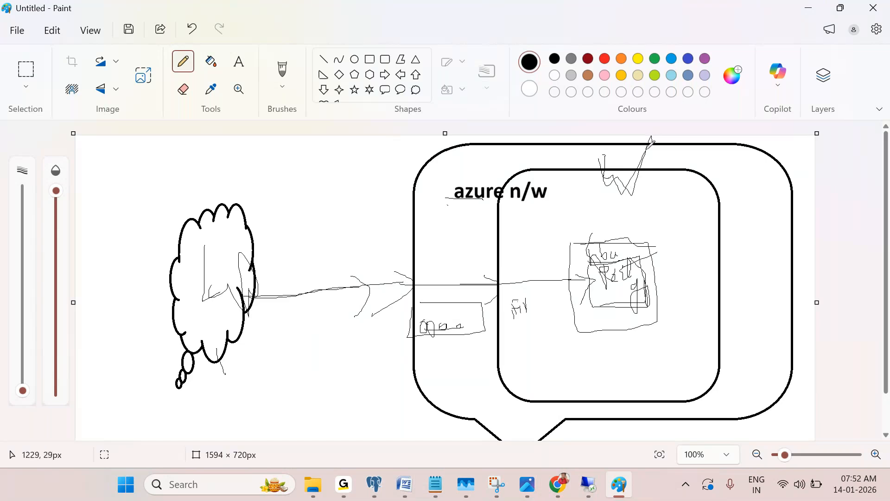
pyautogui.click(801, 8)
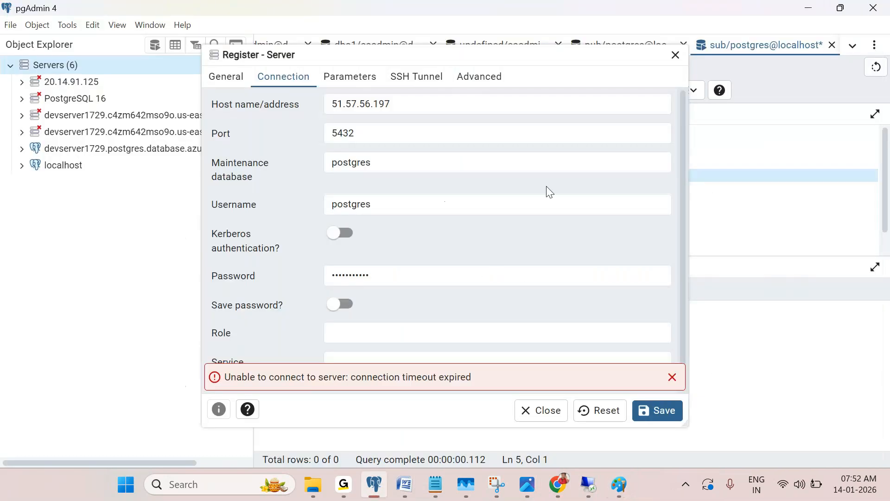
pyautogui.scroll(-1, 481, 258)
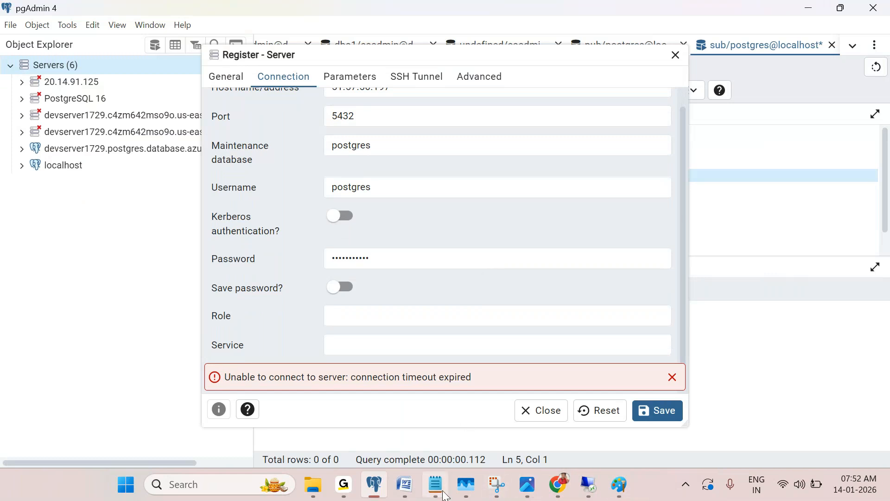
pyautogui.moveTo(582, 486)
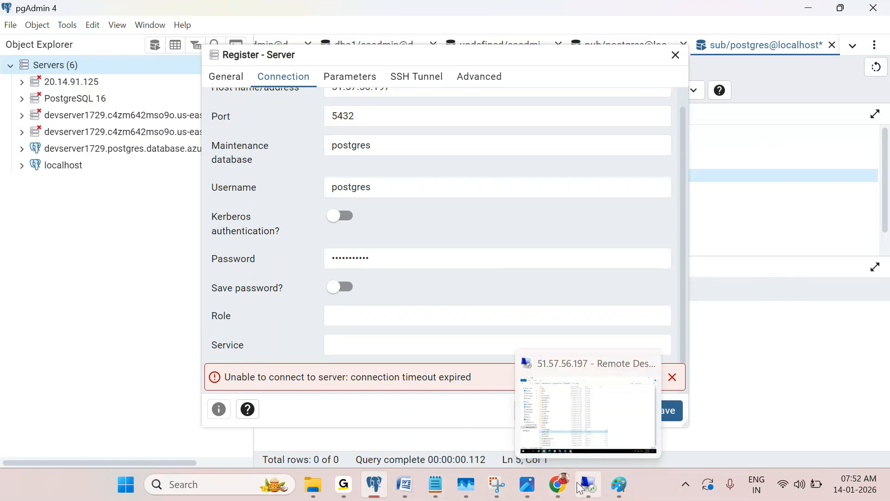
pyautogui.click(592, 403)
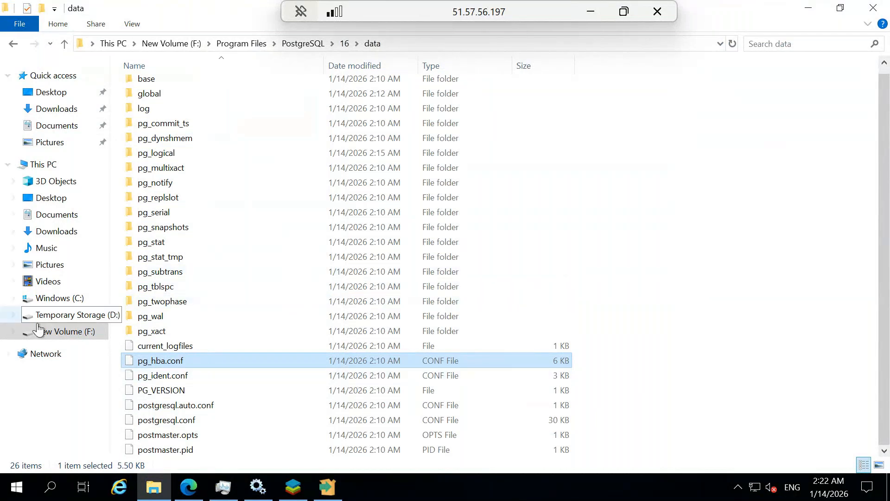
# Search 'fir' in Start and launch Windows Defender Firewall with Advanced Security
pyautogui.click(49, 494)
pyautogui.write('for')
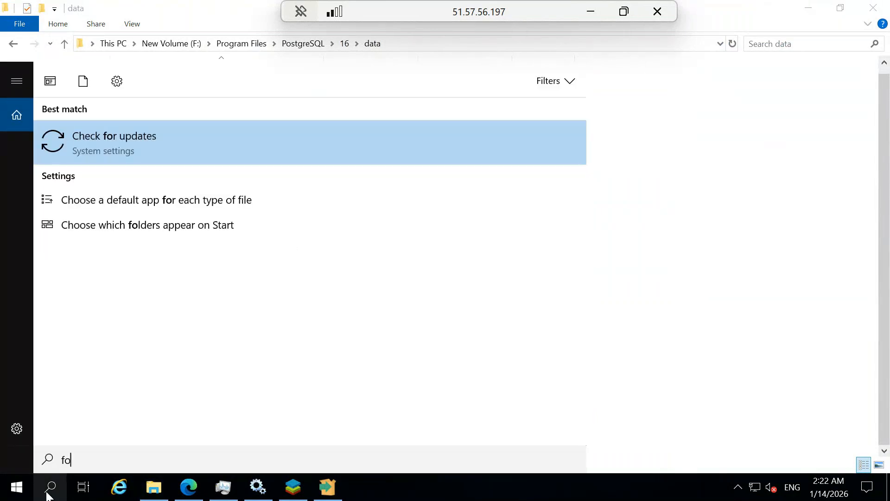
pyautogui.press('BackSpace')
pyautogui.press('BackSpace')
pyautogui.write('ir')
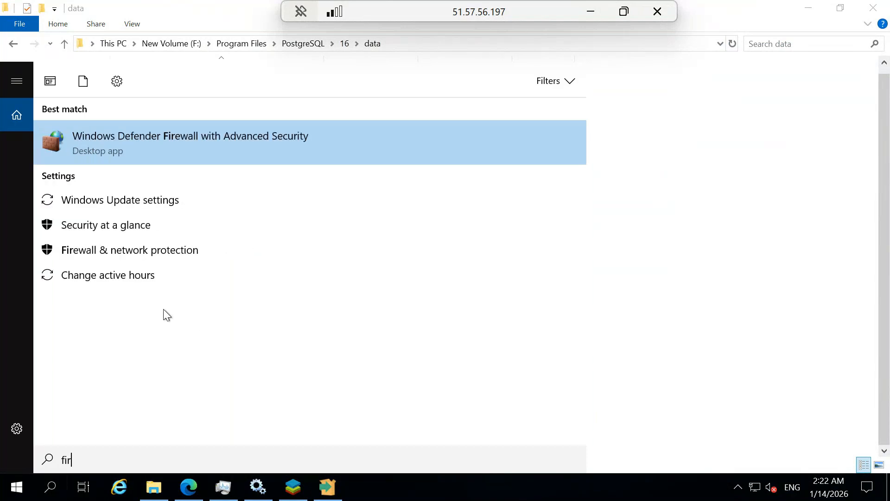
pyautogui.press('Return')
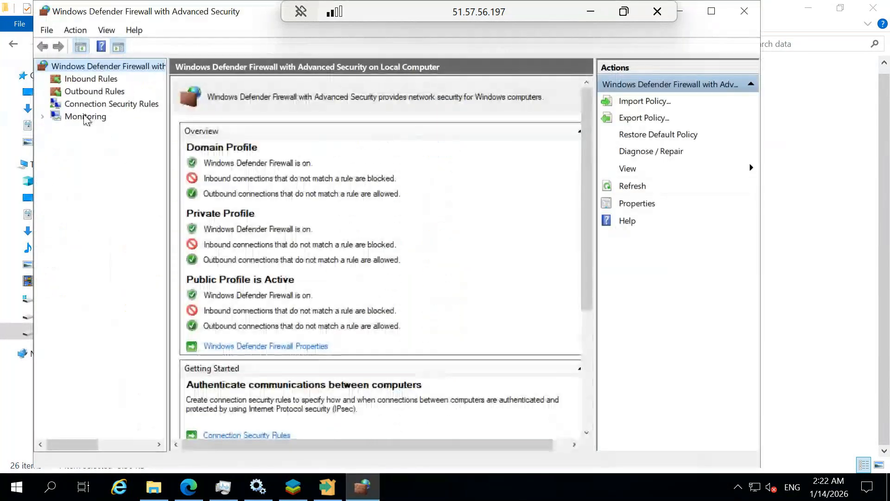
# Browse Inbound, Outbound and Connection Security Rules and Monitoring, then maximize the console overview
pyautogui.click(96, 81)
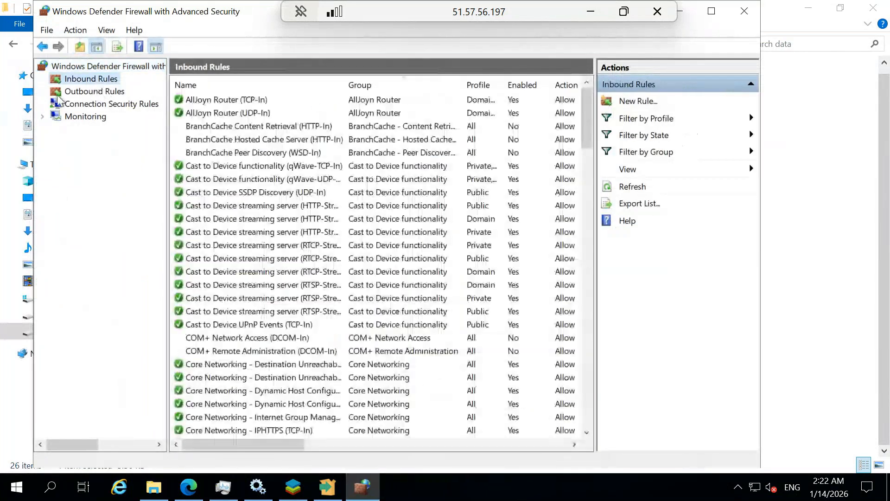
pyautogui.click(78, 93)
pyautogui.click(87, 105)
pyautogui.click(86, 118)
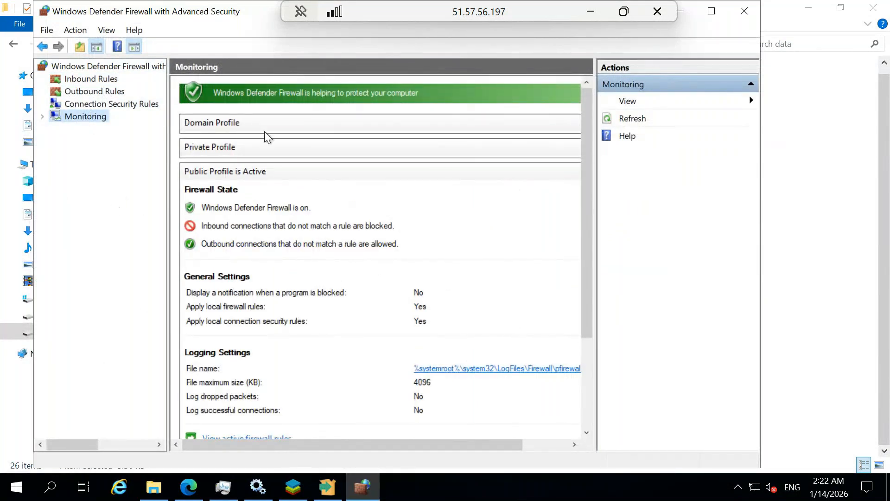
pyautogui.click(110, 69)
pyautogui.click(711, 11)
pyautogui.scroll(-3, 412, 267)
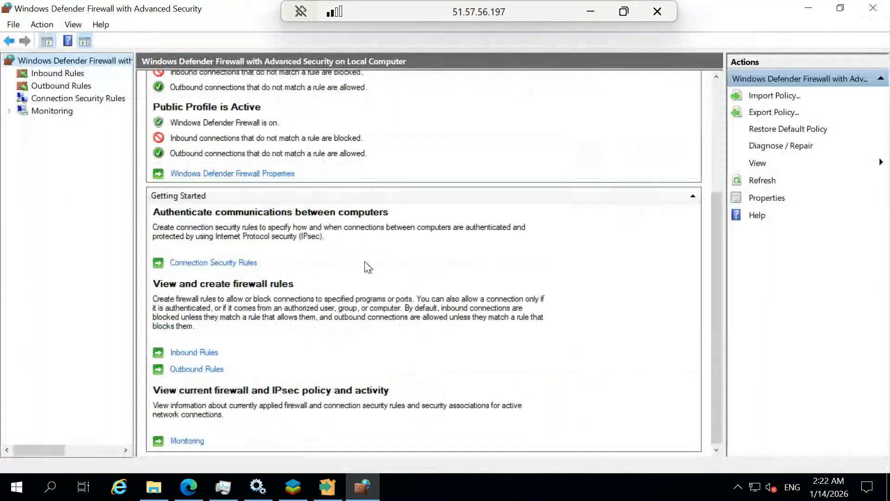
pyautogui.scroll(3, 364, 262)
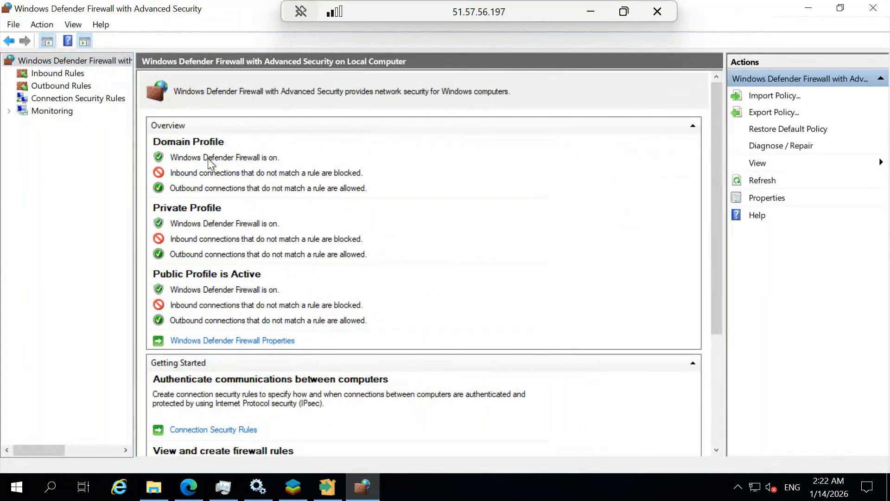
pyautogui.scroll(-3, 252, 252)
pyautogui.scroll(3, 308, 321)
pyautogui.scroll(-3, 284, 397)
pyautogui.scroll(3, 218, 278)
# Inspect the Windows Defender Firewall Properties and close them without changes
pyautogui.click(277, 342)
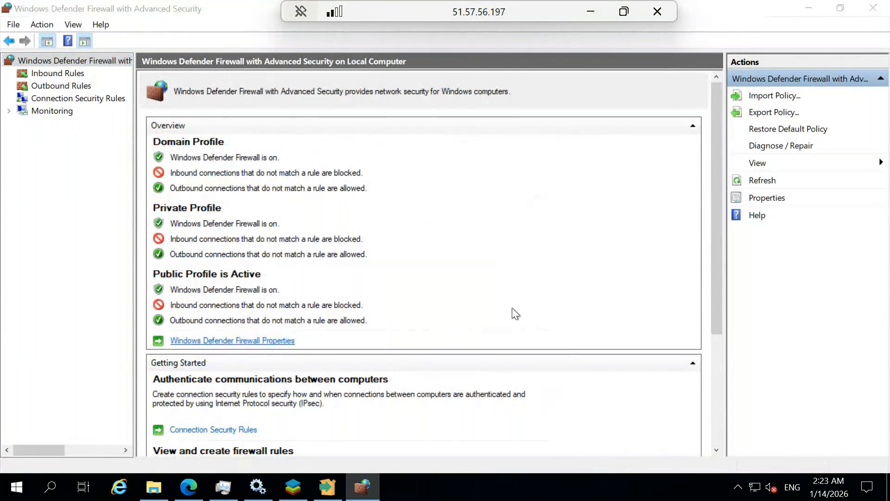
pyautogui.click(574, 86)
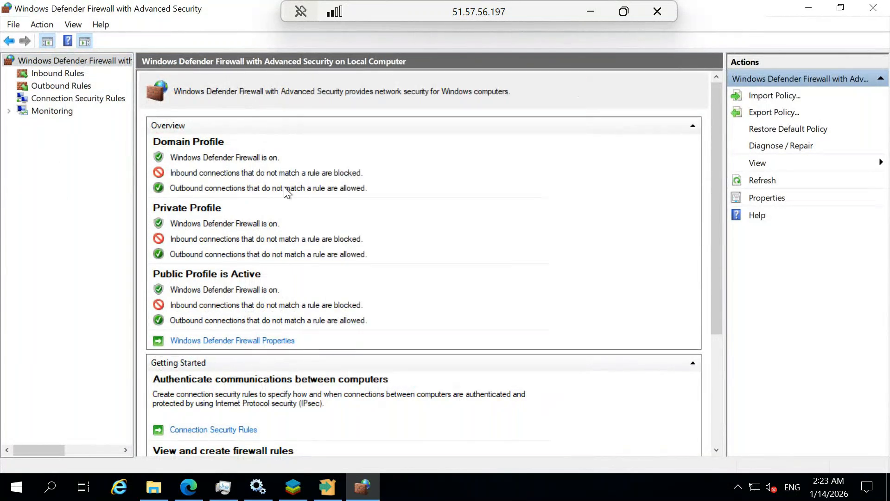
pyautogui.click(52, 488)
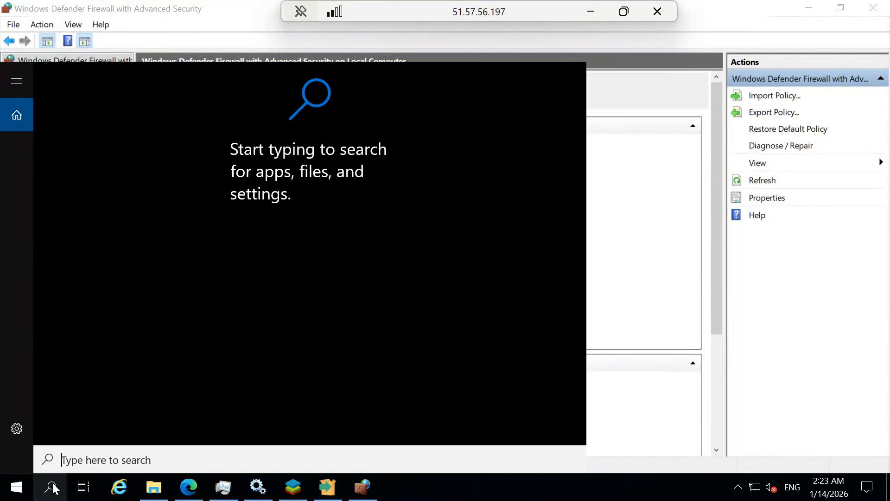
# Via Control Panel > System and Security > Windows Defender Firewall, select Turn off for private and public networks
pyautogui.write('co')
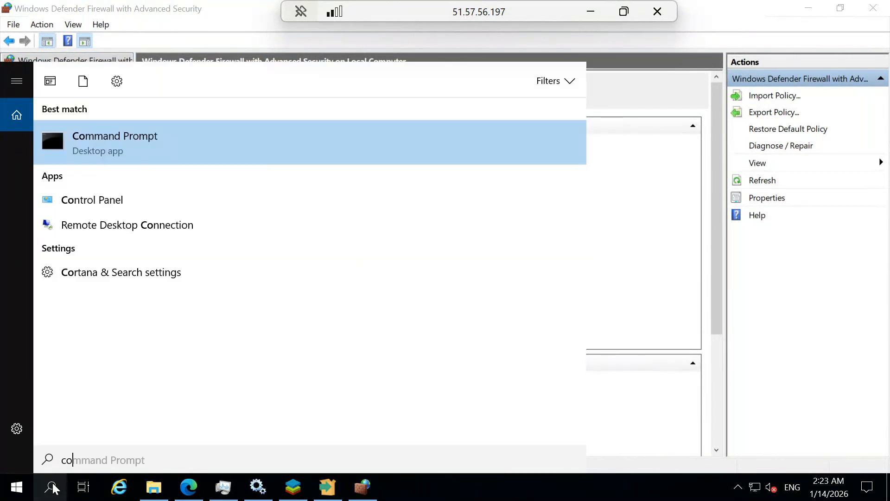
pyautogui.write('n')
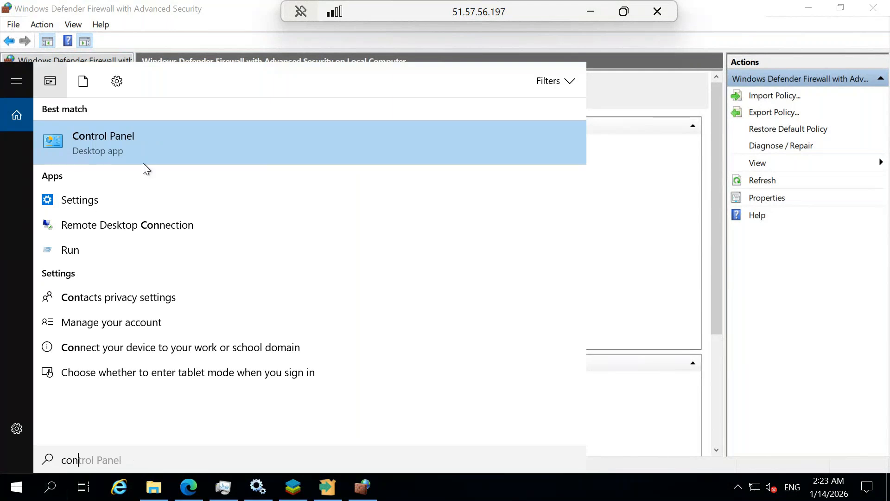
pyautogui.click(143, 144)
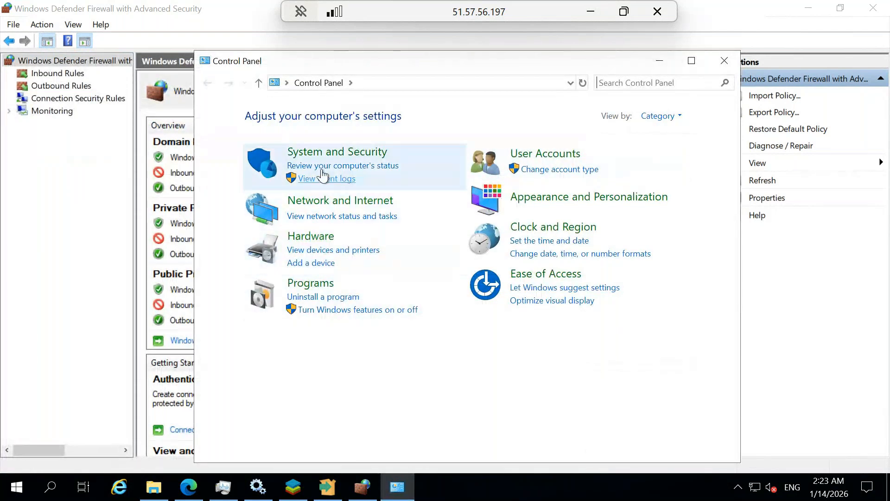
pyautogui.click(341, 152)
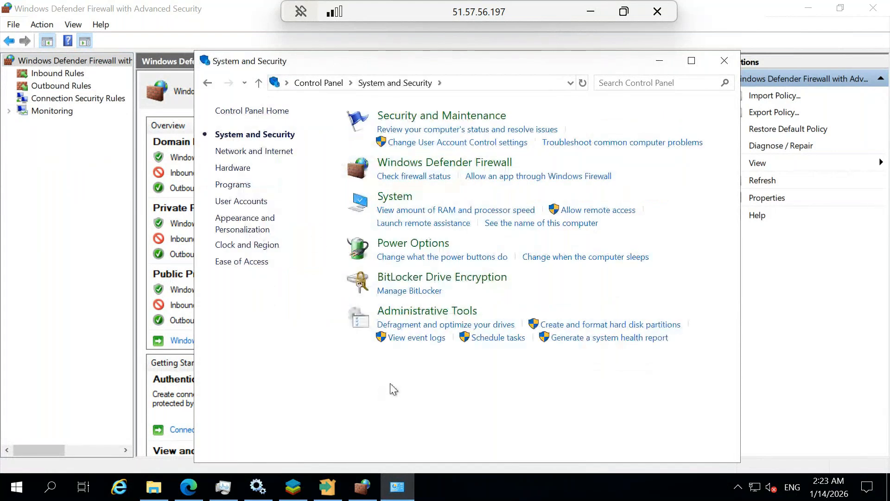
pyautogui.click(439, 175)
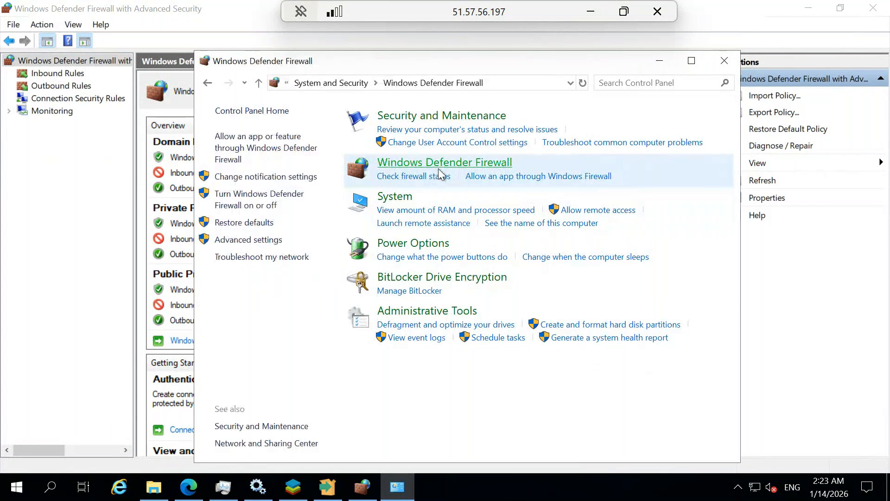
pyautogui.click(691, 61)
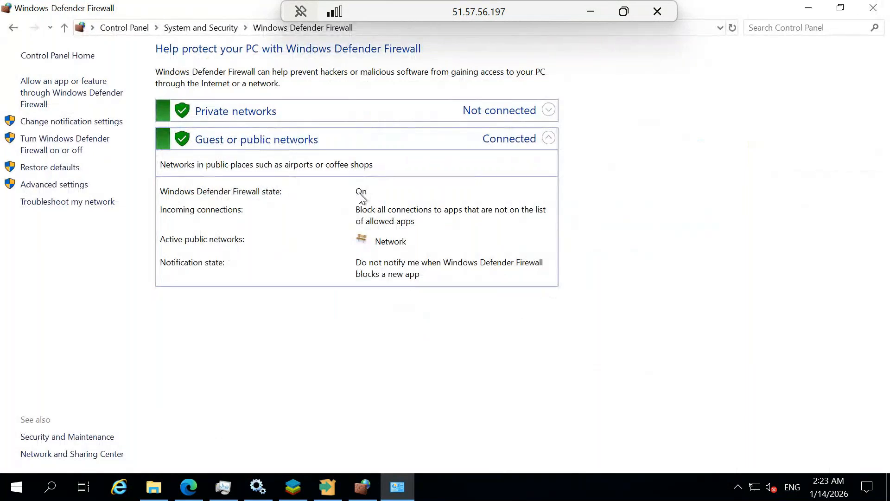
pyautogui.click(82, 149)
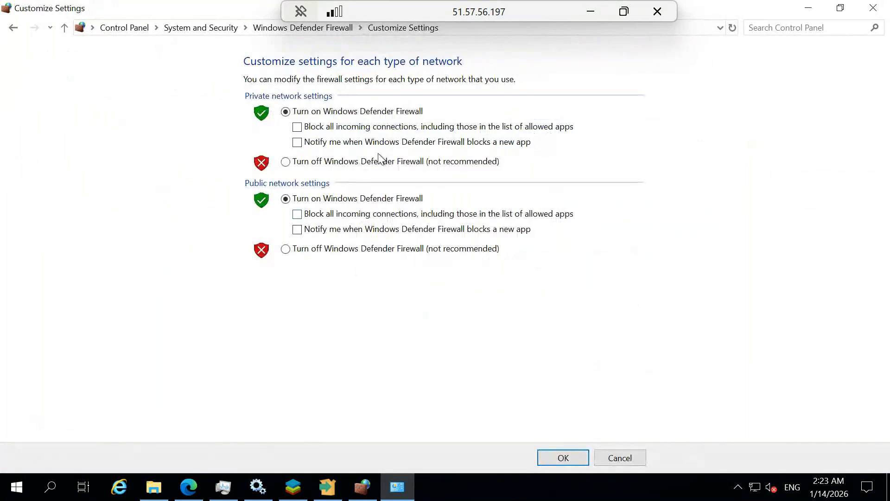
pyautogui.click(320, 160)
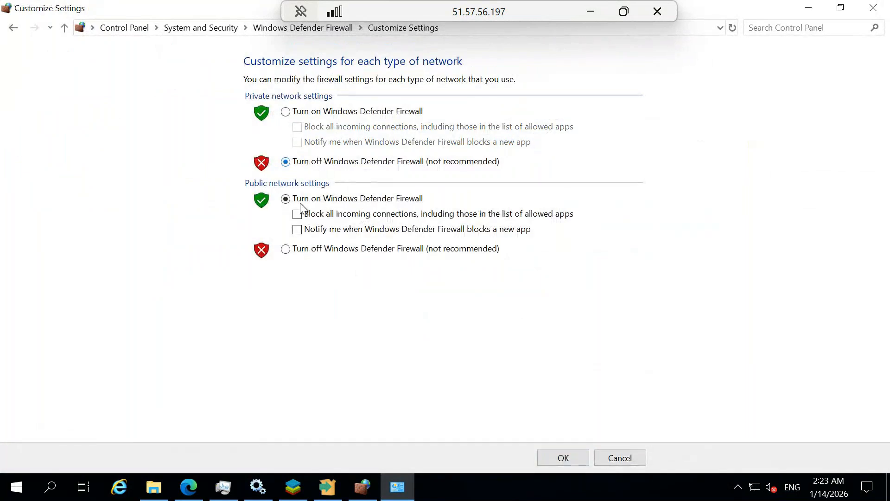
pyautogui.click(301, 250)
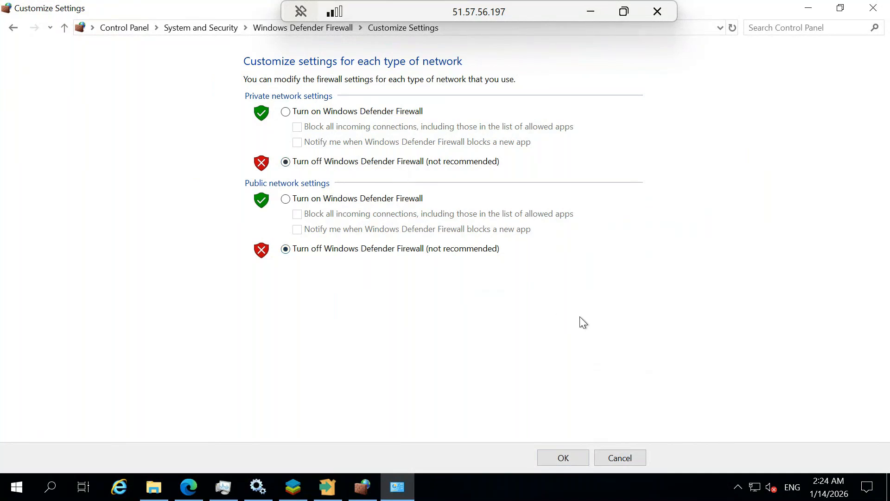
# Confirm turning Windows Defender Firewall off for both private and public networks
pyautogui.click(563, 458)
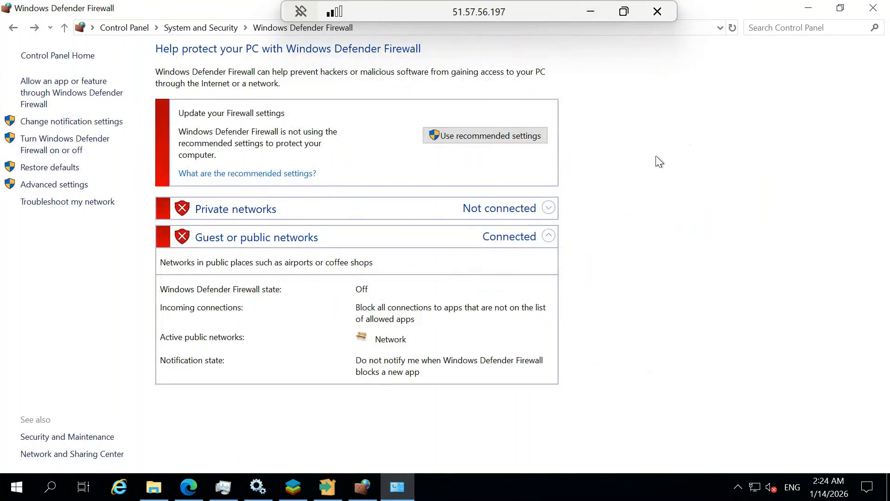
# Change the username to postgres1 and retry saving the 51.57.56.197 server registration in local pgAdmin
pyautogui.click(590, 12)
pyautogui.doubleClick(393, 185)
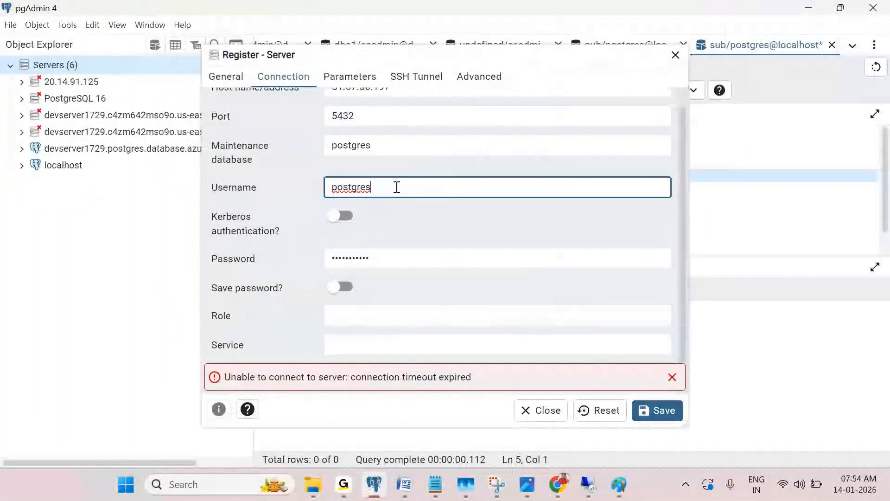
pyautogui.write('postgres1')
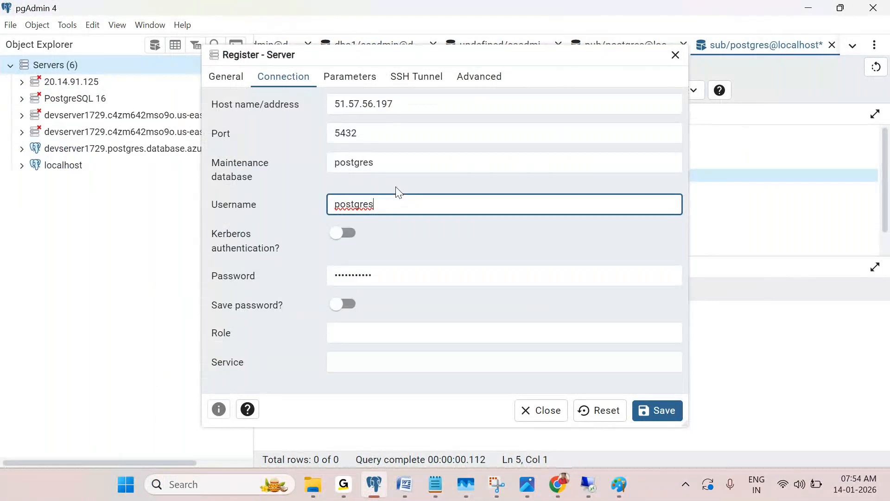
pyautogui.click(658, 410)
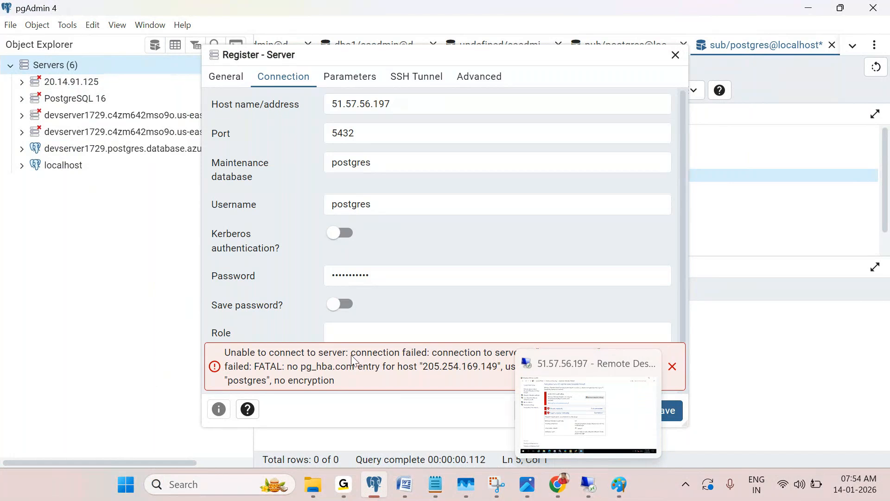
pyautogui.click(378, 269)
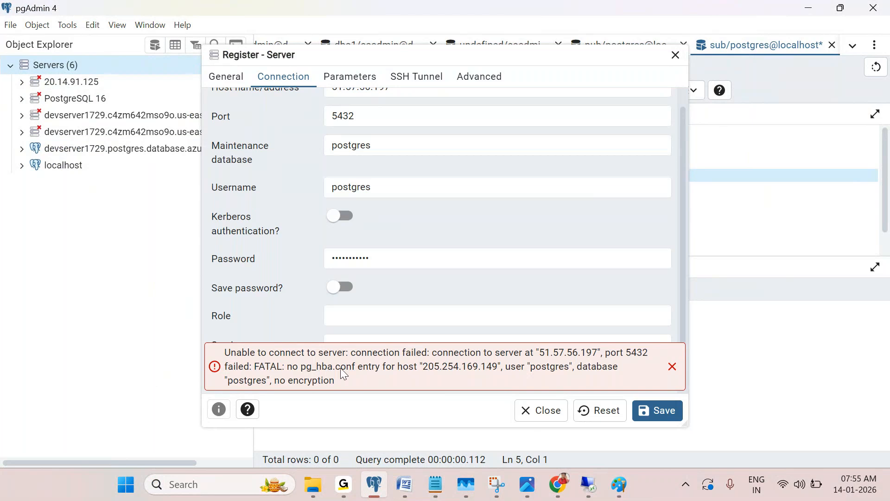
# Review the Azure network sketch in Paint, then minimize it
pyautogui.moveTo(619, 484)
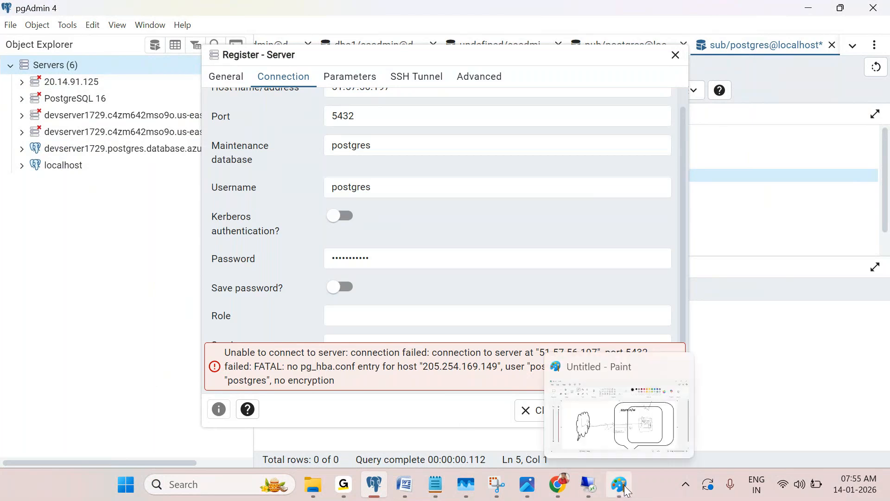
pyautogui.click(642, 438)
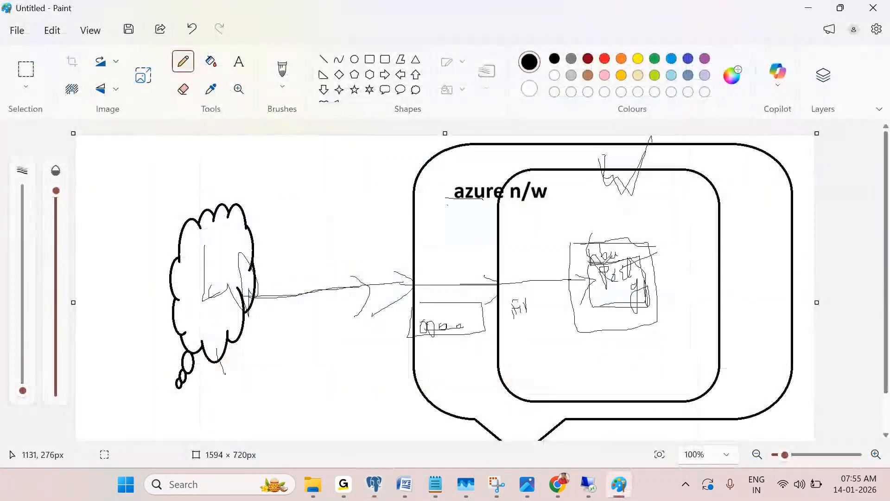
pyautogui.click(808, 8)
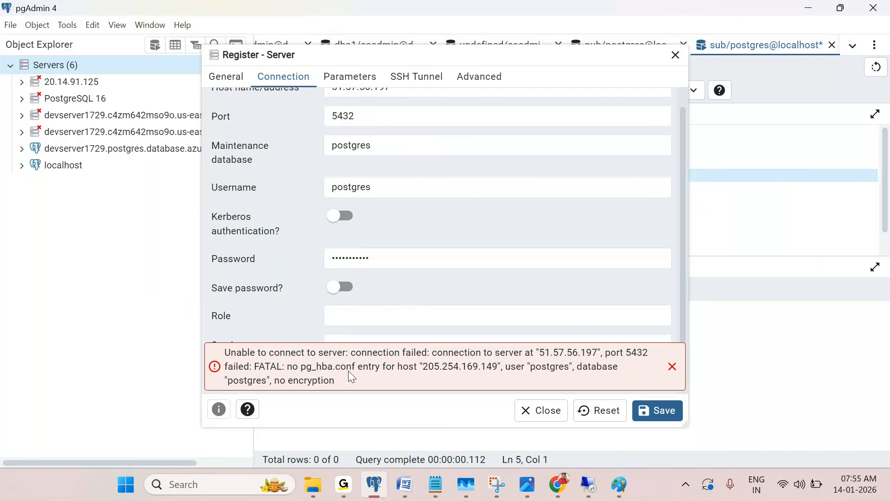
# Look at the local This PC Windows (C:) drive, then return to the Remote Desktop session
pyautogui.click(323, 486)
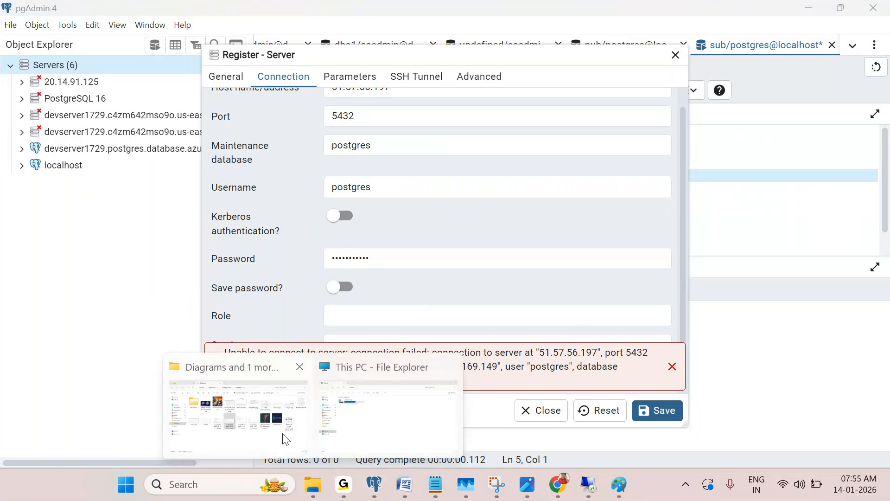
pyautogui.click(356, 412)
pyautogui.doubleClick(248, 135)
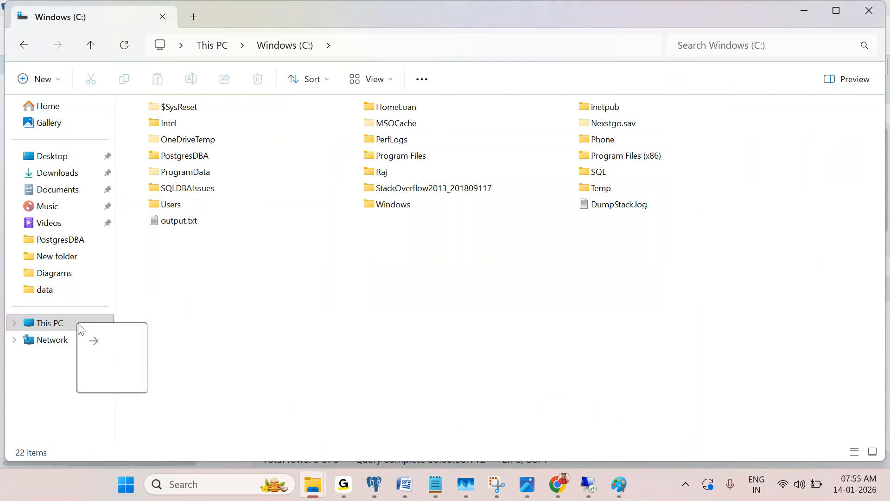
pyautogui.click(804, 11)
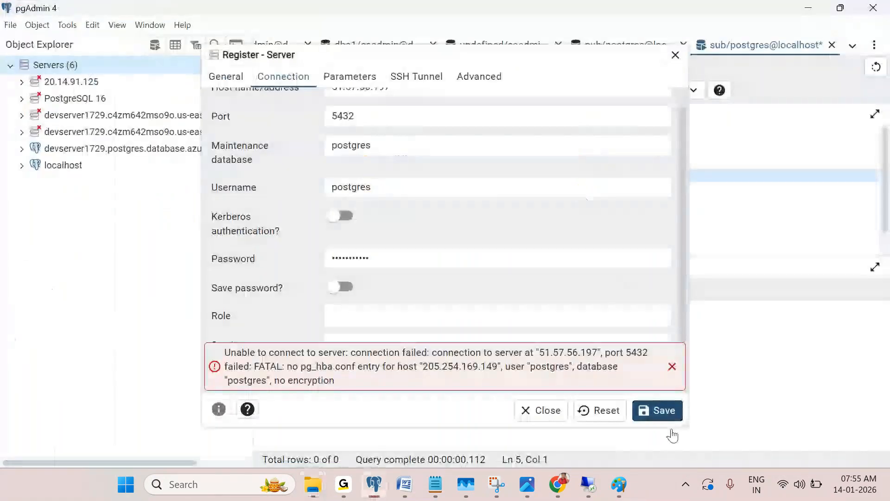
pyautogui.click(588, 484)
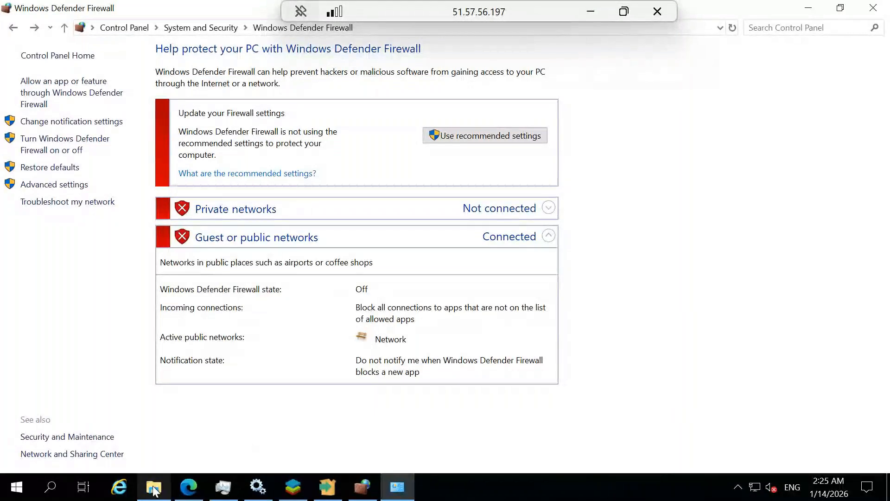
# On the VM, browse to F:\Program Files\PostgreSQL\16\data in File Explorer
pyautogui.click(154, 486)
pyautogui.click(58, 332)
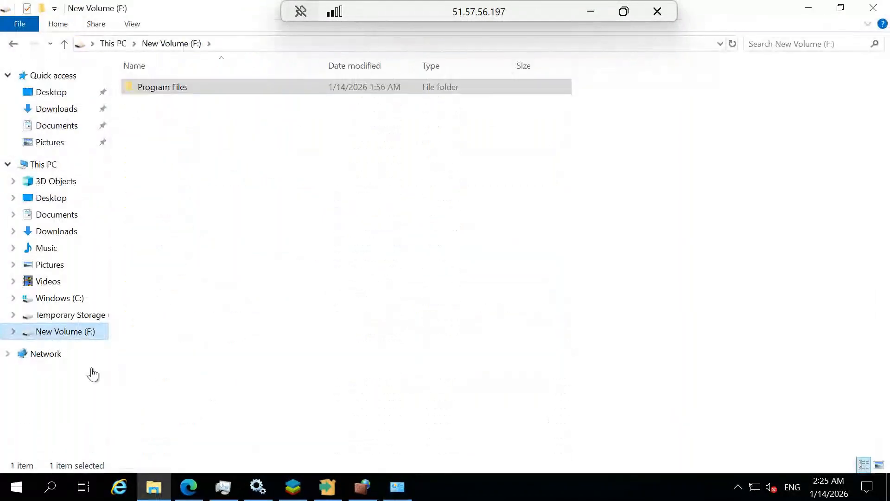
pyautogui.click(177, 90)
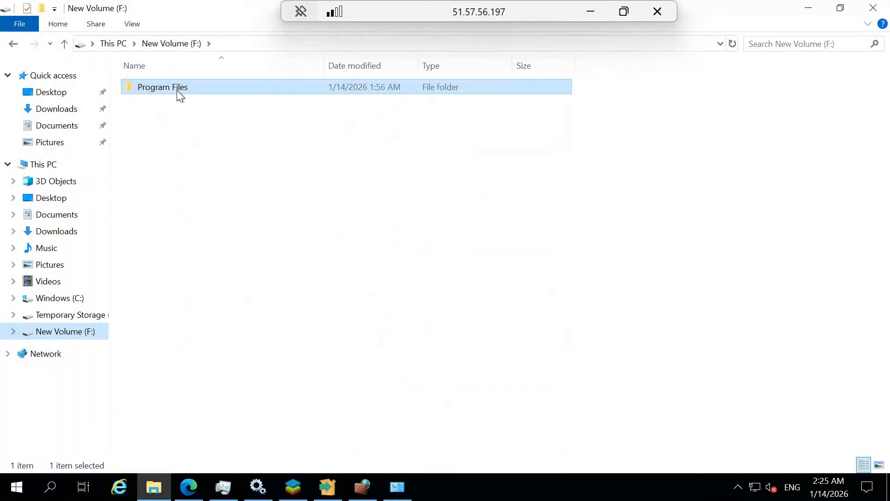
pyautogui.doubleClick(177, 90)
pyautogui.doubleClick(201, 88)
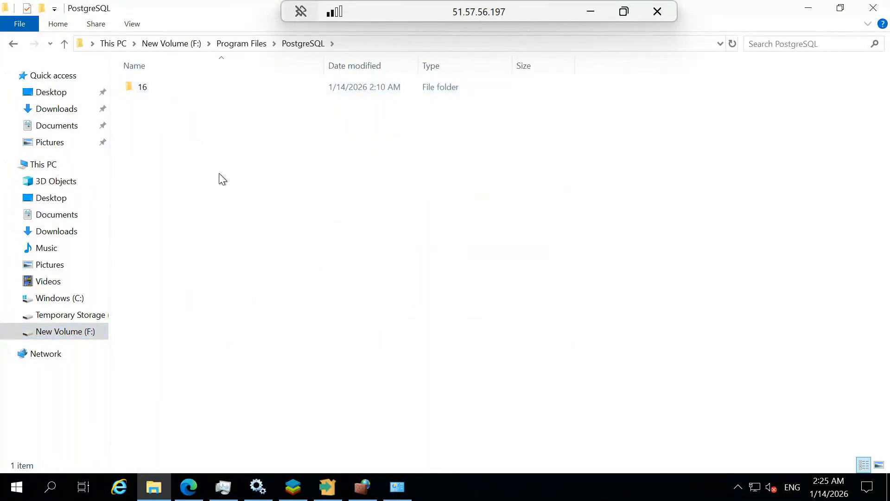
pyautogui.click(186, 90)
pyautogui.doubleClick(185, 90)
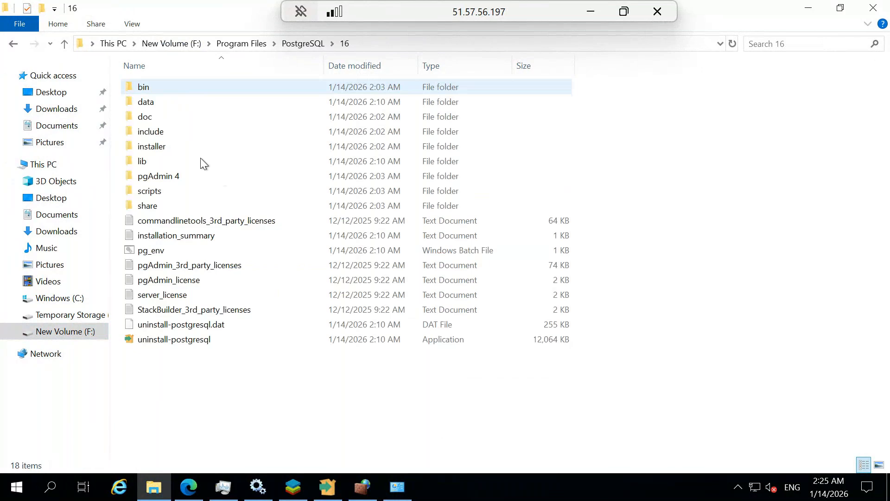
pyautogui.doubleClick(184, 102)
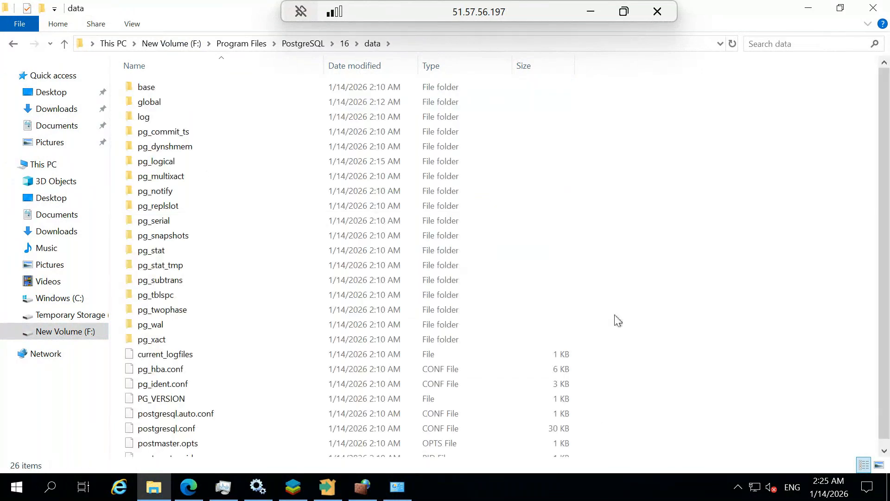
pyautogui.scroll(-1, 595, 311)
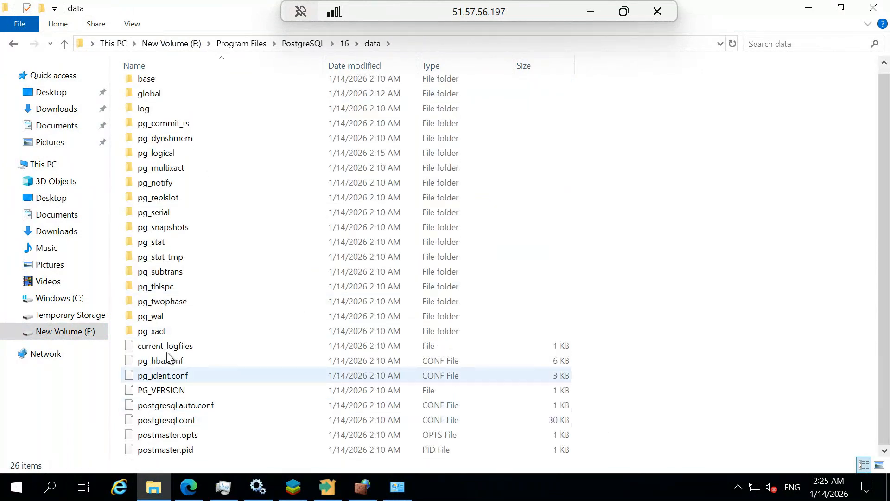
# Copy pg_hba.conf and paste it in the same folder as a backup 'pg_hba - Copy.conf'
pyautogui.click(170, 362)
pyautogui.rightClick(170, 364)
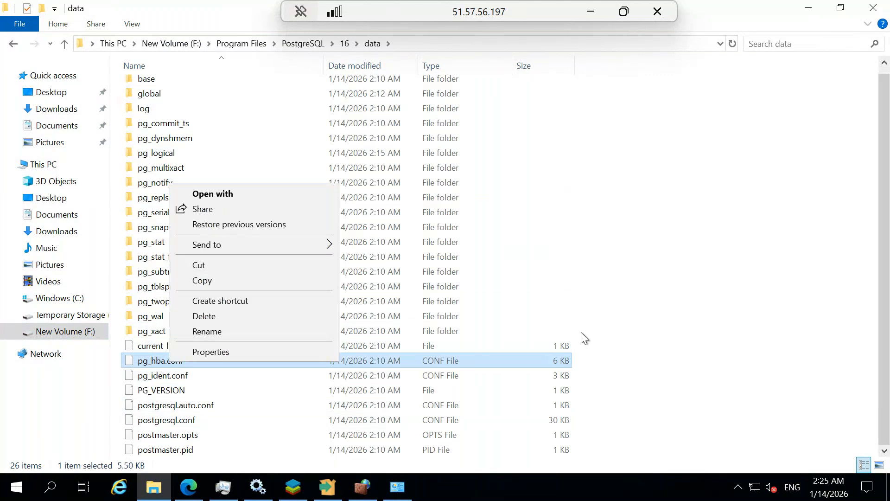
pyautogui.rightClick(537, 363)
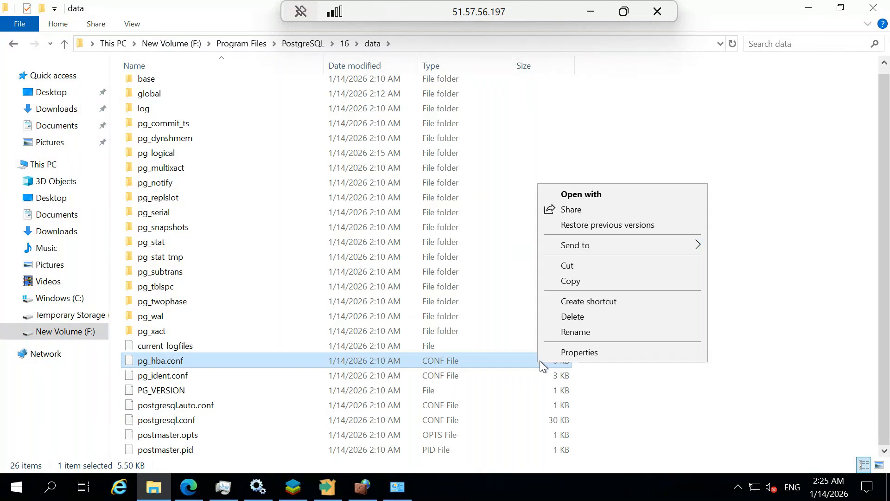
pyautogui.click(576, 281)
pyautogui.rightClick(694, 319)
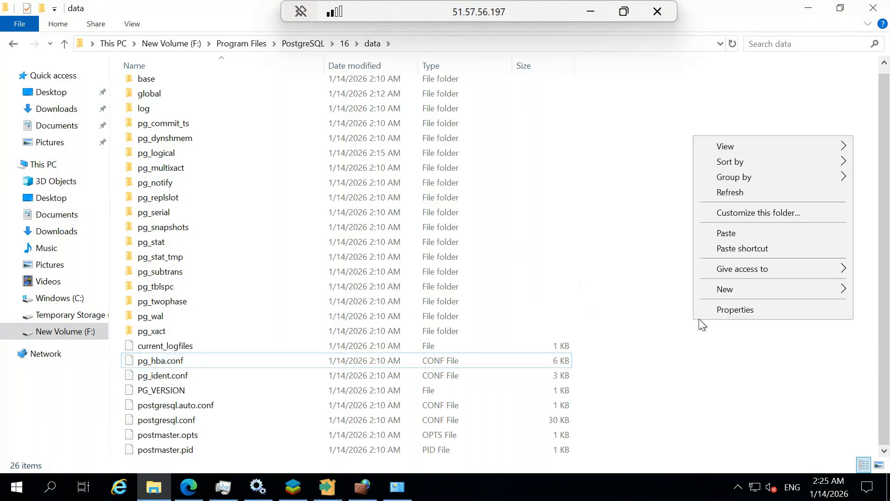
pyautogui.click(725, 233)
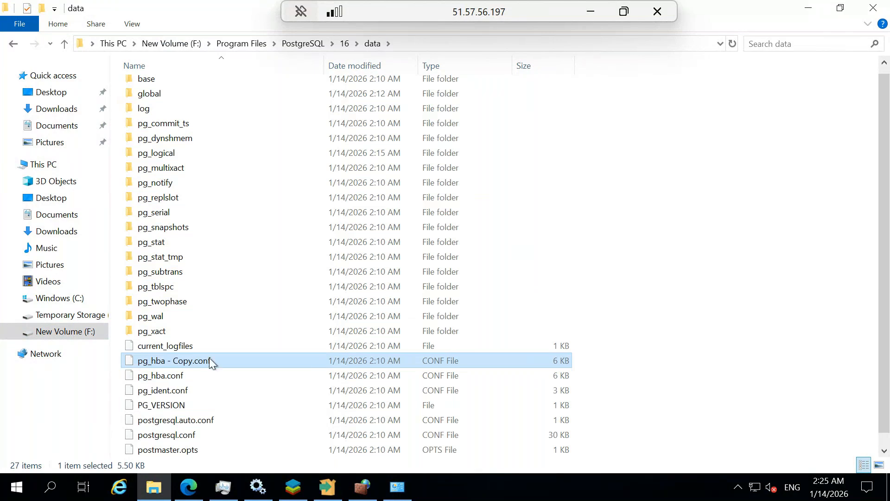
pyautogui.click(662, 304)
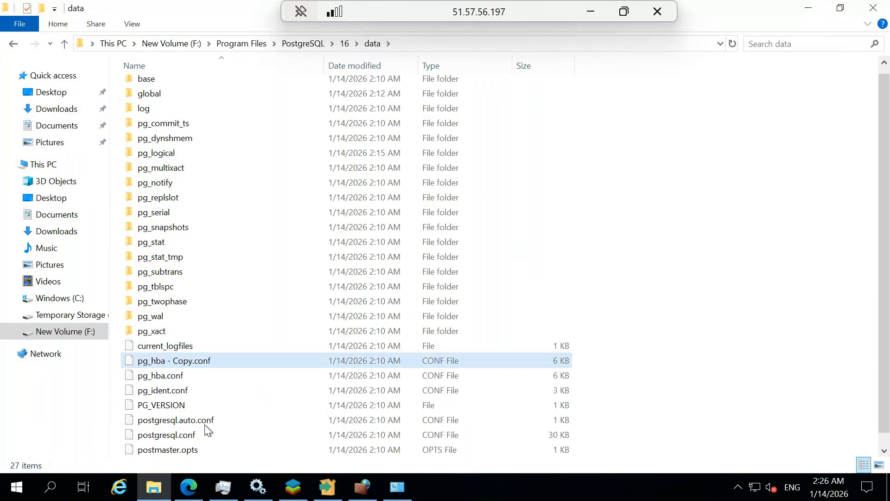
pyautogui.click(182, 379)
pyautogui.rightClick(182, 379)
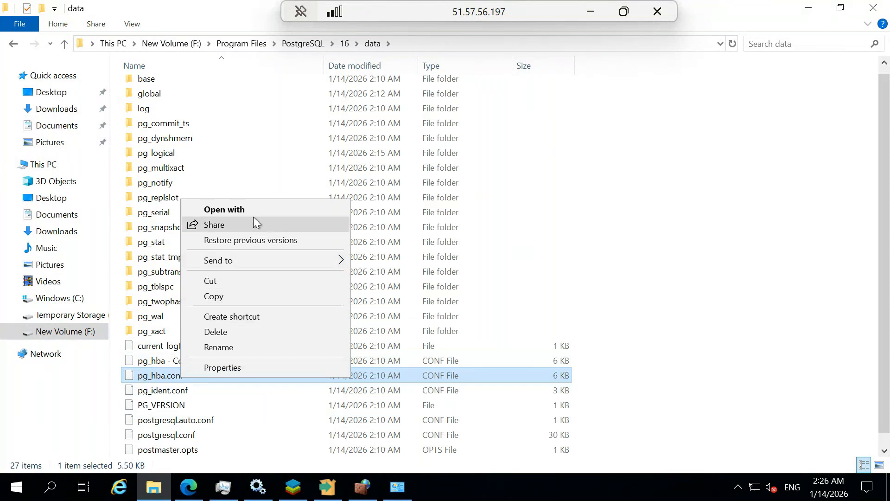
# Open pg_hba.conf in Notepad, maximized, and scroll down to its connection records
pyautogui.click(286, 209)
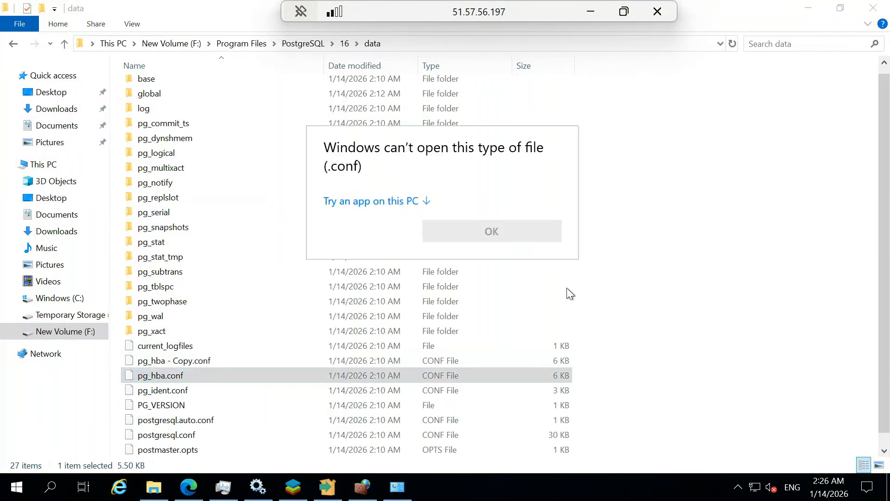
pyautogui.click(396, 203)
pyautogui.click(394, 250)
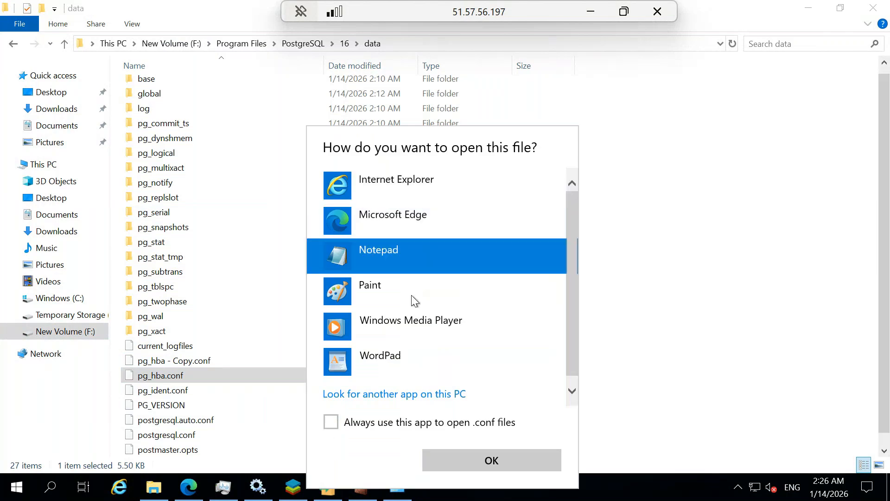
pyautogui.click(493, 461)
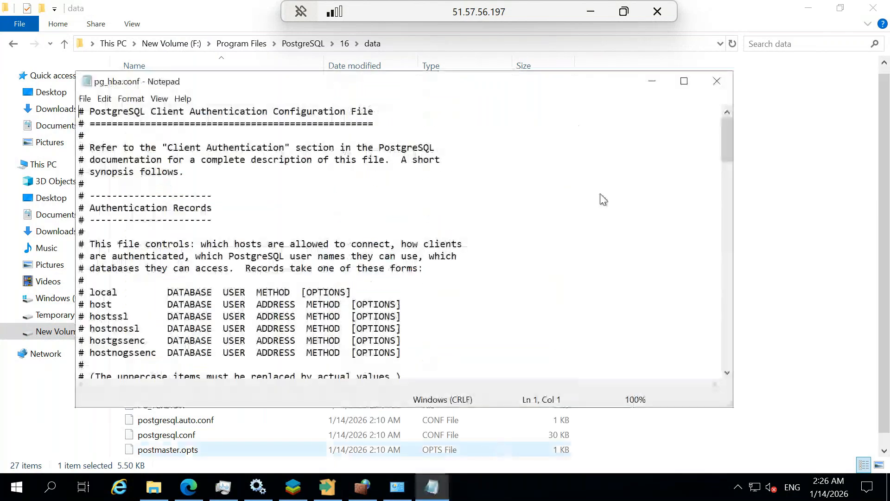
pyautogui.click(683, 81)
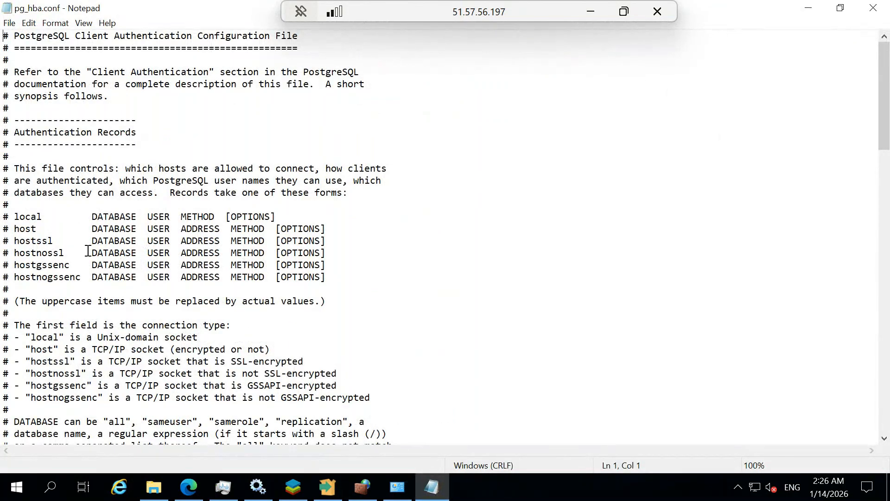
pyautogui.scroll(-2, 90, 252)
pyautogui.scroll(1, 90, 253)
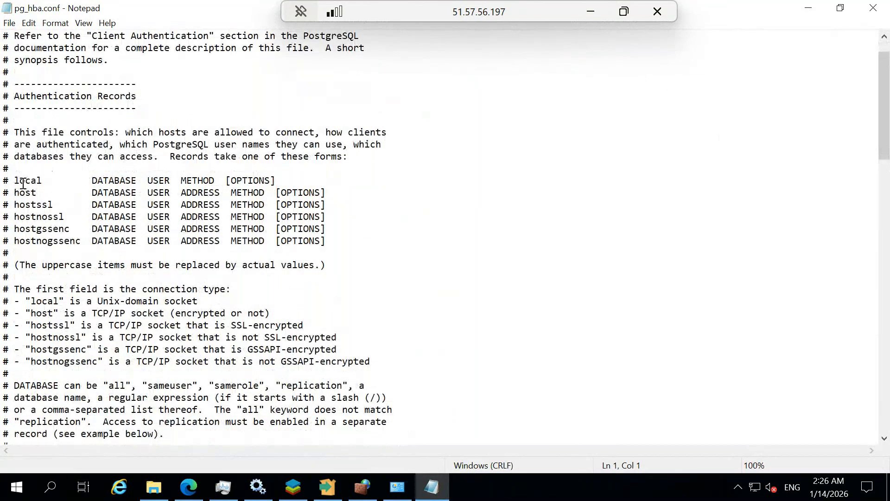
pyautogui.moveTo(19, 181); pyautogui.dragTo(236, 181)
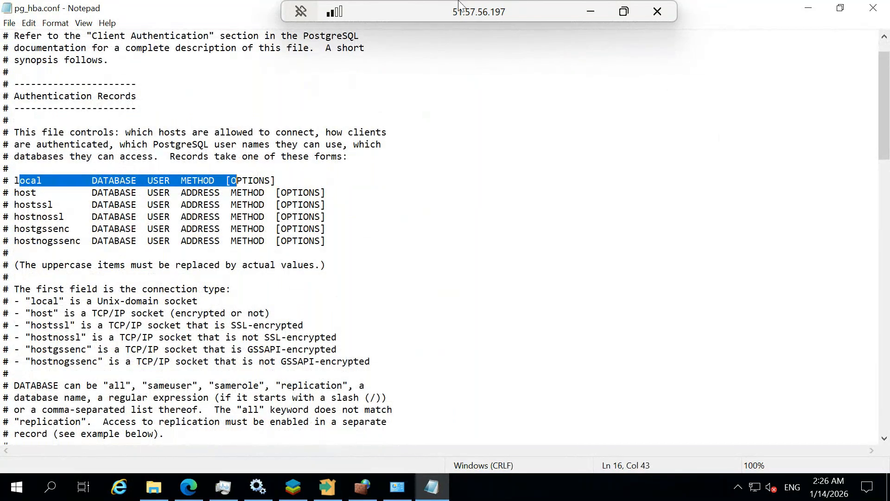
pyautogui.scroll(-4, 464, 204)
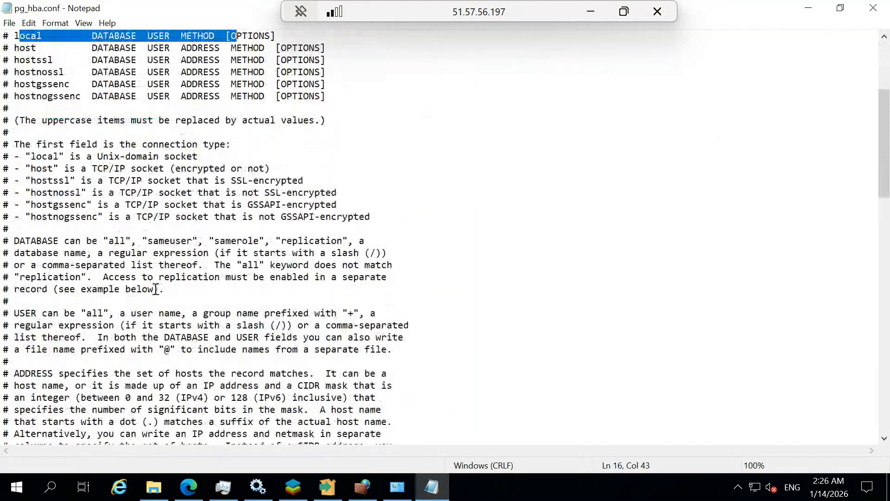
pyautogui.scroll(-20, 203, 249)
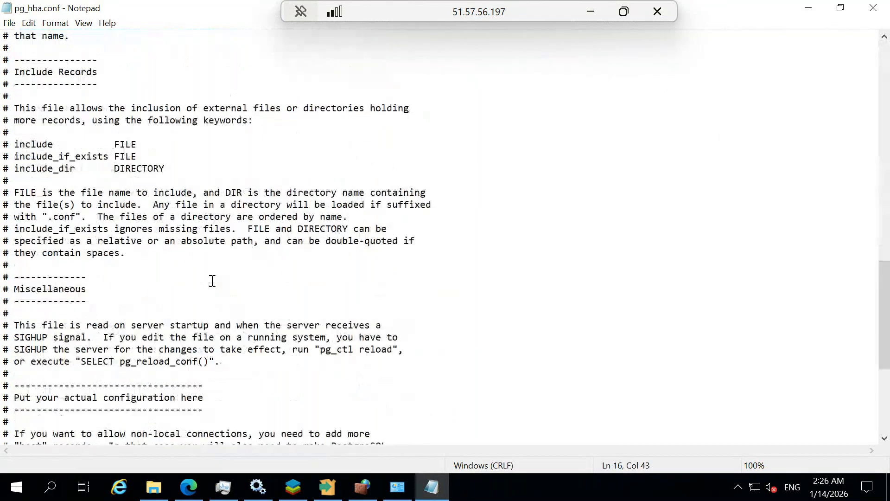
pyautogui.scroll(-1, 154, 344)
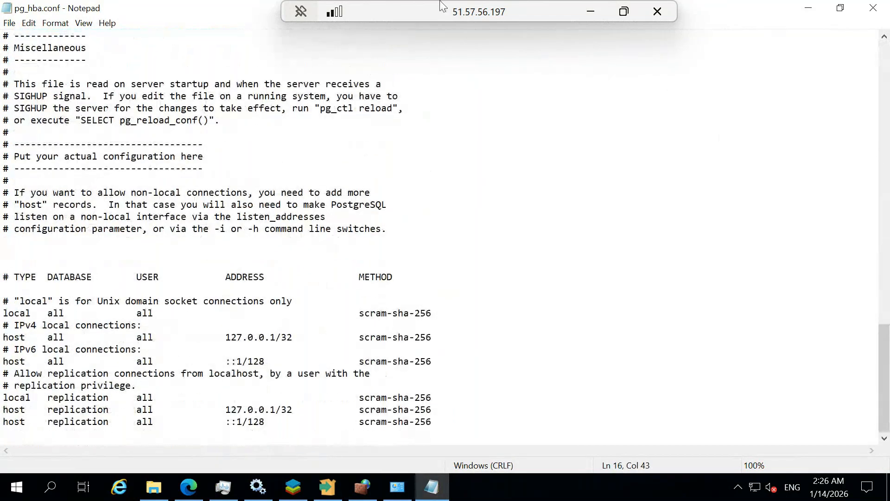
# Launch pgAdmin 4 on the VM by searching for 'pg'
pyautogui.click(48, 492)
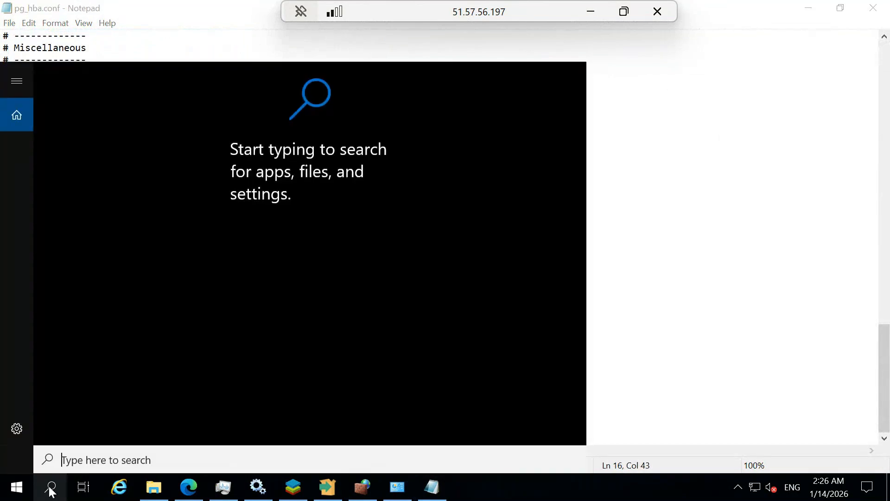
pyautogui.write('pg')
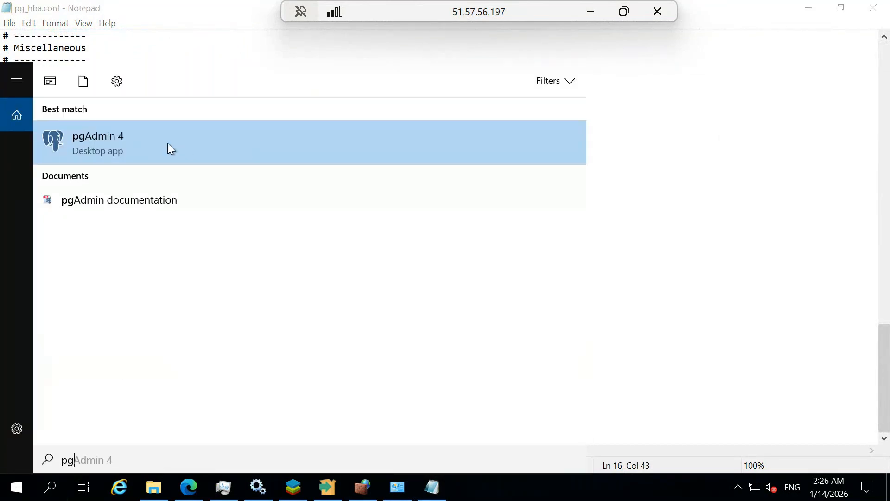
pyautogui.press('Return')
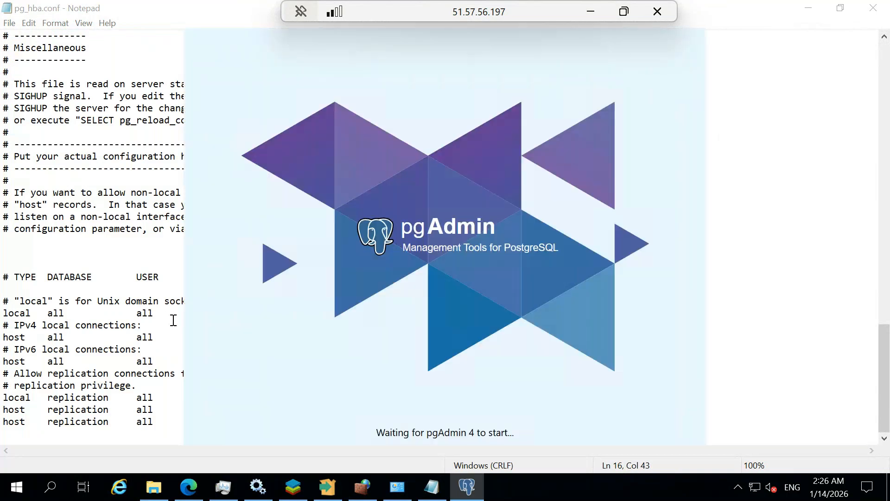
pyautogui.moveTo(163, 317); pyautogui.dragTo(111, 307)
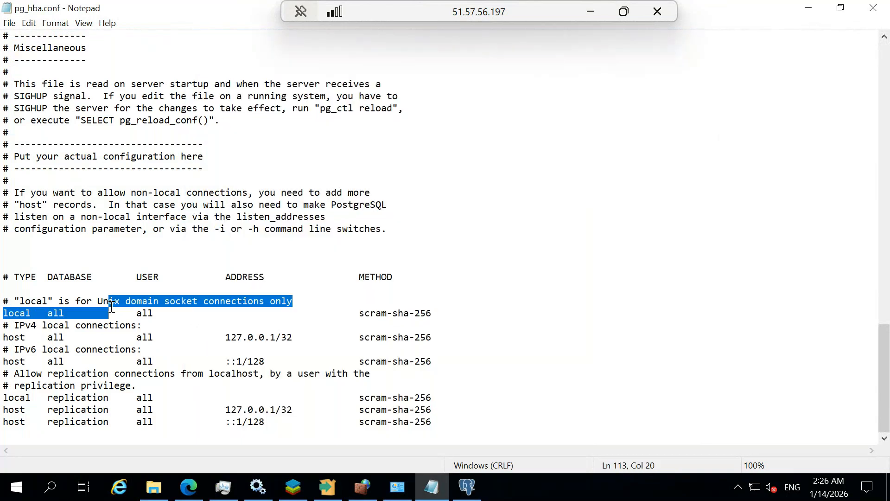
pyautogui.click(117, 373)
pyautogui.moveTo(8, 326); pyautogui.dragTo(137, 327)
pyautogui.moveTo(438, 338); pyautogui.dragTo(6, 334)
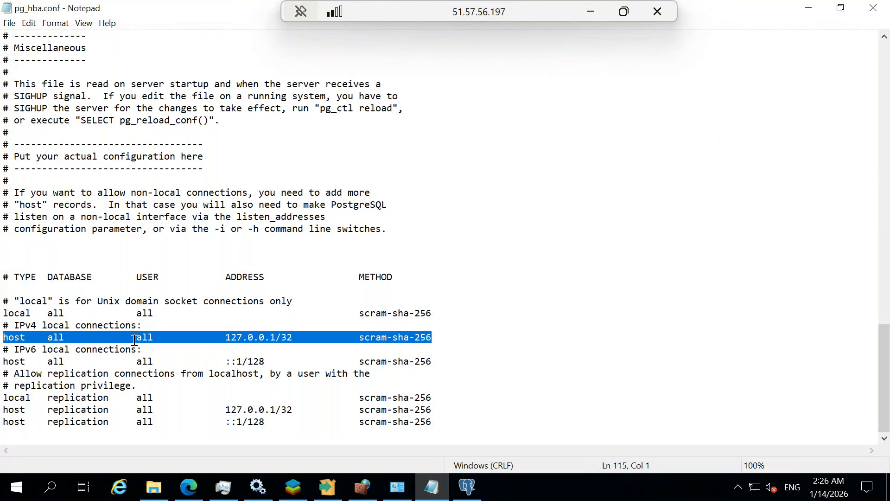
pyautogui.moveTo(225, 337); pyautogui.dragTo(299, 335)
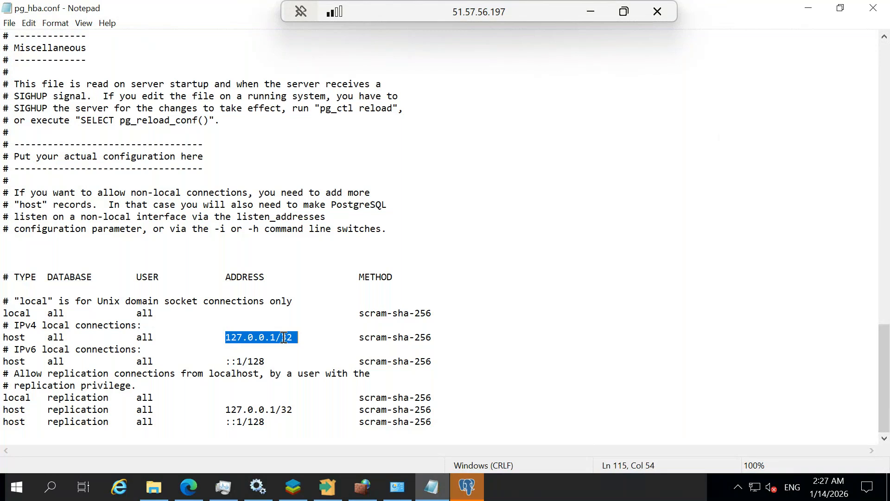
# Connect remote pgAdmin 4 to PostgreSQL 16 with the postgres password and expand Databases > postgres
pyautogui.click(466, 485)
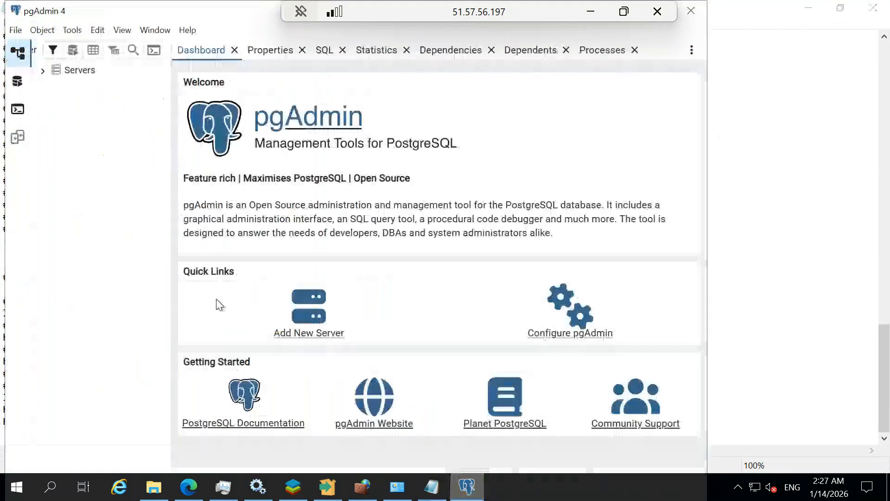
pyautogui.click(43, 71)
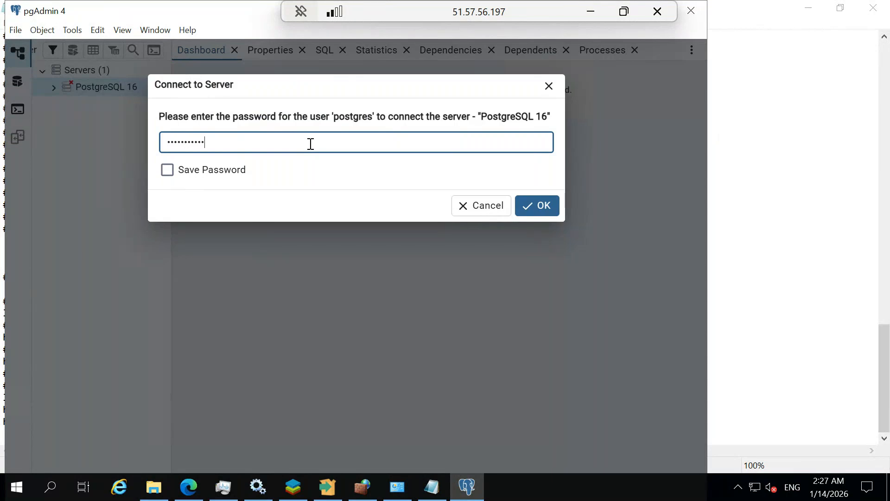
pyautogui.press('Return')
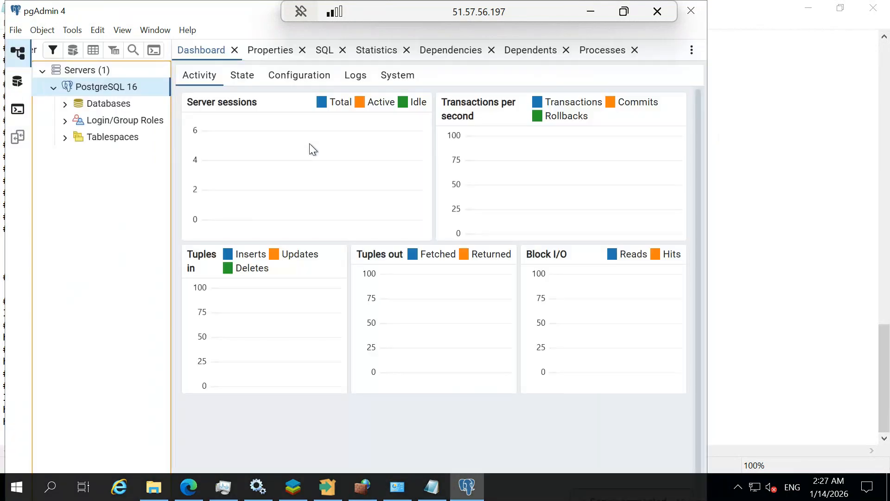
pyautogui.click(161, 103)
pyautogui.click(155, 122)
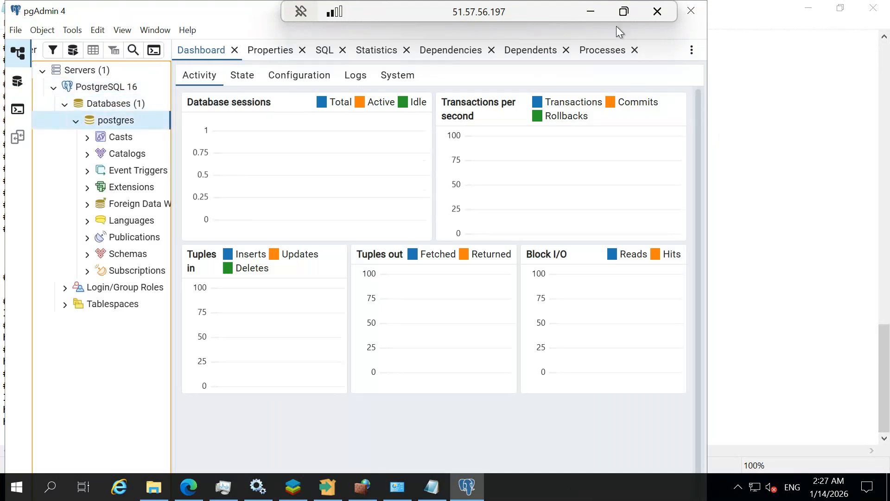
pyautogui.moveTo(193, 18); pyautogui.dragTo(617, 162)
pyautogui.click(175, 325)
# Insert a new empty line below the 127.0.0.1/32 host record in pg_hba.conf
pyautogui.click(6, 337)
pyautogui.moveTo(59, 325); pyautogui.dragTo(428, 334)
pyautogui.click(443, 334)
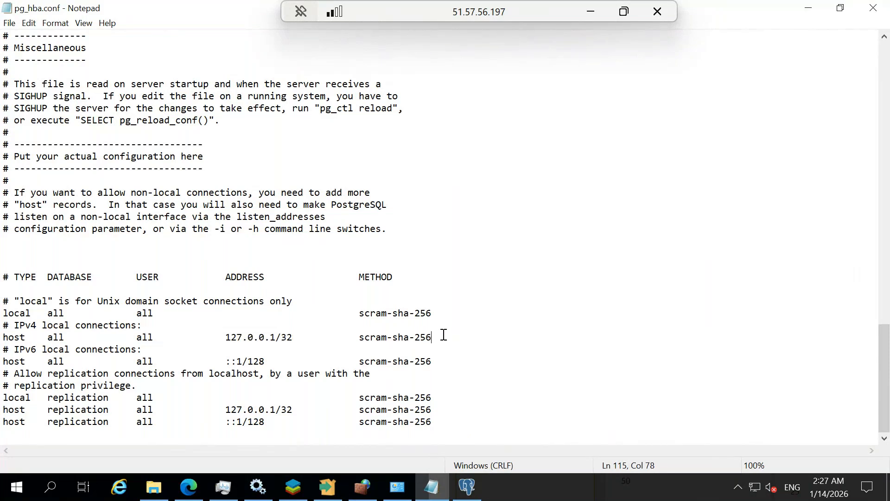
pyautogui.press('Return')
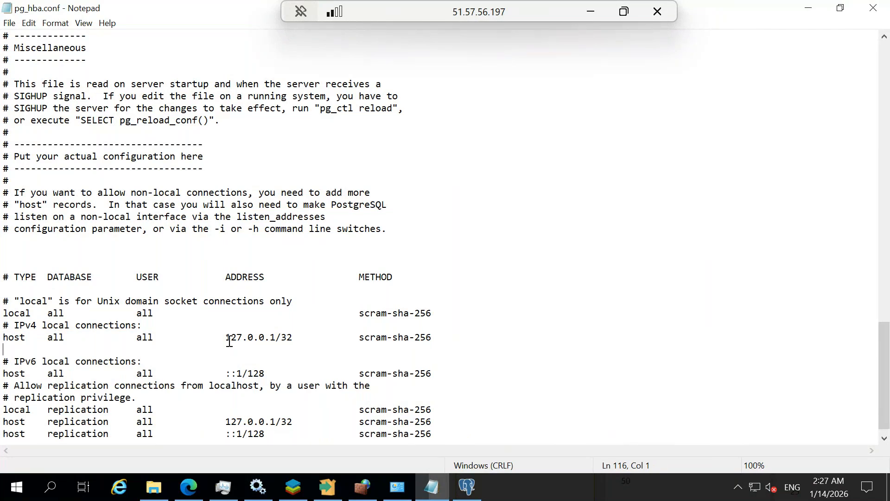
pyautogui.moveTo(230, 337); pyautogui.dragTo(272, 337)
pyautogui.click(238, 353)
# Type the record 'host all all 0.0.0.0/32' on the new line
pyautogui.write('host')
pyautogui.press('BackSpace')
pyautogui.write('dba1')
pyautogui.press('BackSpace')
pyautogui.press('BackSpace')
pyautogui.press('BackSpace')
pyautogui.press('BackSpace')
pyautogui.write('all             all')
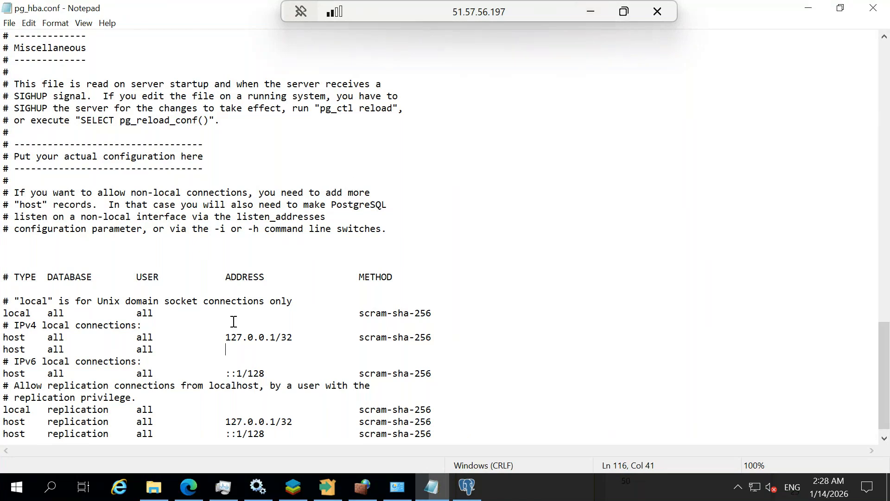
pyautogui.write('0.0.0.0/32')
pyautogui.moveTo(360, 337); pyautogui.dragTo(434, 337)
pyautogui.hotkey('ctrl', 'c')
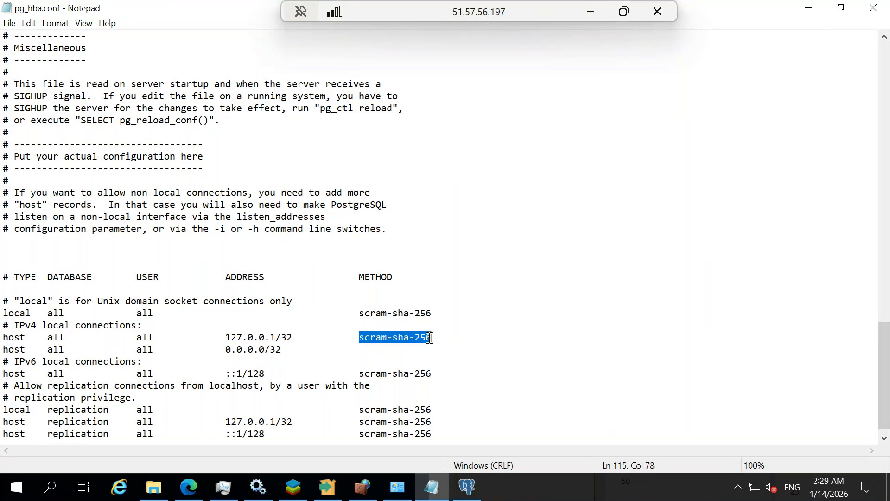
# Paste scram-sha-256 as the method of the new 0.0.0.0/32 record
pyautogui.click(383, 355)
pyautogui.click(371, 353)
pyautogui.hotkey('ctrl', 'v')
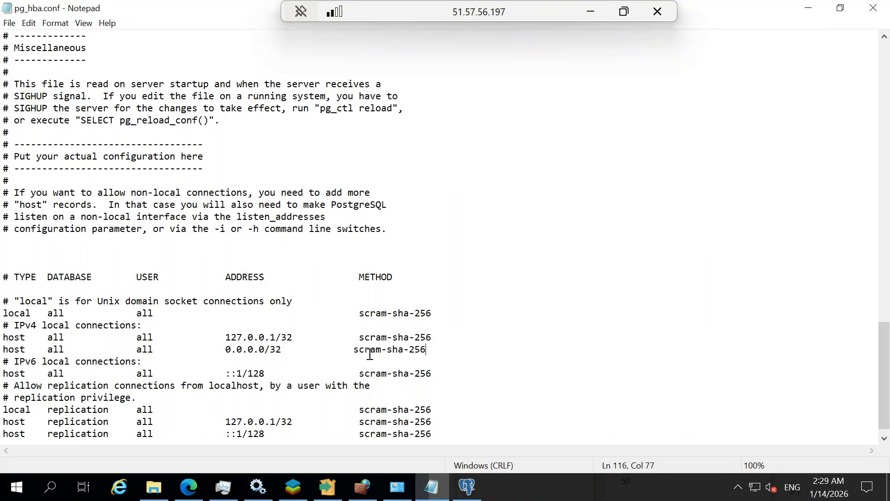
# Save pg_hba.conf and close Notepad
pyautogui.click(16, 25)
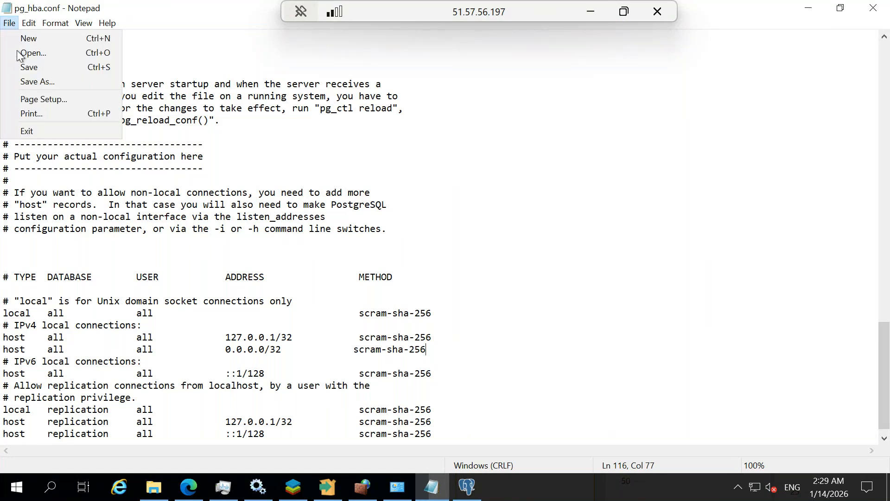
pyautogui.click(38, 66)
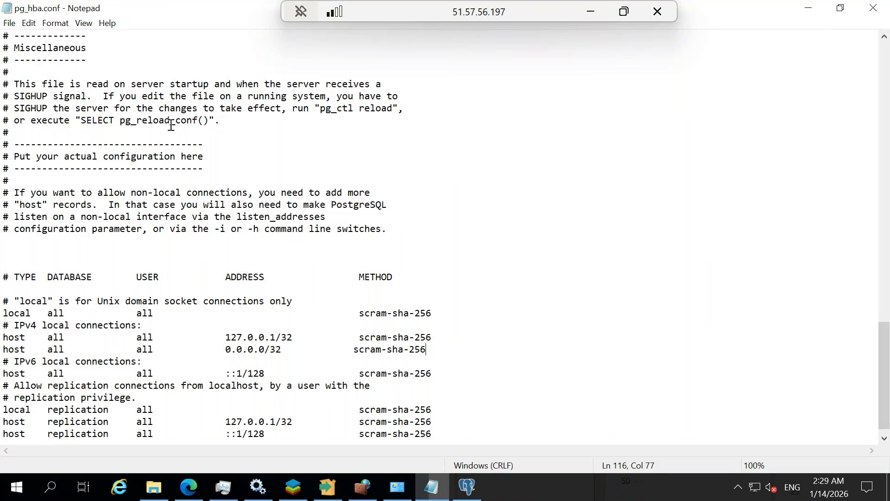
pyautogui.click(468, 134)
pyautogui.click(873, 8)
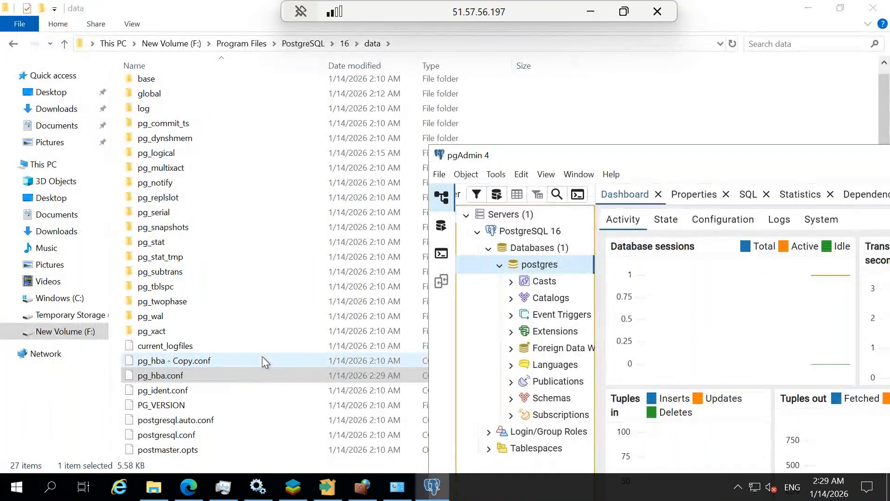
# Check pg_hba.conf shows modified 1/14/2026 2:29 AM, then minimize the Remote Desktop session
pyautogui.click(179, 378)
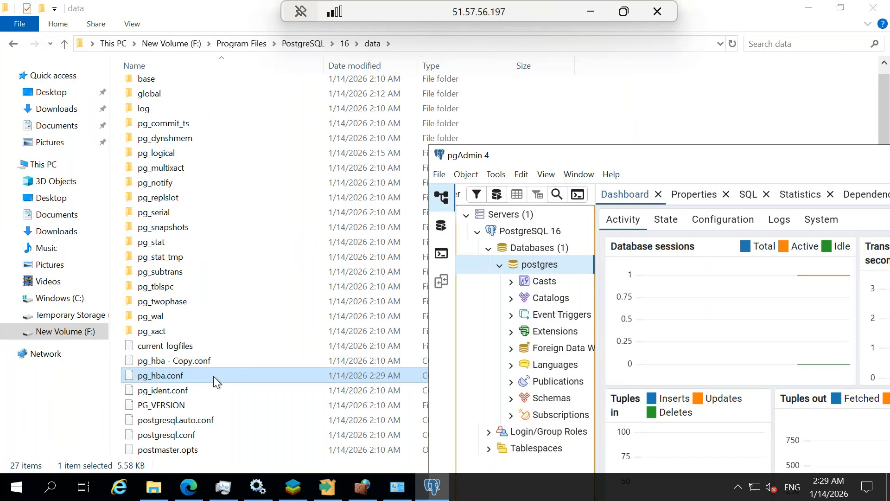
pyautogui.click(590, 12)
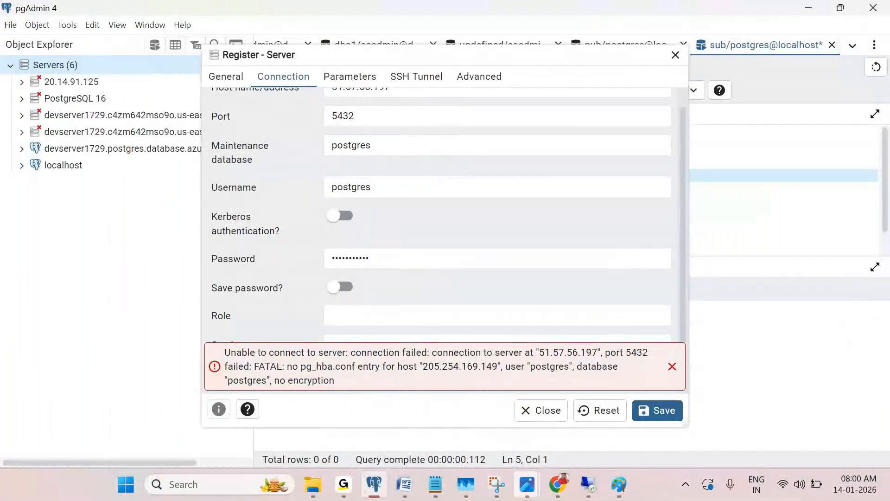
# Switch between local windows back to pgAdmin's Register - Server dialog
pyautogui.click(374, 484)
pyautogui.click(344, 483)
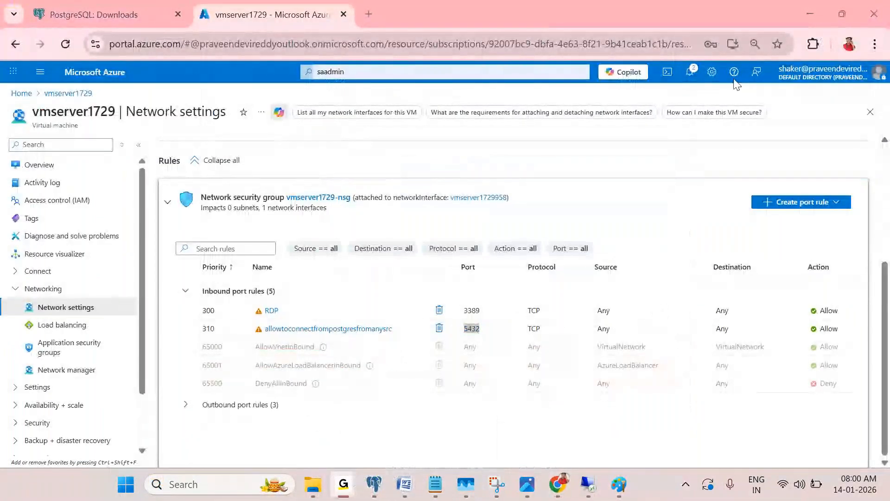
pyautogui.click(808, 11)
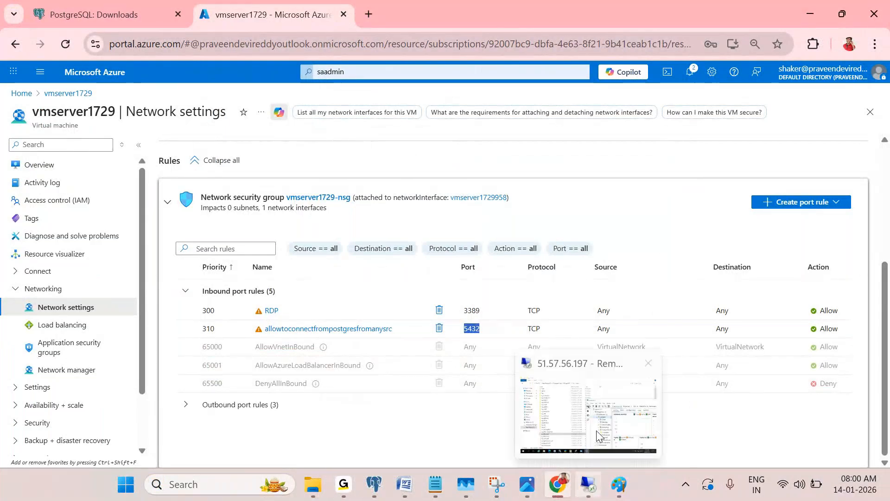
pyautogui.click(600, 436)
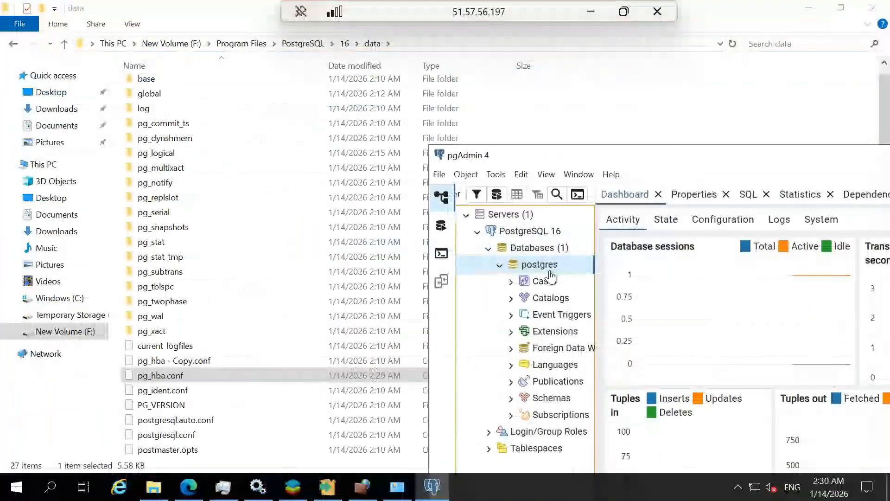
pyautogui.click(592, 11)
pyautogui.click(313, 385)
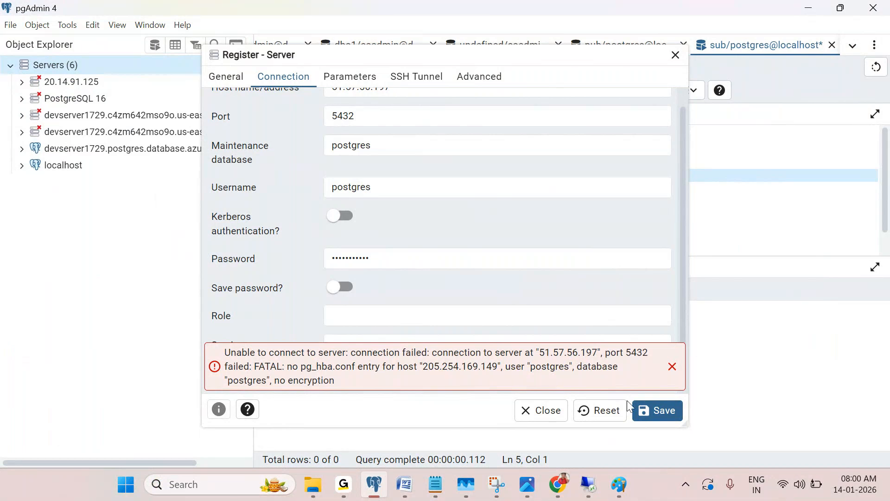
# Set the maintenance database to postgres and save, which fails on a missing pg_hba.conf entry
pyautogui.click(380, 145)
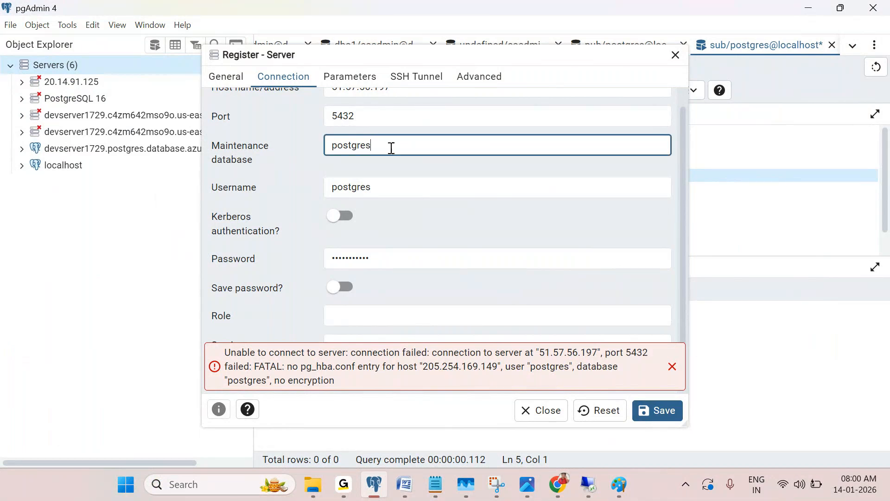
pyautogui.write('1')
pyautogui.press('BackSpace')
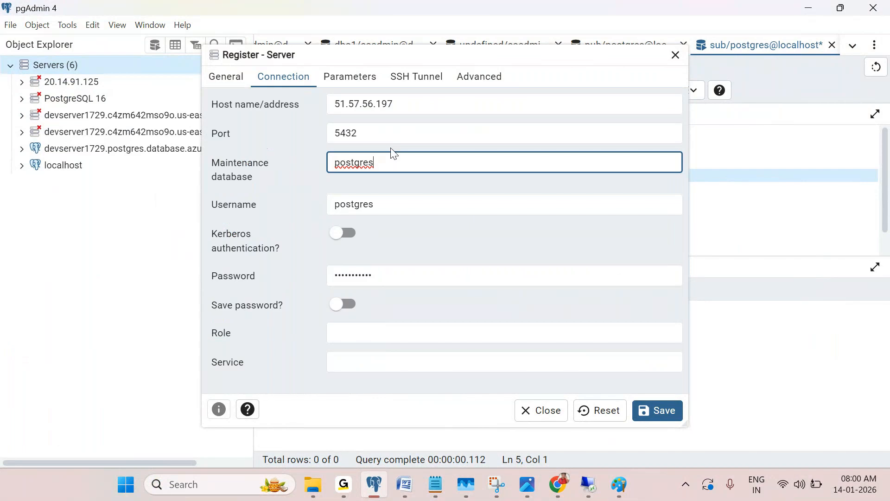
pyautogui.click(662, 411)
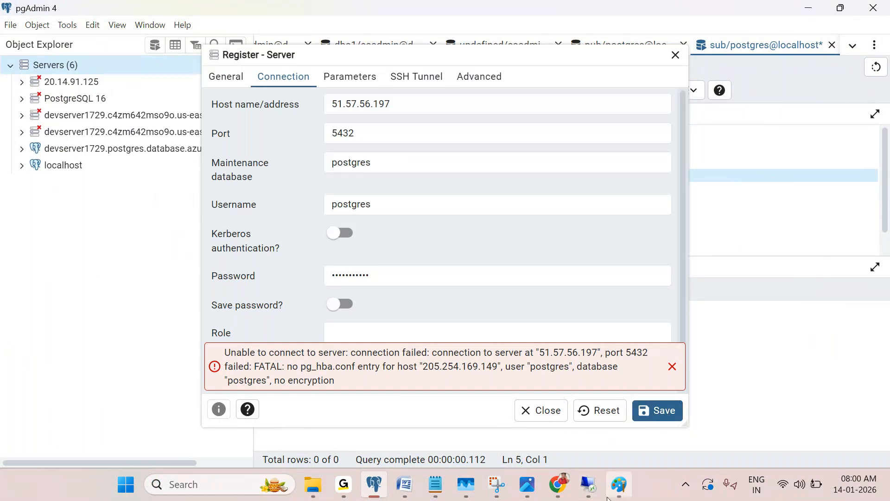
pyautogui.moveTo(589, 487)
pyautogui.click(600, 429)
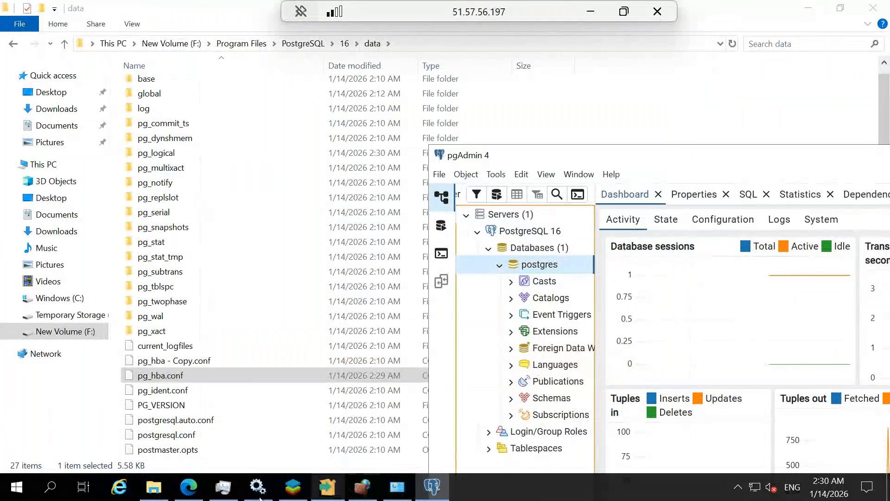
# Select pg_hba.conf in the PostgreSQL 16 data folder and check its file properties
pyautogui.click(173, 377)
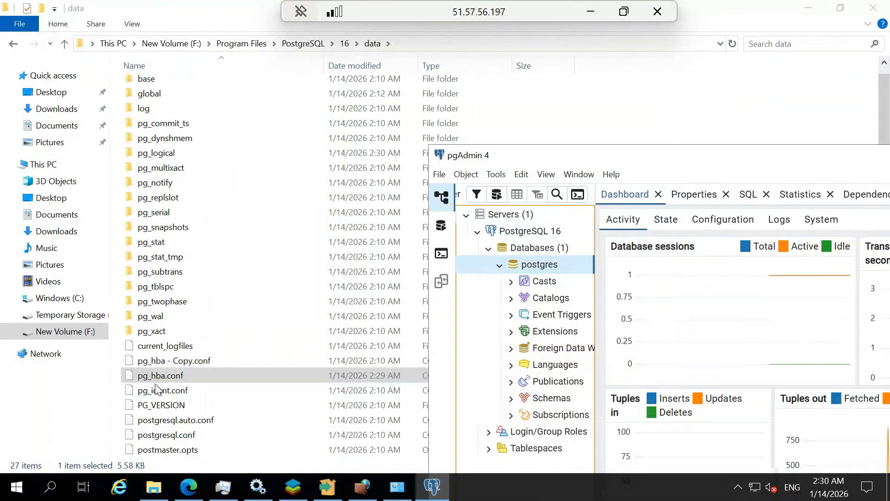
pyautogui.rightClick(231, 373)
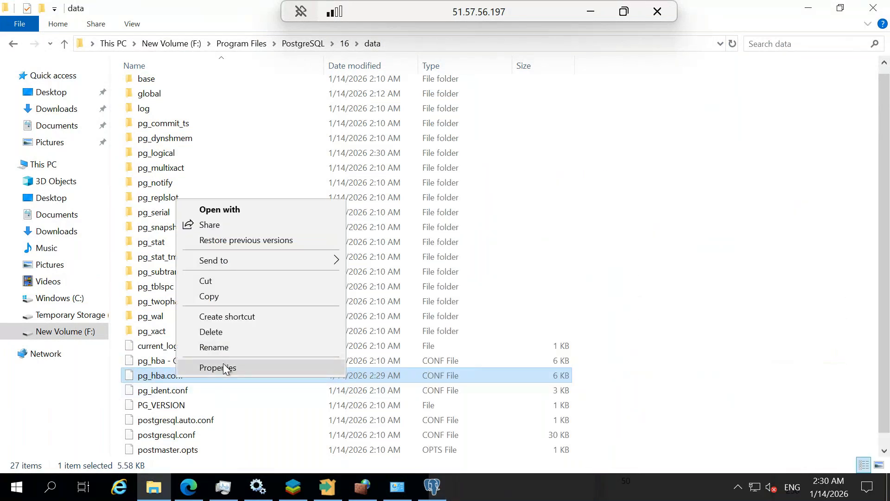
pyautogui.click(225, 368)
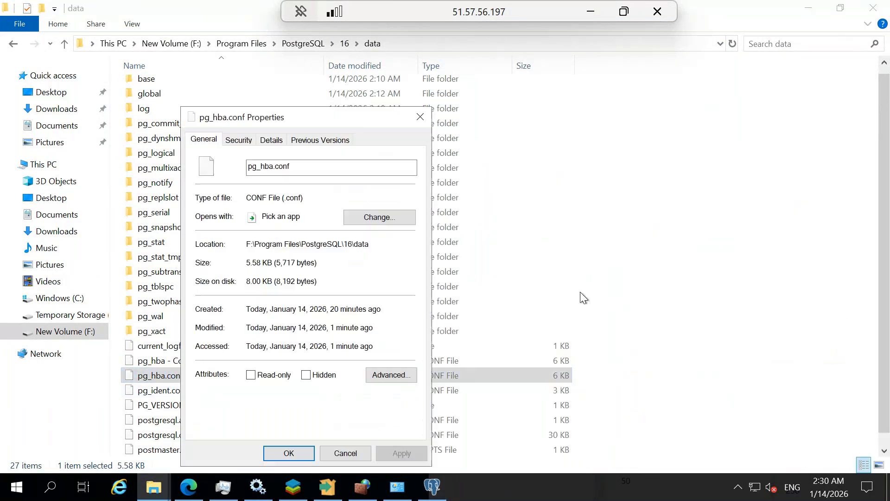
pyautogui.click(419, 117)
# Open pg_hba.conf in Notepad using Open with
pyautogui.rightClick(211, 374)
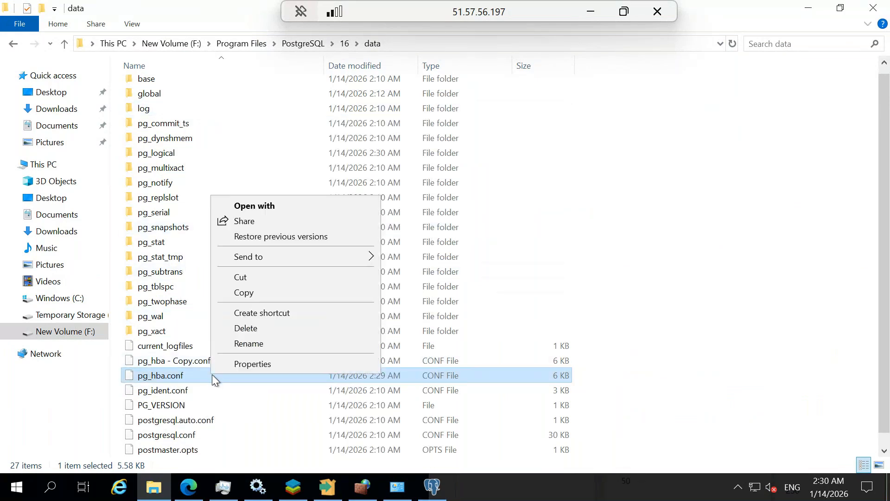
pyautogui.click(275, 205)
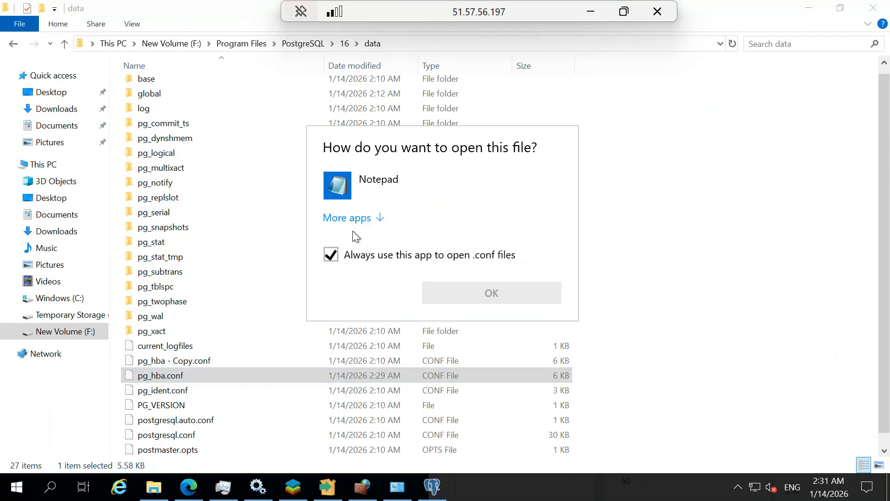
pyautogui.click(338, 242)
pyautogui.doubleClick(377, 189)
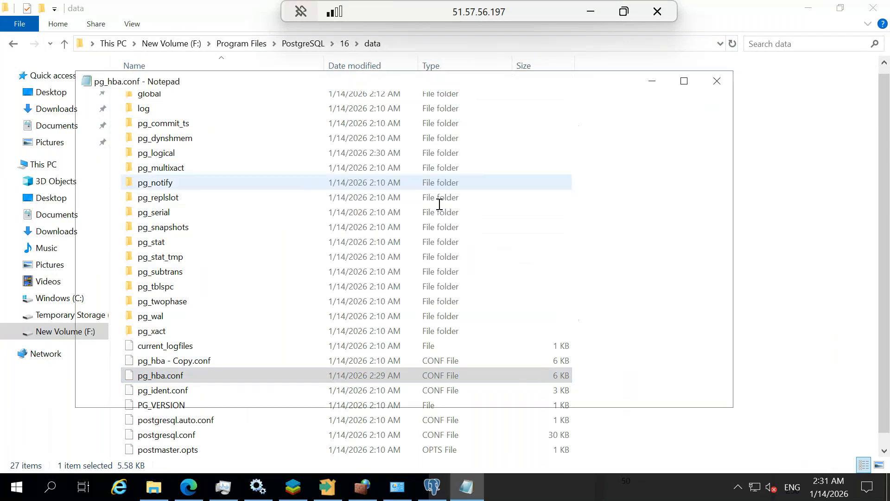
# Delete the /32 mask from the second IPv4 host entry's 0.0.0.0 address
pyautogui.scroll(-6, 348, 291)
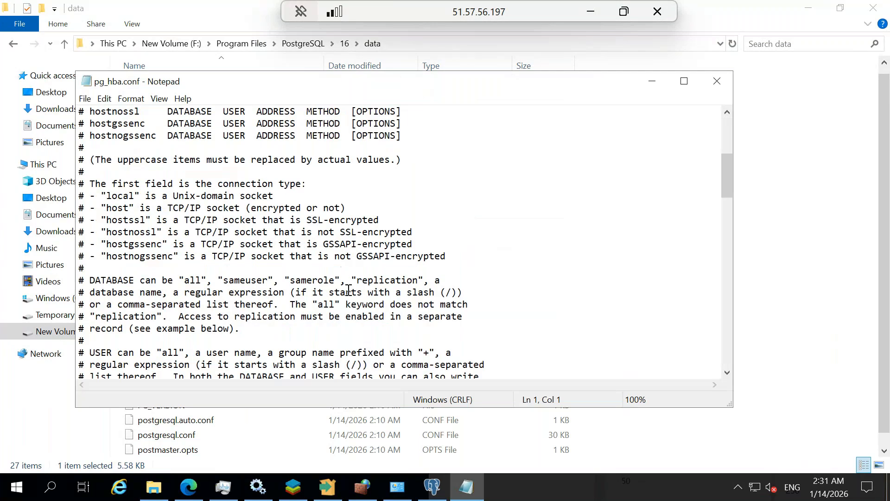
pyautogui.scroll(-20, 348, 290)
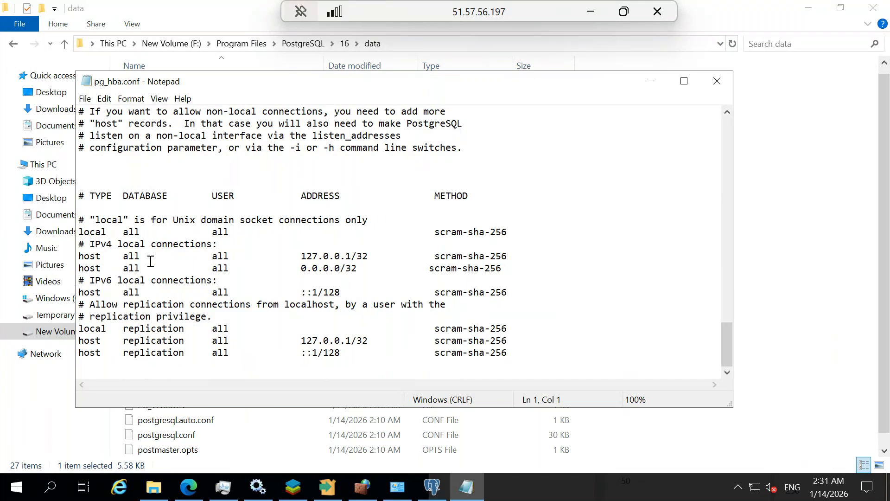
pyautogui.moveTo(359, 269); pyautogui.dragTo(380, 263)
pyautogui.press('Left')
pyautogui.press('BackSpace')
pyautogui.press('BackSpace')
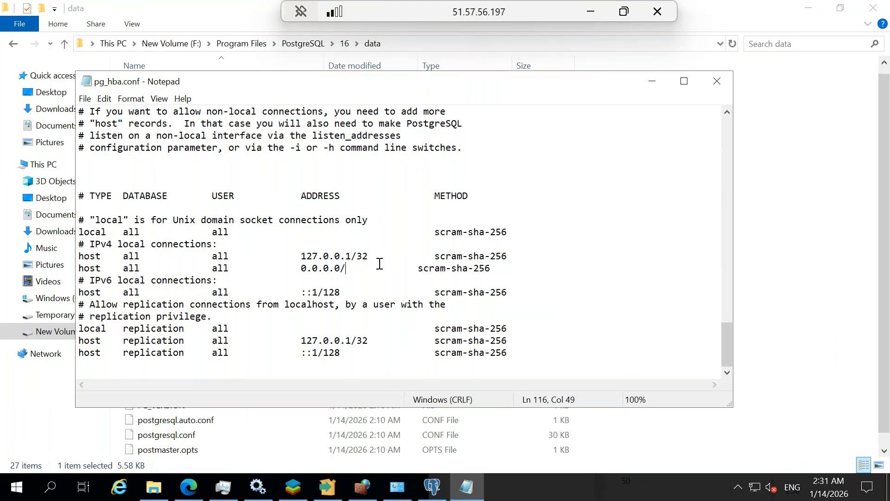
pyautogui.write('0')
pyautogui.press('BackSpace')
pyautogui.press('BackSpace')
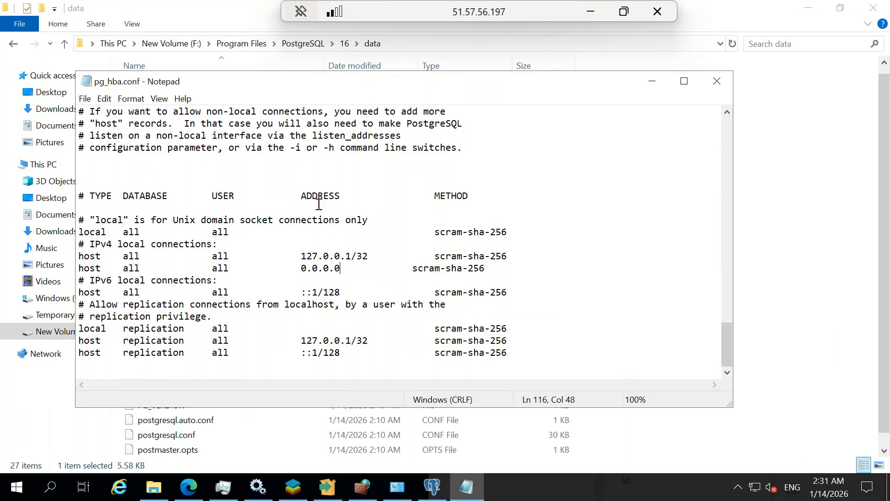
# Enter /0 so the rule reads 0.0.0.0/0, and save pg_hba.conf
pyautogui.scroll(12, 319, 204)
pyautogui.scroll(7, 319, 207)
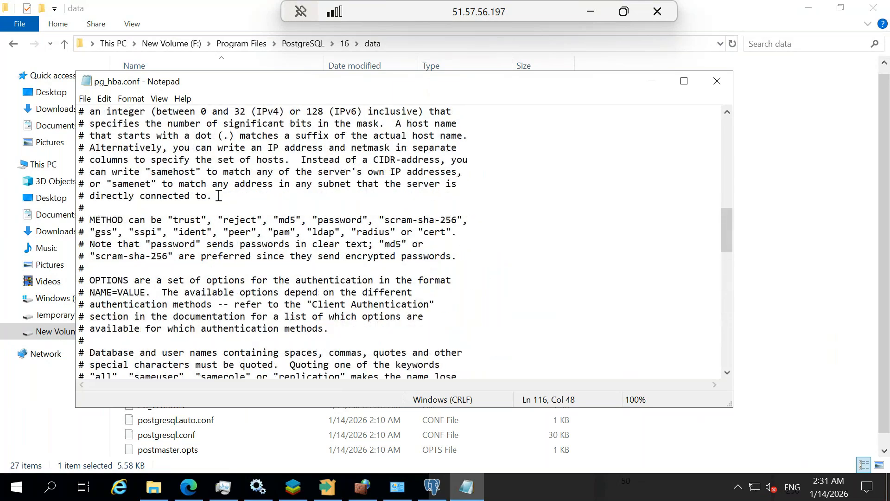
pyautogui.scroll(20, 228, 195)
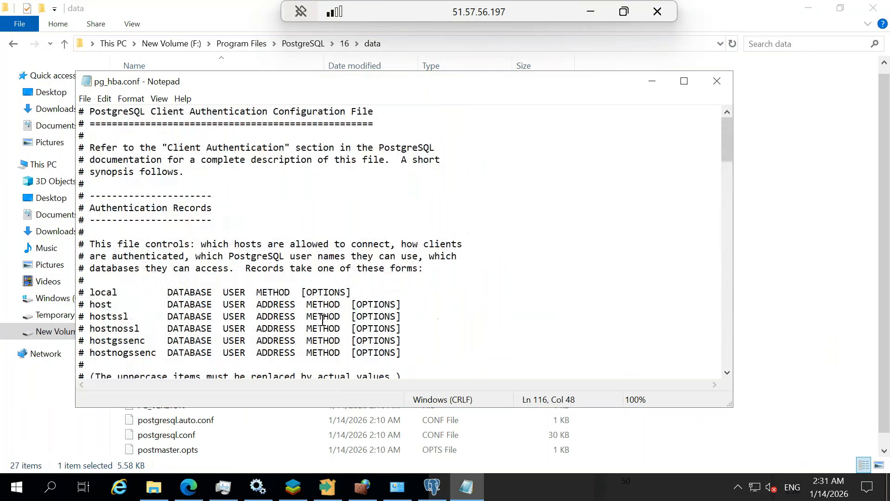
pyautogui.scroll(-1, 282, 307)
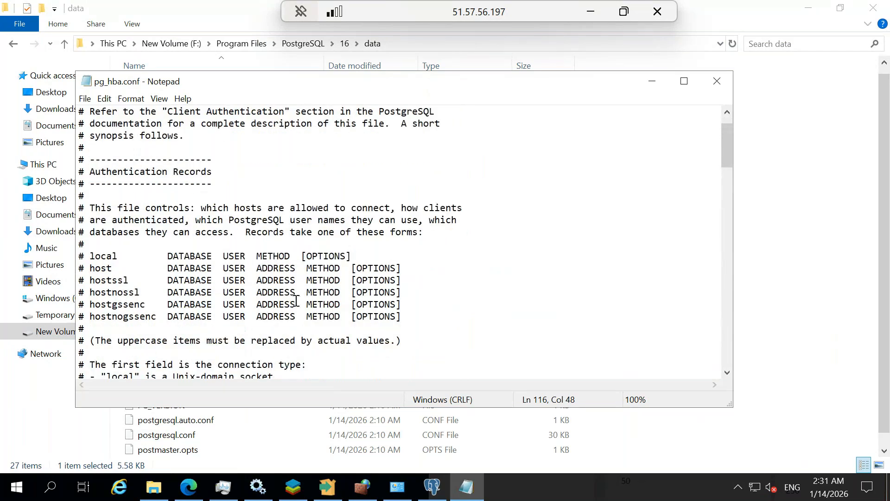
pyautogui.scroll(-2, 296, 301)
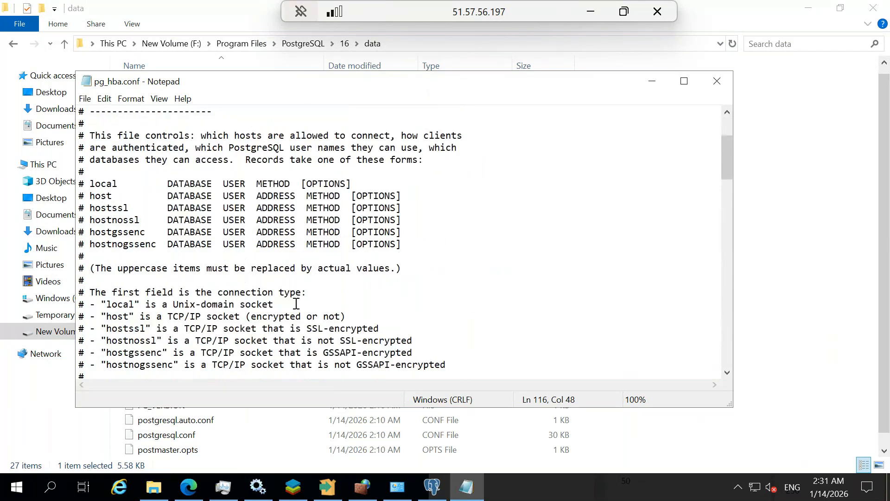
pyautogui.scroll(-20, 296, 304)
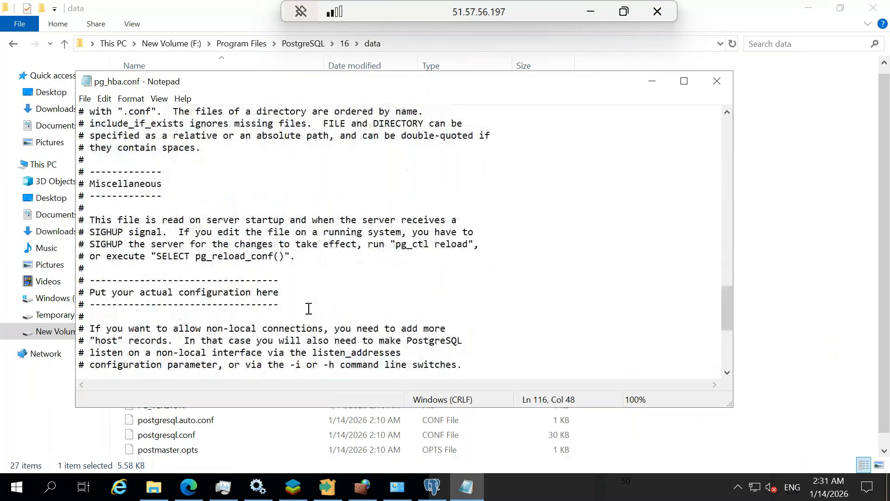
pyautogui.scroll(-1, 309, 309)
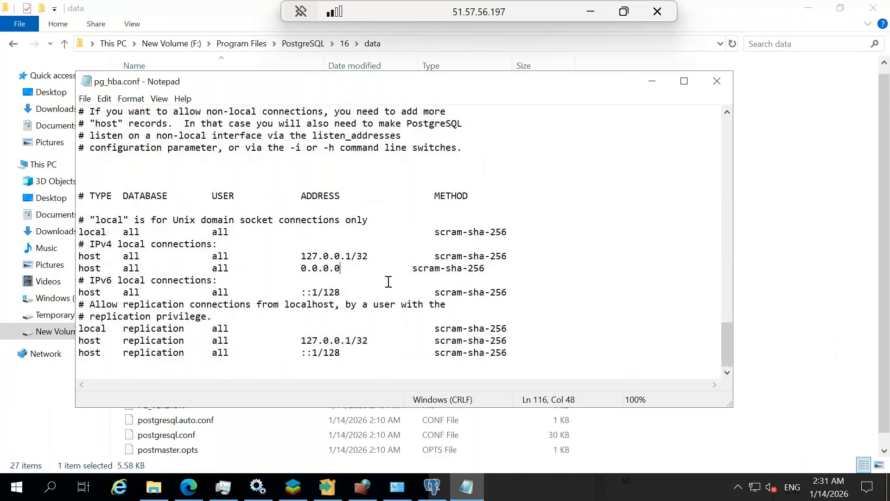
pyautogui.write('/')
pyautogui.write('0')
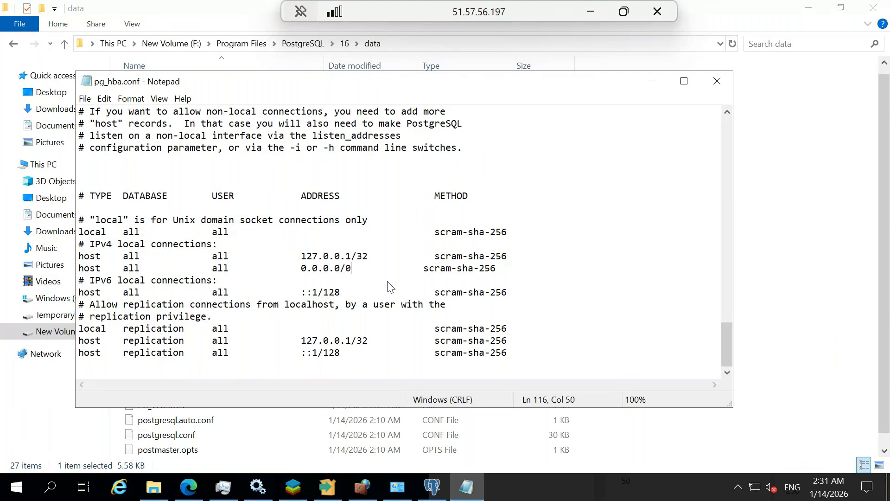
pyautogui.click(86, 102)
pyautogui.click(102, 141)
# Close Notepad, return to pgAdmin and save the 51.57.56.197 server registration again
pyautogui.click(717, 83)
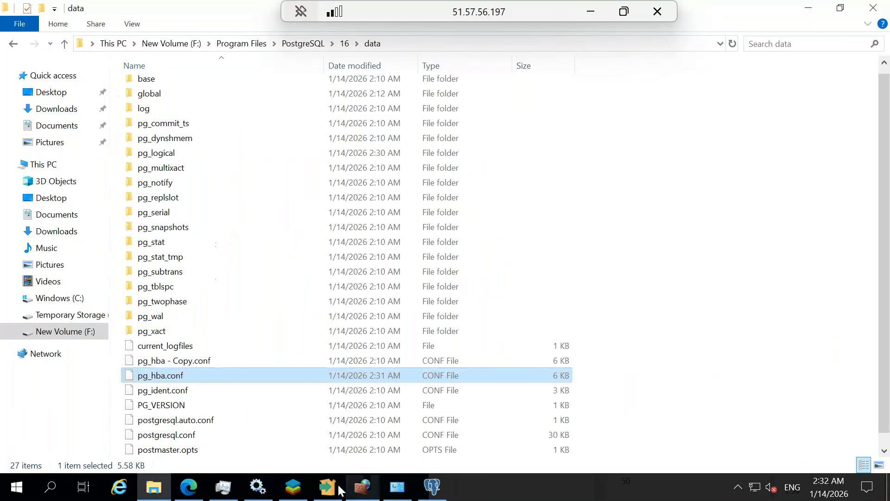
pyautogui.click(590, 11)
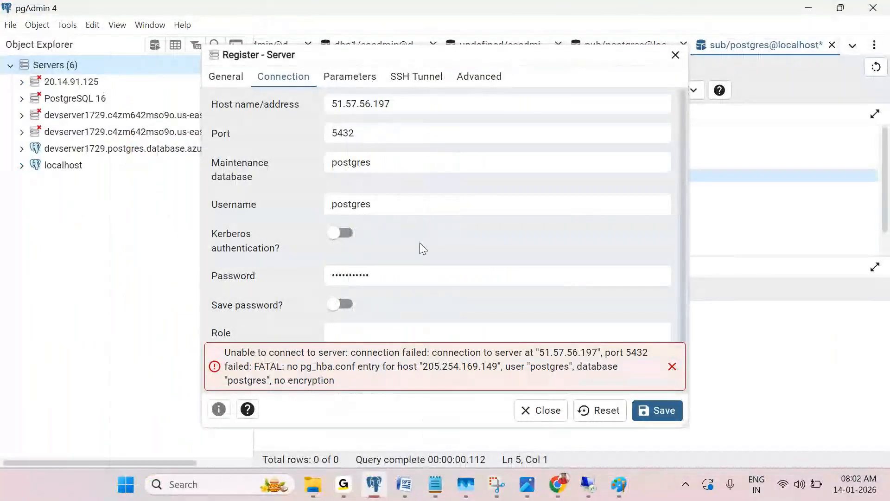
pyautogui.click(421, 205)
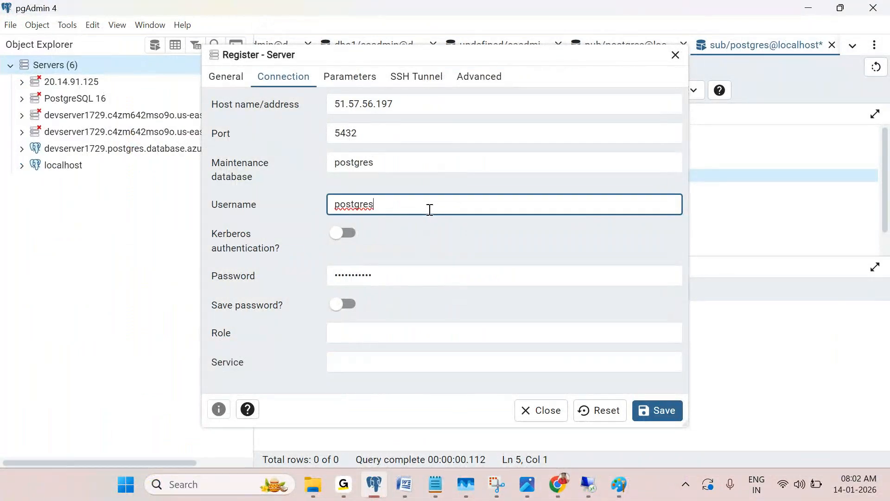
pyautogui.click(678, 409)
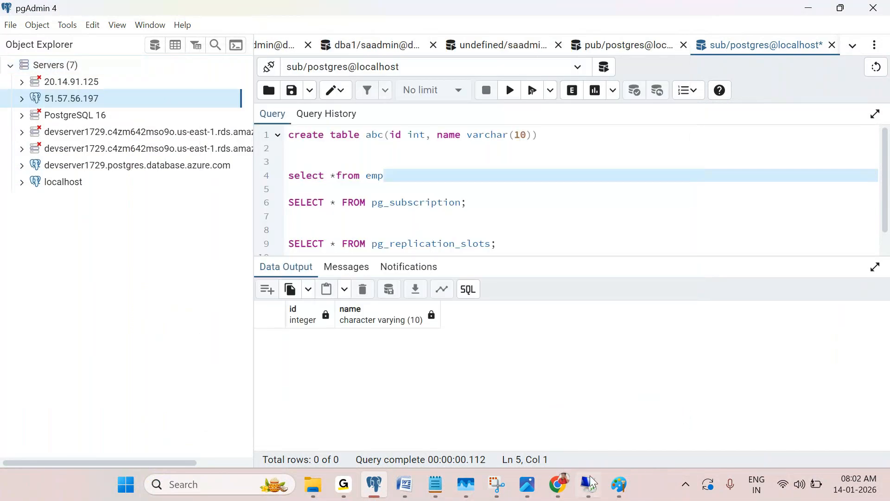
# On the remote VM, reopen pg_hba.conf in Notepad
pyautogui.moveTo(592, 482)
pyautogui.click(597, 429)
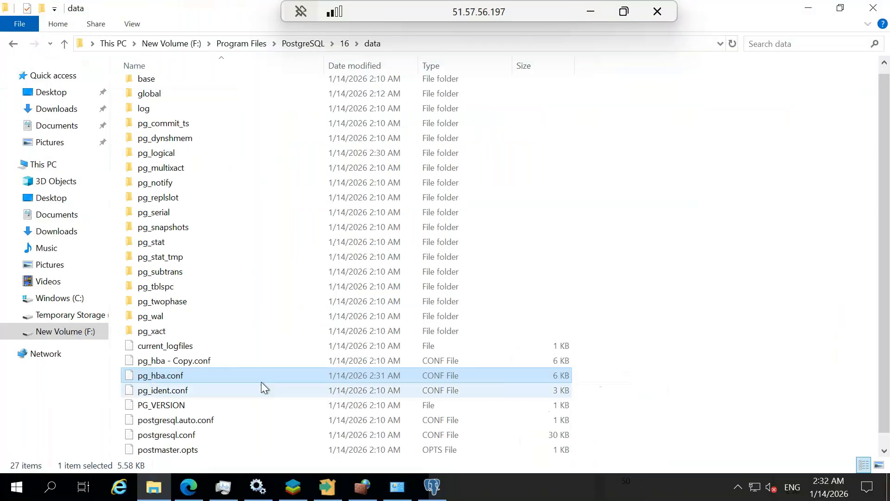
pyautogui.rightClick(196, 374)
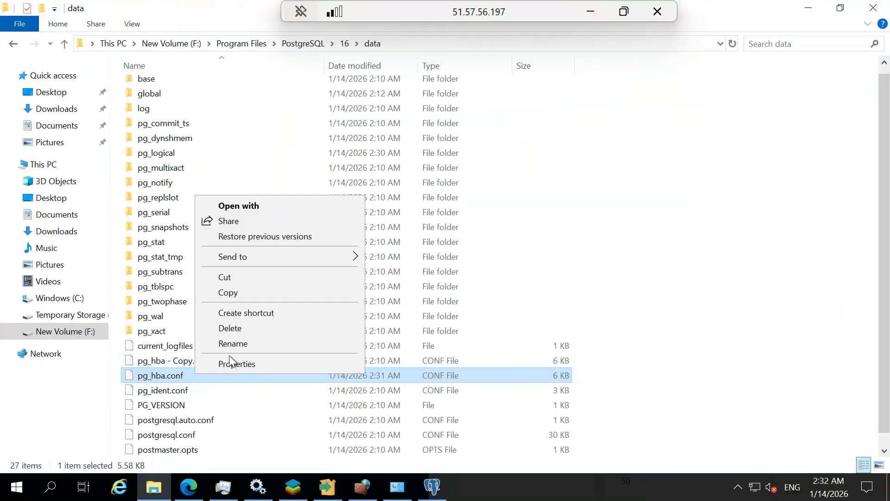
pyautogui.click(258, 209)
pyautogui.click(357, 219)
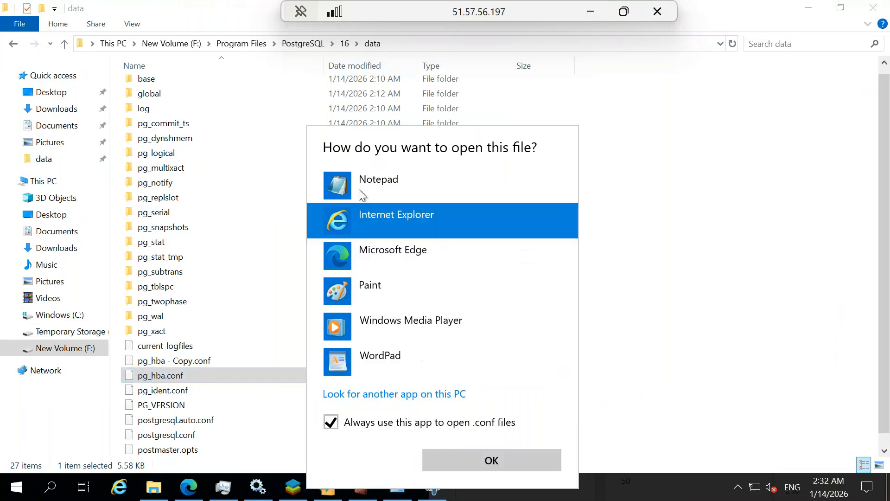
pyautogui.click(384, 190)
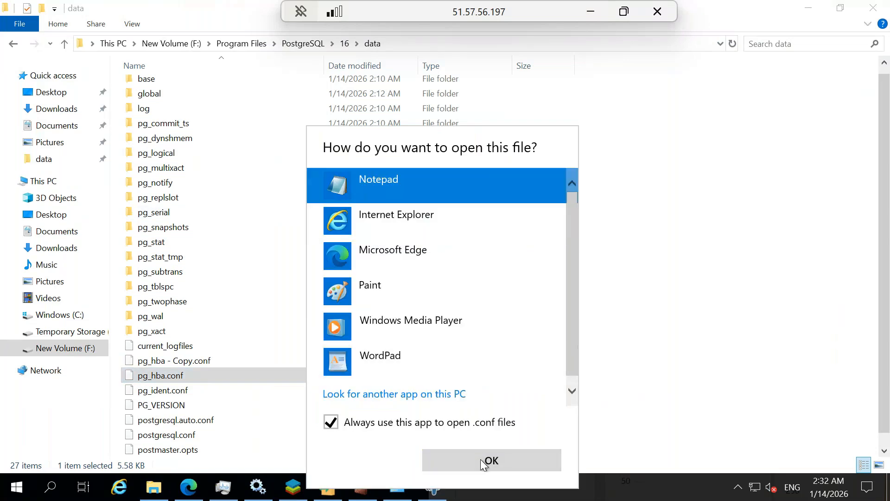
pyautogui.click(480, 460)
# Review the host rules and highlight the 0.0.0.0/0 address range
pyautogui.scroll(-10, 325, 244)
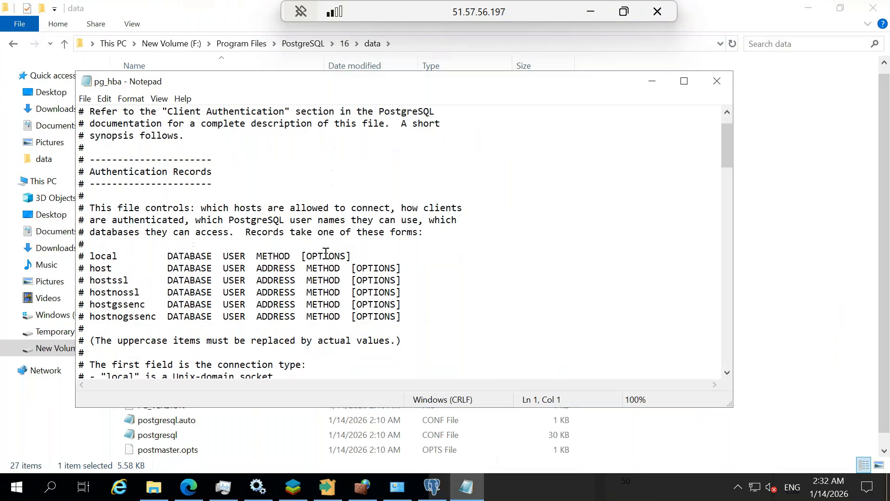
pyautogui.scroll(-18, 358, 293)
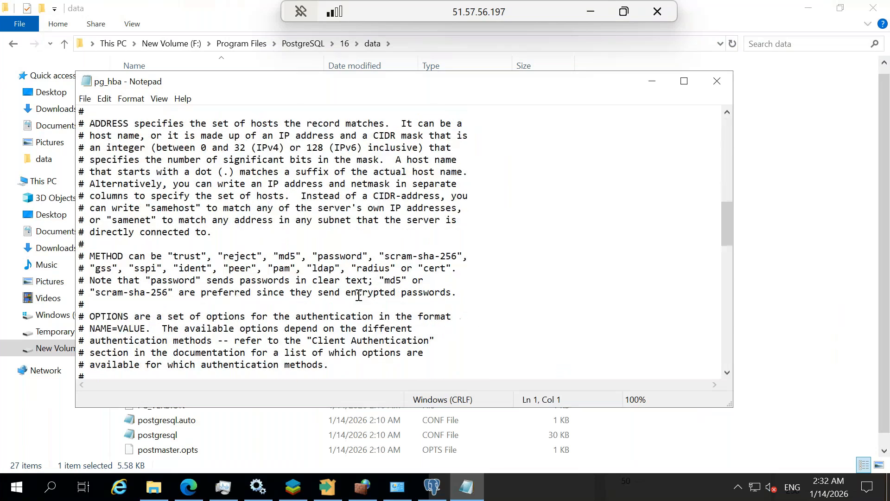
pyautogui.scroll(-6, 357, 302)
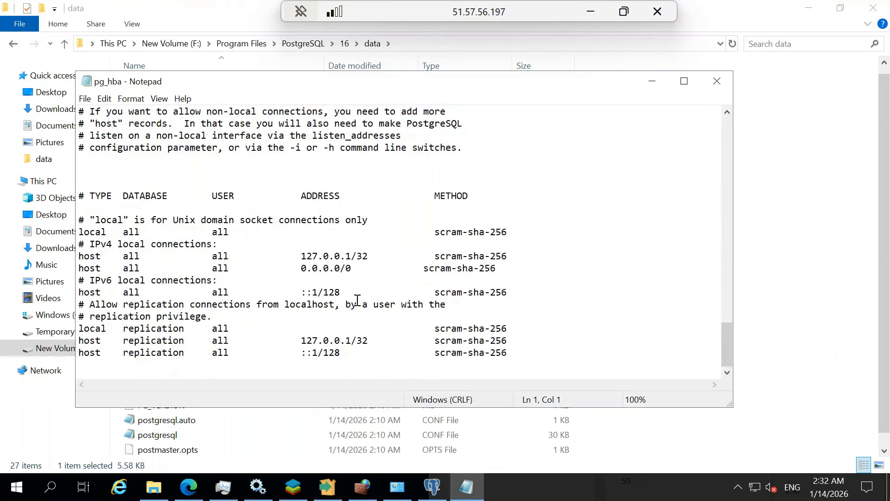
pyautogui.scroll(8, 358, 300)
pyautogui.scroll(-8, 358, 301)
pyautogui.moveTo(352, 256); pyautogui.dragTo(372, 256)
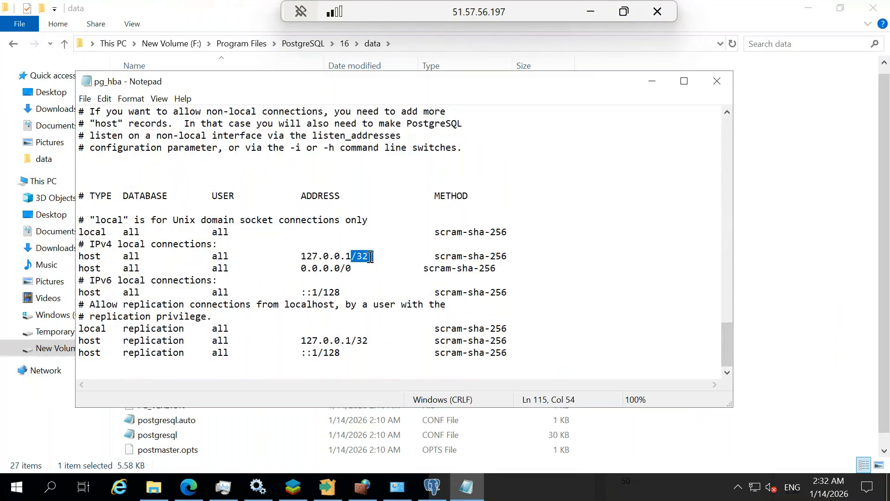
pyautogui.click(356, 268)
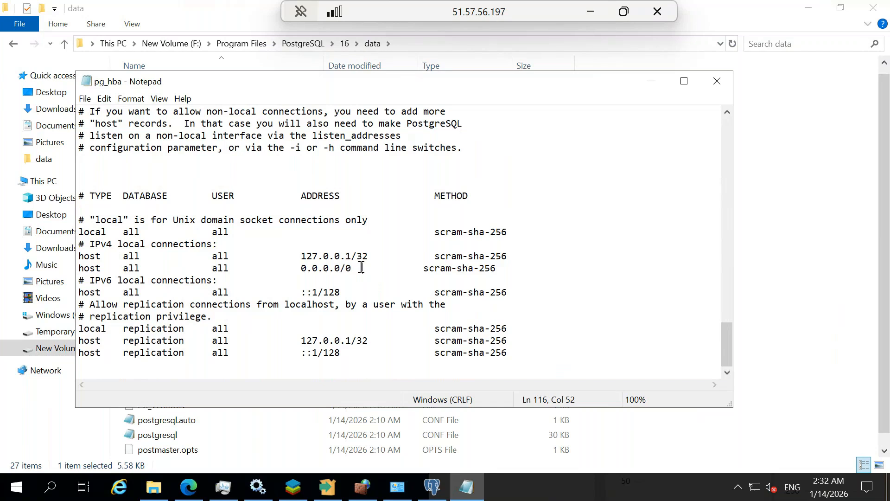
pyautogui.moveTo(357, 268); pyautogui.dragTo(307, 268)
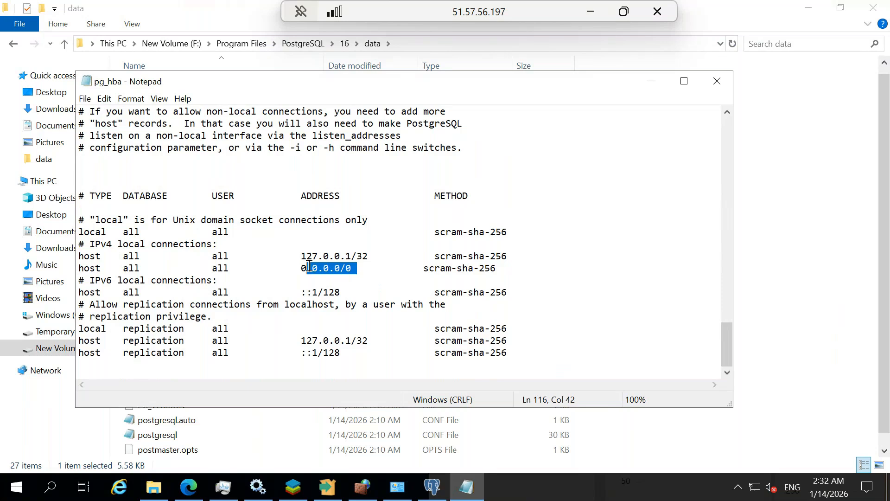
pyautogui.click(364, 273)
pyautogui.moveTo(352, 268); pyautogui.dragTo(299, 269)
# Minimize the Remote Desktop session to return to pgAdmin 4
pyautogui.click(592, 11)
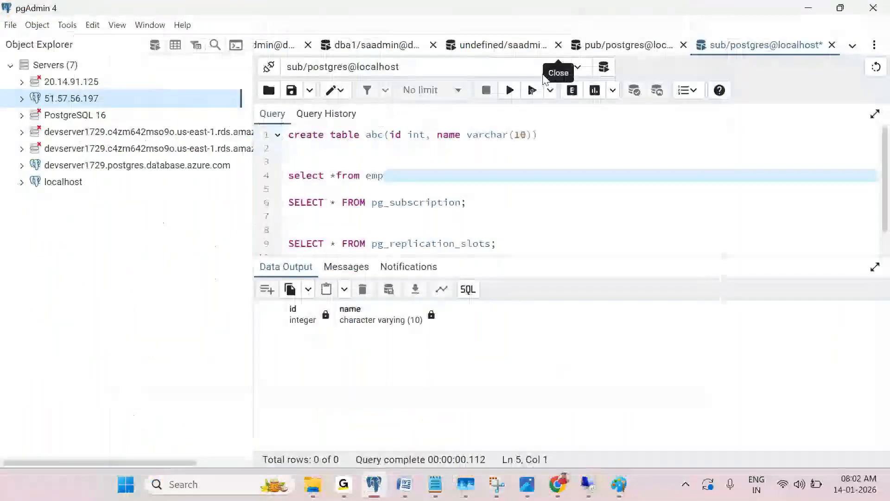
pyautogui.moveTo(563, 489)
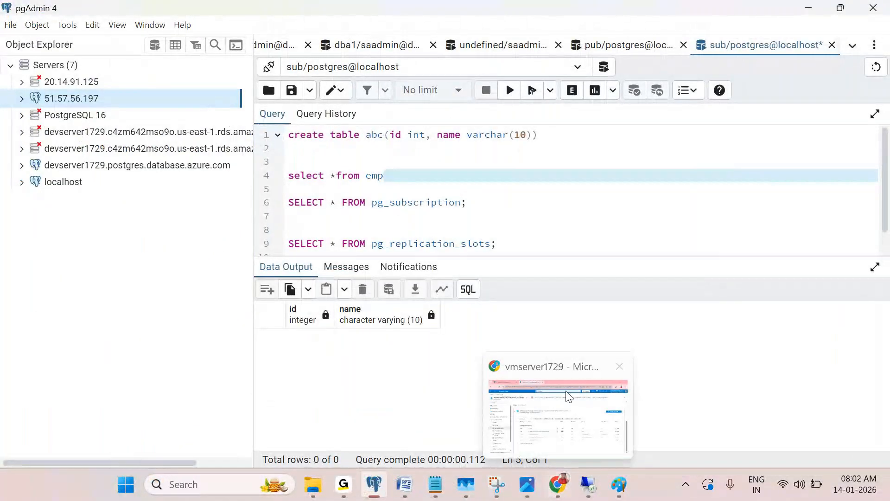
pyautogui.click(540, 188)
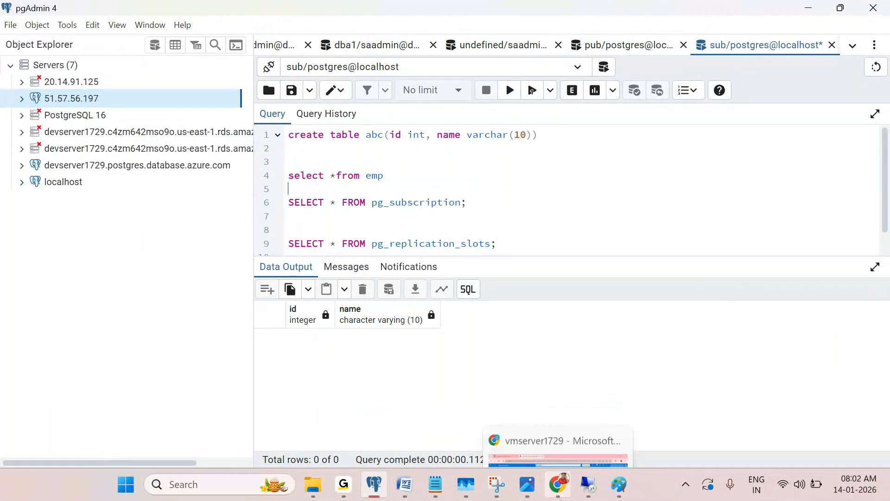
pyautogui.click(592, 484)
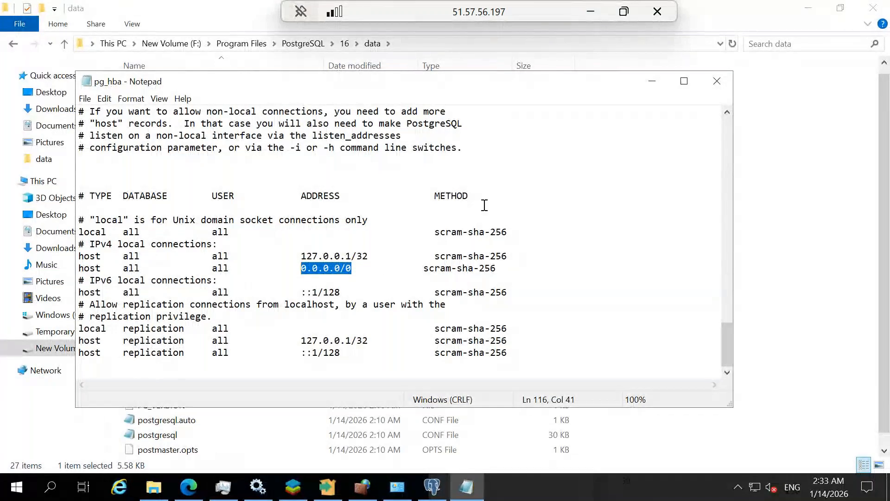
pyautogui.click(590, 11)
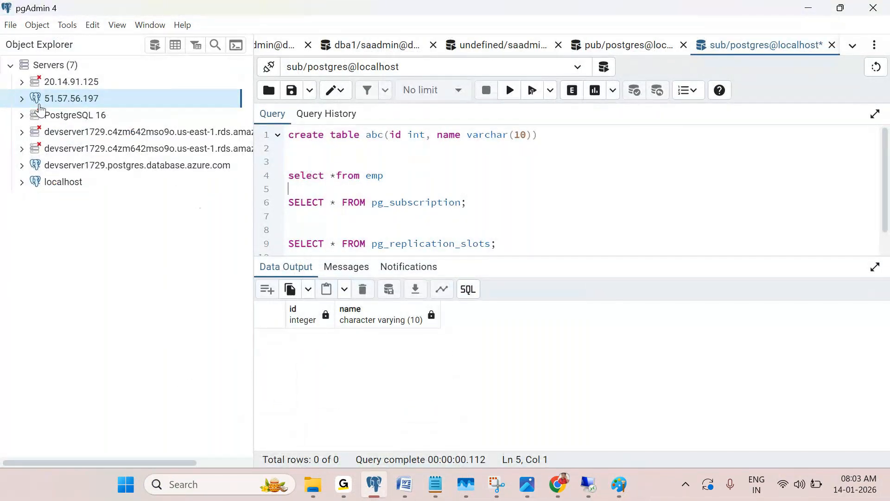
# Connect to 51.57.56.197 and check its Connection properties, with maintenance database postgres
pyautogui.click(22, 98)
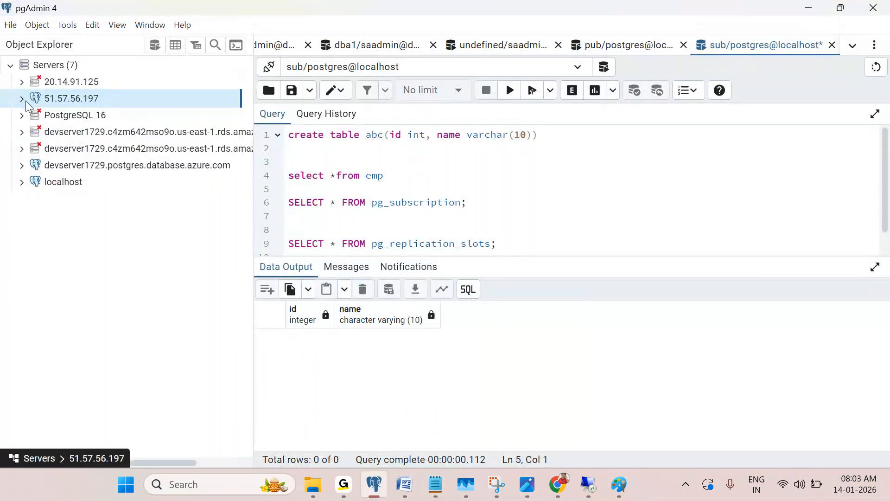
pyautogui.rightClick(99, 100)
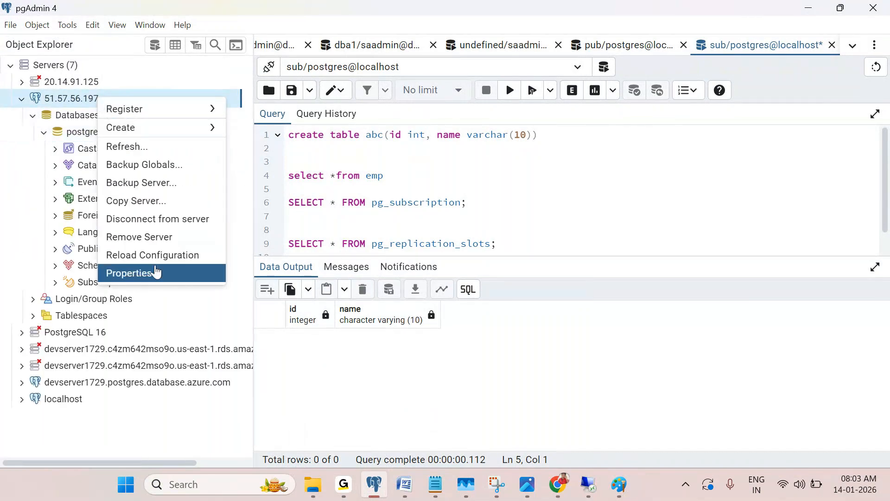
pyautogui.click(155, 273)
pyautogui.click(292, 75)
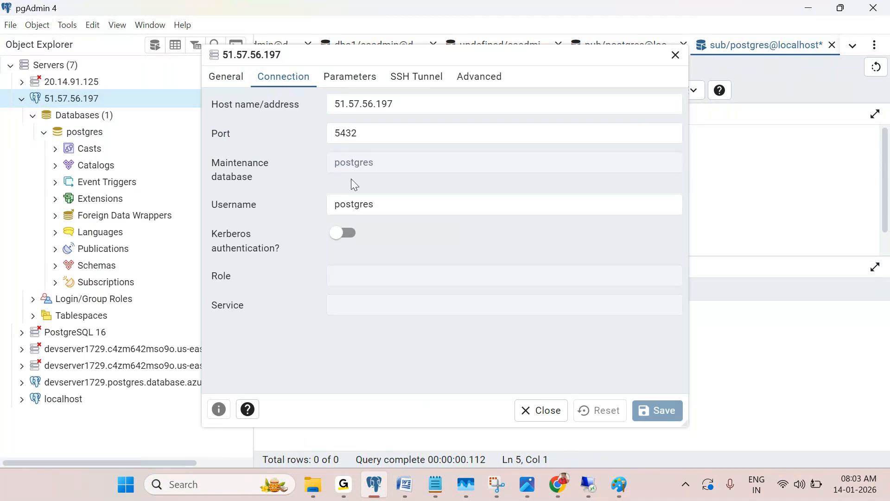
pyautogui.moveTo(381, 161); pyautogui.dragTo(326, 170)
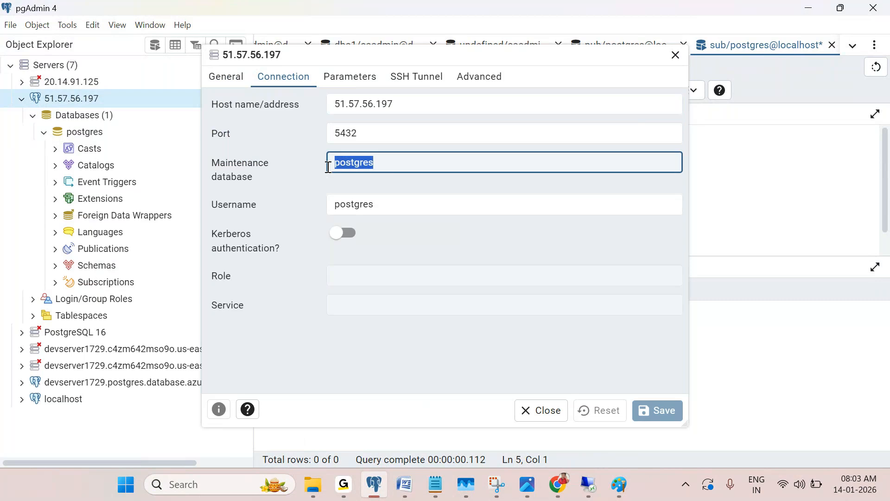
pyautogui.click(44, 135)
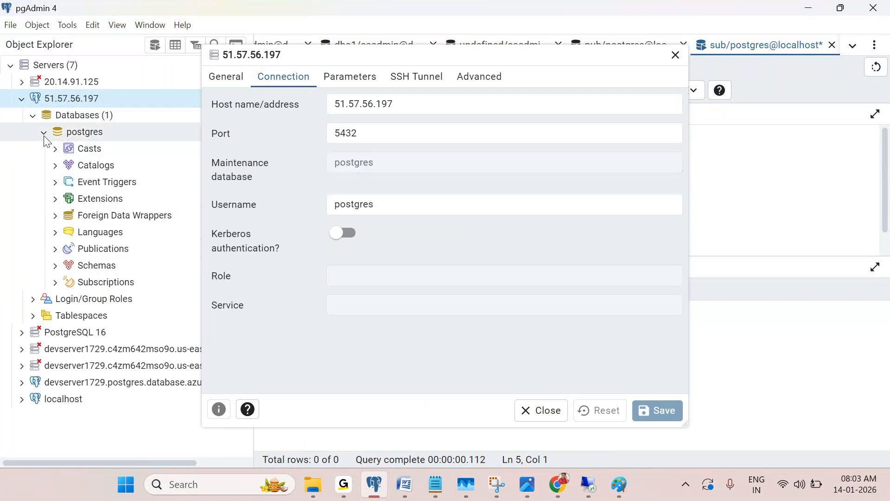
pyautogui.click(45, 134)
pyautogui.moveTo(384, 162); pyautogui.dragTo(291, 164)
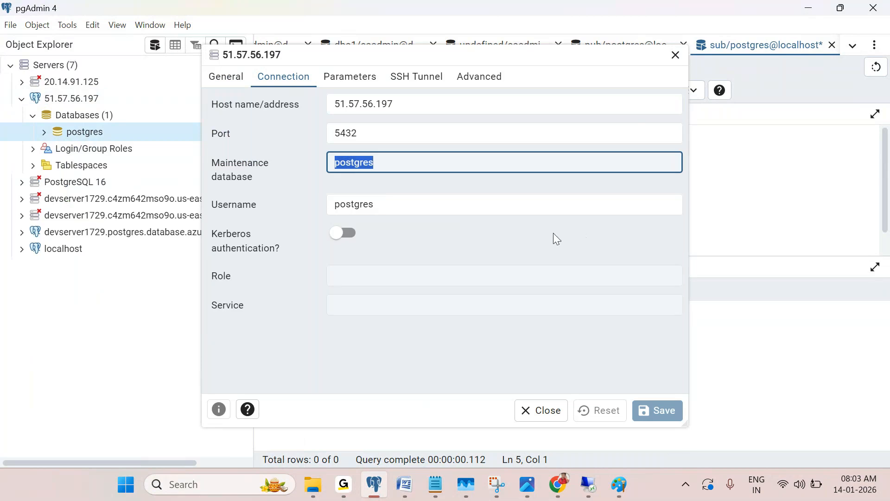
pyautogui.click(675, 56)
pyautogui.click(104, 116)
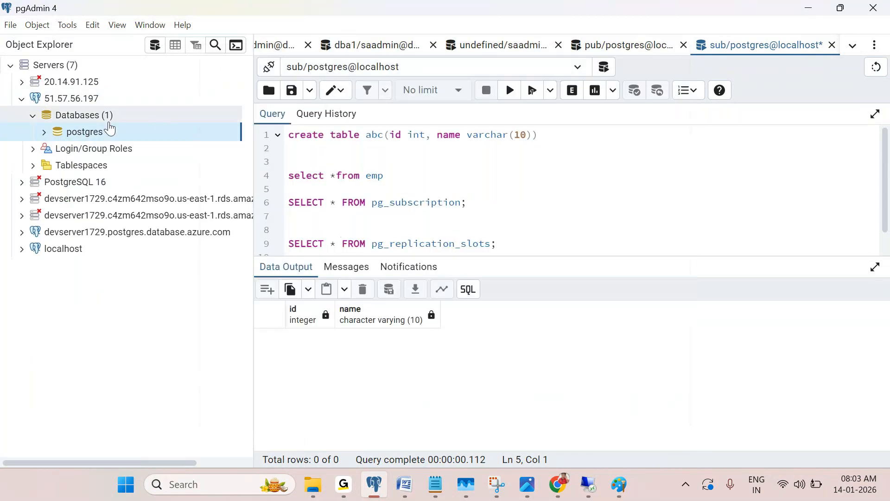
# Create database dba1 under the 51.57.56.197 server's Databases group
pyautogui.rightClick(103, 117)
pyautogui.moveTo(194, 129)
pyautogui.click(224, 136)
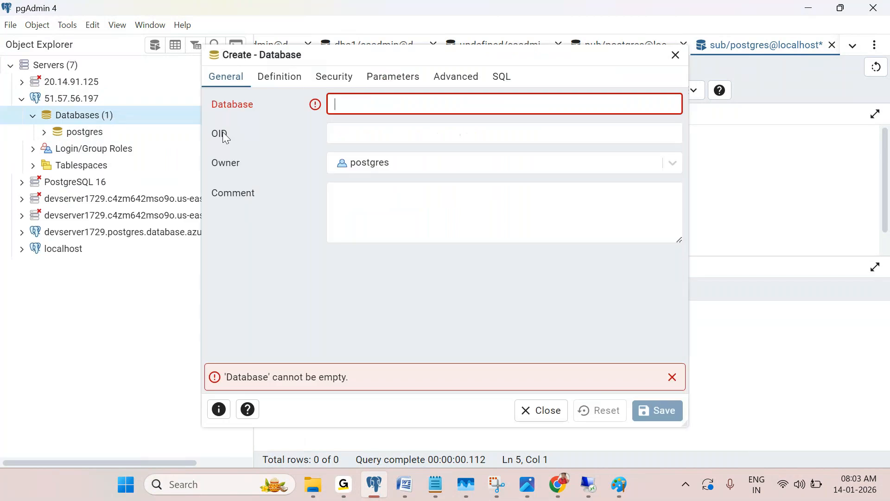
pyautogui.write('dba1')
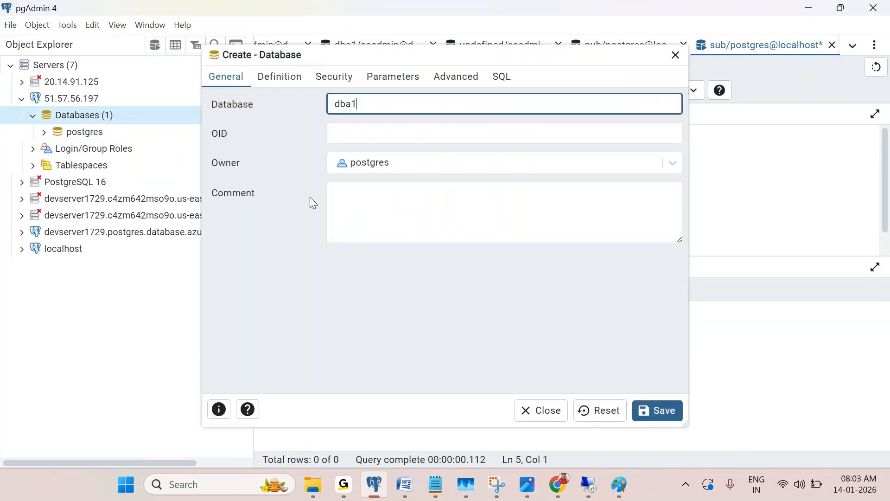
pyautogui.click(654, 414)
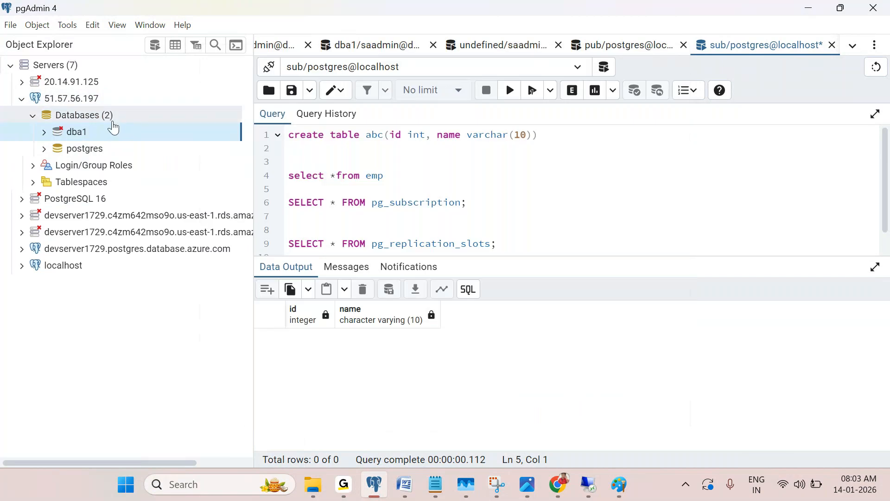
pyautogui.doubleClick(113, 129)
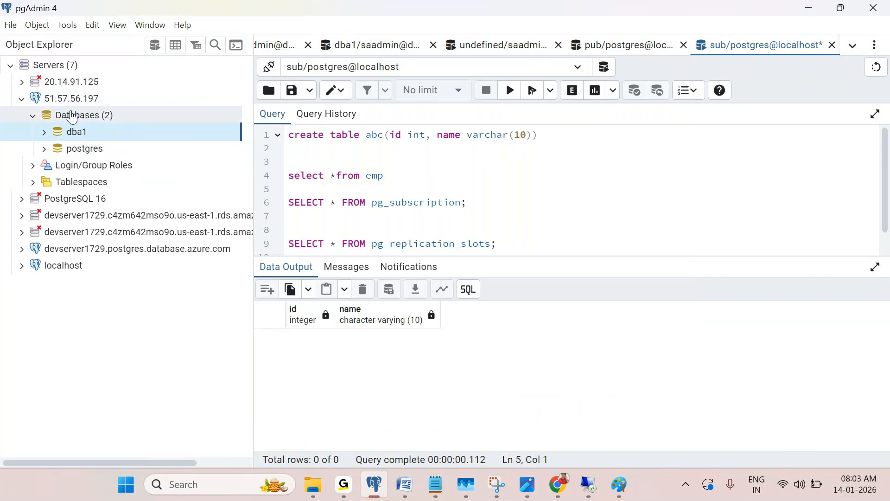
pyautogui.doubleClick(115, 116)
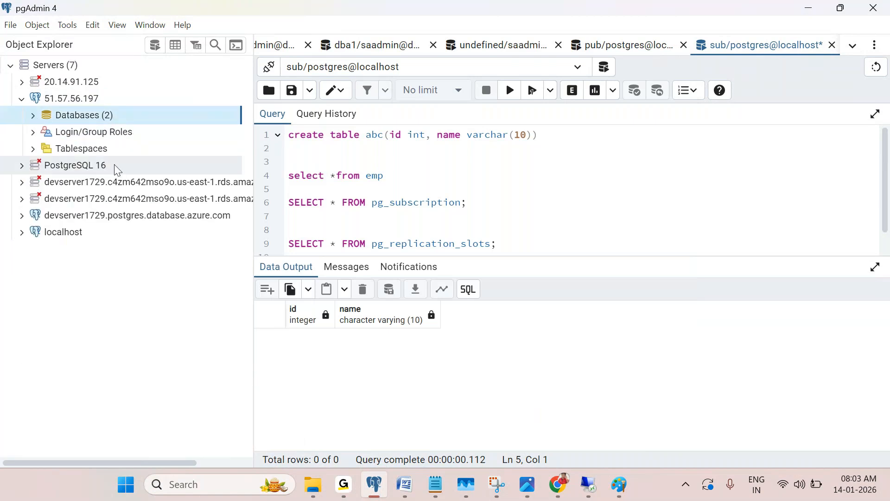
pyautogui.click(42, 138)
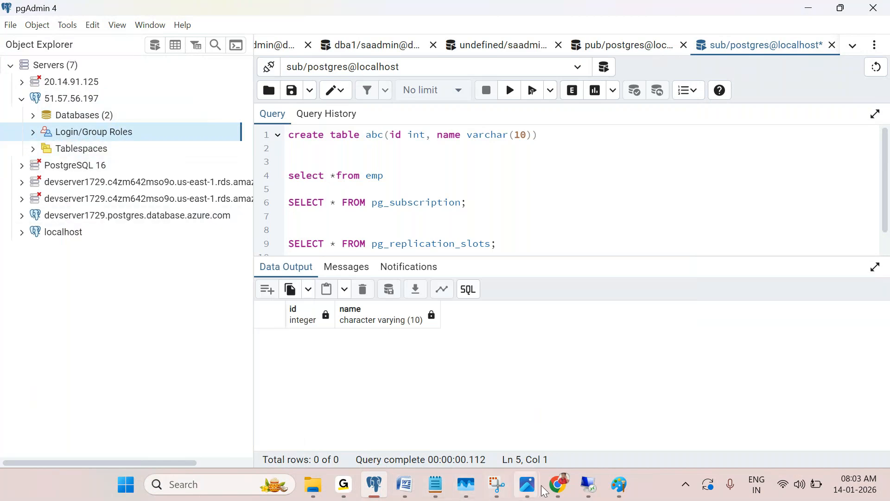
# Close pg_hba.conf in Notepad on the remote VM and minimize the session
pyautogui.moveTo(589, 484)
pyautogui.click(557, 393)
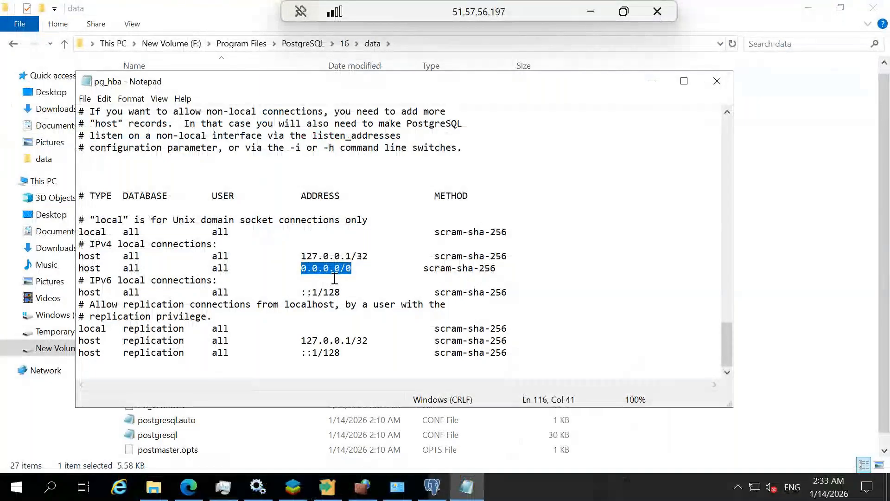
pyautogui.click(716, 81)
pyautogui.click(593, 9)
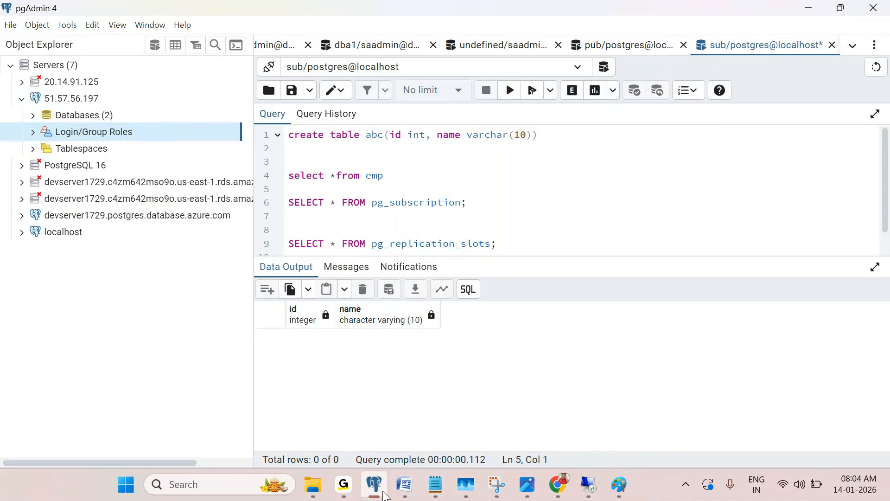
# Review the VM's inbound rule for port 5432 in the Azure Portal network settings
pyautogui.moveTo(404, 486)
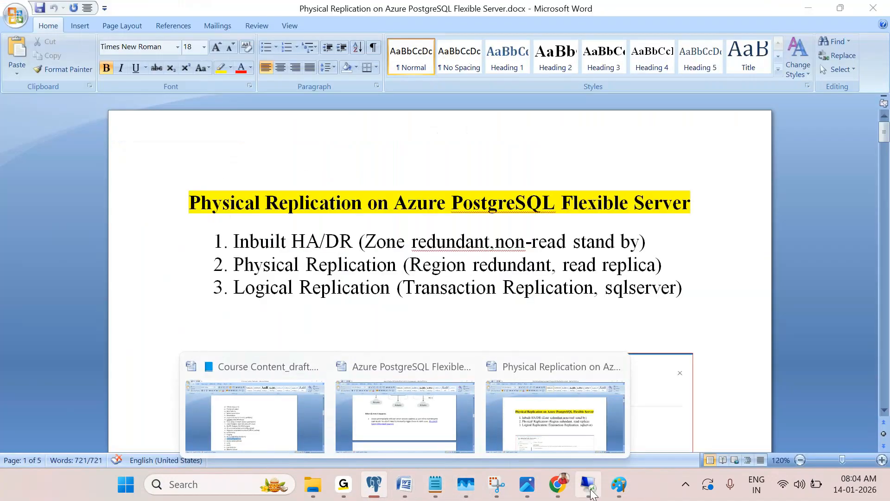
pyautogui.moveTo(557, 484)
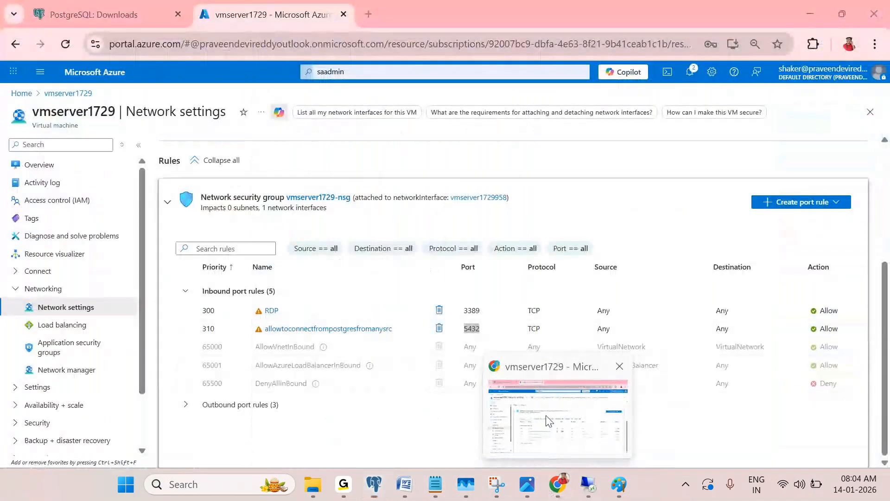
pyautogui.click(549, 419)
pyautogui.click(407, 422)
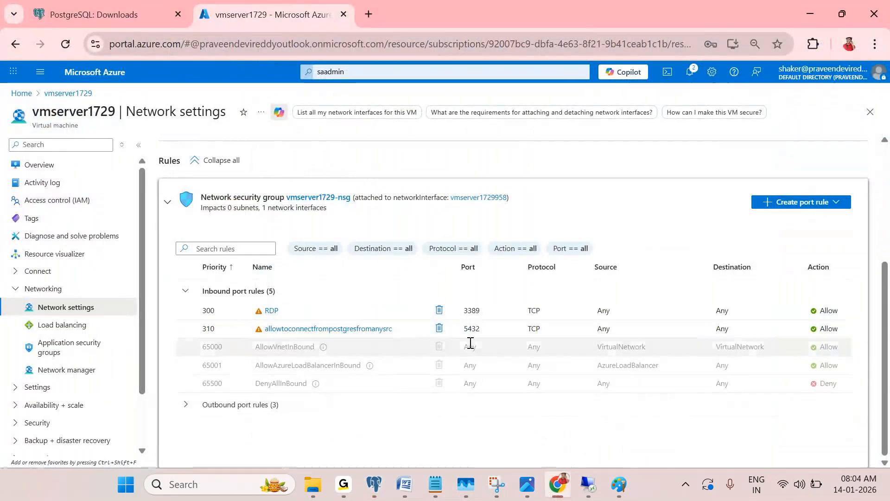
# Check the notifications and calendar panel, then bring the GoTo Meeting window forward
pyautogui.press('super+n')
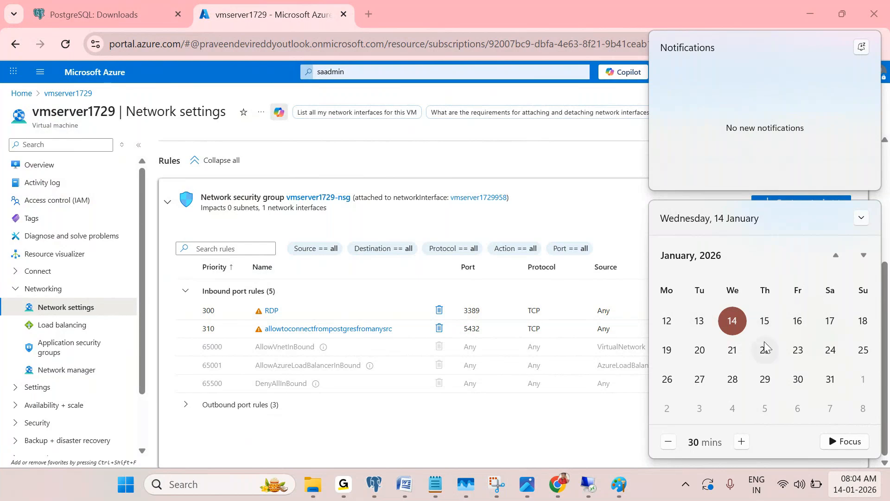
pyautogui.click(522, 448)
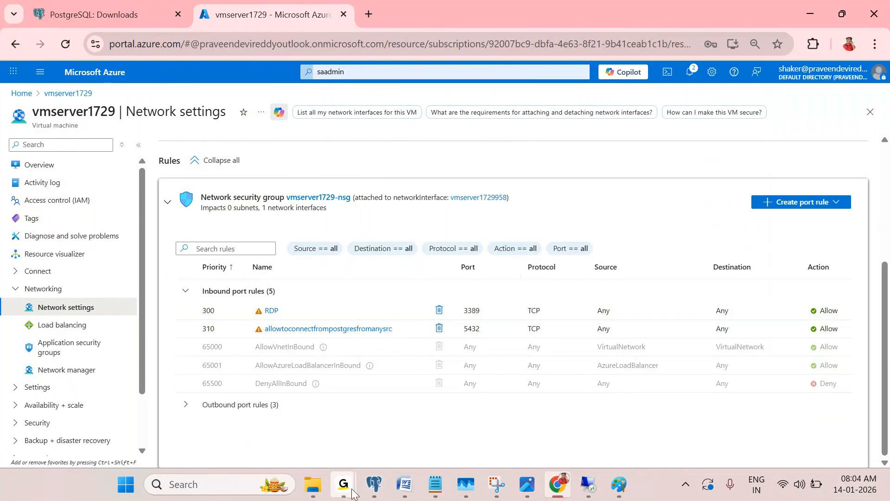
pyautogui.moveTo(353, 492)
pyautogui.click(359, 392)
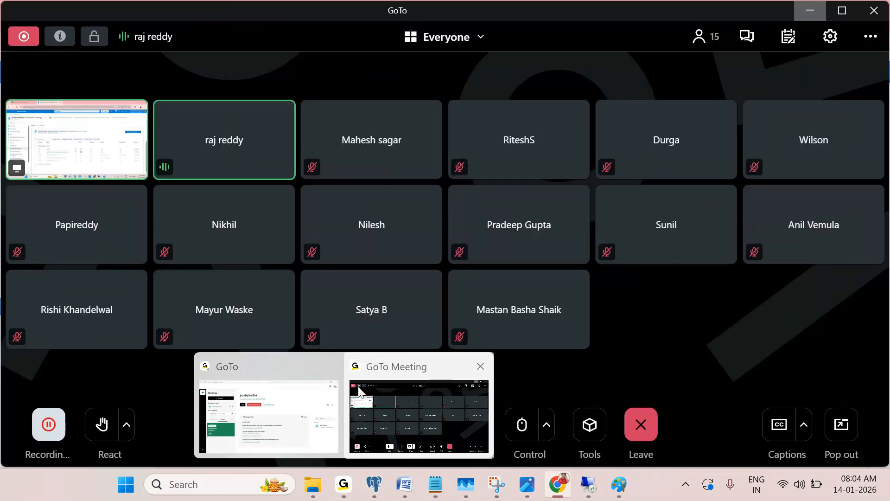